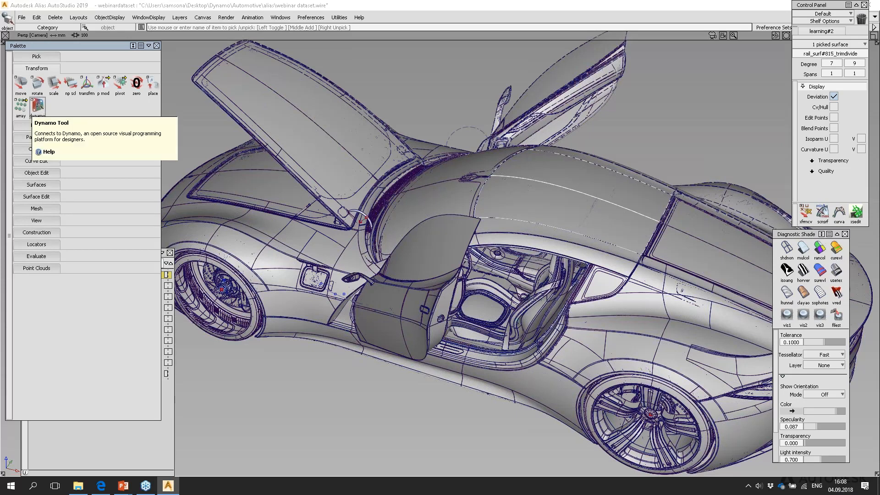
Start the Dynamo tool from Alias, switch to the Dynamo window and create a new workspace.
left_click(39, 108)
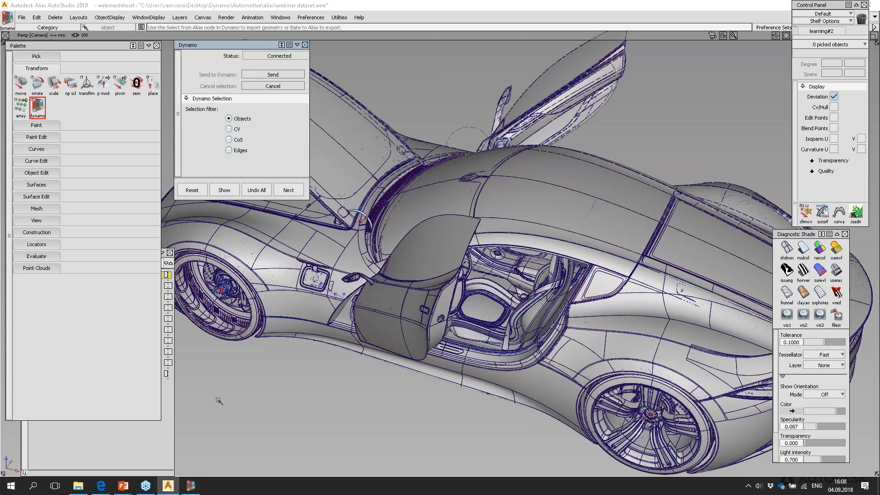
left_click(190, 485)
left_click_drag(393, 64, 459, 69)
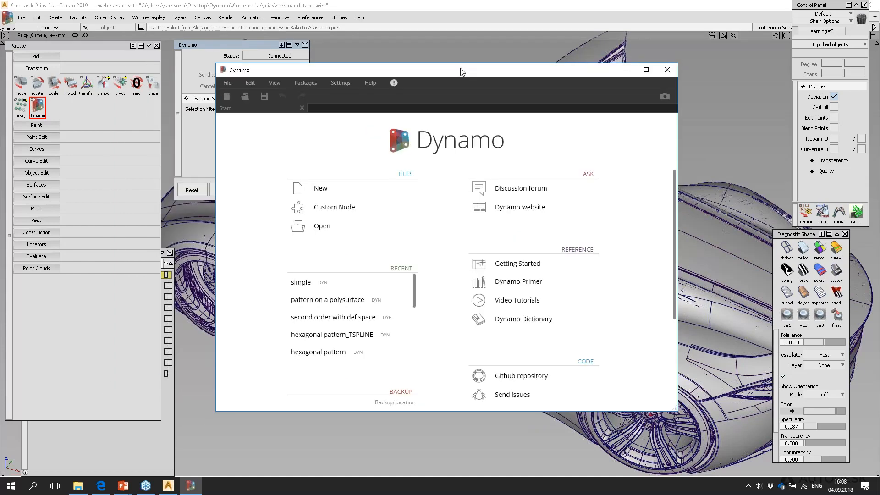
left_click_drag(277, 70, 263, 73)
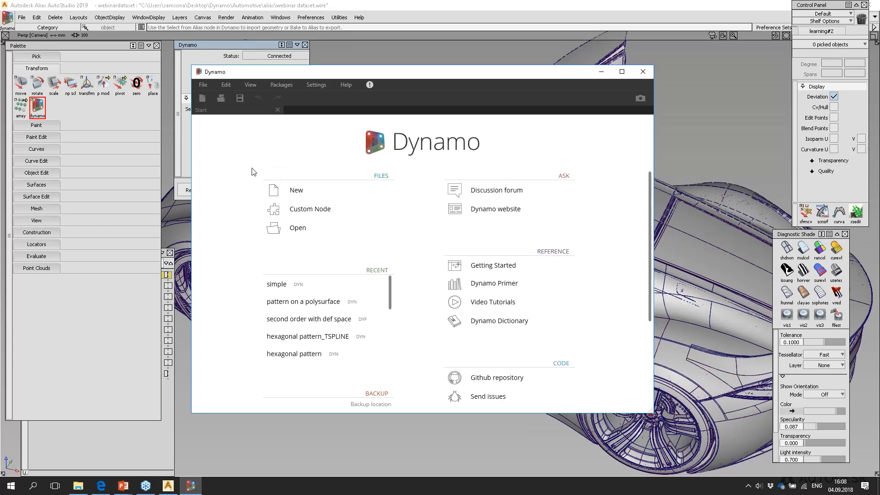
left_click(295, 191)
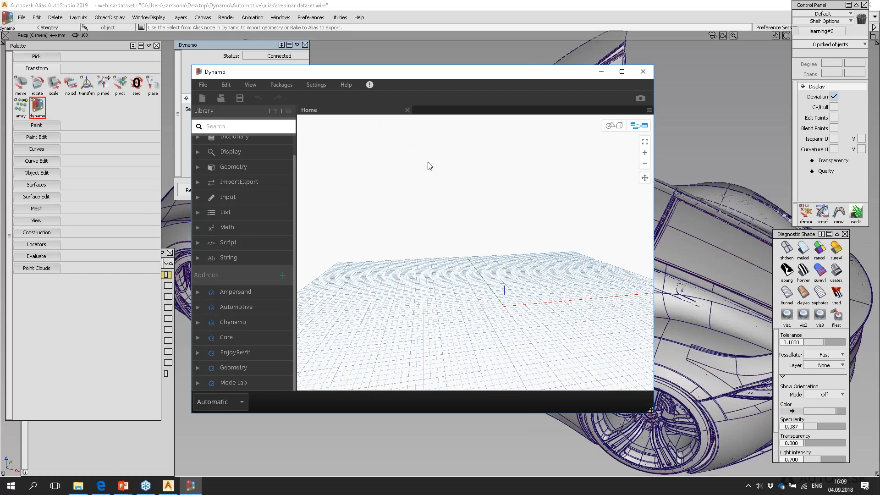
left_click_drag(358, 71, 431, 83)
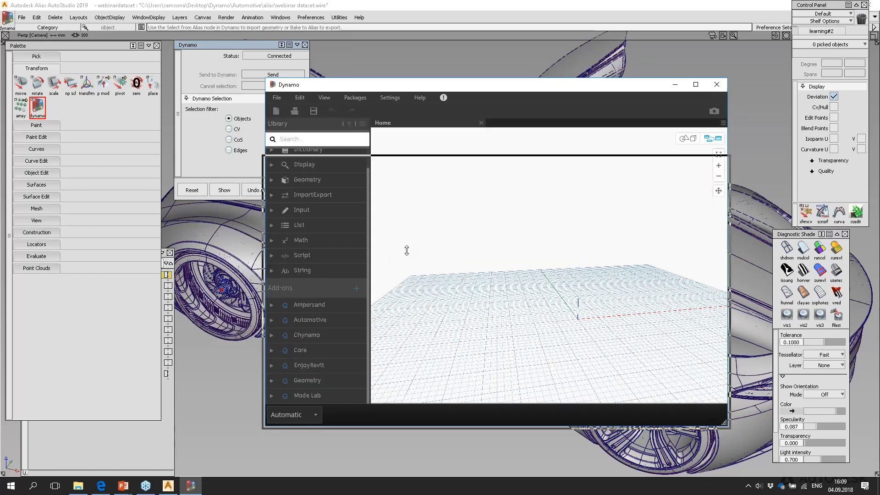
left_click_drag(420, 79, 414, 458)
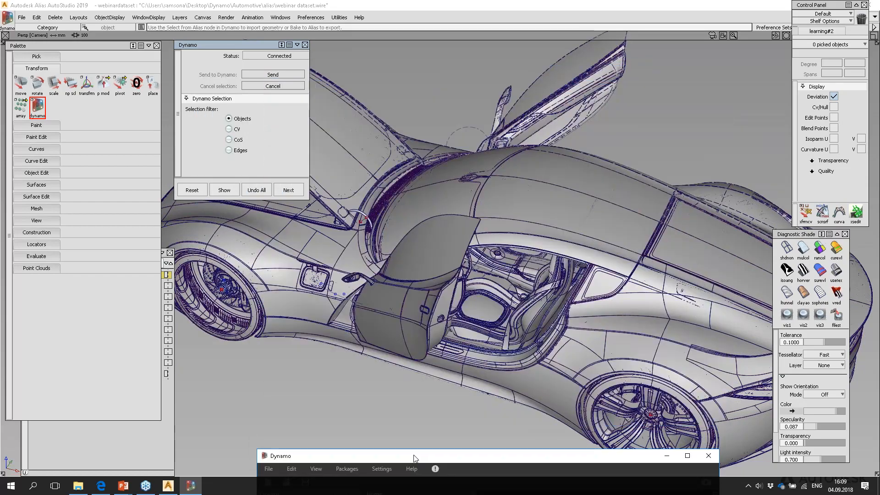
left_click_drag(427, 71, 427, 72)
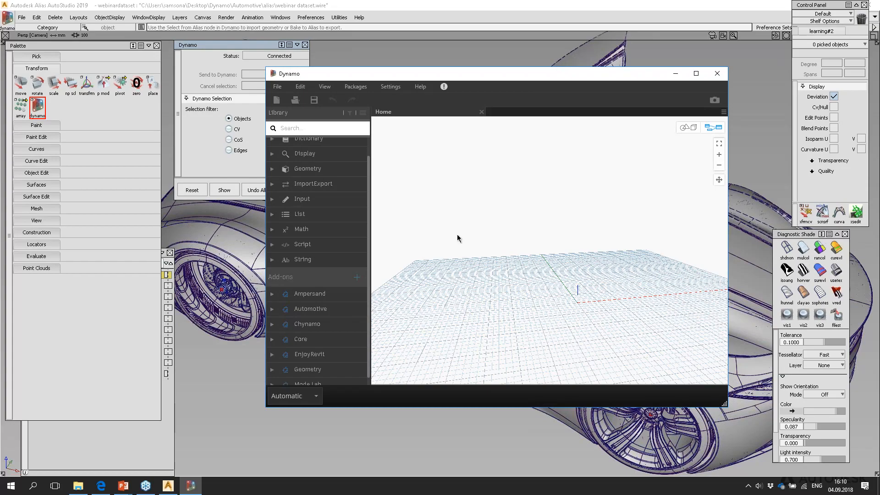
left_click(685, 127)
mouse_move(577, 223)
right_mouse_down()
mouse_move(537, 197)
mouse_move(585, 226)
mouse_move(590, 240)
mouse_move(578, 246)
mouse_move(615, 227)
mouse_move(556, 249)
mouse_move(598, 233)
mouse_move(597, 245)
mouse_move(577, 238)
right_mouse_up()
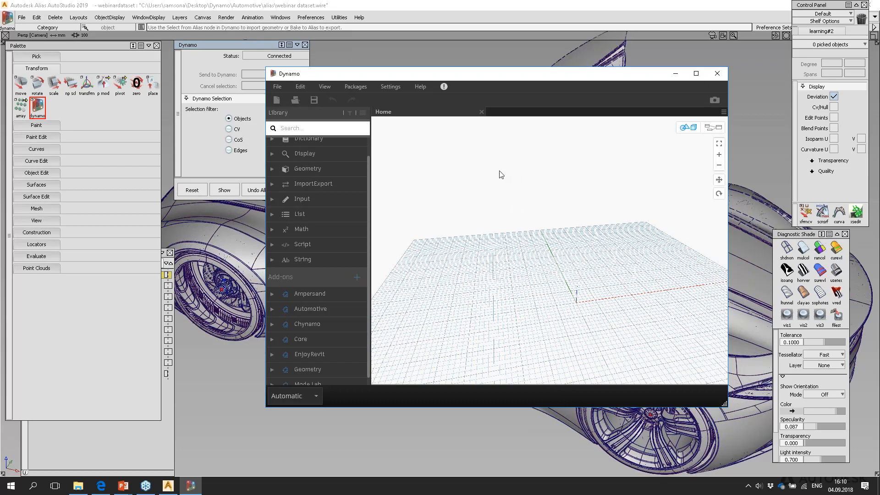
Add a Select from Alias node to the workspace and place it in the empty area above the grid.
scroll(364, 176, "up", 2)
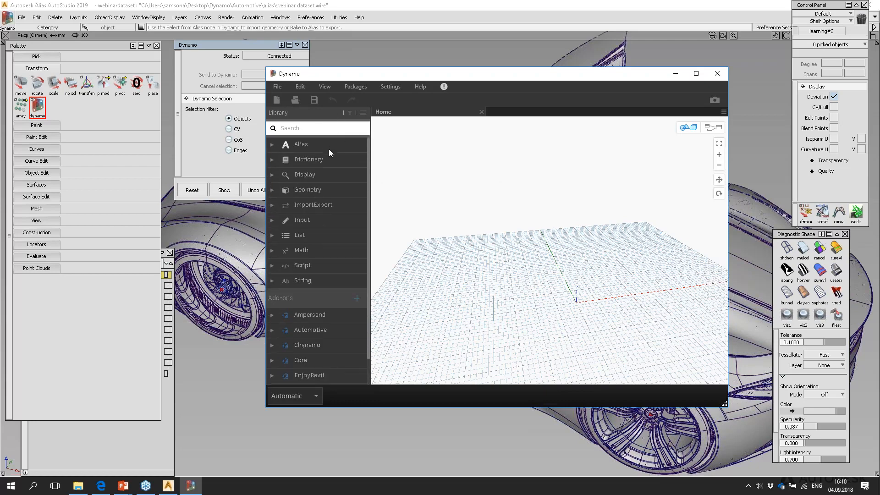
scroll(306, 142, "down", 1)
scroll(303, 144, "up", 2)
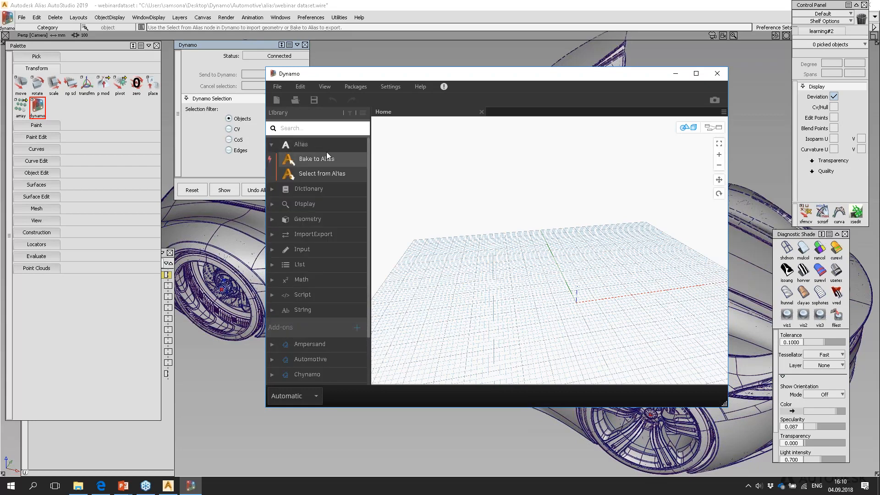
left_click(321, 173)
left_click(713, 127)
left_click_drag(573, 233, 501, 178)
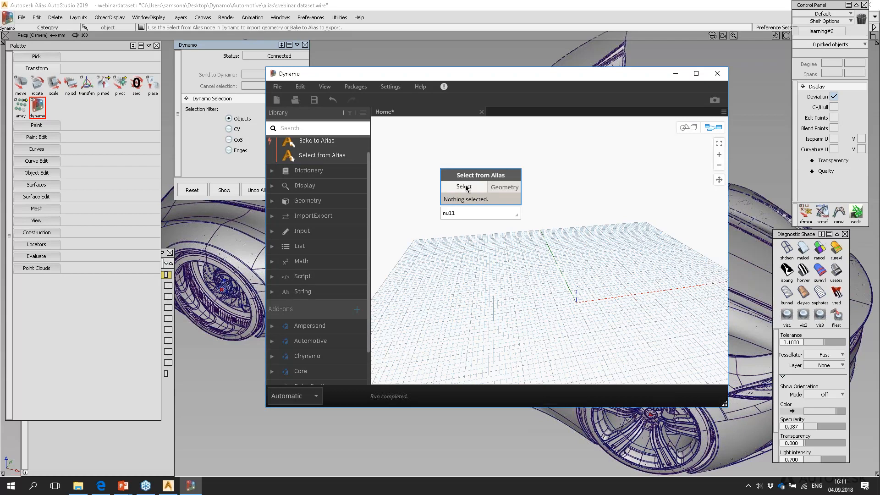
left_click_drag(471, 175, 444, 153)
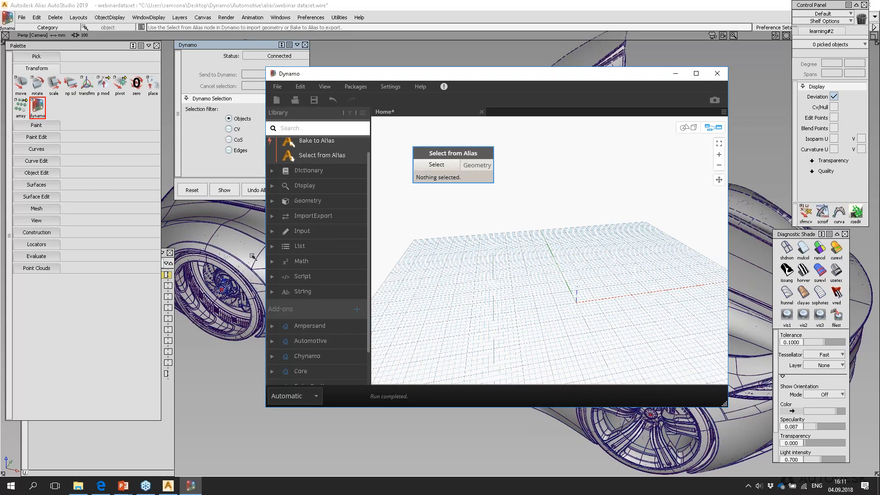
Start the selection from the Select from Alias node, pick the car's roof surface in Alias and send it to Dynamo.
scroll(321, 247, "down", 1)
scroll(344, 184, "up", 2)
left_click(322, 173)
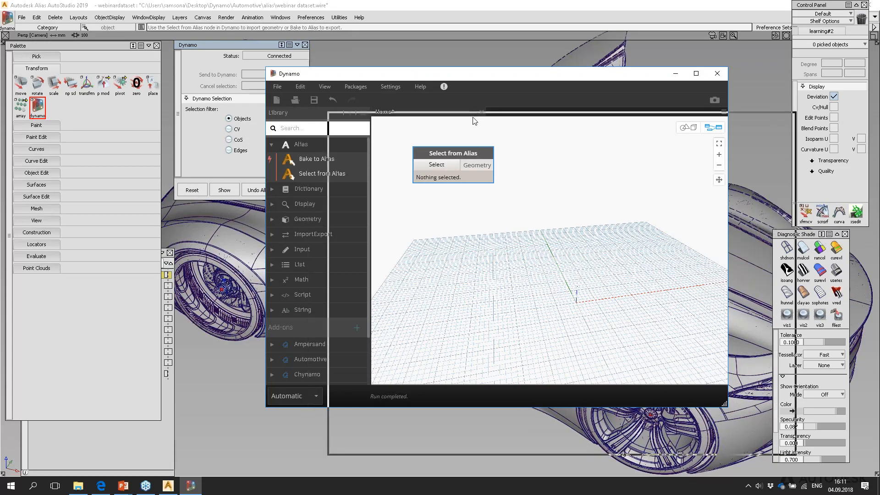
left_click_drag(405, 81, 487, 134)
left_click(519, 218)
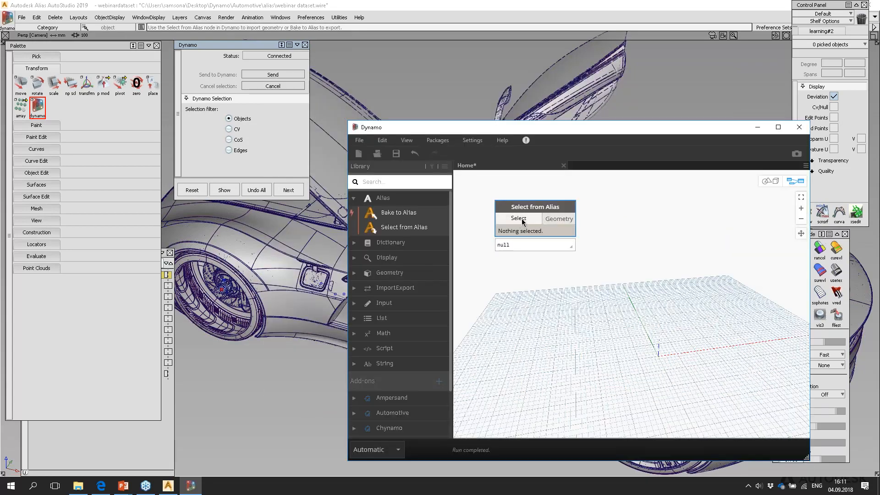
left_click(522, 221)
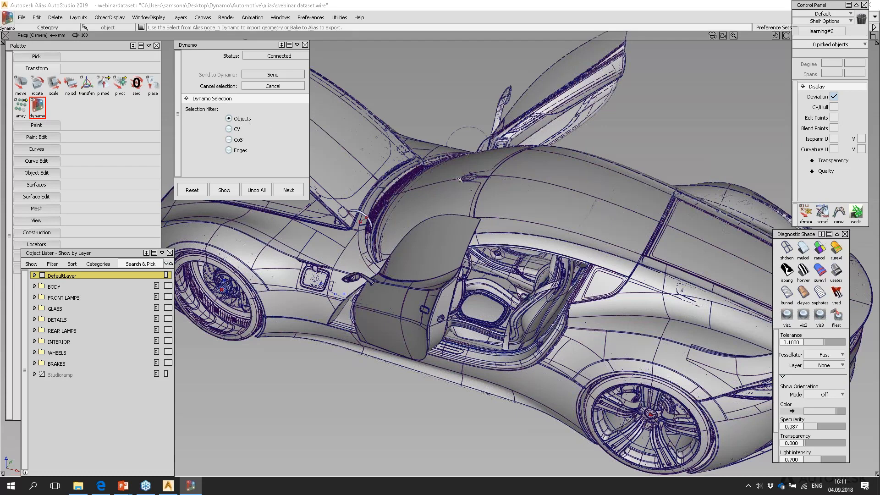
left_click(554, 199)
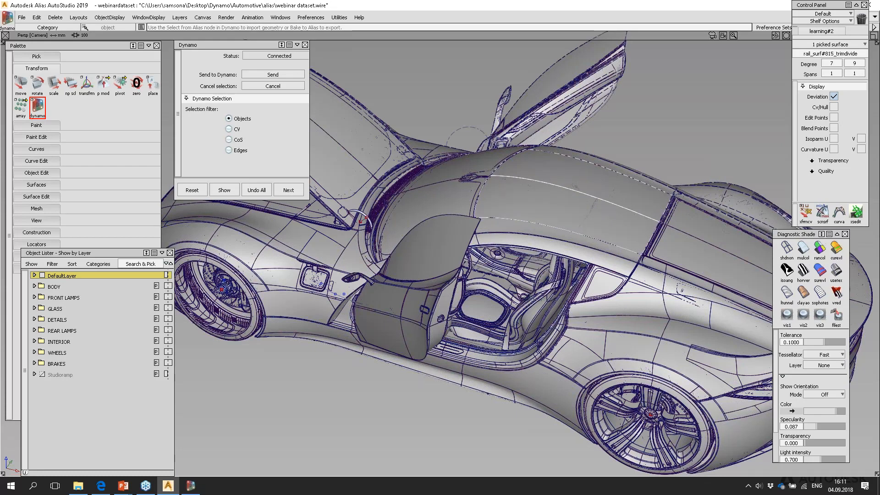
left_click(277, 76)
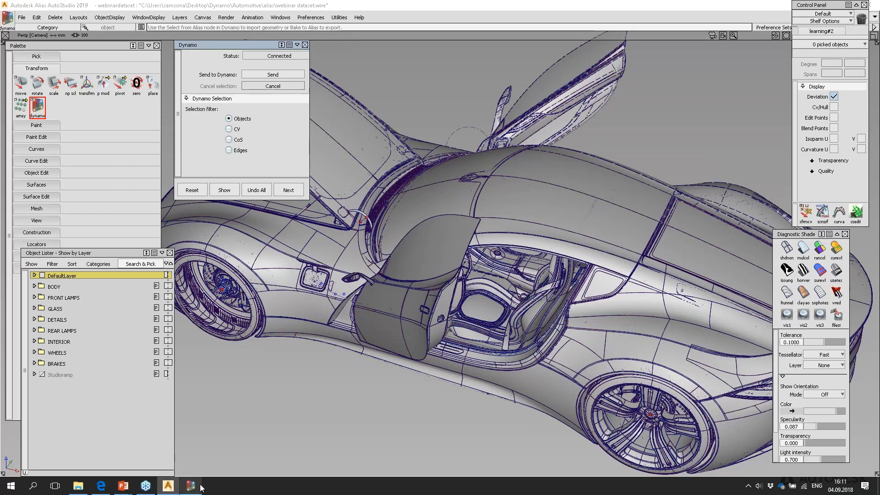
Switch back to the Dynamo window, move it over the car's front and reposition the Select from Alias node.
left_click(191, 485)
left_click_drag(559, 127, 333, 71)
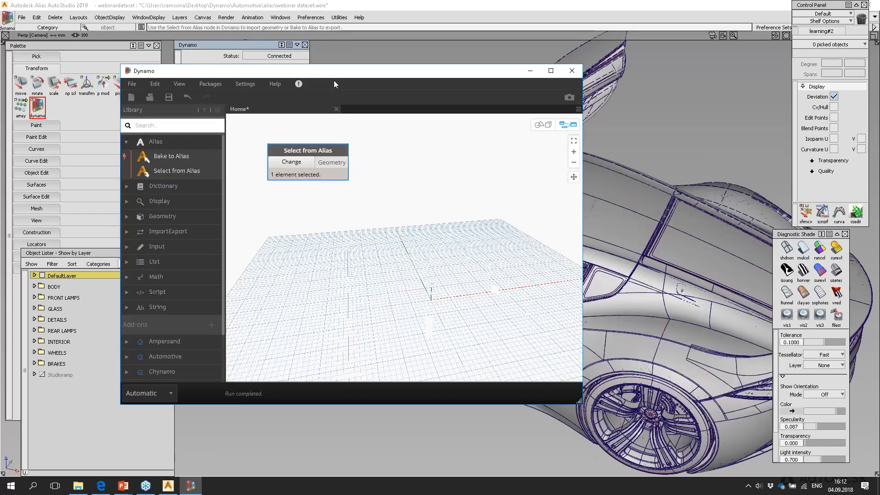
left_click_drag(308, 148, 333, 155)
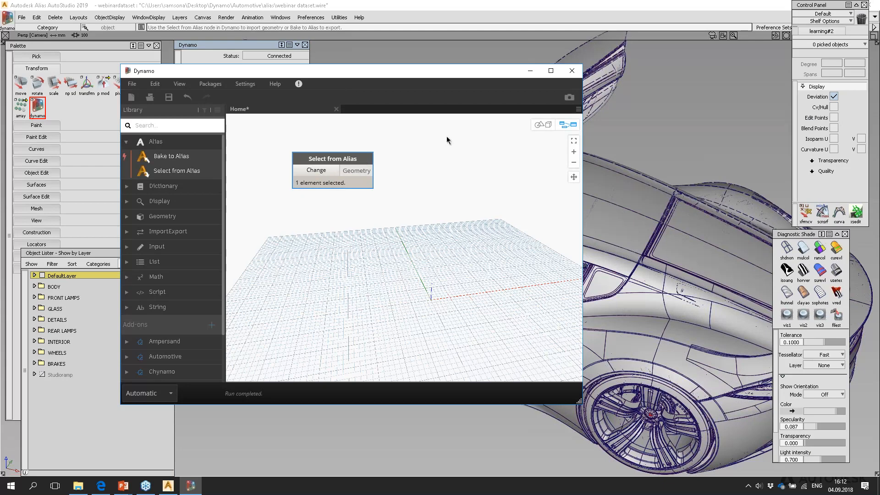
mouse_move(359, 176)
left_click_drag(354, 161, 337, 169)
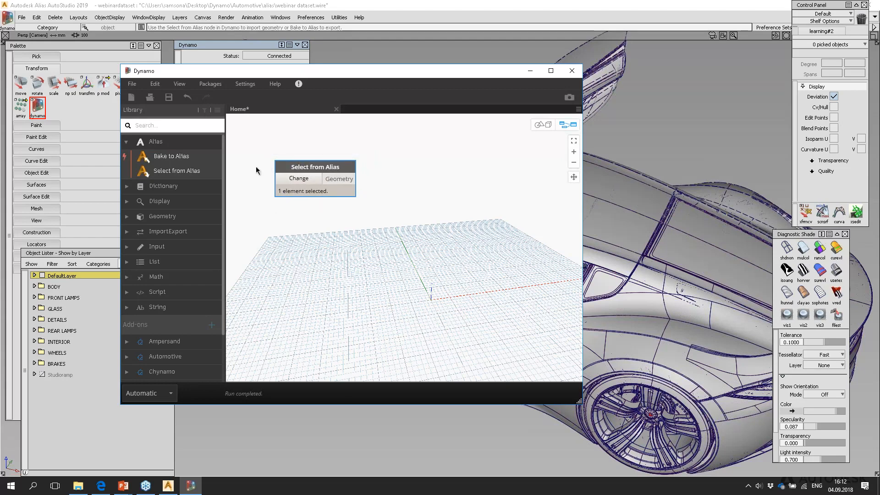
Fit the background 3D preview to the imported roof surface, view it enlarged from a higher angle and return to graph navigation.
left_click(541, 124)
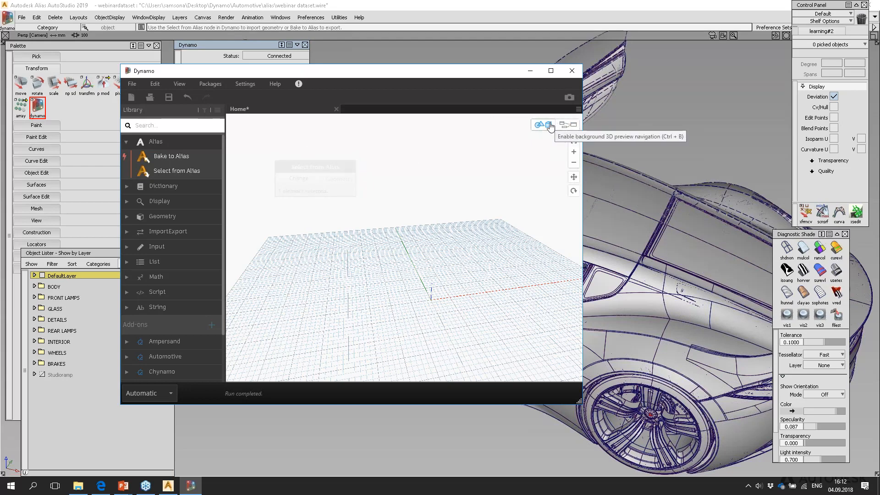
left_click(573, 125)
left_click(543, 124)
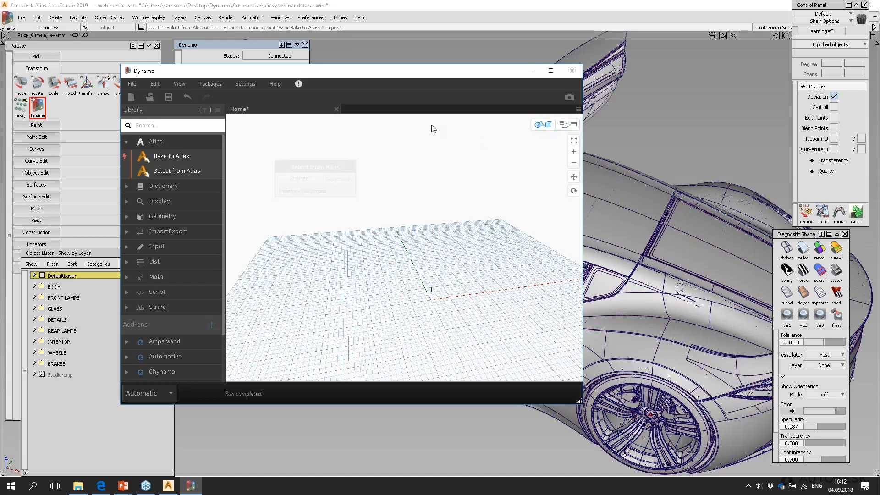
left_click(573, 140)
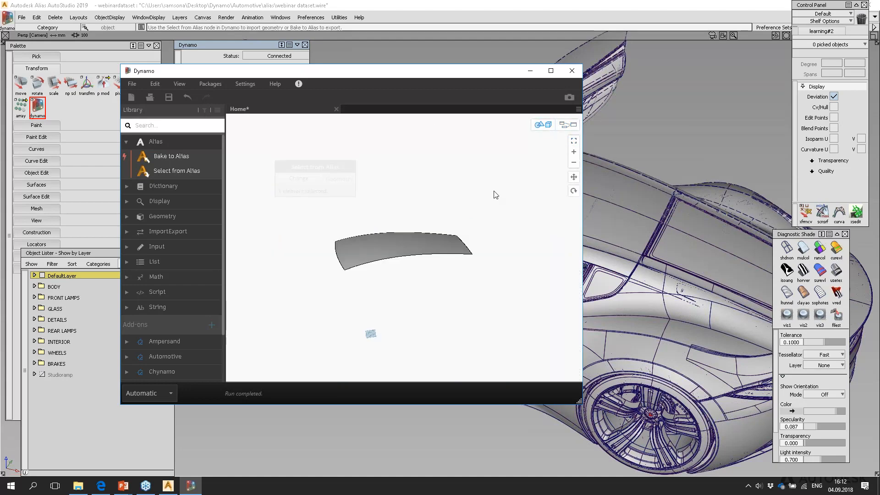
mouse_move(391, 242)
right_mouse_down()
mouse_move(419, 243)
mouse_move(386, 266)
mouse_move(394, 314)
mouse_move(395, 260)
mouse_move(334, 265)
mouse_move(377, 265)
right_mouse_up()
scroll(387, 266, "up", 5)
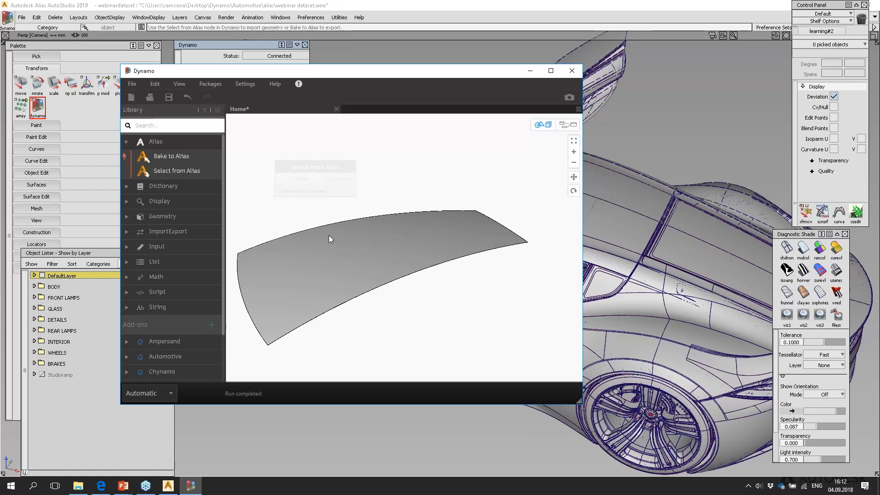
left_click(567, 124)
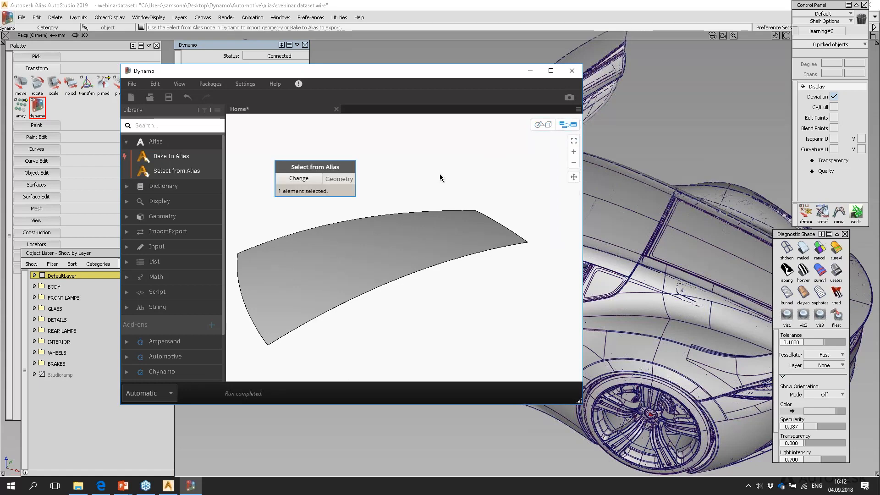
left_click_drag(350, 164, 344, 157)
scroll(173, 257, "down", 1)
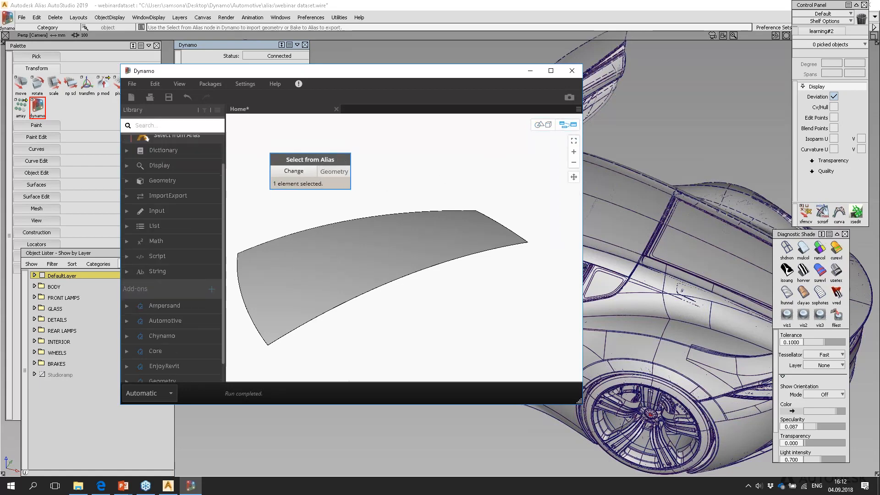
scroll(212, 197, "up", 1)
mouse_move(309, 160)
left_mouse_down()
mouse_move(302, 157)
mouse_move(310, 157)
left_mouse_up()
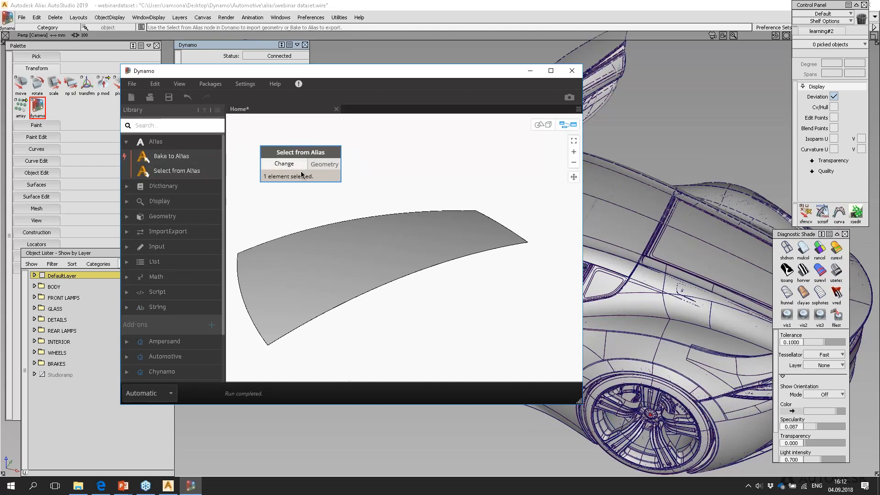
left_click(356, 141)
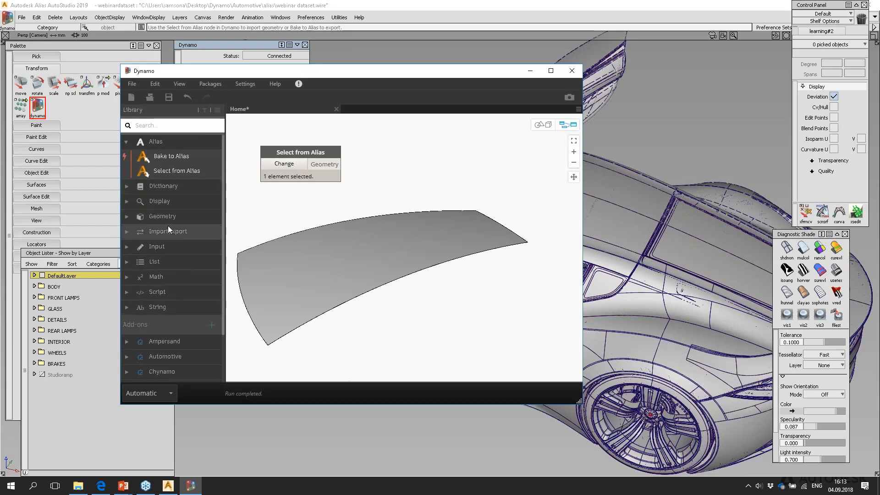
mouse_move(177, 161)
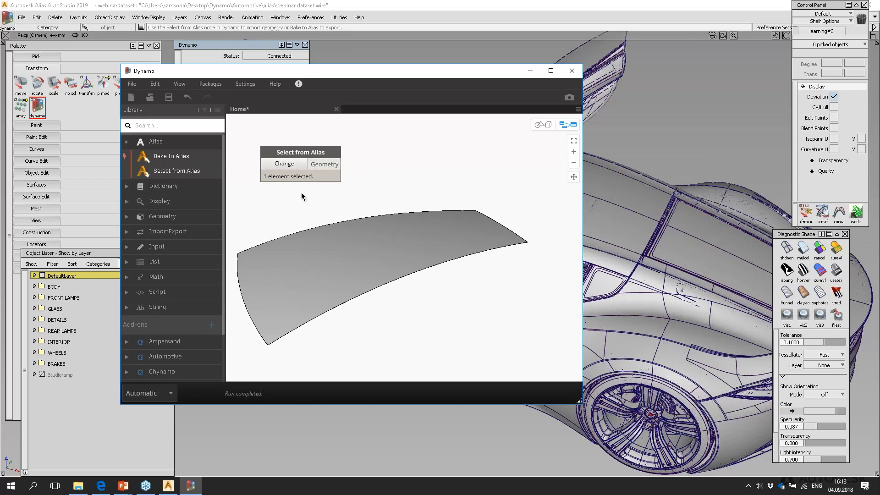
left_click_drag(287, 153, 300, 166)
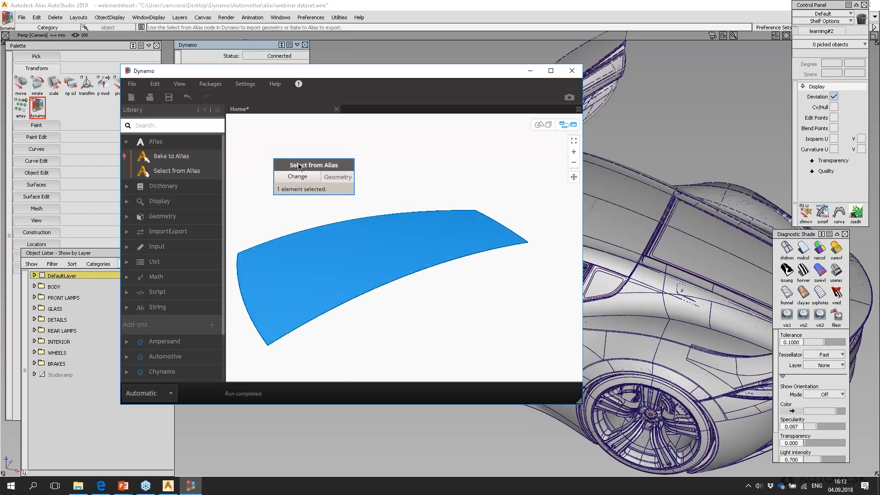
left_click(301, 145)
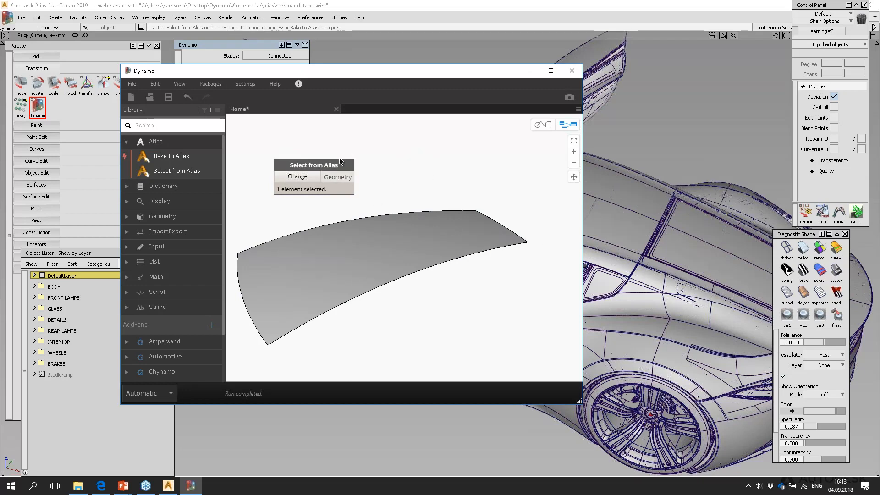
left_click(352, 177)
left_click(446, 178)
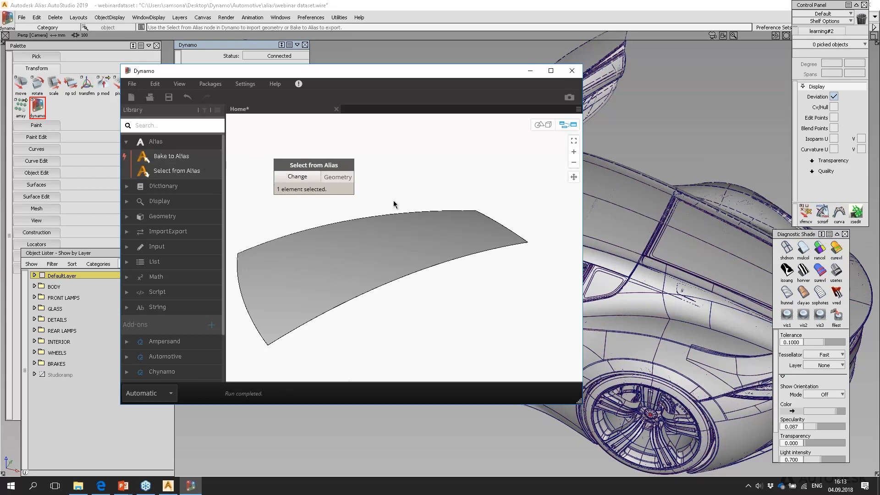
Search the node library for "pointatp" and add the Surface version of the PointAtParameter node.
mouse_move(349, 188)
left_click(179, 124)
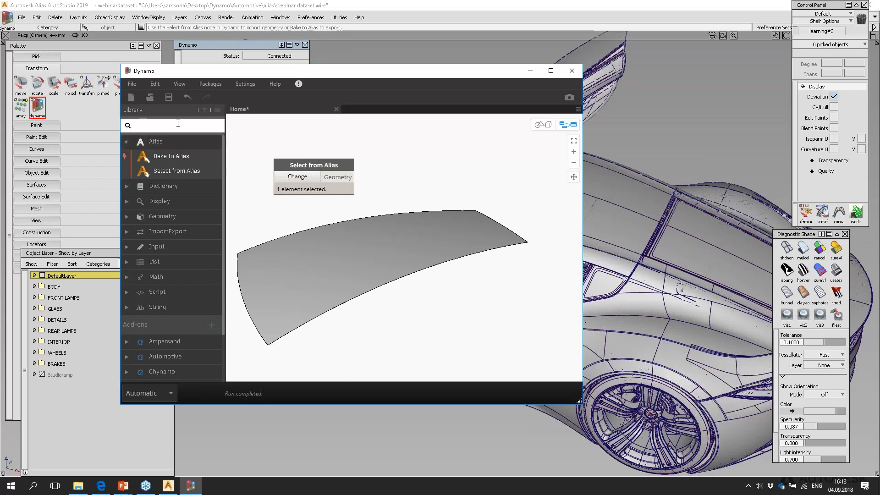
type("pointatp")
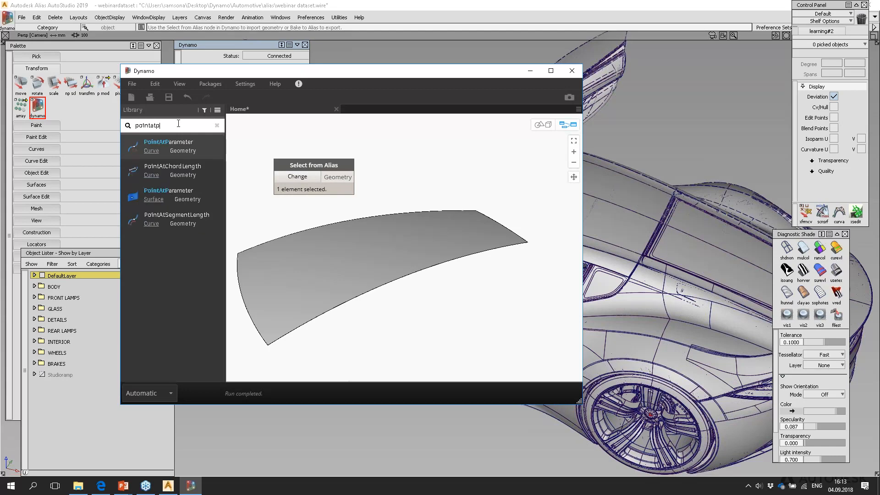
left_click(169, 198)
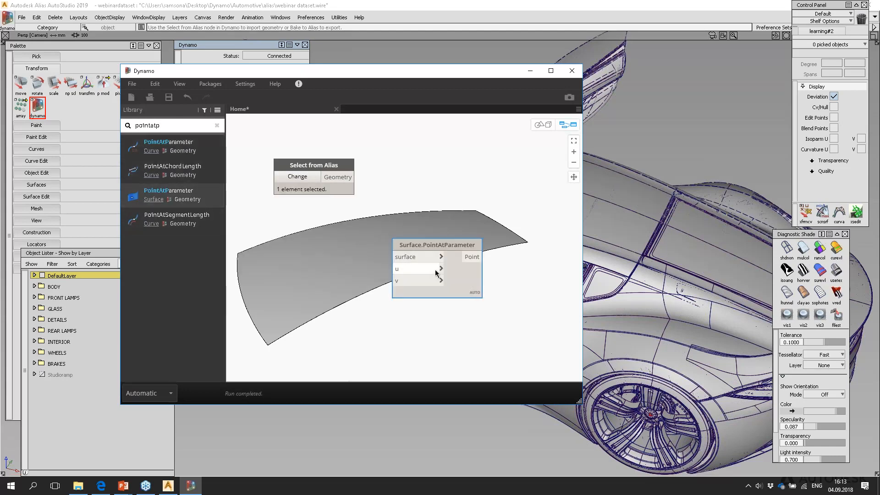
Connect the Alias geometry to the Surface.PointAtParameter node's surface input and add a code block containing 0..1..#10; and 0..1..#20;.
left_click_drag(456, 274, 480, 181)
left_click_drag(354, 177, 456, 187)
double_click(342, 218)
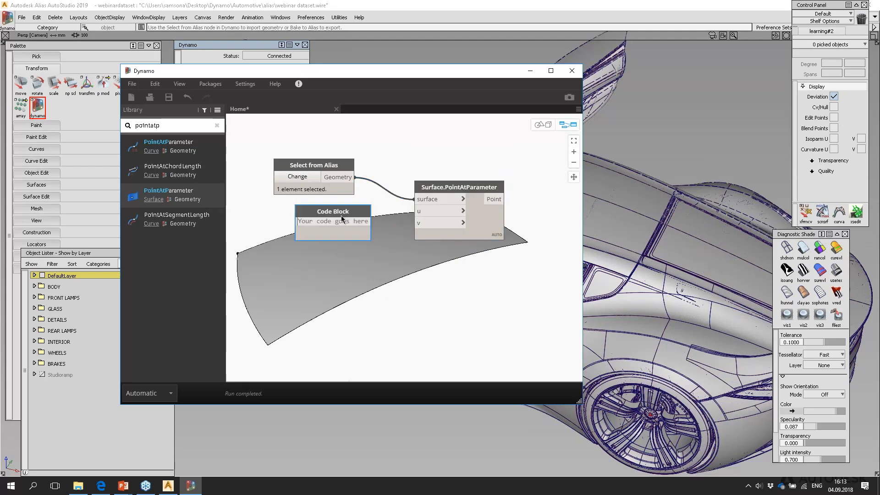
type("0..")
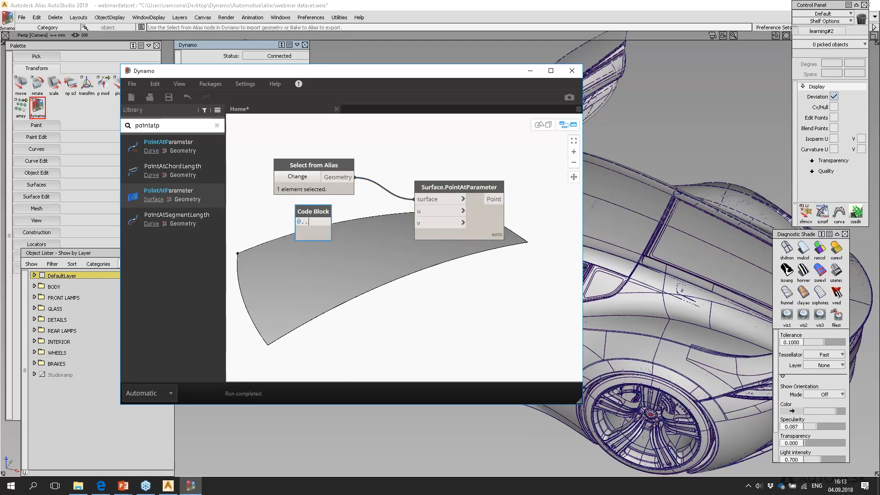
type("1..#10;")
key("Return")
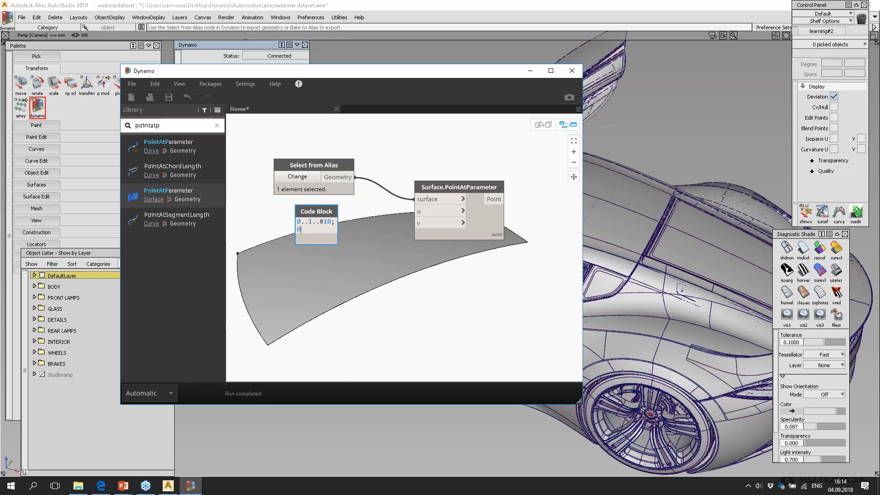
type("0..1..#20")
left_click(371, 219)
Expand the code block's output preview and look through the list of values from the second range.
scroll(345, 226, "up", 3)
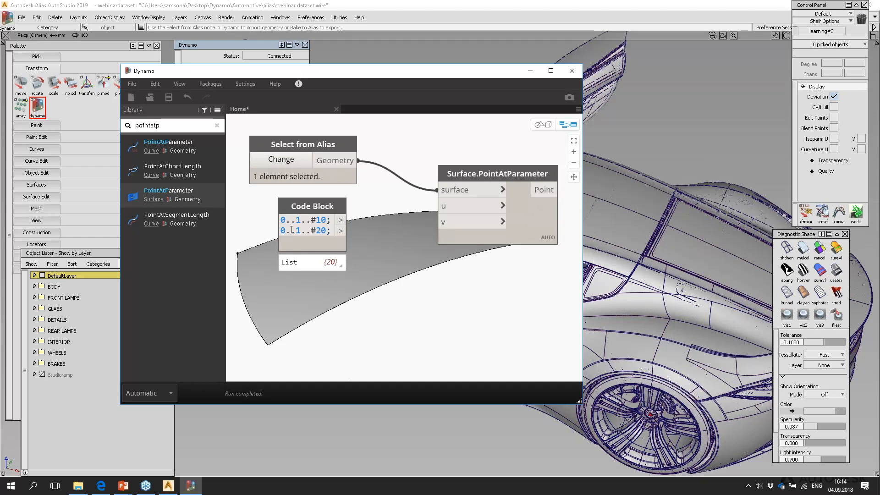
left_click(338, 263)
middle_click_drag(367, 281, 375, 206)
left_click(391, 245)
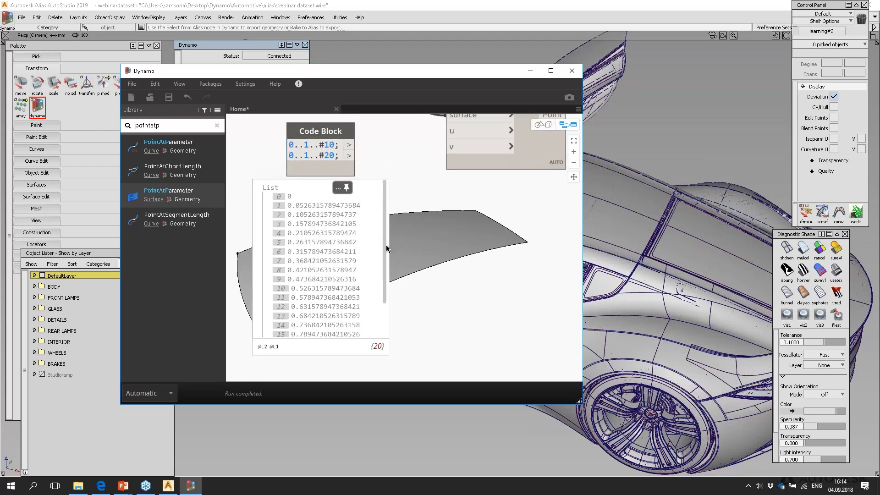
left_click_drag(386, 248, 379, 307)
scroll(344, 250, "up", 2)
left_click_drag(384, 227, 292, 356)
scroll(320, 298, "up", 3)
middle_click_drag(368, 174, 359, 266)
Connect the code block's #10 range to the u input and its #20 range to the v input of Surface.PointAtParameter.
left_click(339, 236)
left_click(446, 224)
left_click_drag(336, 247, 351, 248)
left_click(353, 246)
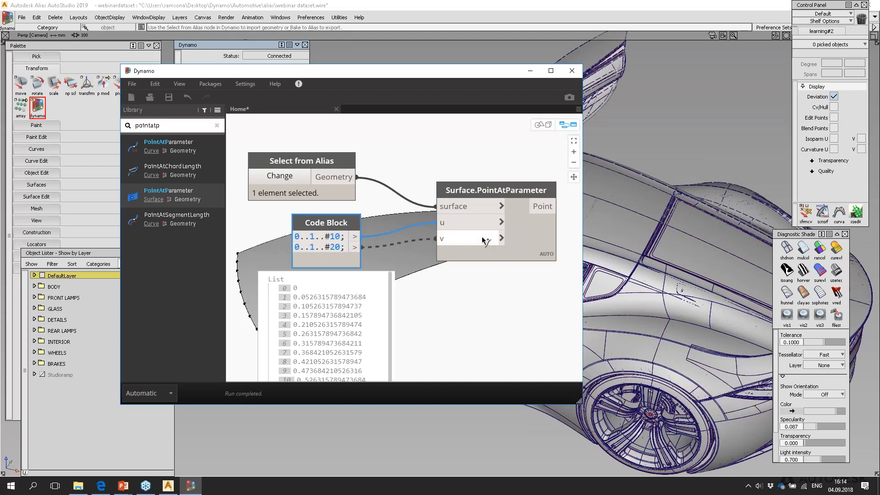
left_click(442, 239)
Set the lacing of Surface.PointAtParameter to Cross Product and collapse the code block's value preview.
right_click(534, 230)
mouse_move(568, 276)
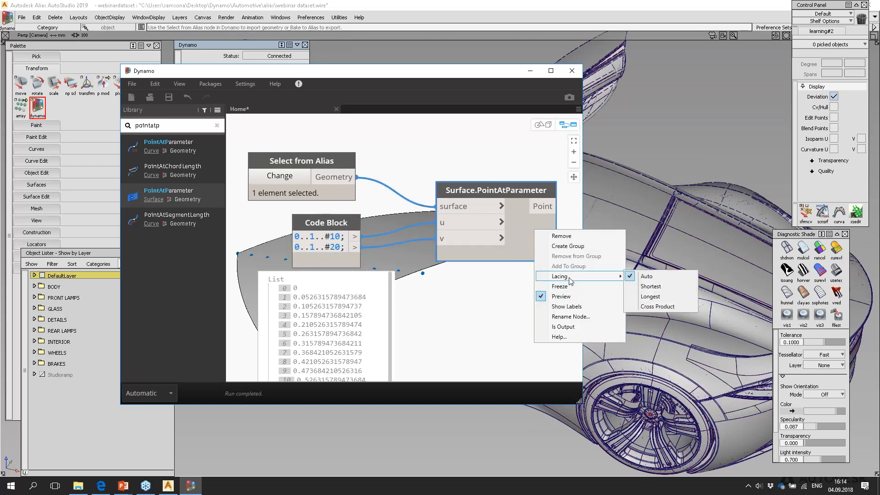
left_click(654, 310)
left_click(340, 225)
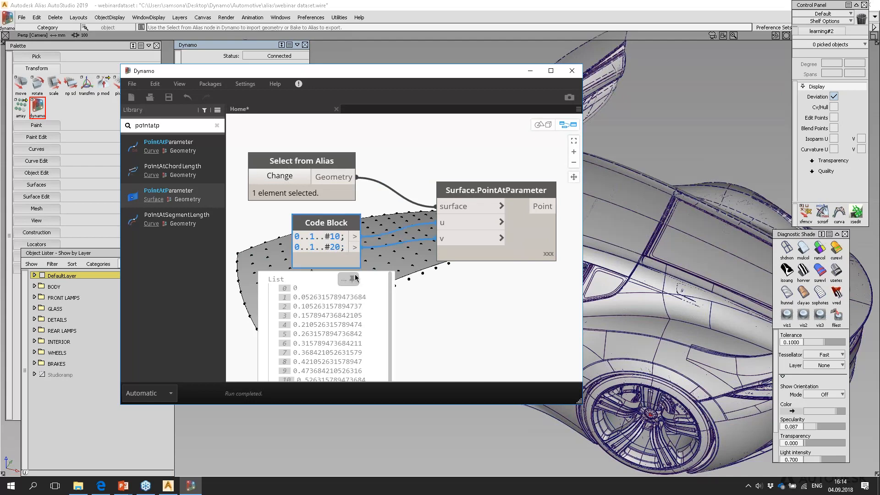
Orbit the background 3D preview to view the point grid from another side and return to graph navigation.
left_click(542, 125)
right_click_drag(476, 214, 284, 218)
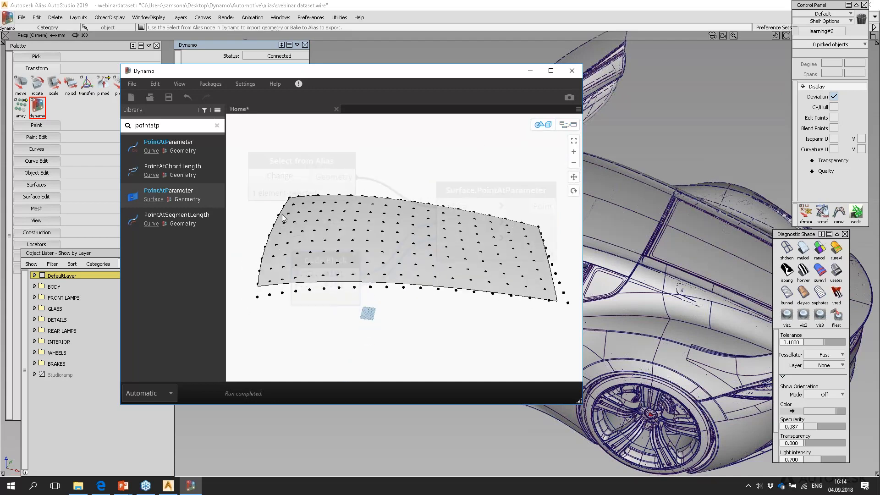
left_click(567, 125)
Move the three nodes around the roof surface preview and enlarge the Dynamo window.
left_click_drag(337, 164, 323, 144)
left_click_drag(547, 252, 536, 211)
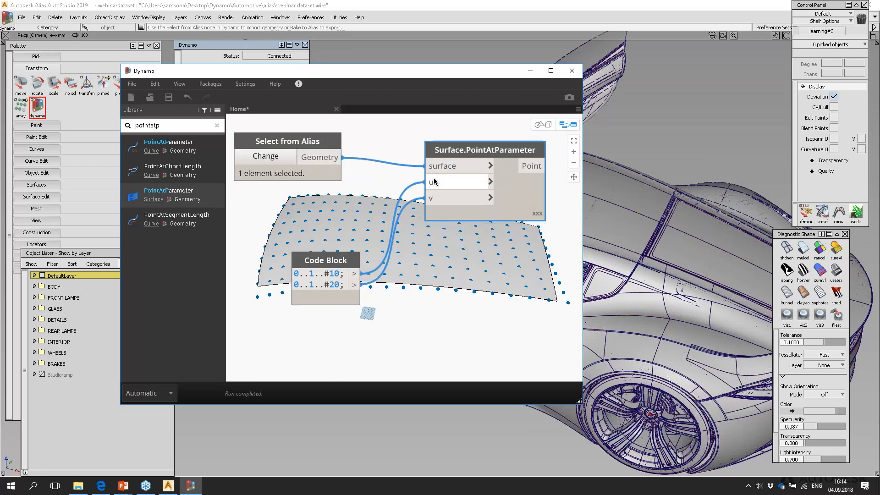
mouse_move(462, 170)
left_click_drag(339, 261, 346, 237)
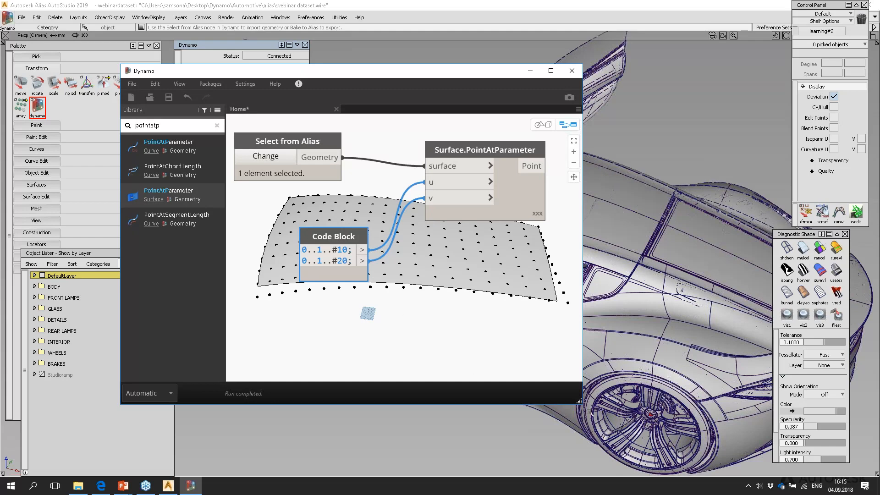
left_click_drag(580, 402, 649, 437)
Clean up the node layout automatically and reposition the three nodes compactly near the surface's upper edge.
left_click(502, 179)
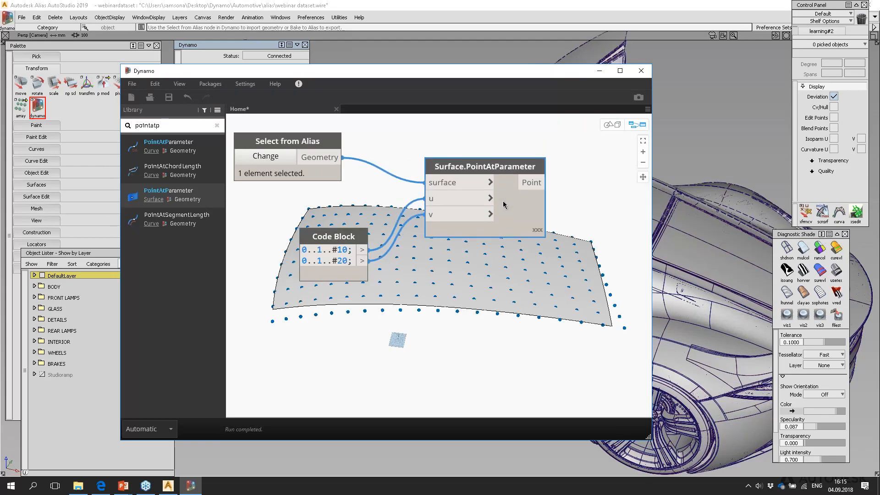
key("ctrl+l")
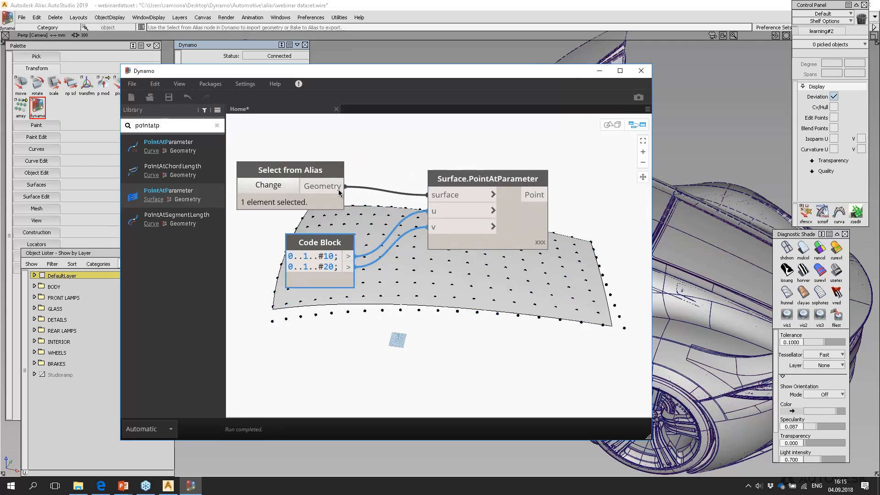
left_click(349, 167)
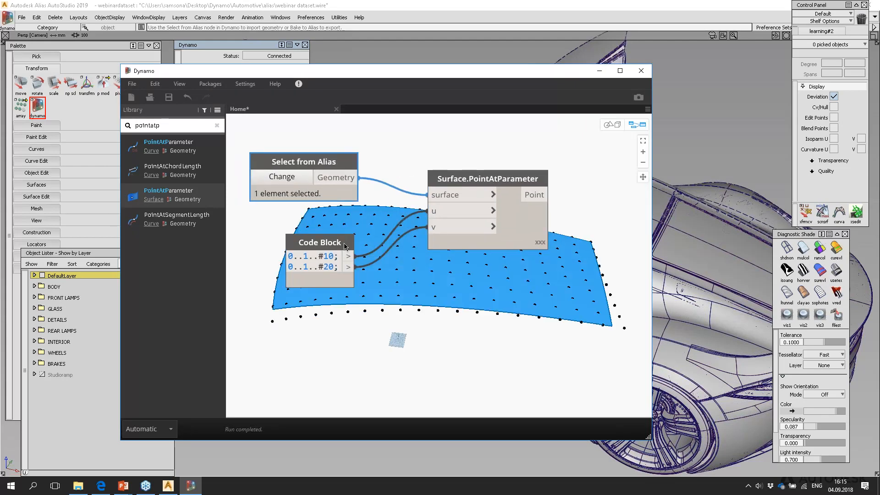
left_click_drag(343, 243, 348, 227)
left_click_drag(524, 215, 512, 195)
middle_click_drag(521, 202, 488, 201)
mouse_move(496, 221)
mouse_move(416, 230)
middle_mouse_down()
mouse_move(431, 212)
mouse_move(432, 237)
middle_mouse_up()
scroll(431, 211, "down", 1)
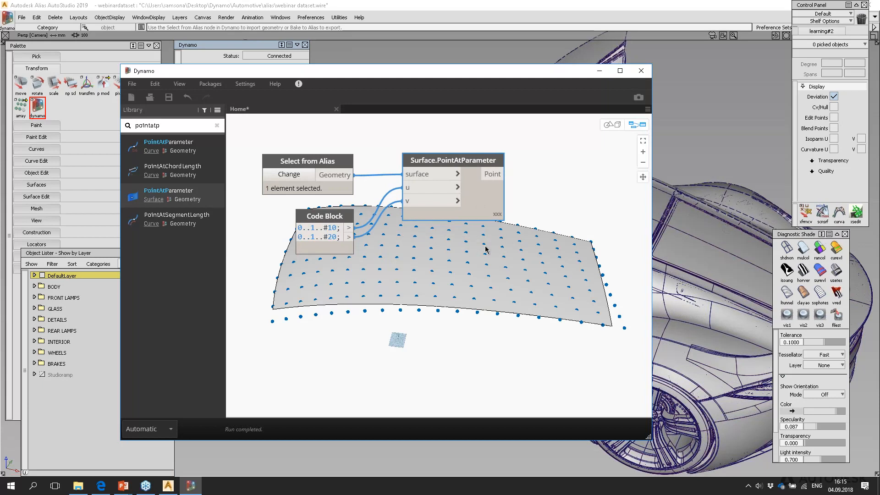
Search the node library for "normalat" and add the Surface version of the NormalAtPoint node.
left_click_drag(160, 126, 138, 125)
key("BackSpace")
key("BackSpace")
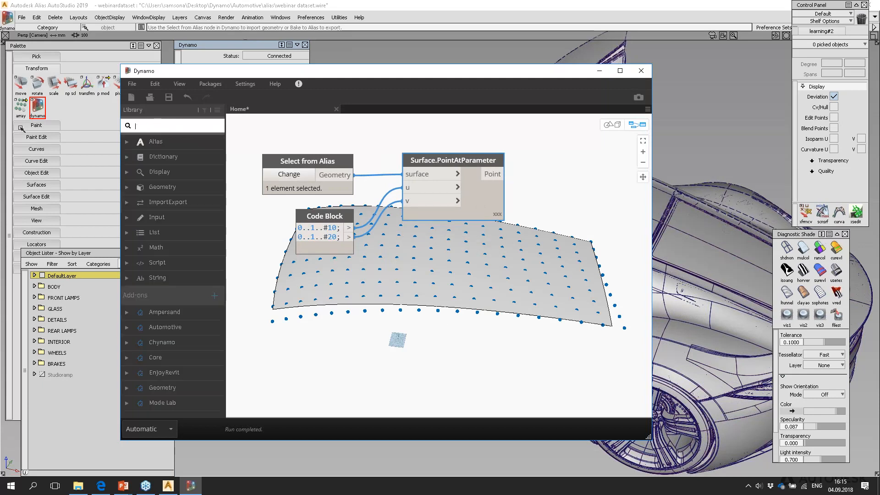
type("normal")
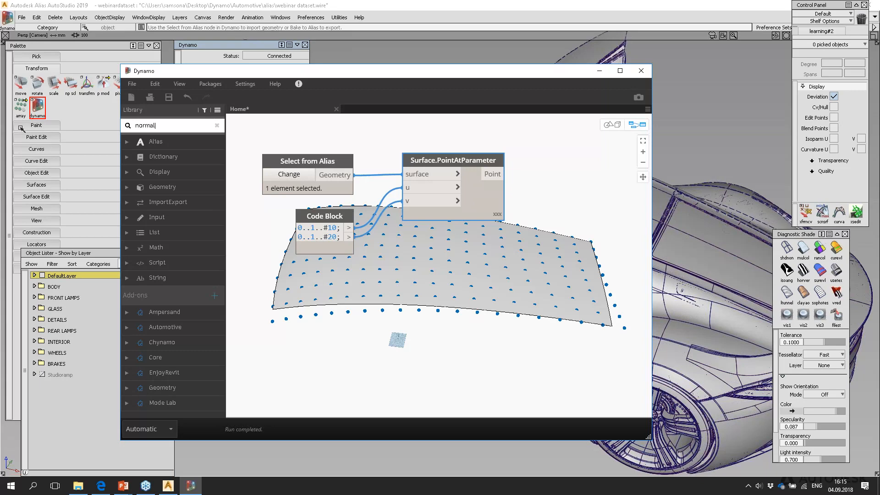
type("at")
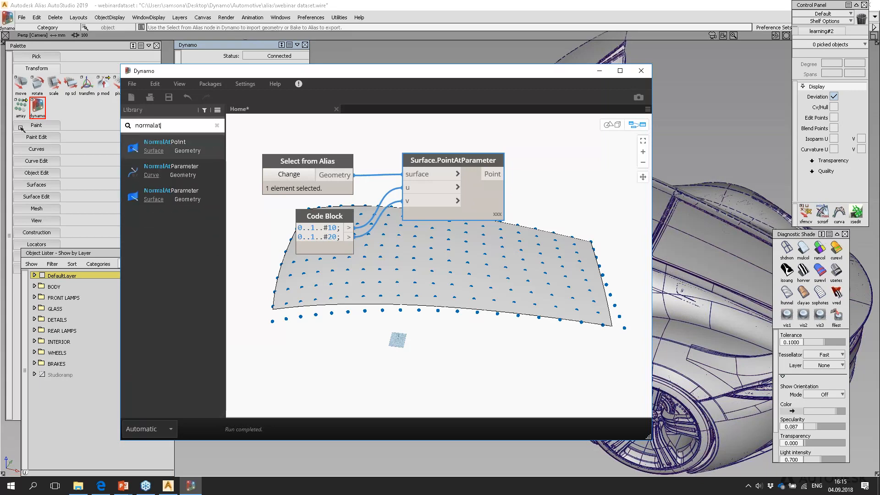
left_click(142, 151)
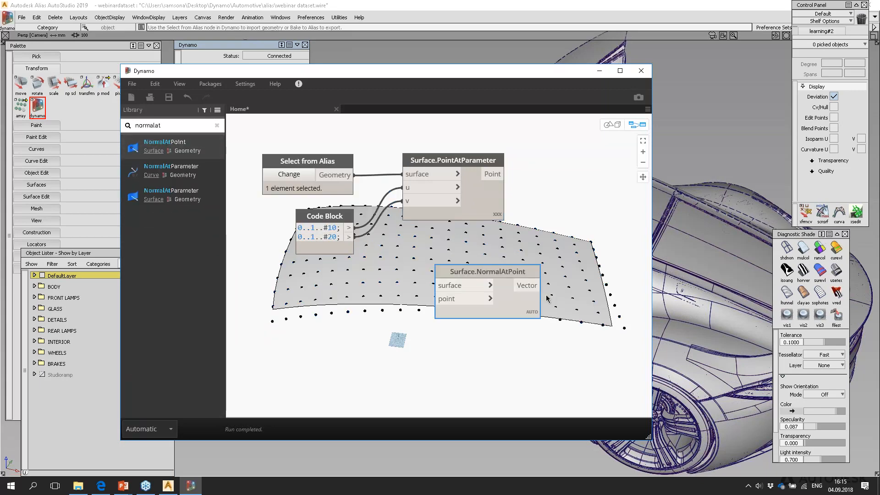
Connect the Alias geometry and the PointAtParameter points to Surface.NormalAtPoint's inputs and place that node beside PointAtParameter.
left_click_drag(504, 298, 584, 255)
left_click_drag(354, 175, 514, 246)
left_click_drag(506, 174, 530, 261)
left_click(529, 261)
middle_click_drag(503, 223, 484, 246)
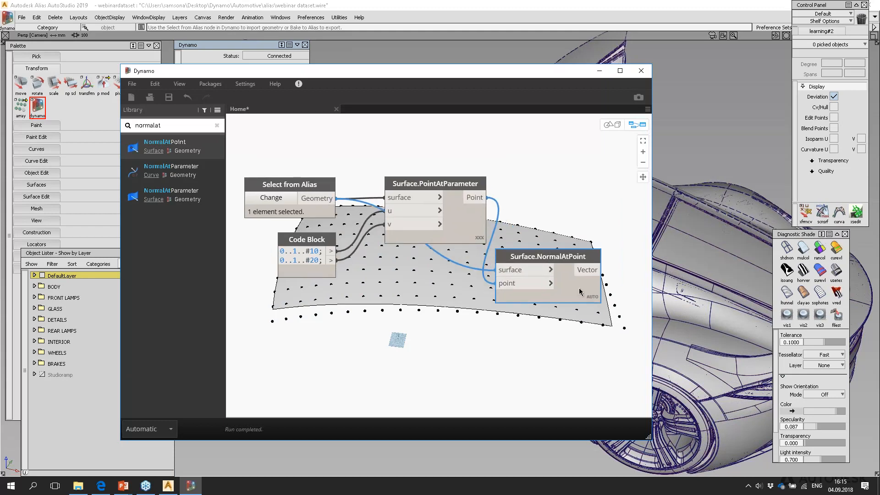
left_click_drag(579, 289, 595, 196)
middle_click_drag(500, 235, 467, 223)
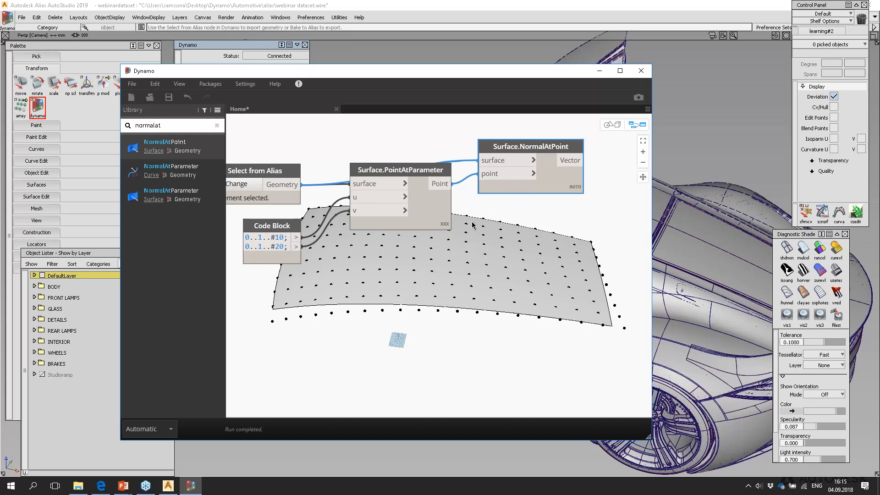
Search the node library for "circle" and add the Circle.ByCenterPointRadiusNormal node.
double_click(168, 126)
type("circ")
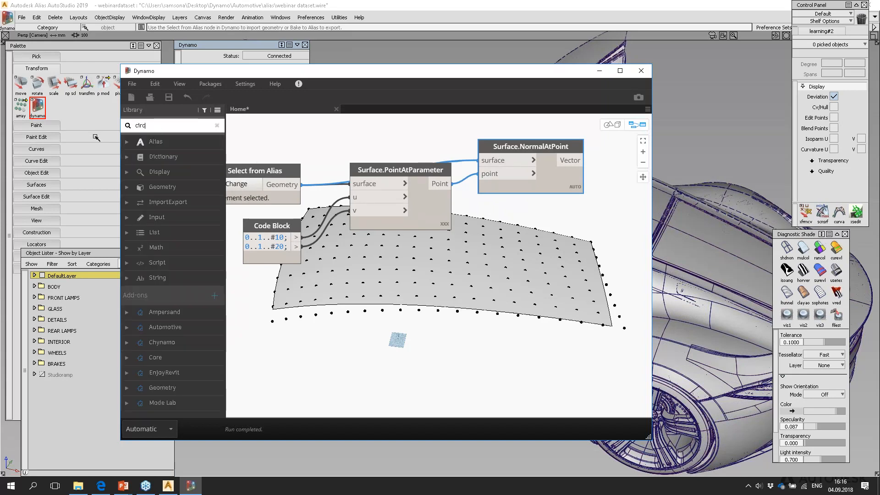
type("le")
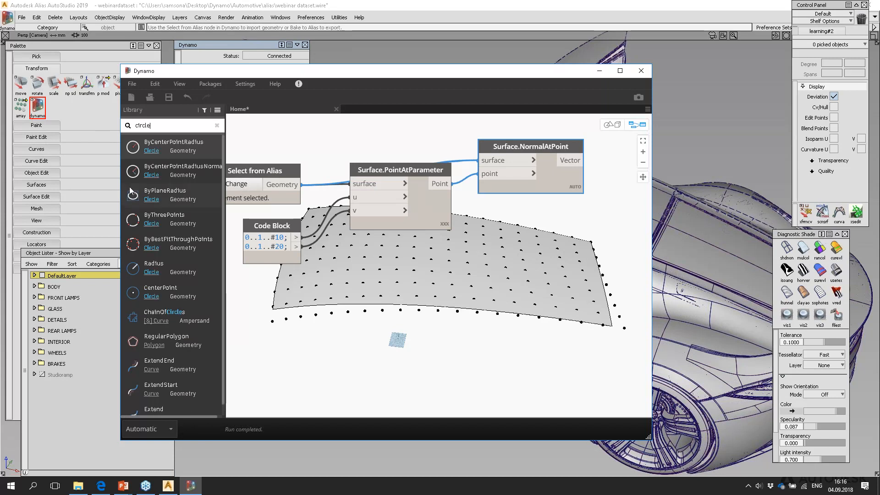
left_click(141, 174)
Position the circle node after NormalAtPoint and connect the points to centerPoint and the normal vectors to normal.
middle_click_drag(489, 198, 357, 232)
left_click_drag(410, 356, 577, 259)
left_click_drag(319, 218, 476, 235)
left_click_drag(453, 195, 486, 264)
left_click_drag(561, 271, 585, 261)
Add a code block with the value 15 and connect it to the circle node's radius input.
double_click(440, 264)
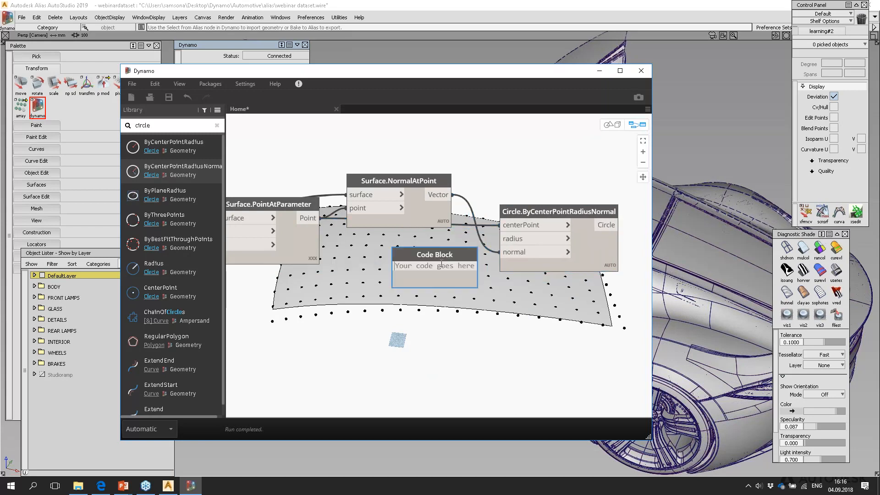
type("40")
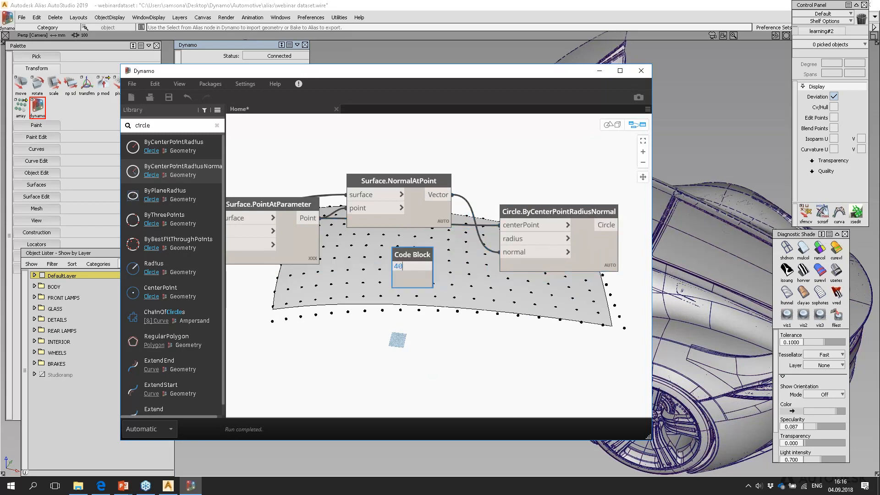
left_click(442, 258)
left_click_drag(428, 266, 501, 241)
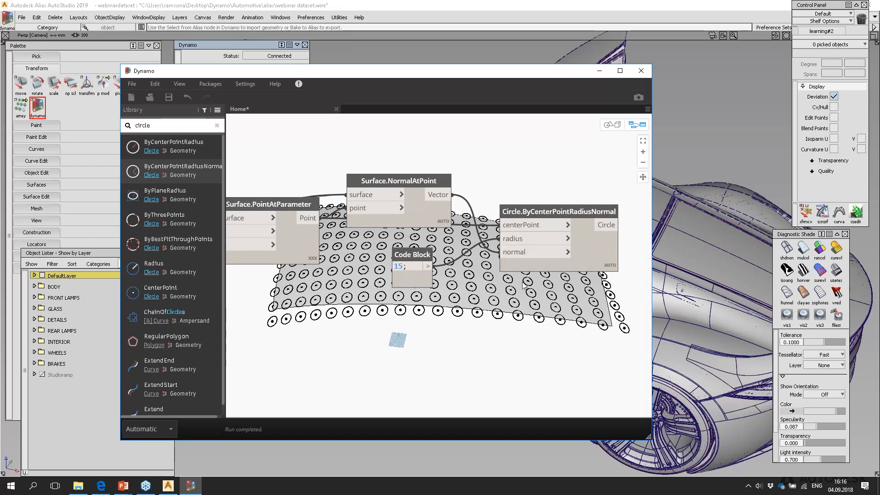
Reposition the Select from Alias node above the range code block and move the circle node farther from the radius code block.
middle_click_drag(544, 194, 468, 284)
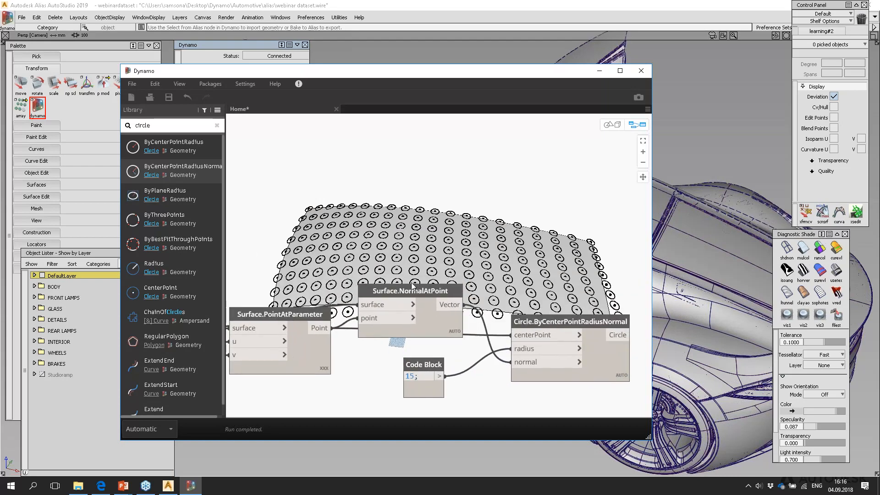
middle_click_drag(409, 280, 481, 143)
left_click_drag(265, 180, 271, 147)
middle_click_drag(292, 141, 378, 147)
left_click_drag(331, 152, 320, 151)
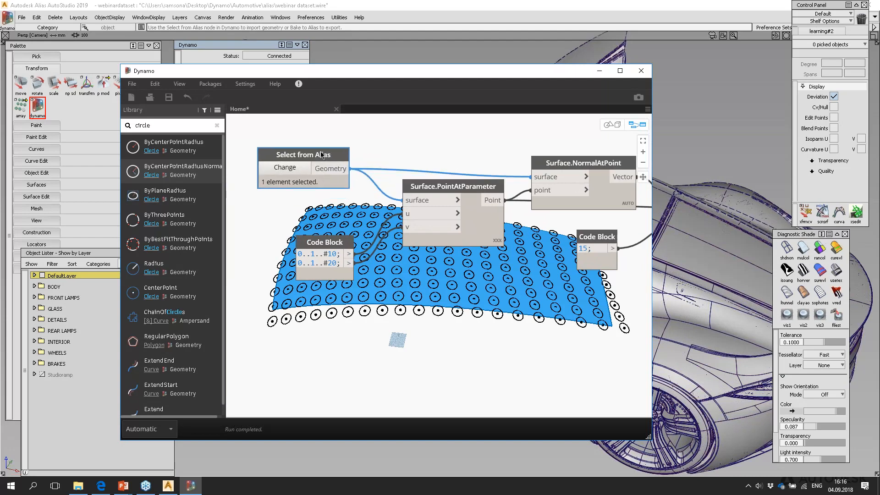
middle_click_drag(504, 157, 321, 182)
middle_click_drag(484, 212, 333, 202)
left_click_drag(446, 244, 494, 227)
mouse_move(273, 282)
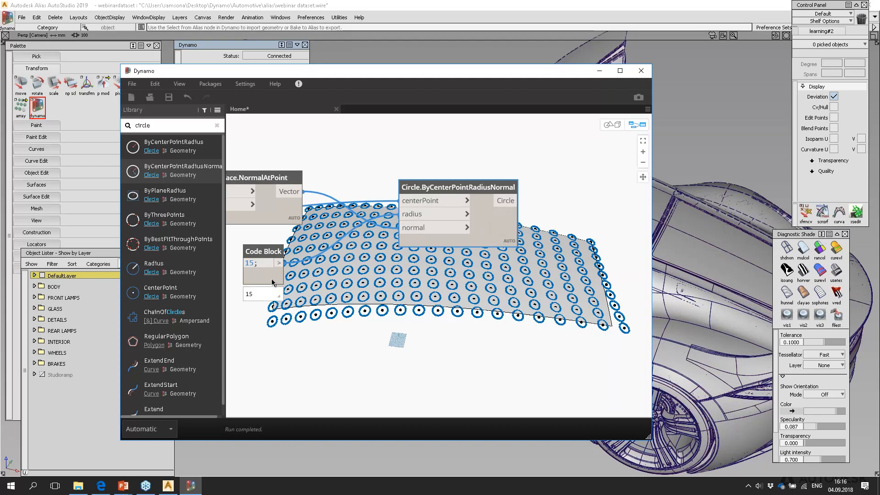
Review the node graph from Surface.PointAtParameter through NormalAtPoint to the circle node.
scroll(426, 260, "down", 5)
middle_click_drag(328, 280, 461, 232)
scroll(422, 259, "up", 3)
scroll(462, 232, "down", 3)
scroll(462, 235, "up", 2)
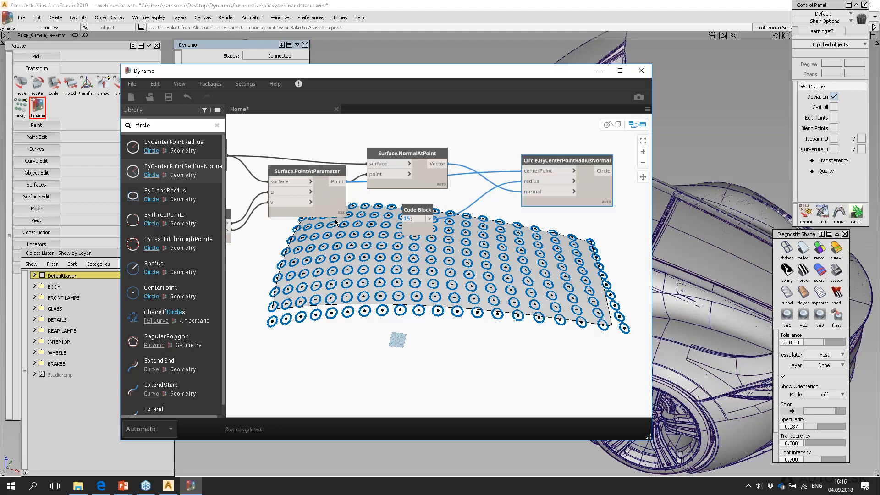
left_click(341, 200)
middle_click_drag(384, 217, 286, 242)
scroll(494, 237, "up", 1)
middle_click_drag(494, 237, 426, 246)
scroll(475, 232, "up", 1)
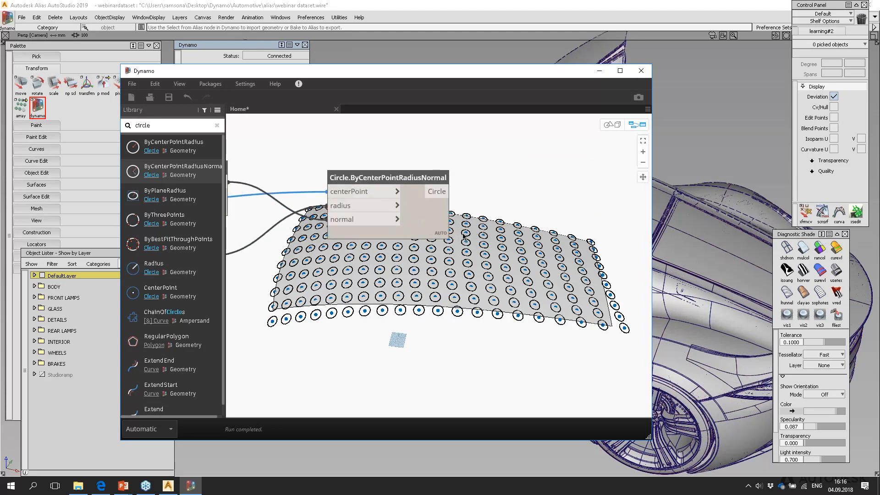
Clear the library search, add a Bake to Alias node from the Alias category and shift the circle node away from it.
left_click_drag(158, 125, 97, 129)
left_click(216, 126)
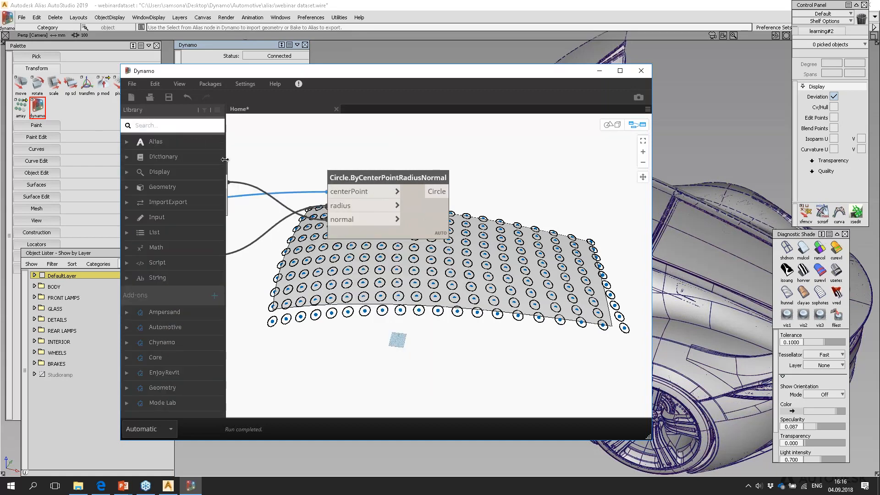
left_click(204, 142)
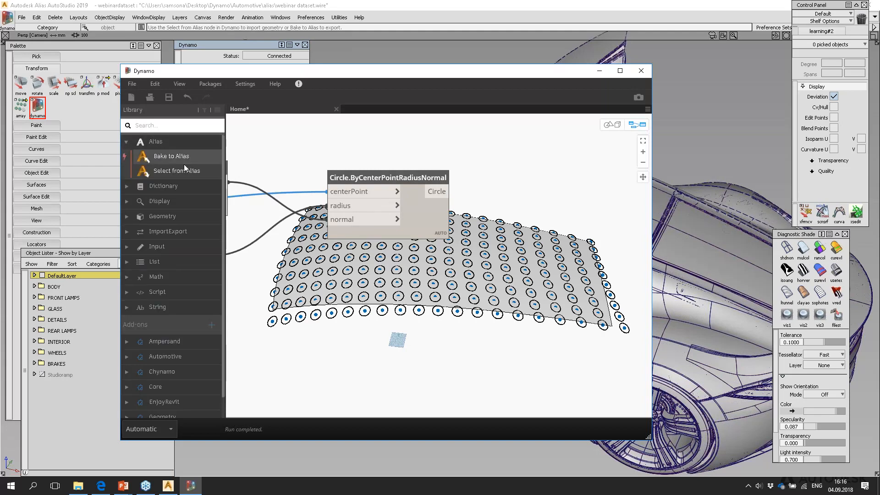
left_click_drag(183, 157, 553, 193)
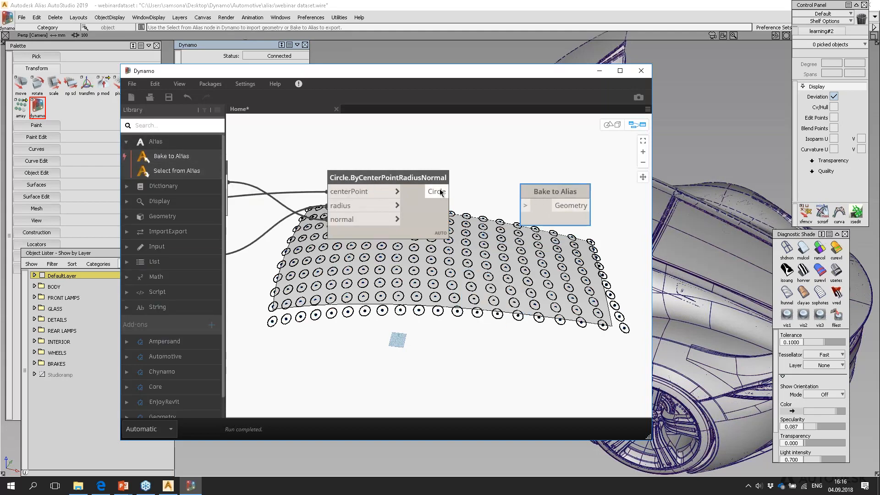
left_click_drag(428, 222, 414, 225)
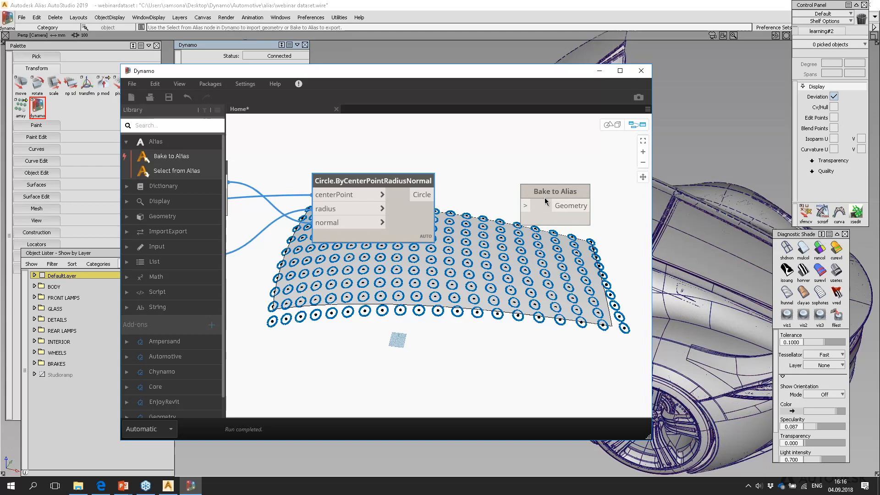
Nudge the Bake to Alias node, duplicate the Surface.PointAtParameter node and disconnect the copy's u and v inputs.
left_click_drag(544, 197, 550, 183)
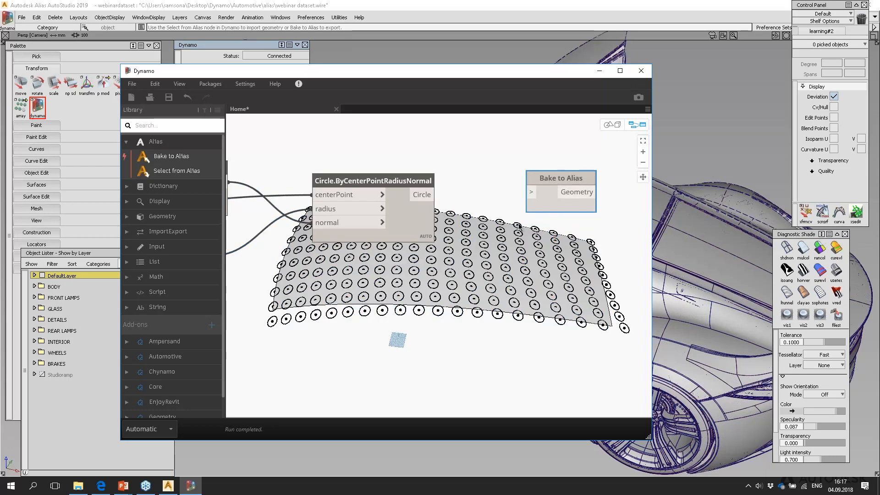
scroll(502, 225, "down", 3)
middle_click_drag(336, 247, 455, 208)
left_click(369, 195)
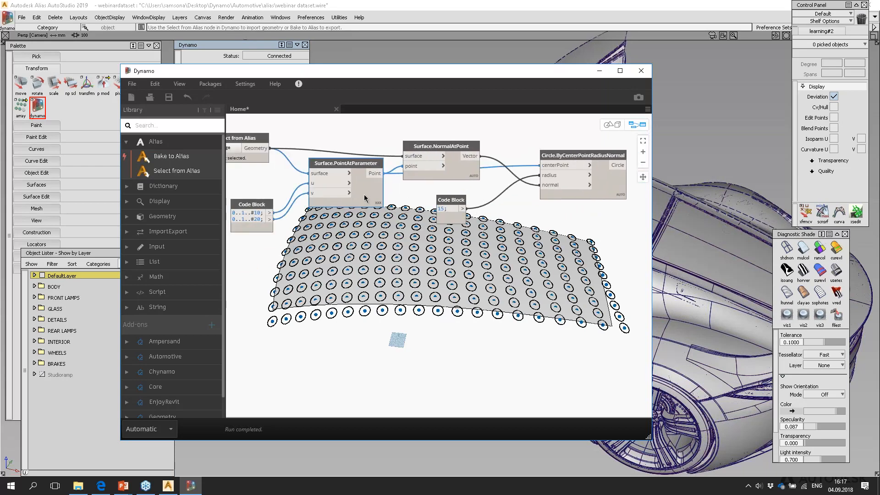
key("ctrl+c")
key("ctrl+v")
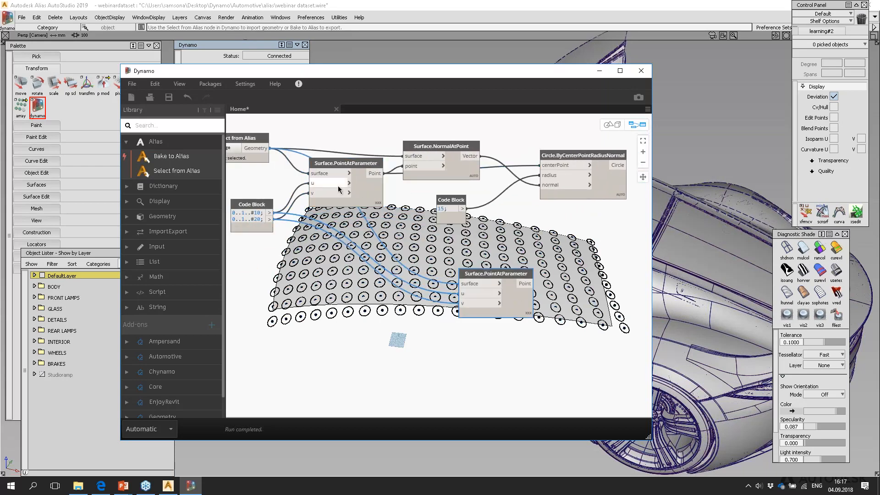
scroll(339, 238, "up", 3)
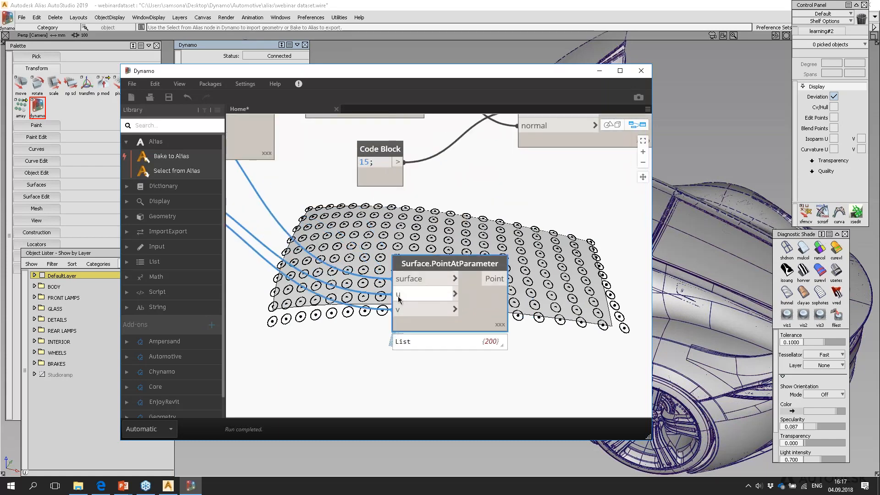
middle_click_drag(355, 289, 452, 297)
Search the library for "slider" and place a Number Slider node beside the copied Surface.PointAtParameter node.
left_click(169, 125)
type("sl")
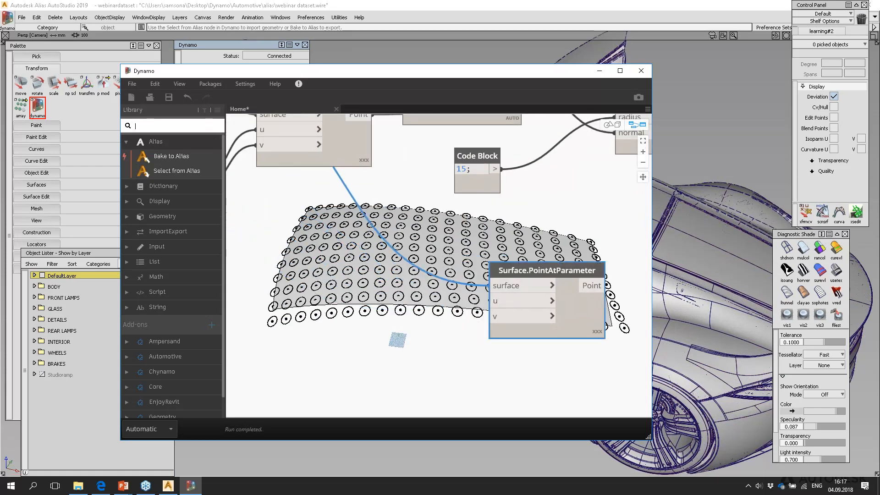
type("idwe")
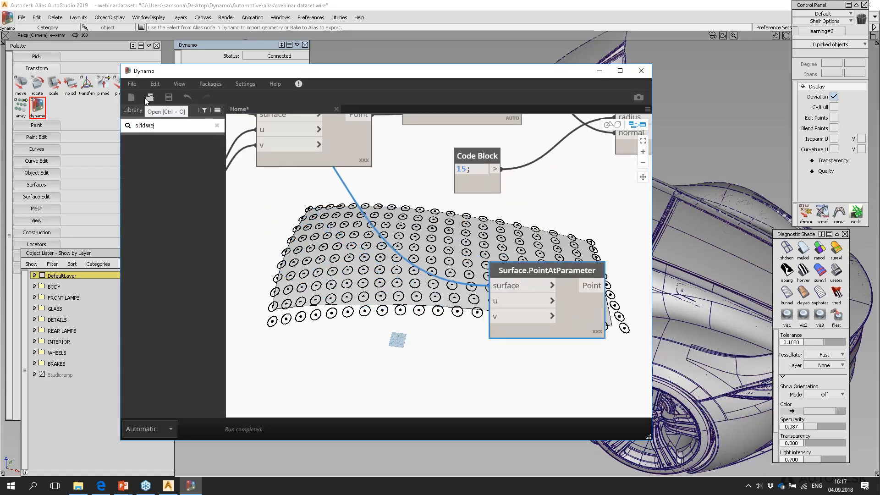
key("BackSpace")
key("BackSpace")
type("er")
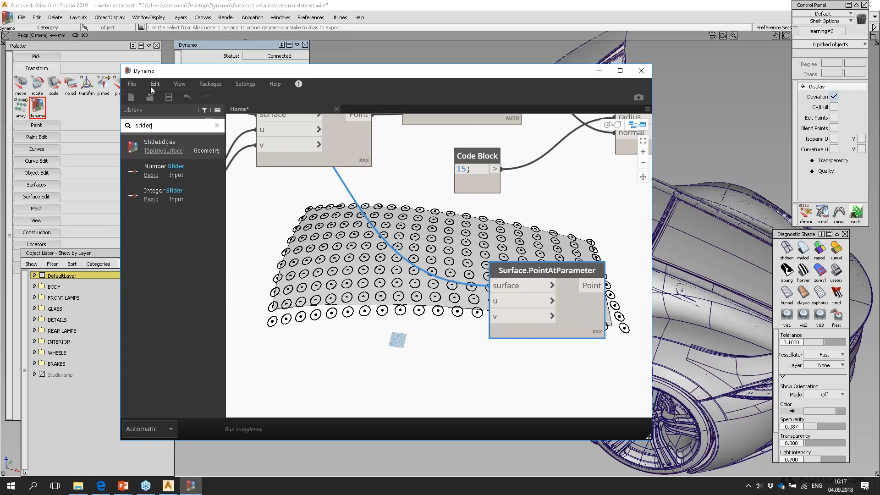
left_click(188, 165)
left_click_drag(497, 247, 363, 287)
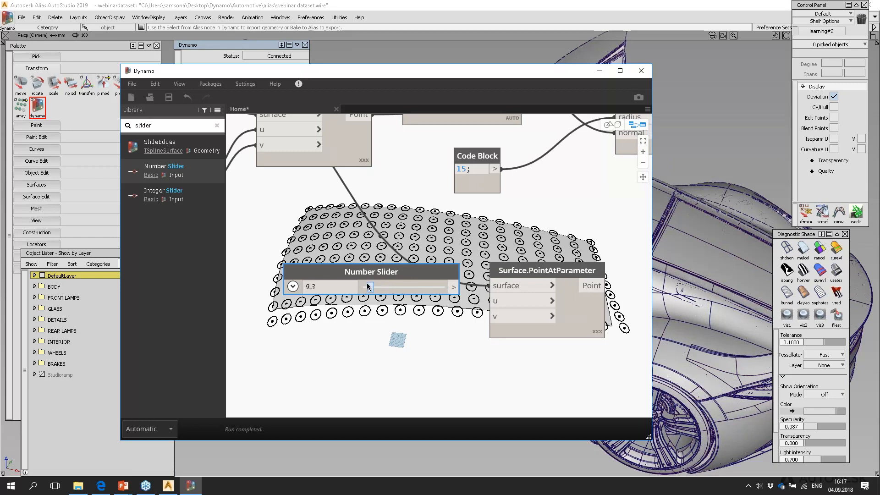
Set the Number Slider's maximum to 1, refine its step and move the slider value to 0.34.
left_click(293, 286)
left_click(322, 324)
type("1")
left_click(322, 341)
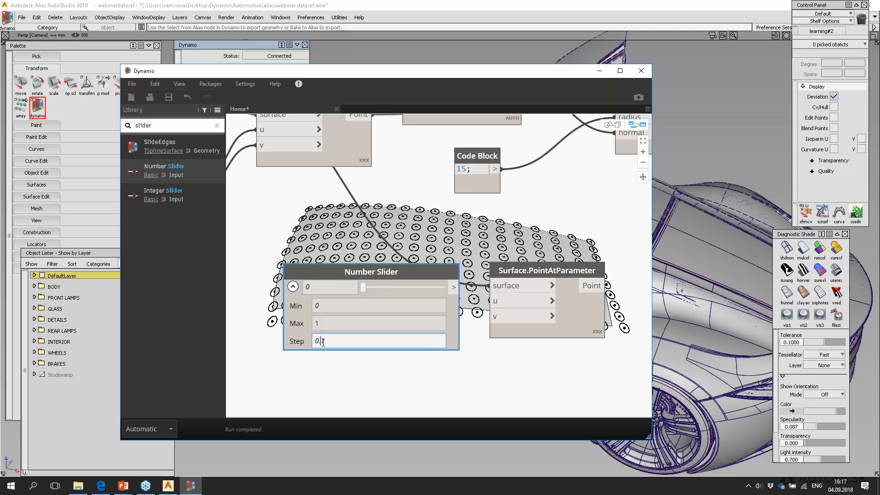
left_click(293, 287)
left_click_drag(364, 287, 391, 288)
Set the Number Slider to 0.59, duplicate it and place the copy below the original.
middle_click_drag(406, 240, 500, 272)
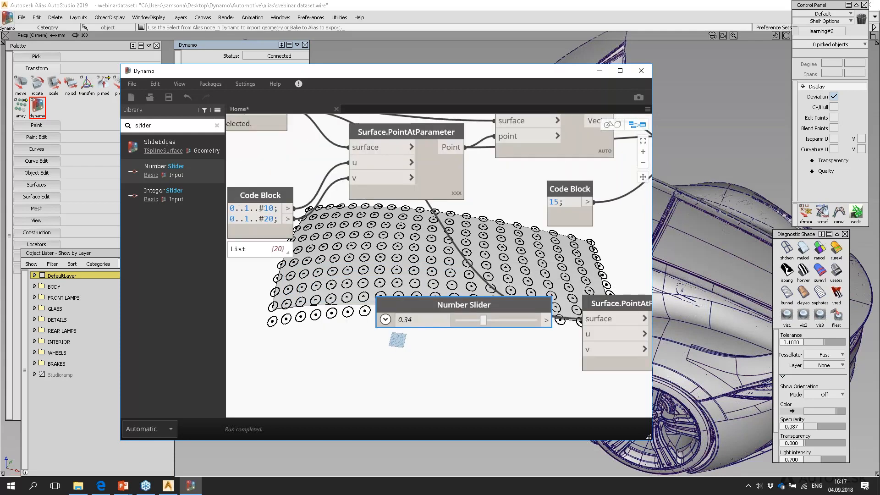
double_click(278, 298)
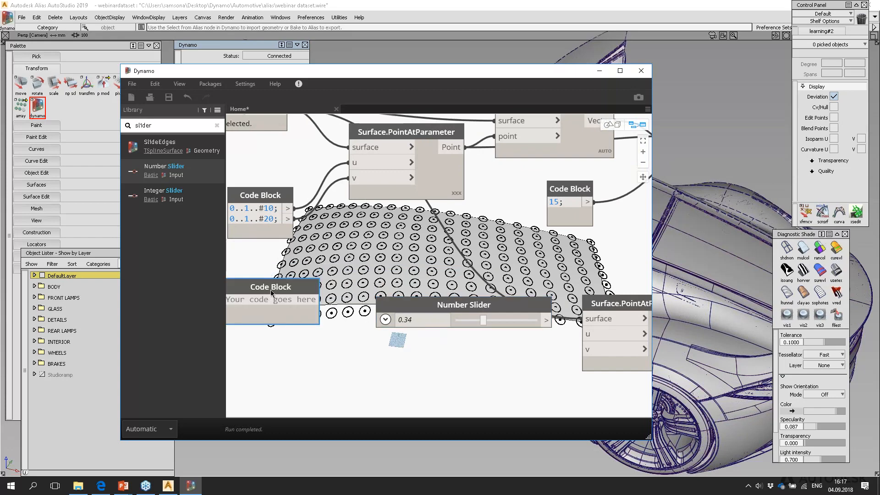
left_click_drag(491, 305, 450, 320)
middle_click_drag(441, 311, 420, 284)
left_click_drag(420, 285, 422, 284)
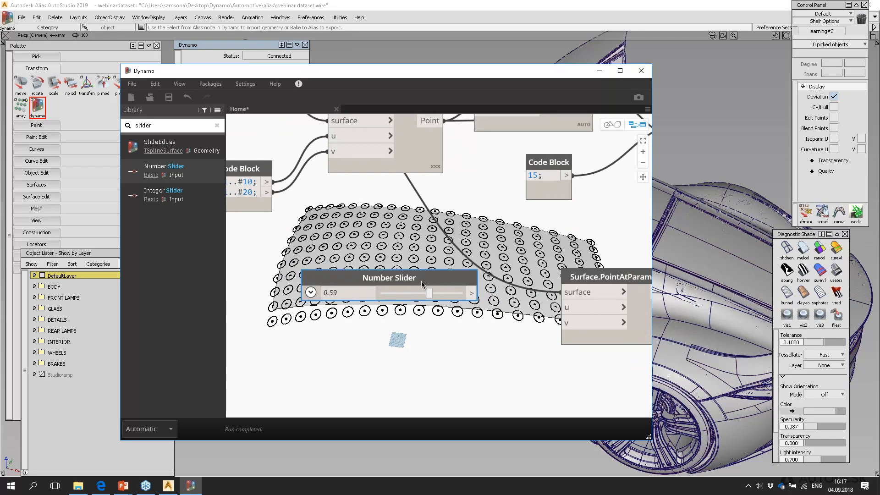
key("ctrl+c")
key("ctrl+v")
left_click_drag(504, 292, 347, 335)
middle_click_drag(470, 319, 404, 307)
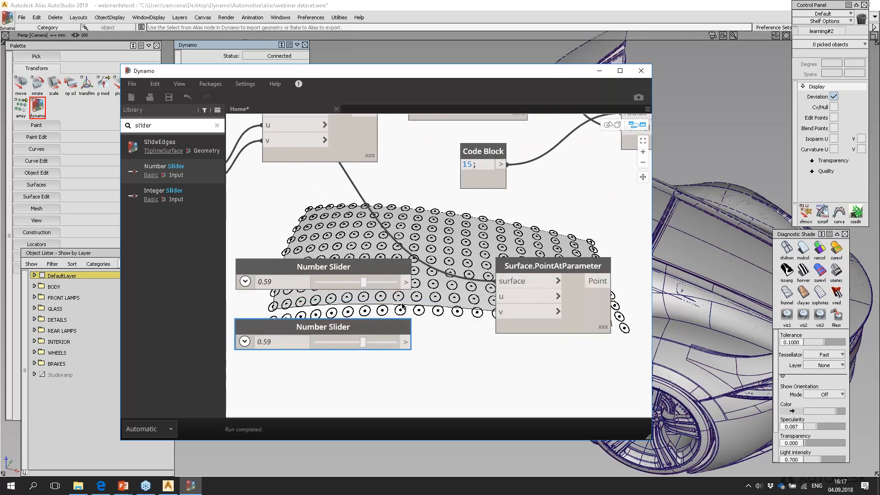
Connect the upper Number Slider to the copied Surface.PointAtParameter node's u input and the lower one to its v input.
left_click(499, 296)
left_click(415, 344)
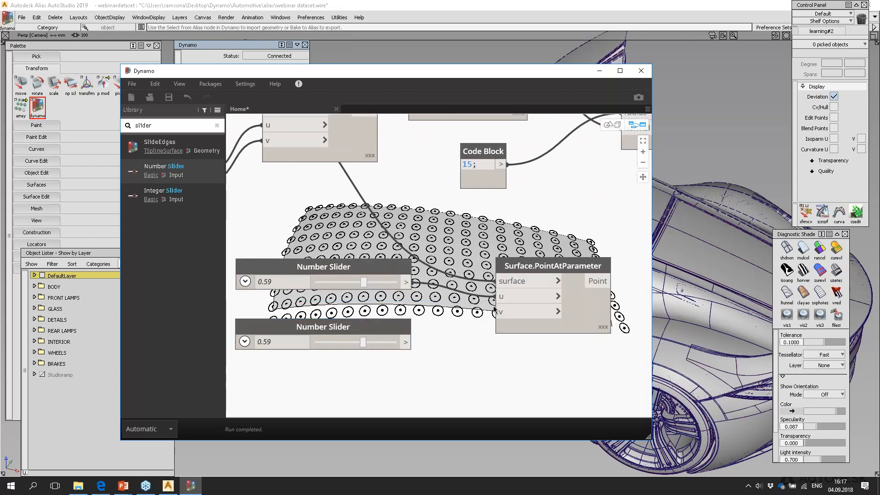
left_click(389, 343)
left_click(362, 342)
left_click(408, 342)
left_click(507, 311)
middle_click_drag(564, 283, 431, 332)
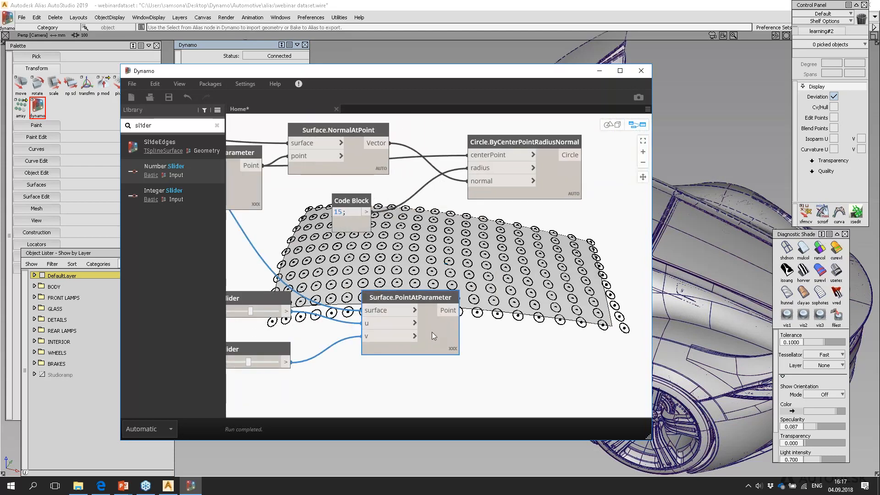
Set the copied Surface.PointAtParameter node's lacing to Auto and reposition it beside the sliders.
right_click(432, 332)
mouse_move(455, 380)
left_click(543, 381)
left_click_drag(444, 345, 398, 349)
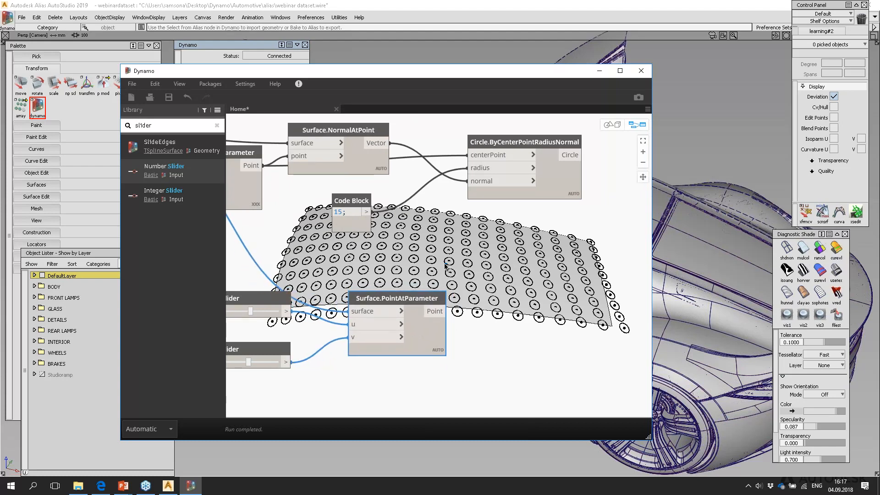
middle_click_drag(460, 293, 443, 293)
left_click_drag(401, 333, 412, 330)
mouse_move(399, 314)
middle_mouse_down()
mouse_move(442, 311)
mouse_move(392, 300)
middle_mouse_up()
Adjust the u slider to about 0.51 and the v slider to 0.46, and reposition the copied Surface.PointAtParameter node.
middle_click_drag(279, 304, 331, 309)
mouse_move(278, 302)
left_mouse_down()
mouse_move(264, 303)
mouse_move(273, 303)
left_mouse_up()
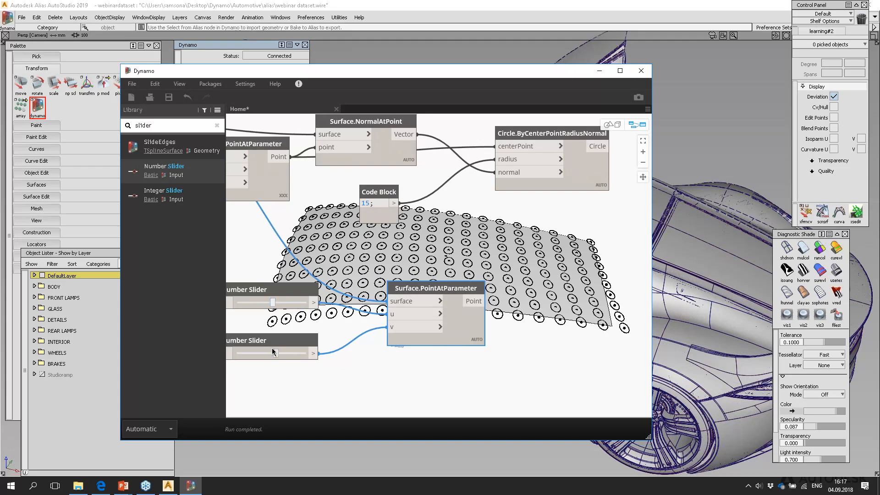
mouse_move(275, 353)
left_mouse_down()
mouse_move(252, 352)
mouse_move(277, 353)
mouse_move(266, 352)
left_mouse_up()
middle_click_drag(408, 320, 355, 321)
left_click_drag(405, 324, 393, 338)
middle_click_drag(432, 331, 398, 341)
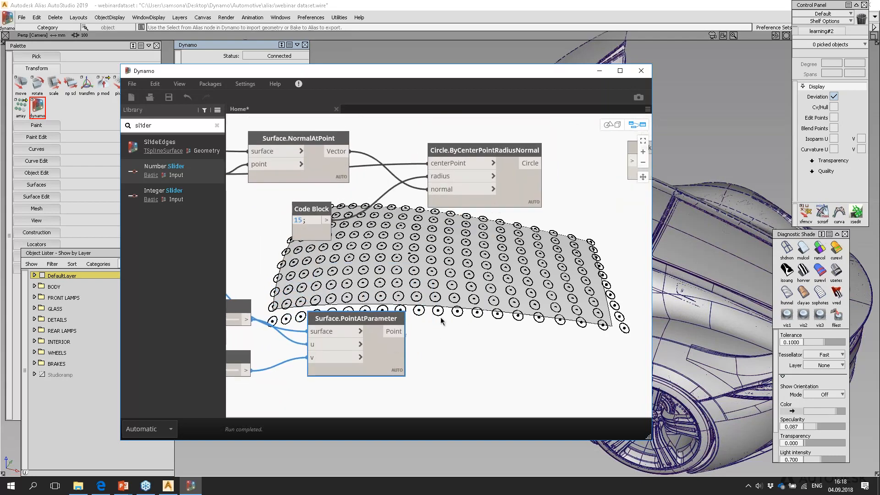
middle_click_drag(412, 258, 419, 244)
Search the library for "flatten" and add a List.Flatten node to the graph.
key("ctrl+a")
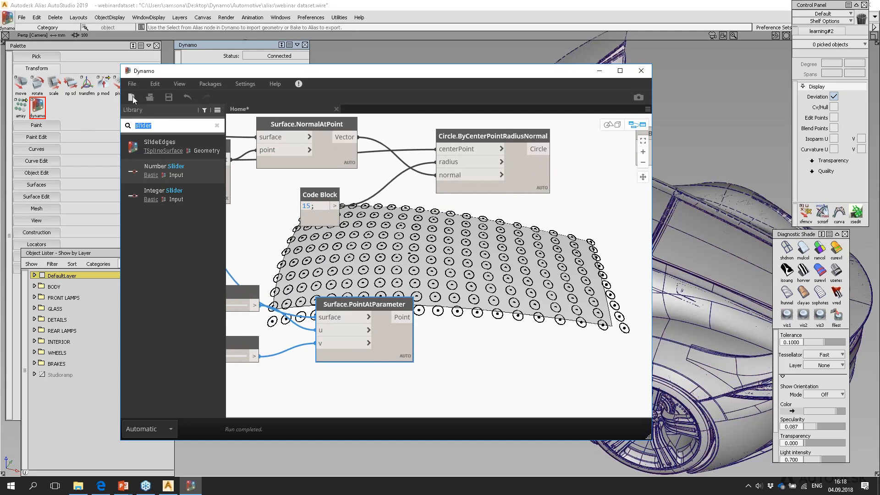
type("flate")
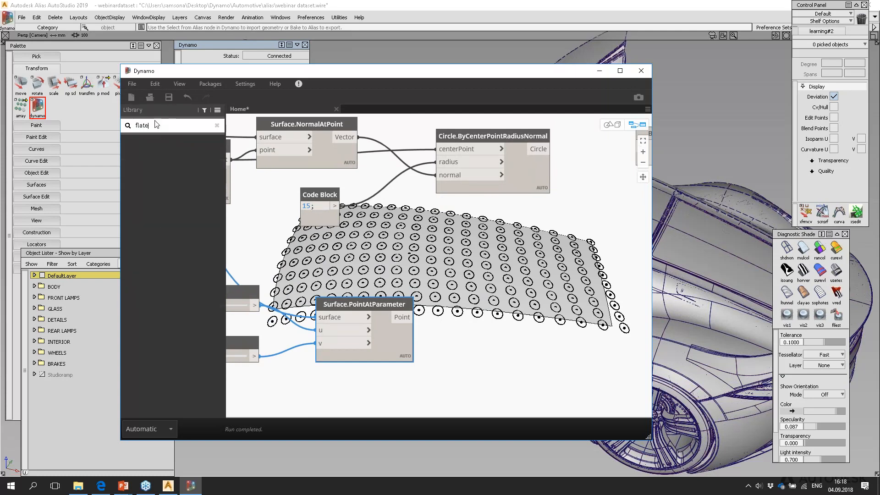
key("BackSpace")
type("t")
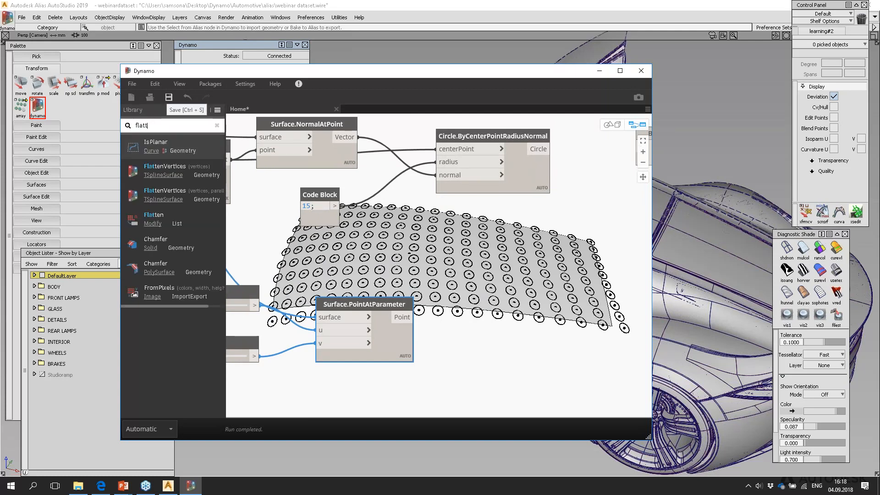
type("en")
left_click(153, 192)
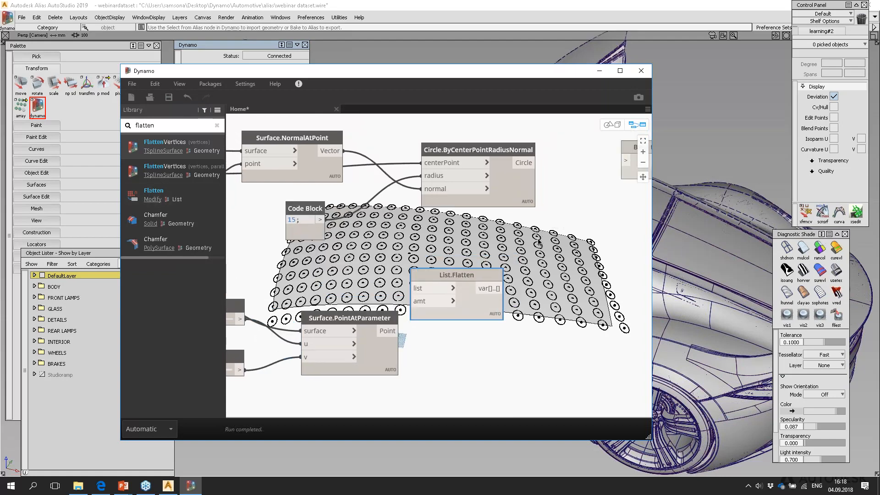
Feed the grid points into List.Flatten and connect its output to NormalAtPoint's point input and the circle node's centerPoint input.
scroll(507, 219, "down", 3)
left_click(298, 184)
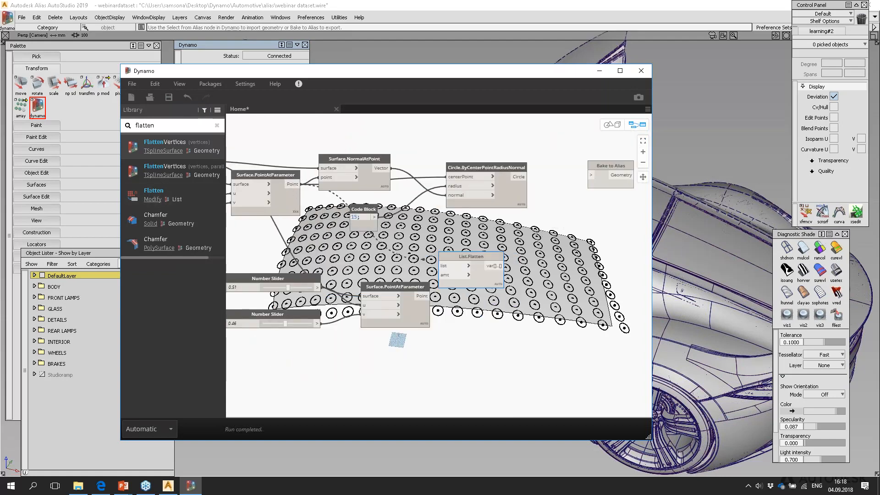
left_click(467, 266)
left_click_drag(472, 256, 358, 221)
left_click(377, 231)
left_click(333, 178)
left_click(388, 230)
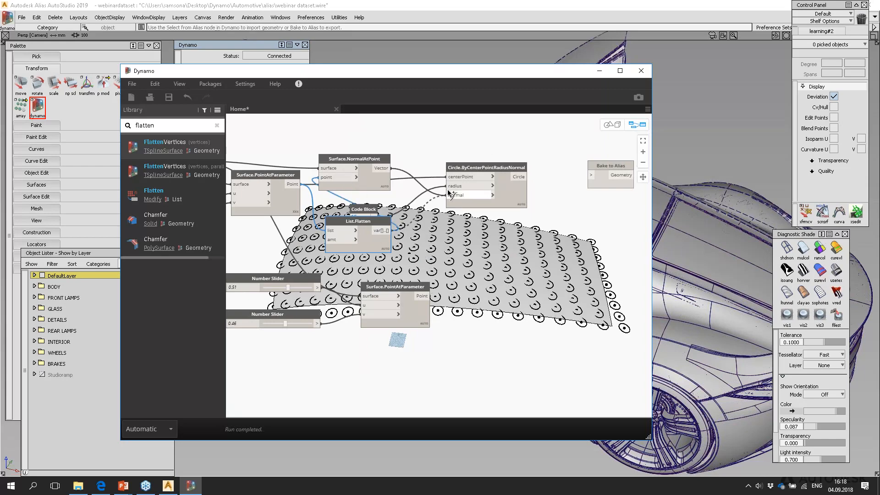
left_click(448, 176)
Shift the circle and Surface.NormalAtPoint nodes along and place List.Flatten between Surface.PointAtParameter and Surface.NormalAtPoint.
left_click_drag(502, 195, 542, 191)
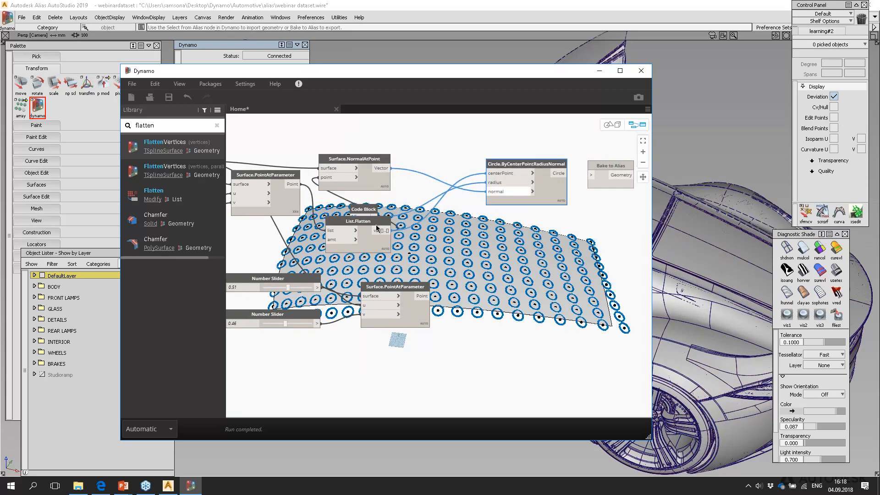
left_click_drag(375, 242, 361, 226)
left_click_drag(371, 187, 461, 189)
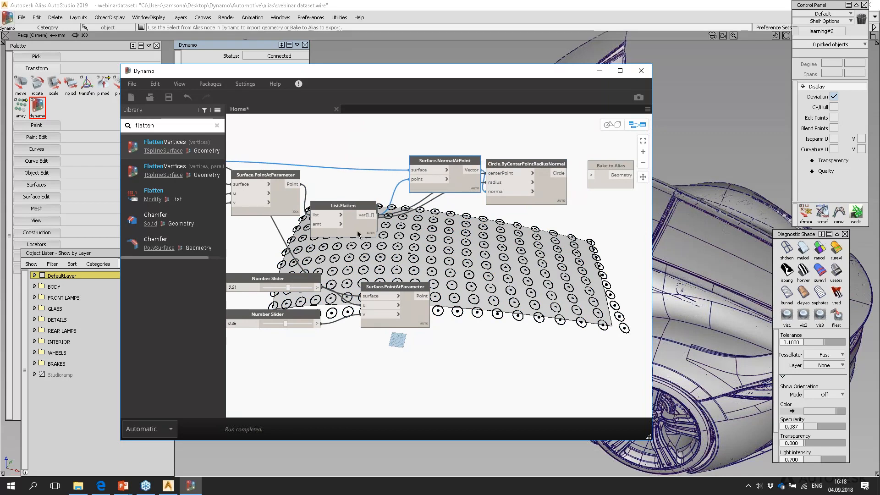
left_click_drag(344, 211, 347, 177)
Search the library for "distanc" and add a Geometry.DistanceTo node.
type("distancce")
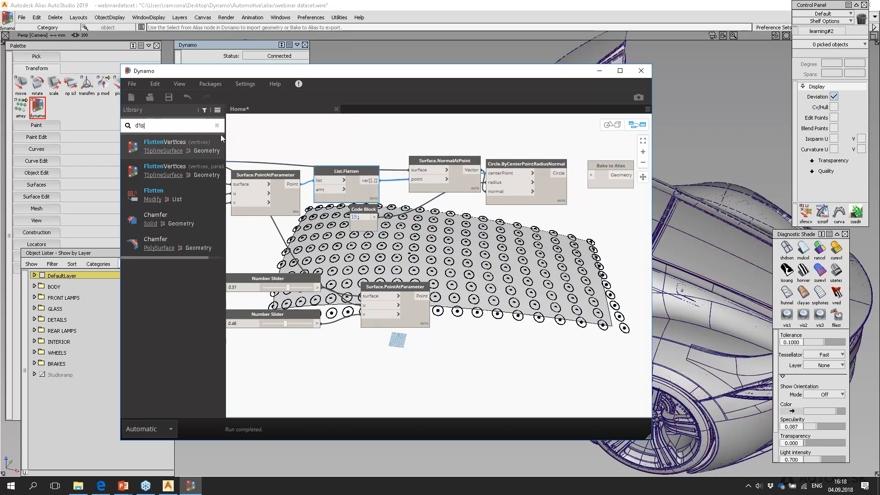
key("BackSpace")
key("BackSpace")
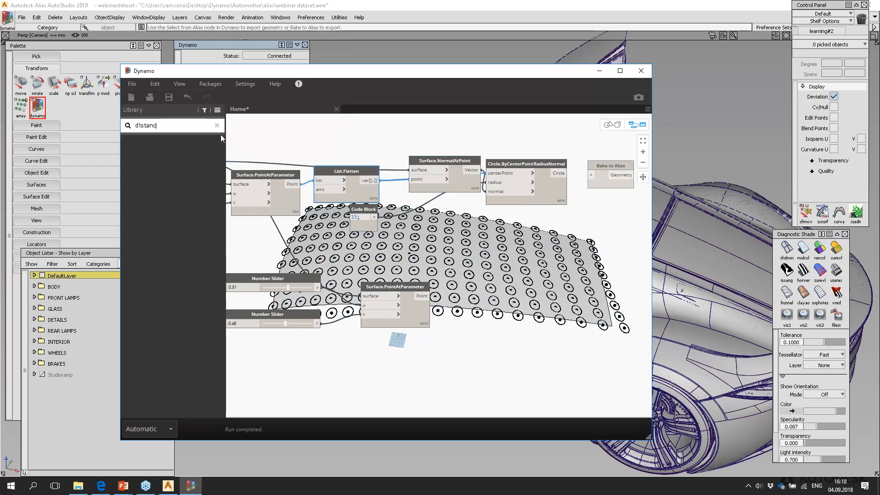
left_click(185, 274)
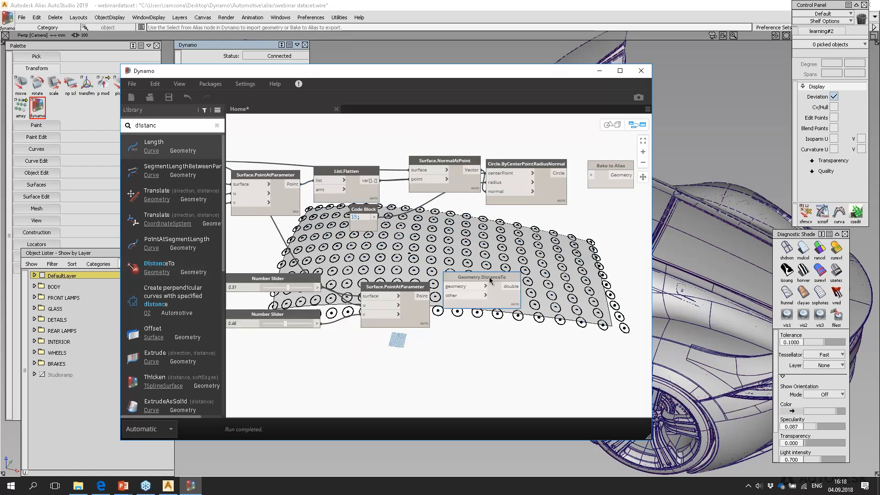
Connect the flattened grid points to Geometry.DistanceTo's geometry input and the slider-driven point to its other input, repositioning the node.
scroll(409, 256, "up", 3)
scroll(409, 257, "down", 3)
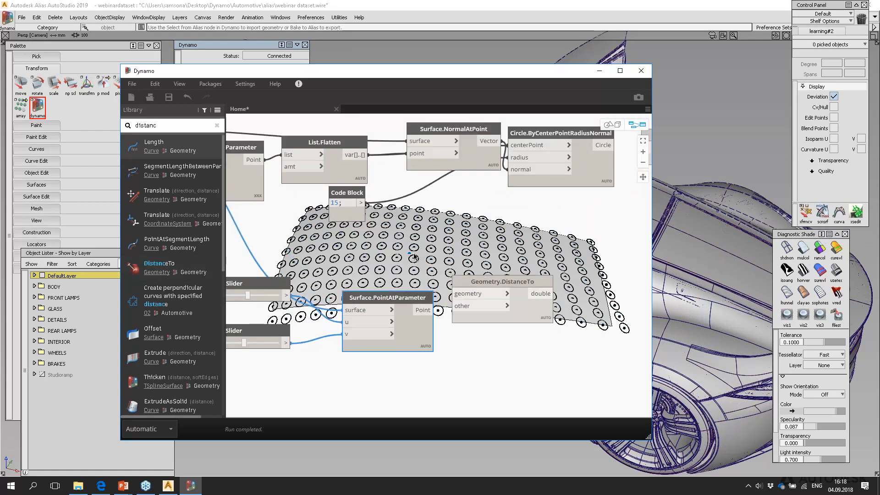
left_click_drag(404, 185, 476, 312)
left_click_drag(517, 291, 518, 271)
Pin the Geometry.DistanceTo output preview and examine the list of distances.
middle_click_drag(559, 282, 459, 226)
mouse_move(450, 241)
left_click(454, 257)
scroll(470, 284, "up", 3)
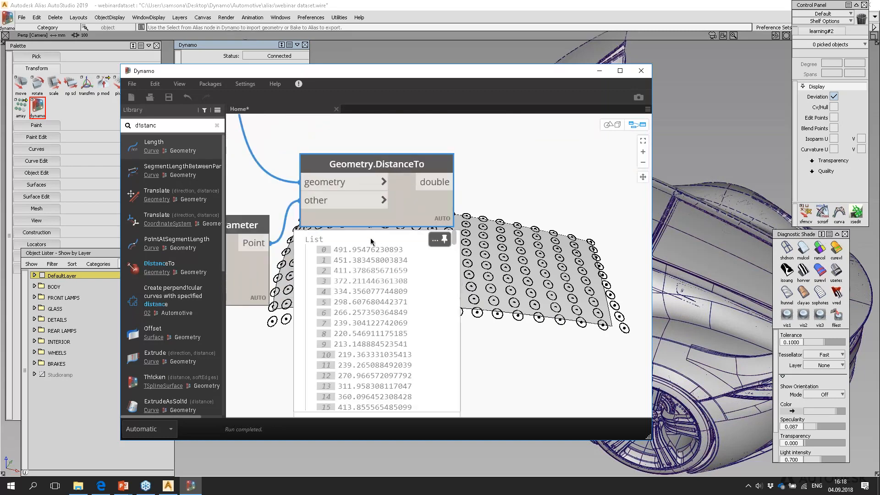
scroll(357, 253, "down", 1)
scroll(353, 243, "up", 1)
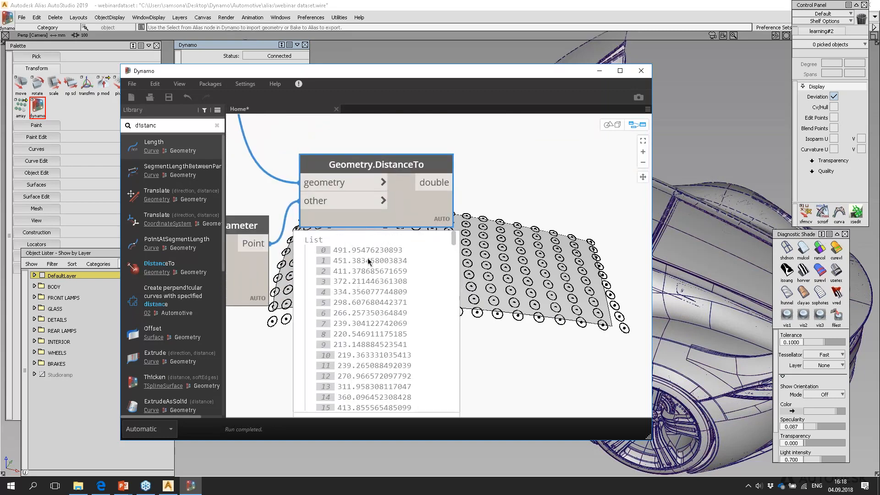
scroll(362, 275, "down", 2)
Spread out the Bake to Alias, circle and Geometry.DistanceTo nodes to make room between the distance output and the circle node.
middle_click_drag(365, 177, 382, 264)
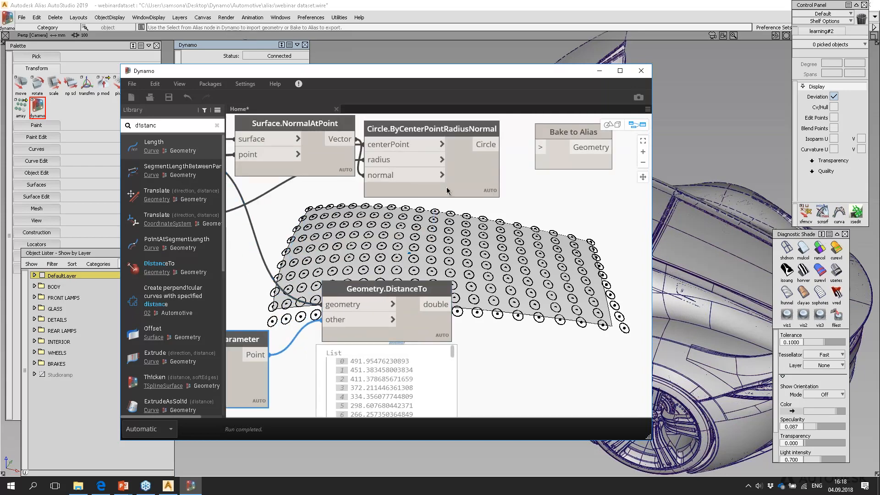
middle_click_drag(472, 238, 413, 255)
left_click_drag(496, 155, 605, 157)
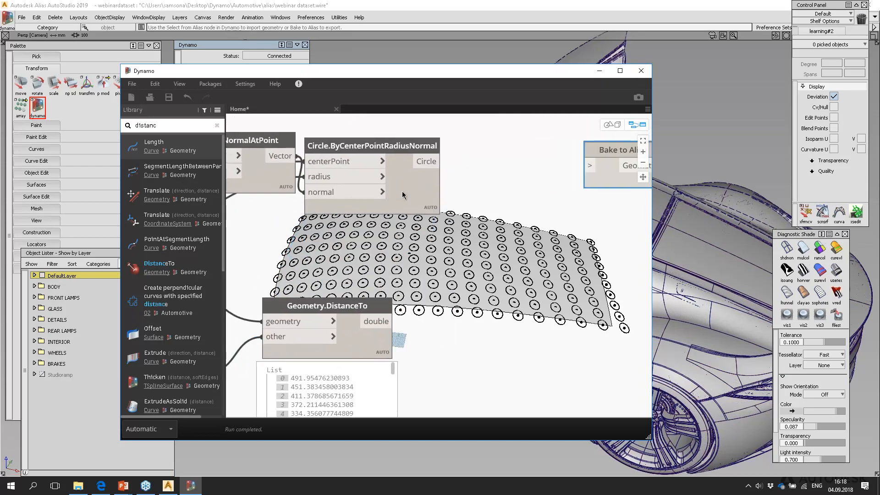
left_click_drag(401, 193, 443, 178)
left_click_drag(361, 322, 438, 282)
middle_click_drag(470, 237, 318, 261)
left_click_drag(460, 198, 515, 198)
middle_click_drag(338, 244, 430, 255)
middle_click_drag(407, 367, 369, 346)
left_click_drag(350, 189, 485, 185)
middle_click_drag(422, 199, 405, 193)
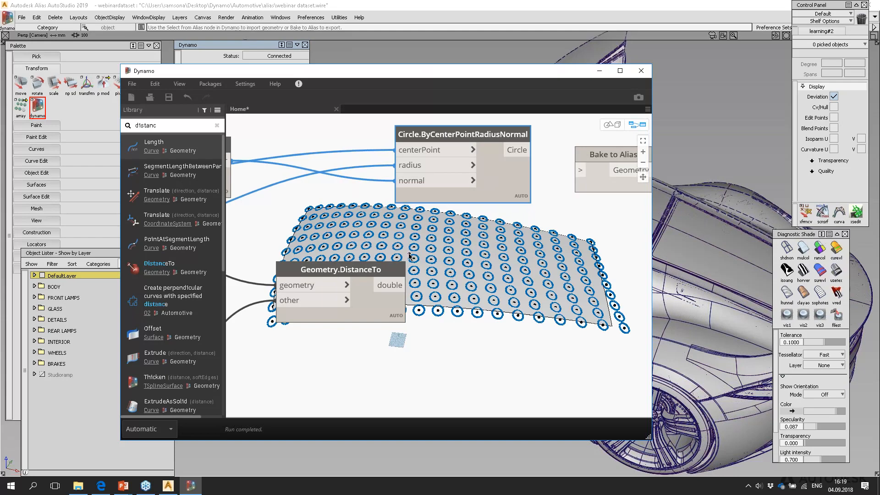
Connect Geometry.DistanceTo's double output to the circle node's radius input, moving both nodes to leave space between them.
middle_click_drag(382, 306, 500, 312)
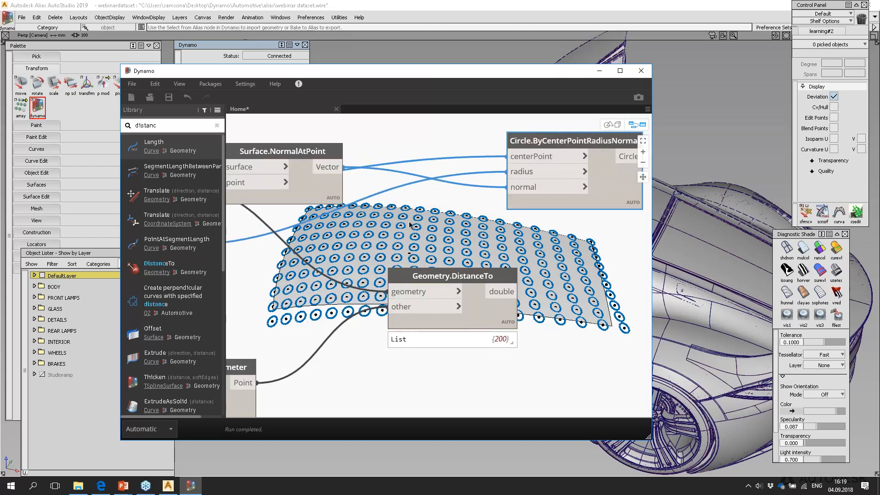
left_click_drag(461, 281, 441, 314)
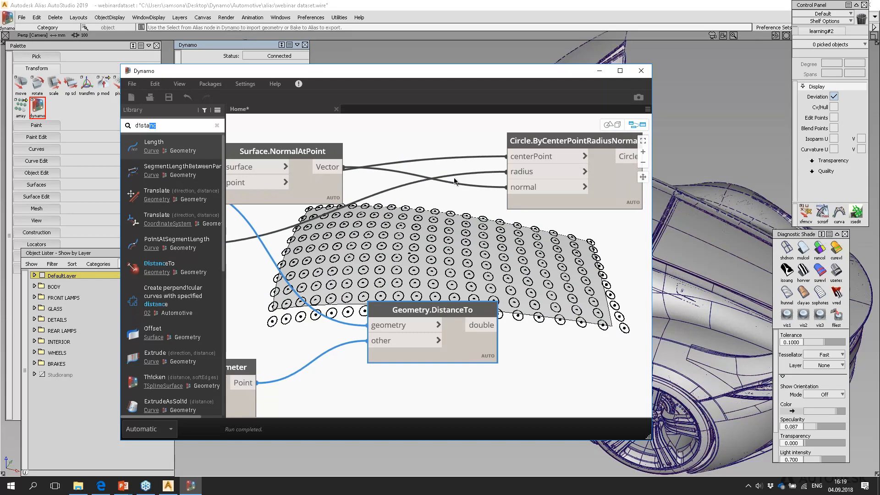
mouse_move(491, 325)
left_mouse_down()
mouse_move(549, 258)
mouse_move(506, 224)
mouse_move(510, 172)
left_mouse_up()
middle_click_drag(523, 274, 468, 277)
left_click_drag(559, 195, 601, 183)
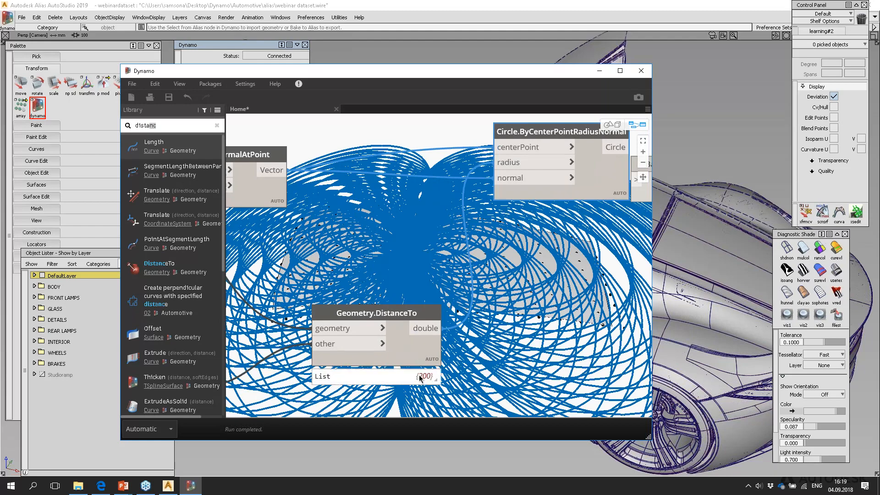
mouse_move(539, 168)
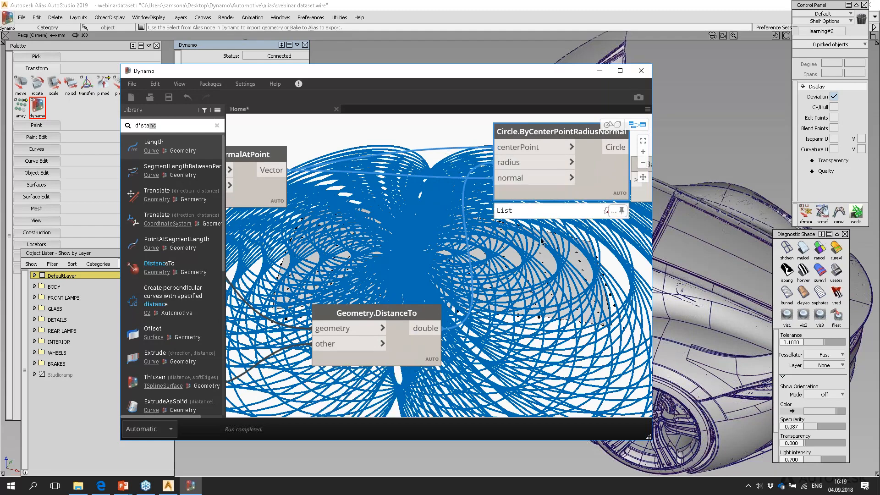
Add a code block containing x/50; and route the distance output through it into the circle node's radius input.
middle_click_drag(542, 241, 501, 238)
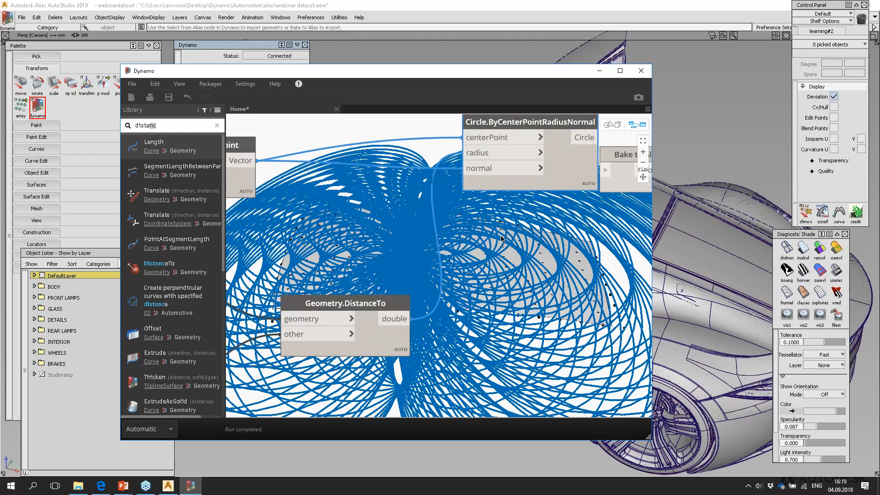
double_click(501, 270)
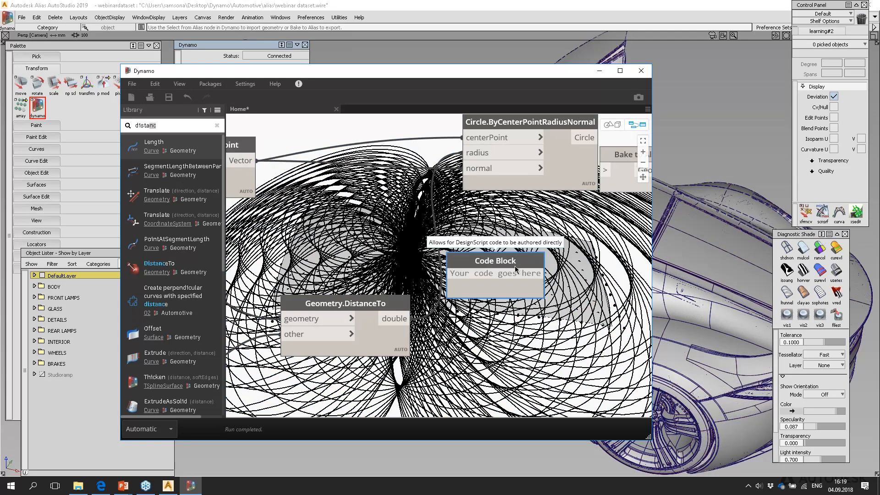
type("x/")
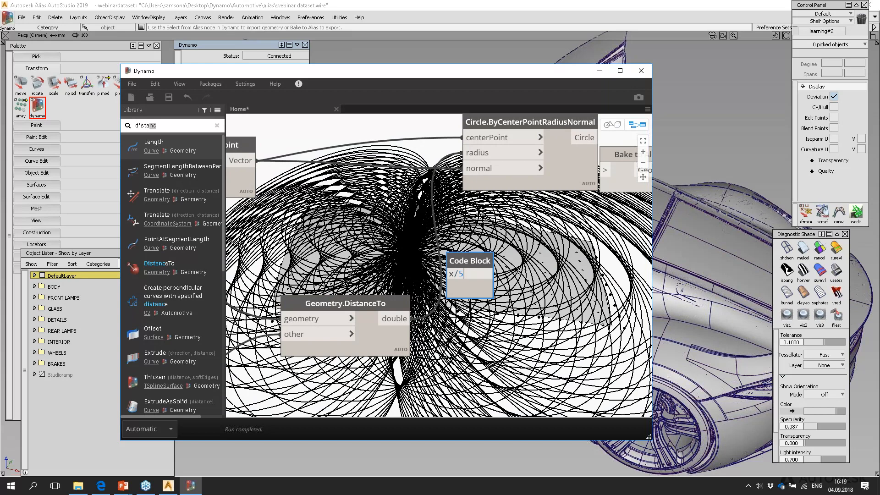
type("50")
left_click(515, 260)
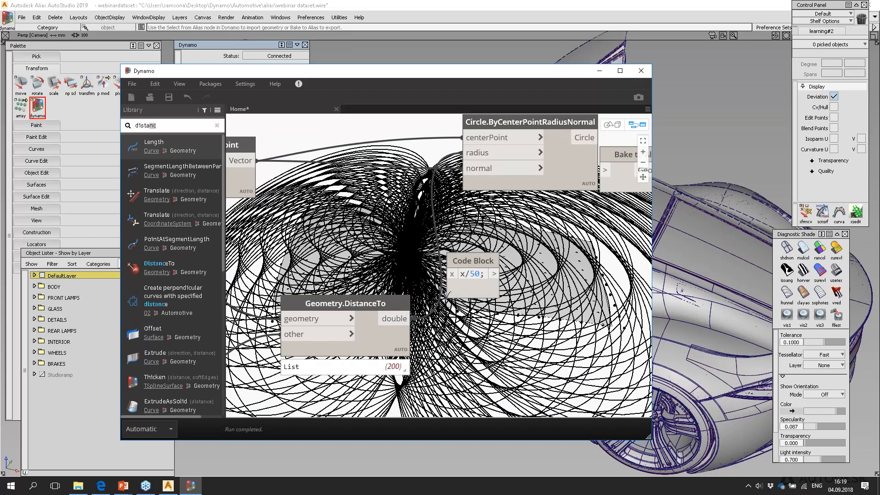
left_click(493, 274)
left_click(491, 158)
middle_click_drag(483, 289, 444, 272)
Change the radius code block's formula to x/30;.
left_click_drag(440, 268, 453, 269)
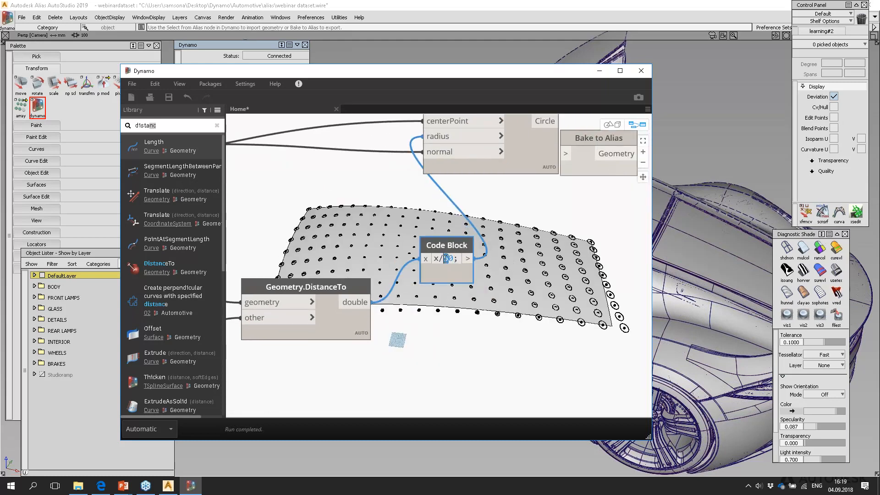
type("3")
left_click(445, 319)
Move the Select from Alias node upward, away from the grid point nodes.
mouse_move(486, 312)
middle_mouse_down()
mouse_move(488, 326)
mouse_move(564, 346)
mouse_move(500, 312)
middle_mouse_up()
scroll(463, 231, "down", 2)
scroll(464, 231, "down", 2)
middle_click_drag(368, 216, 411, 207)
middle_click_drag(591, 173, 595, 196)
middle_click_drag(418, 213, 718, 164)
middle_click_drag(262, 116, 289, 182)
left_click_drag(296, 188, 291, 150)
Set the u number slider to 0.29 and the v number slider to 0.62 to relocate the control point.
mouse_move(342, 277)
middle_mouse_down()
mouse_move(348, 218)
mouse_move(349, 289)
middle_mouse_up()
middle_click_drag(388, 332, 382, 266)
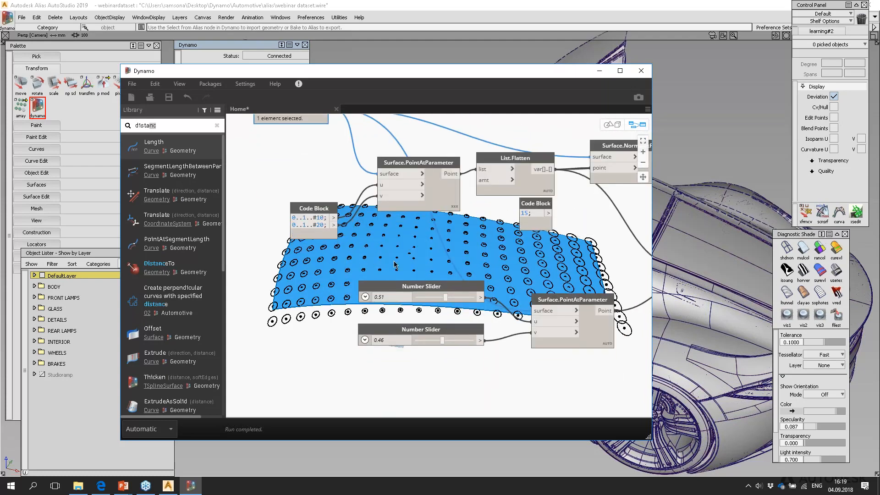
scroll(435, 281, "up", 3)
middle_click_drag(439, 283, 404, 279)
mouse_move(412, 296)
left_mouse_down()
mouse_move(428, 297)
mouse_move(394, 297)
left_mouse_up()
mouse_move(407, 356)
left_mouse_down()
mouse_move(422, 353)
mouse_move(385, 353)
mouse_move(419, 357)
left_mouse_up()
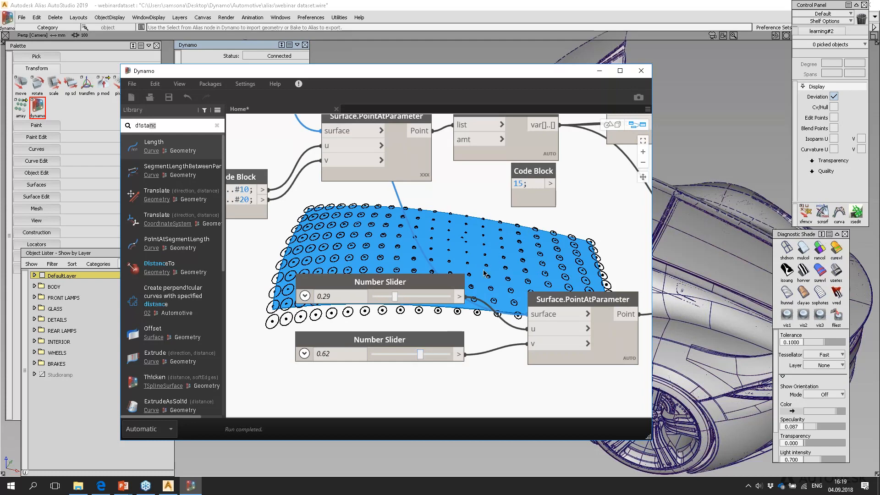
Turn off the geometry preview of the grid's Surface.PointAtParameter node and the List.Flatten node.
scroll(348, 275, "down", 2)
right_click(313, 203)
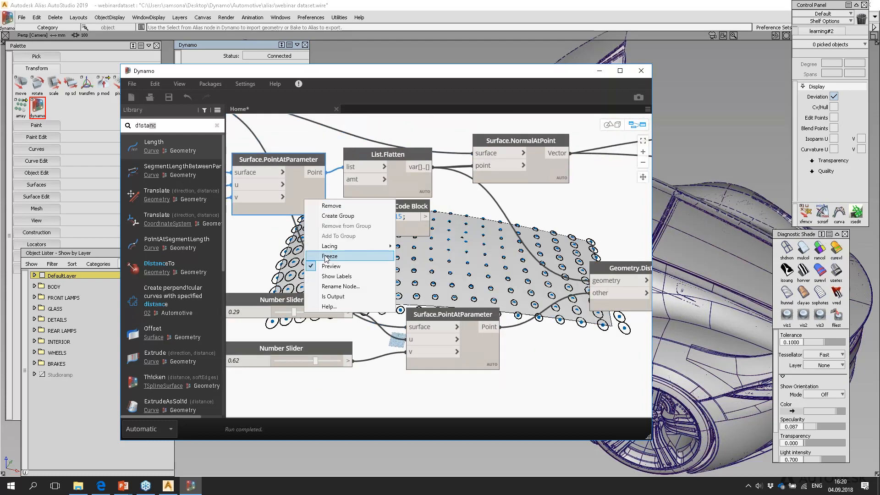
right_click(395, 191)
left_click(418, 256)
Set the u number slider to 0.58 to shift the control point across the roof surface.
middle_click_drag(498, 214, 342, 225)
scroll(342, 224, "down", 1)
mouse_move(402, 208)
middle_mouse_down()
mouse_move(398, 246)
mouse_move(362, 188)
mouse_move(461, 229)
mouse_move(458, 241)
mouse_move(484, 260)
middle_mouse_up()
scroll(417, 198, "down", 1)
scroll(416, 195, "down", 1)
mouse_move(388, 266)
middle_mouse_down()
mouse_move(475, 280)
mouse_move(396, 260)
middle_mouse_up()
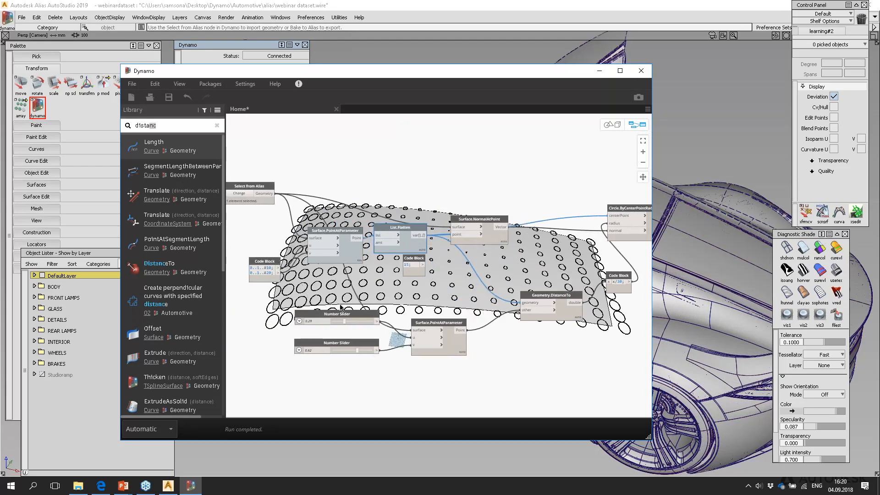
scroll(392, 257, "up", 4)
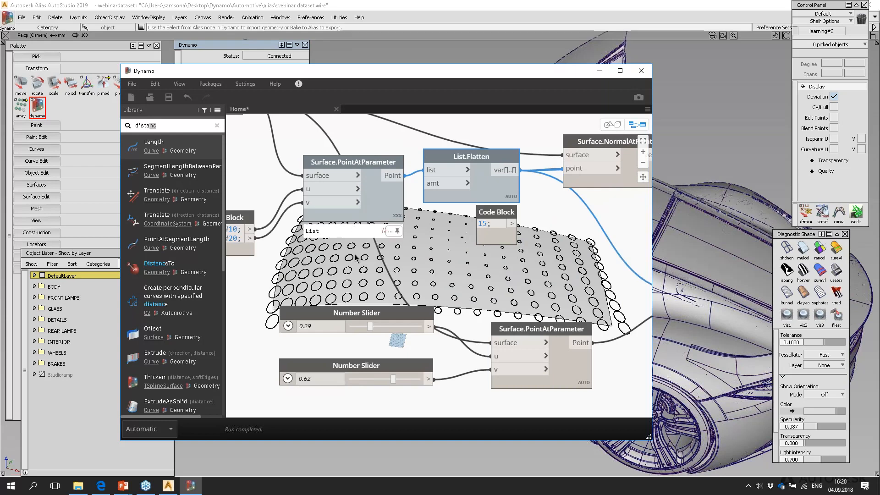
middle_click_drag(367, 312, 373, 267)
left_click_drag(376, 282, 398, 293)
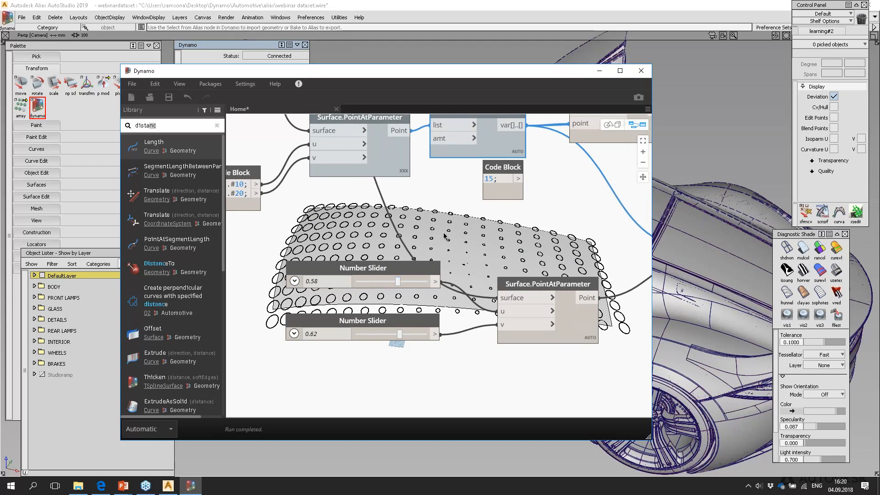
Move the Bake to Alias node farther from the circle node.
middle_click_drag(442, 235, 410, 296)
scroll(405, 288, "down", 5)
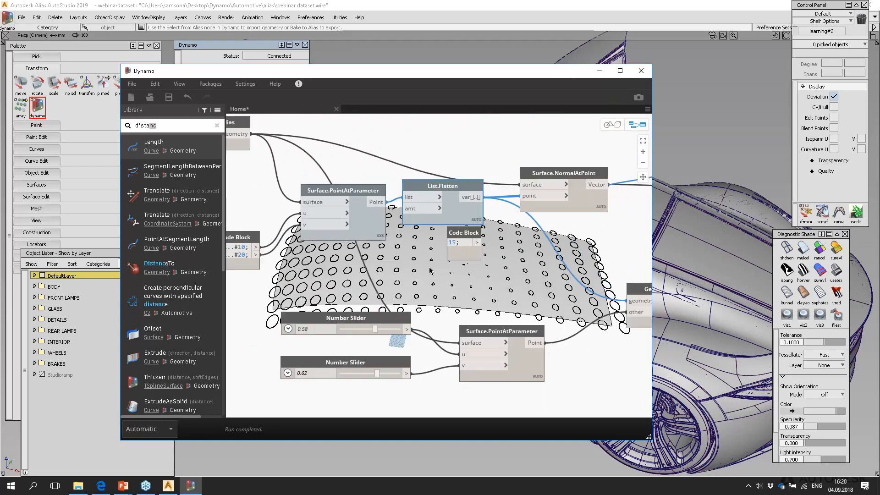
middle_click_drag(521, 260, 384, 281)
scroll(509, 292, "up", 3)
left_click_drag(494, 245, 544, 225)
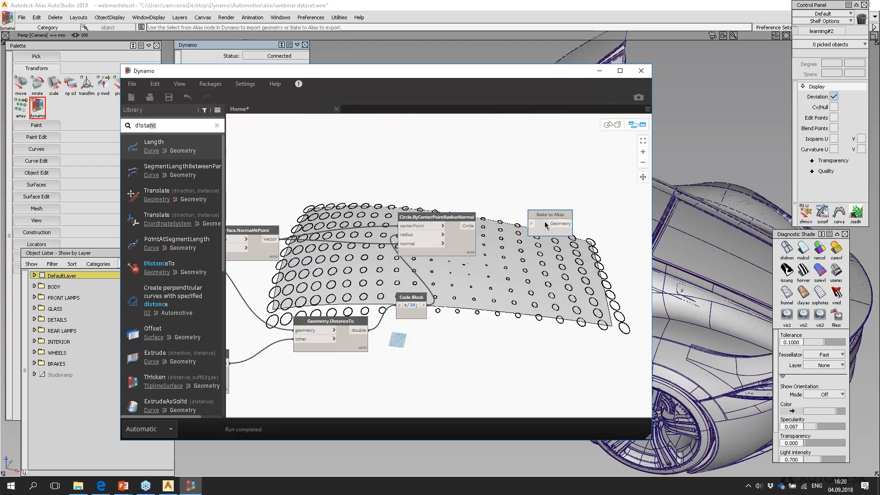
Reposition the circle node lower in the graph and line up the Bake to Alias node beside it.
middle_click_drag(502, 250, 425, 258)
scroll(420, 258, "up", 1)
left_click_drag(386, 251, 391, 248)
scroll(419, 216, "up", 2)
middle_click_drag(420, 215, 406, 268)
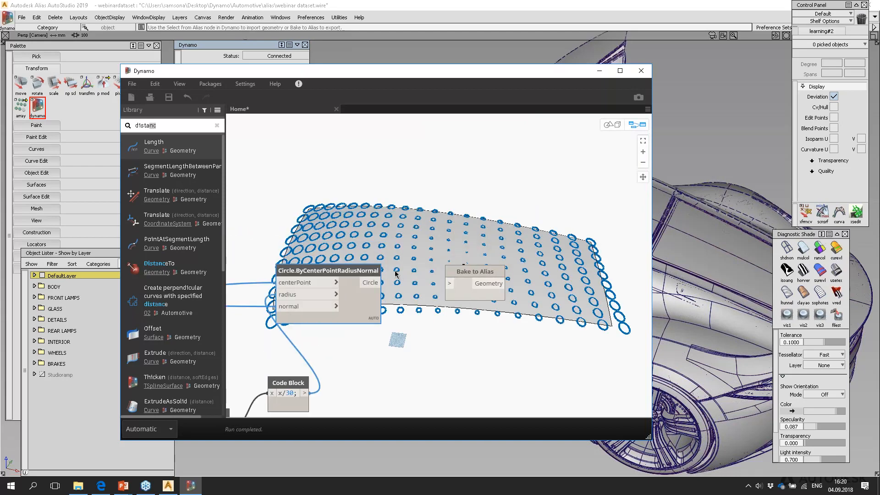
left_click_drag(363, 306, 406, 363)
middle_click_drag(423, 318, 407, 293)
left_click_drag(447, 262, 470, 315)
Move the Select from Alias node farther out toward the start of the graph.
middle_click_drag(306, 268, 432, 279)
scroll(432, 278, "down", 3)
middle_click_drag(321, 297, 513, 284)
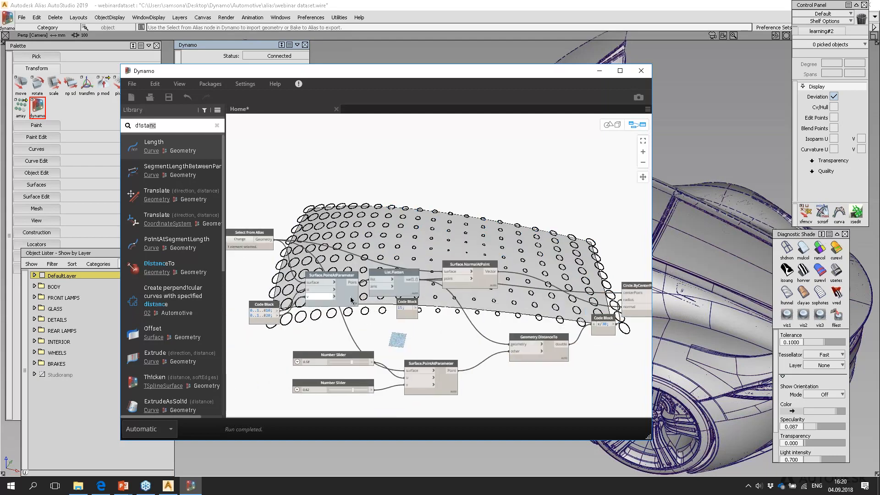
middle_click_drag(234, 286, 261, 287)
left_click(290, 234)
left_click_drag(289, 234, 262, 230)
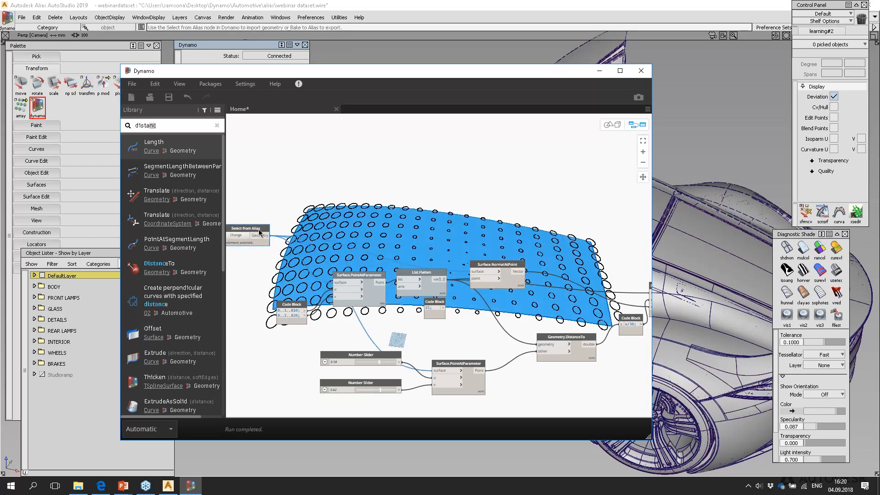
Save the workspace as simple.dyn in the webinar folder, replacing the existing file.
middle_click_drag(549, 257, 398, 274)
middle_click_drag(500, 295, 357, 296)
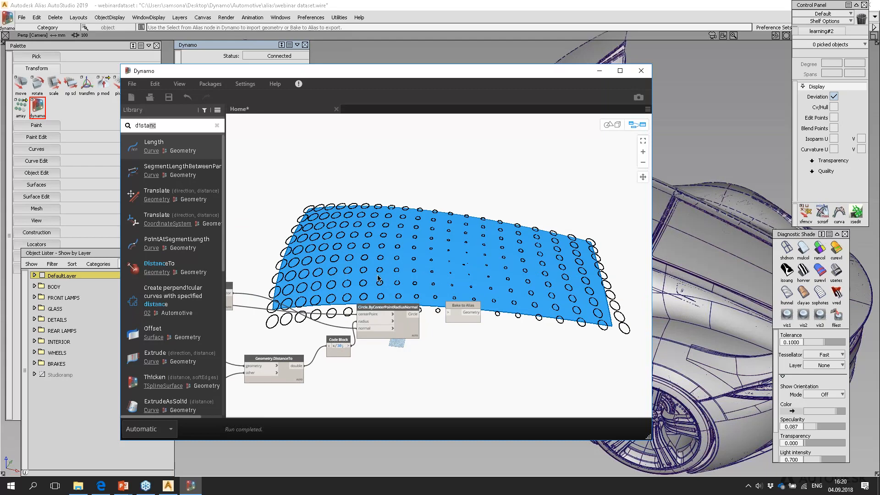
scroll(402, 304, "up", 5)
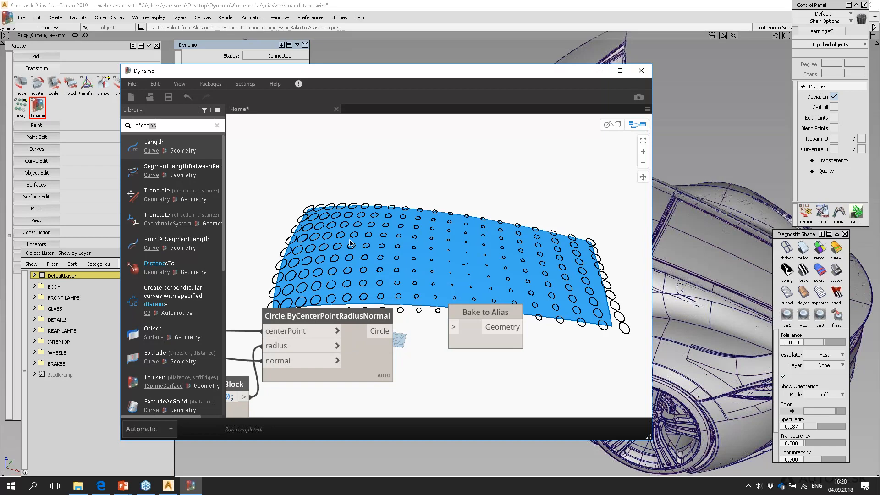
left_click(140, 84)
left_click(183, 143)
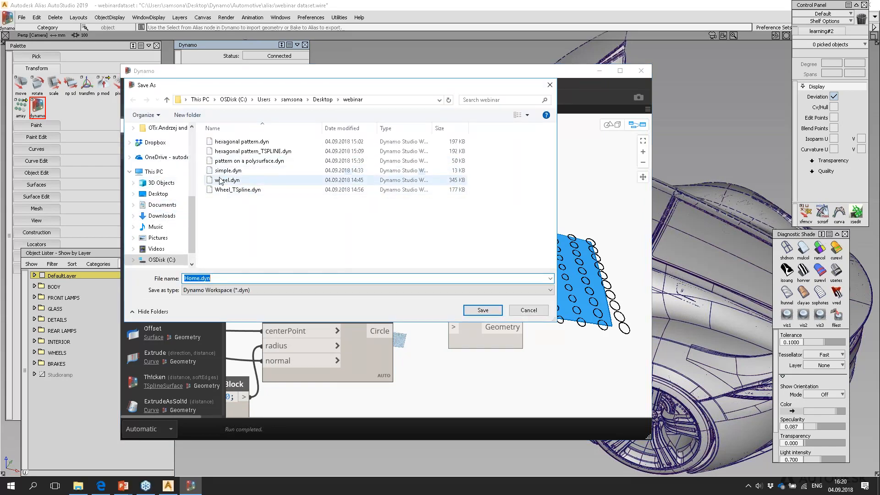
left_click(232, 171)
left_click(478, 308)
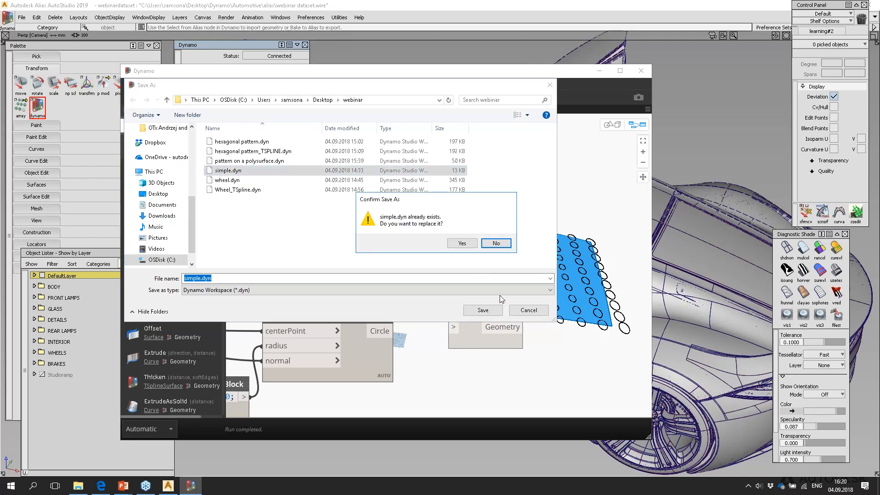
left_click(462, 242)
Connect the Circle output to the Bake to Alias input and minimize Dynamo to return to Alias.
left_click(393, 331)
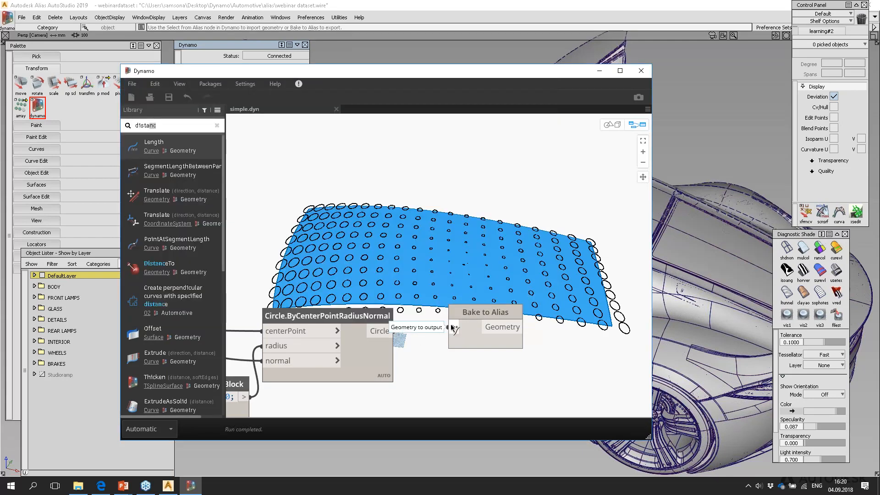
left_click(446, 327)
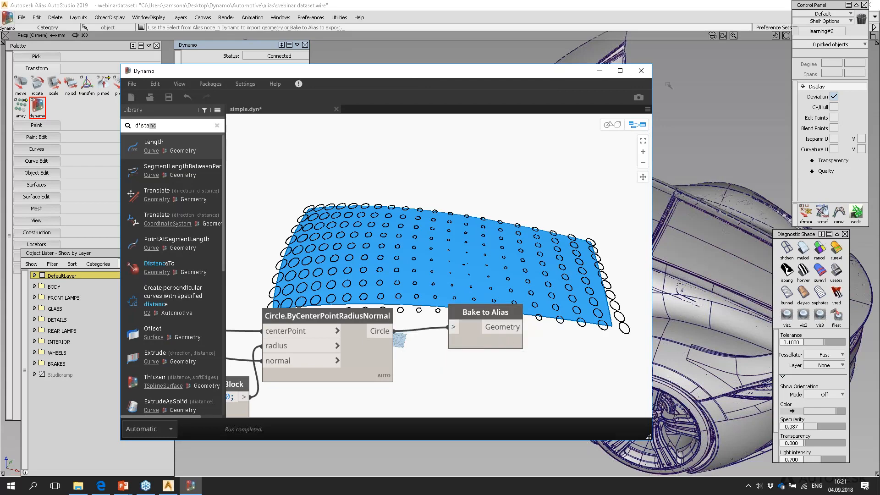
left_click(599, 70)
left_click(189, 485)
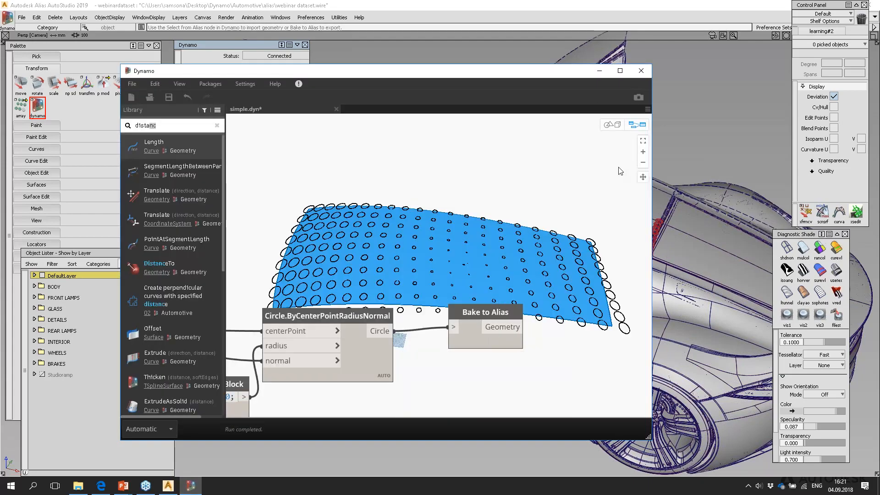
left_click(600, 71)
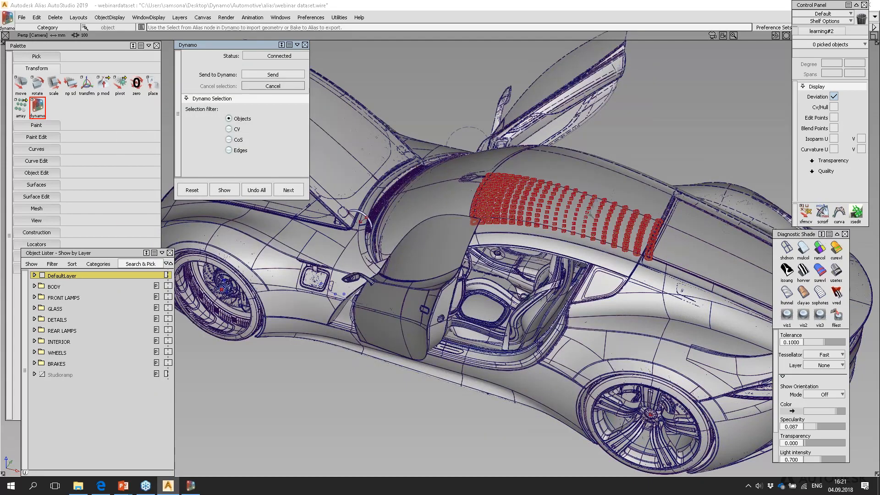
Examine the baked circles on the car's roof up close.
middle_click_drag(595, 199, 538, 218, "alt+shift")
right_click_drag(539, 262, 539, 223, "alt+shift")
left_click_drag(540, 223, 402, 229, "alt+shift")
middle_click_drag(403, 230, 471, 261, "alt+shift")
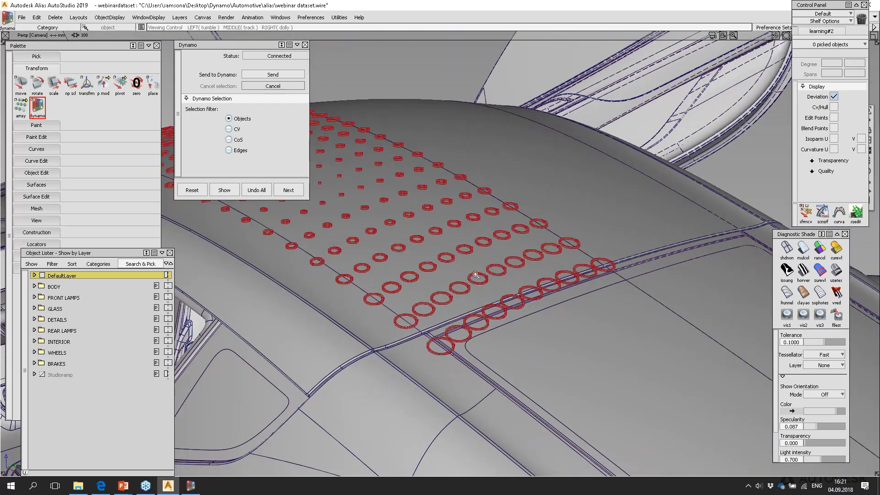
scroll(476, 274, "up", 5, "alt+shift")
scroll(475, 271, "down", 4, "alt+shift")
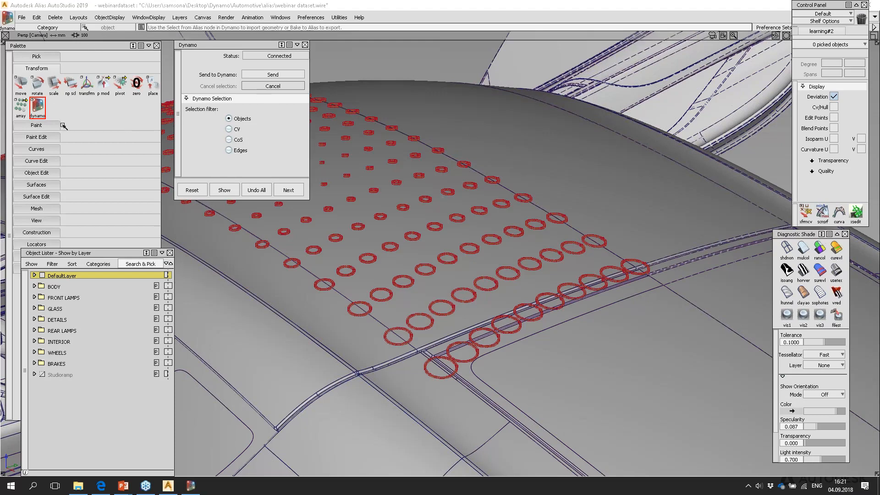
Pick the roof surface as an object and turn on its CV/Hull display.
left_click(34, 57)
left_click(40, 76)
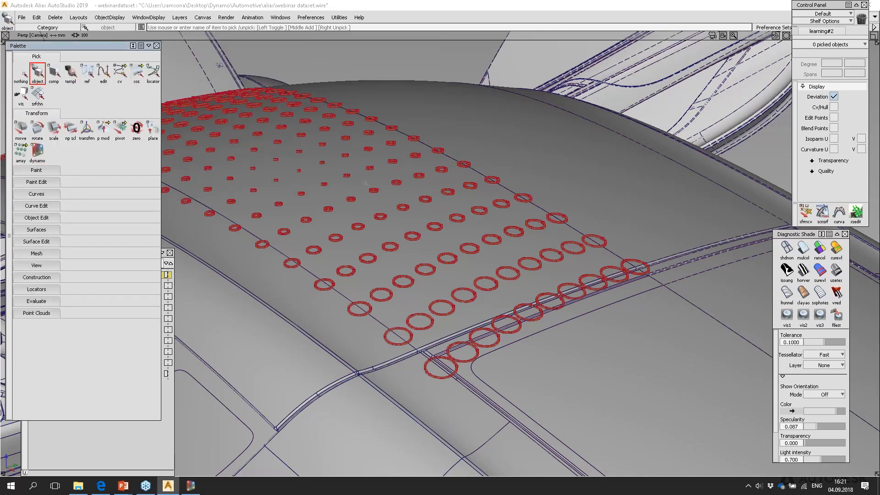
left_click(463, 331)
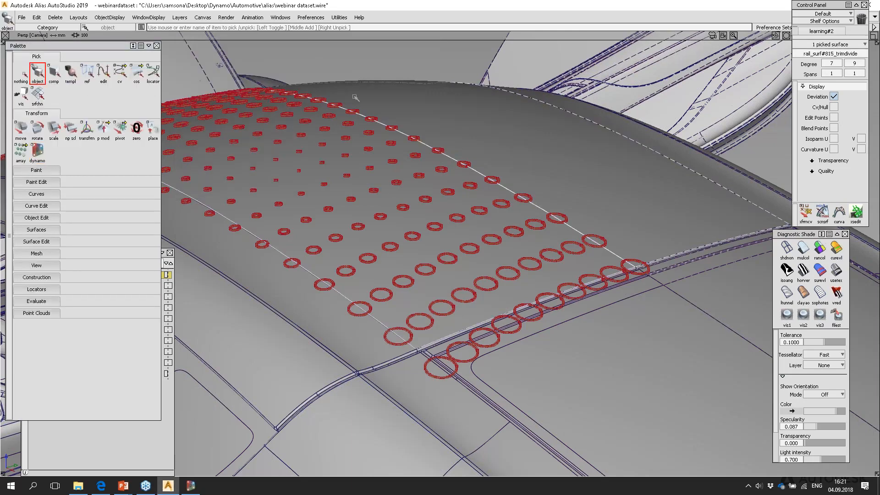
left_click(833, 108)
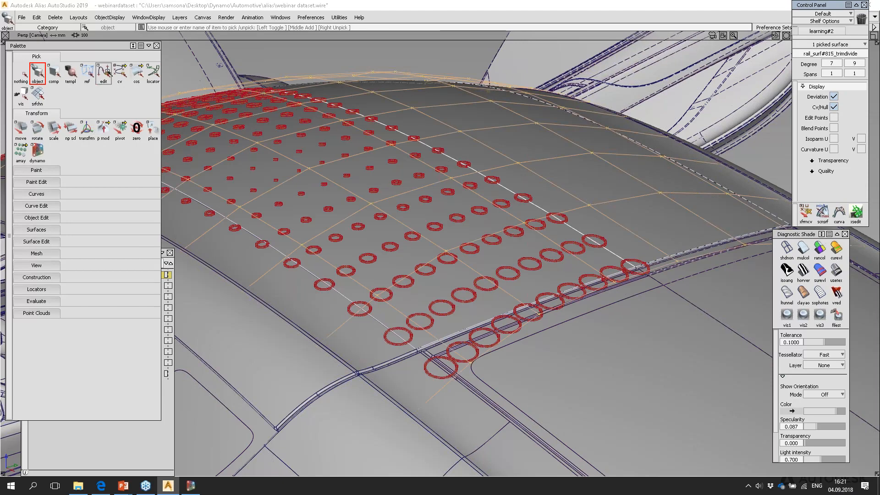
left_click(120, 72)
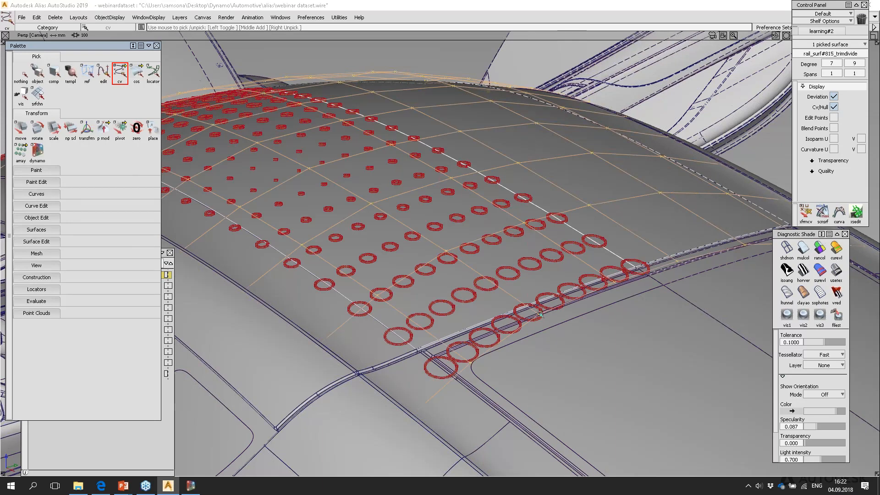
left_click(542, 315)
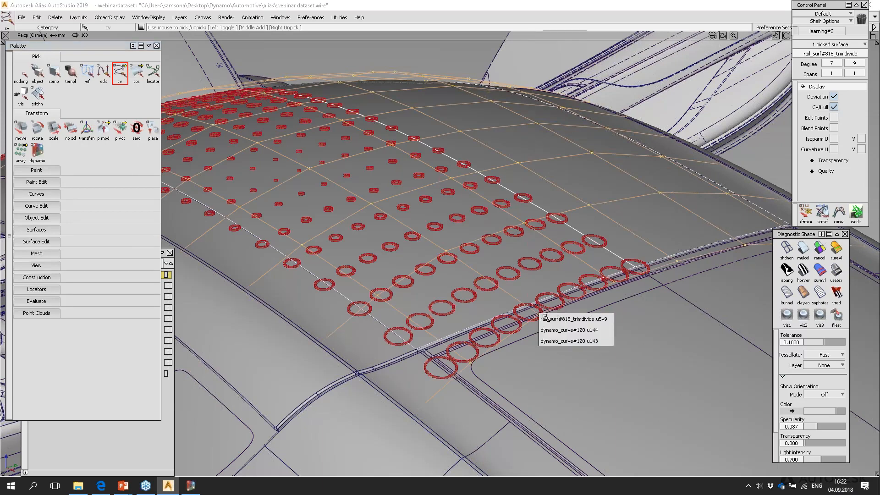
left_click(579, 339)
mouse_move(570, 340)
right_mouse_down("alt+shift")
mouse_move(559, 338)
mouse_move(577, 334)
right_mouse_up("alt+shift")
mouse_move(577, 335)
middle_mouse_down("alt+shift")
mouse_move(572, 347)
mouse_move(575, 335)
middle_mouse_up("alt+shift")
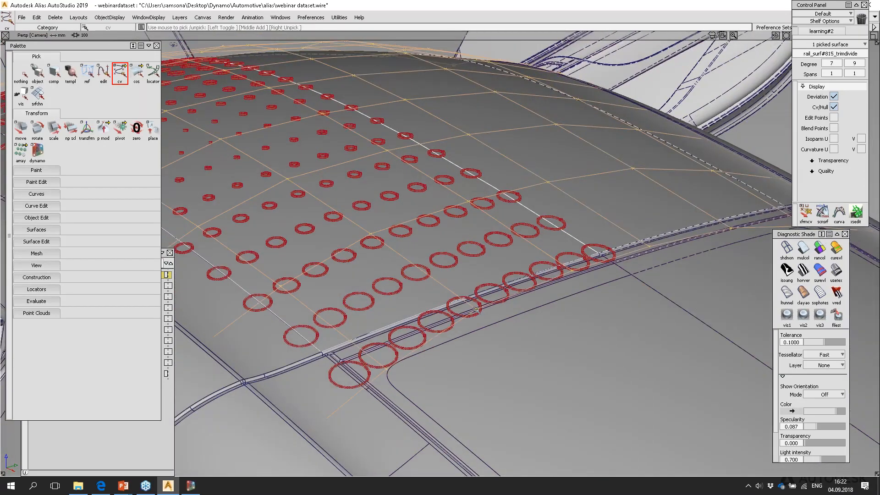
left_click(477, 309)
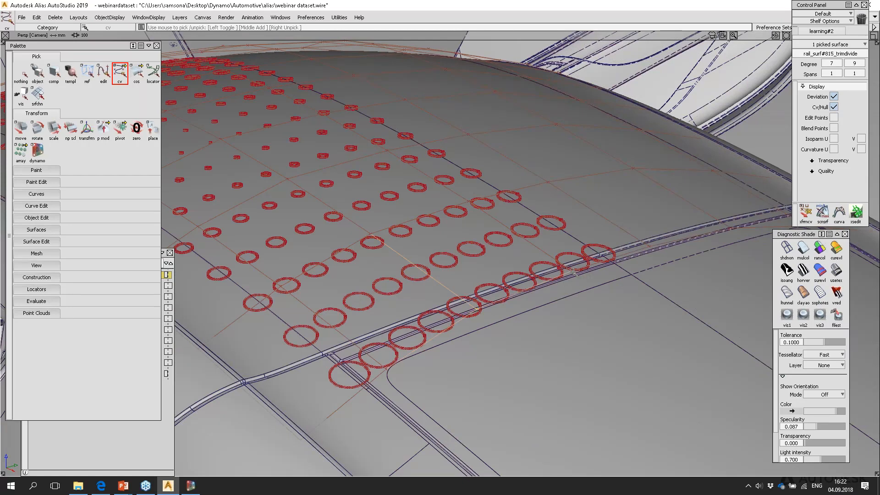
left_click(573, 272)
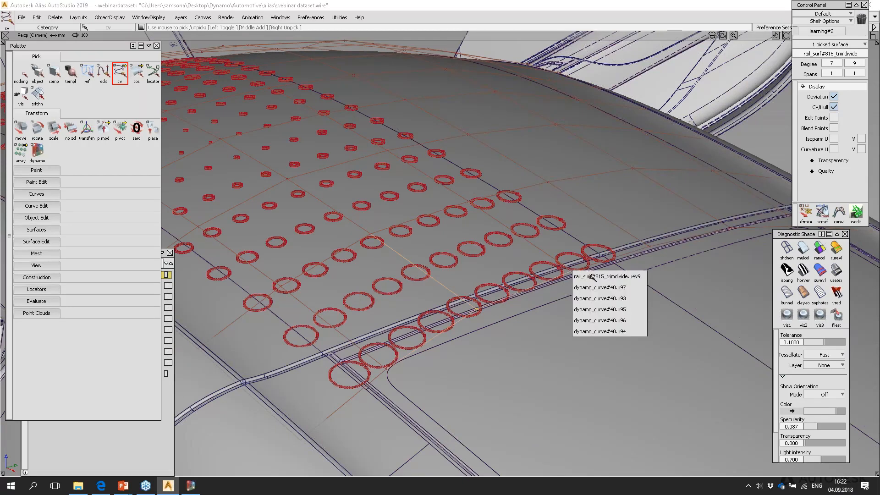
left_click(590, 276)
middle_click_drag(600, 284, 594, 285, "alt+shift")
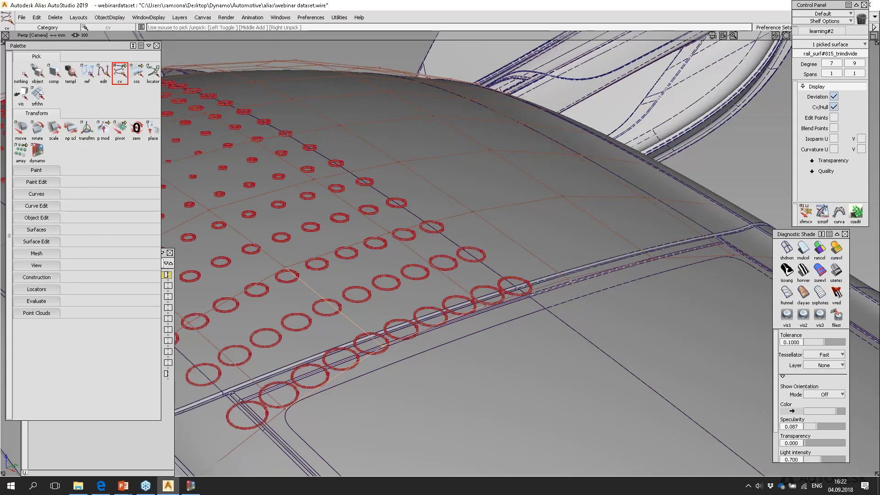
left_click(567, 279)
left_click(484, 306)
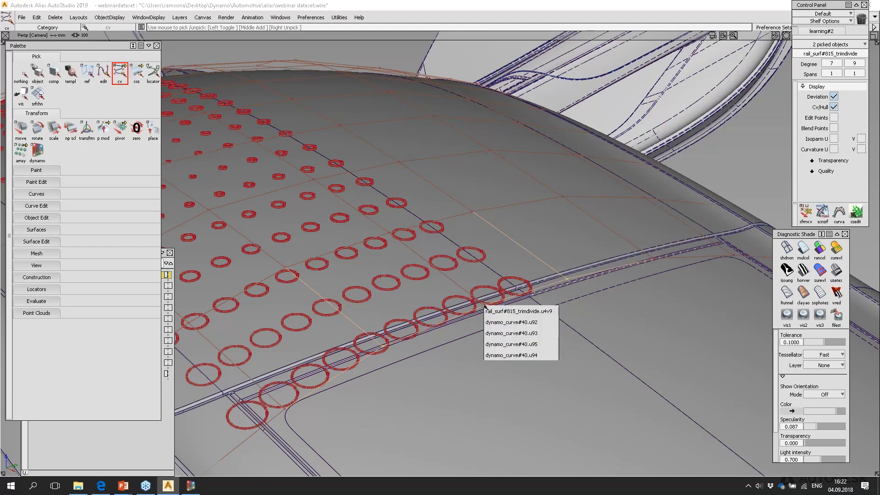
left_click(490, 310)
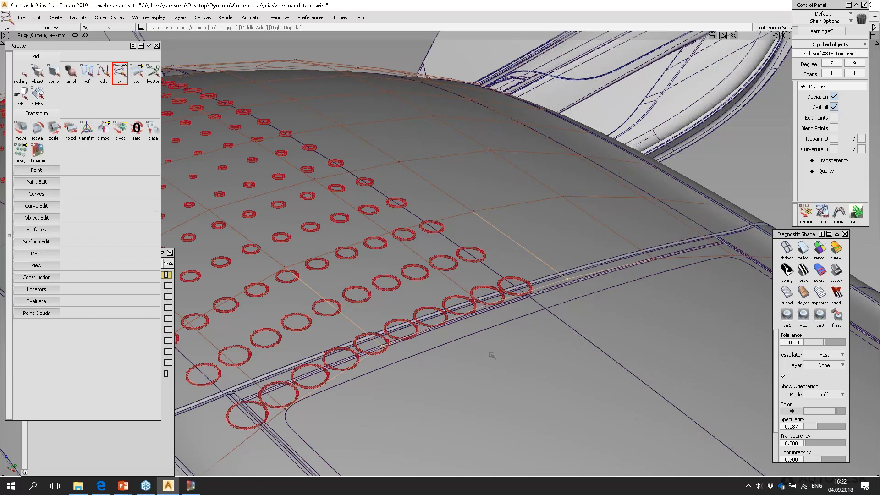
left_click_drag(489, 354, 489, 347, "ctrl+shift")
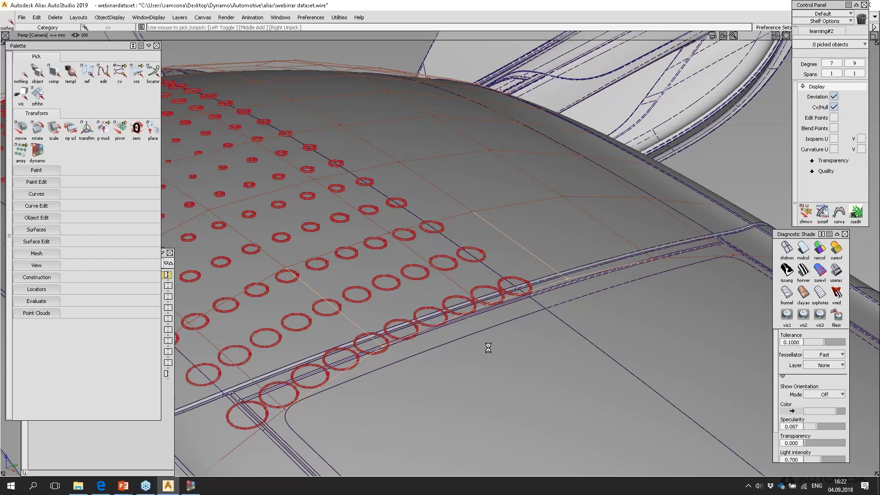
Pick two neighbouring control vertices at the rear edge of the roof surface and move them upward.
right_click(488, 348, "ctrl+shift")
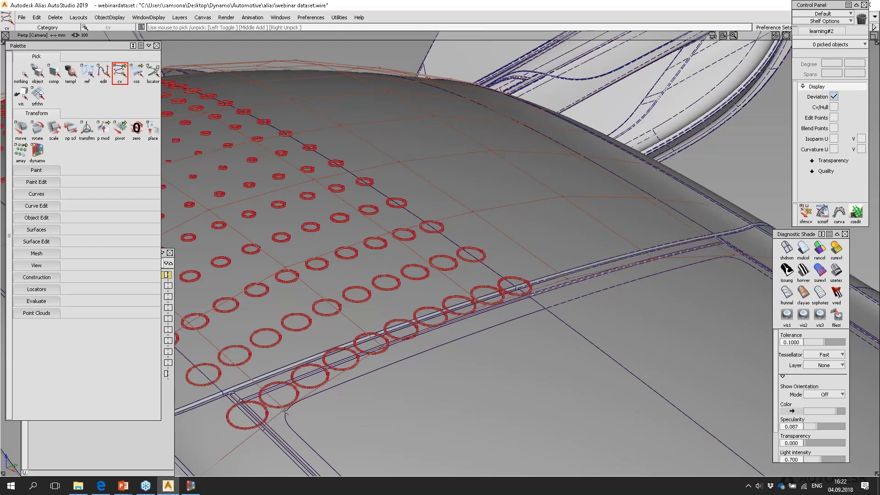
left_click(340, 390)
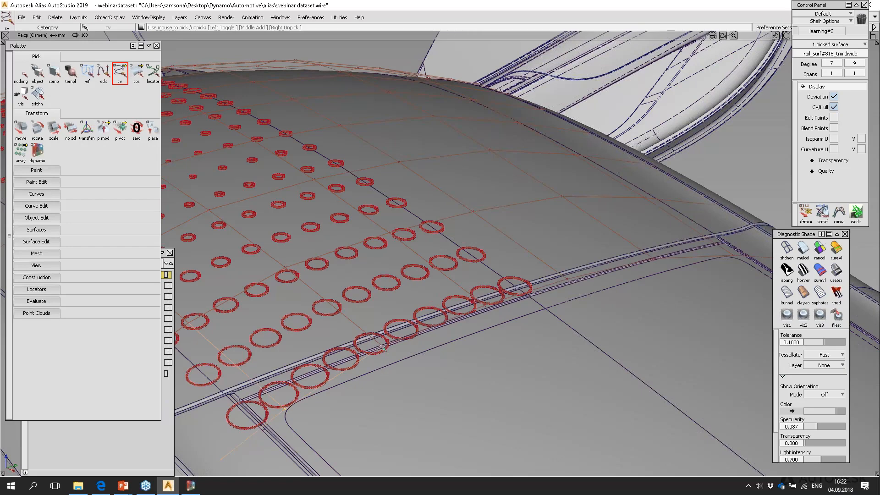
left_click(383, 347)
right_click_drag(395, 382, 389, 270, "ctrl+shift")
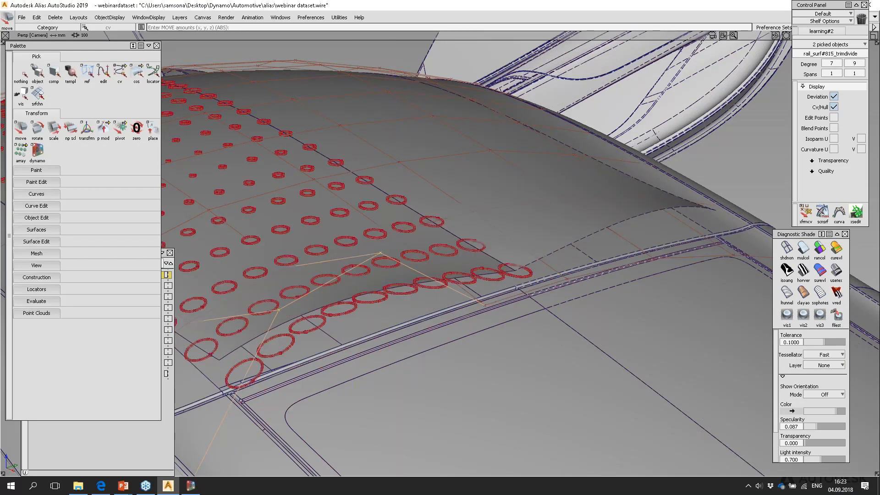
Switch to Dynamo and move its window aside to expose the car's roof.
left_click(190, 485)
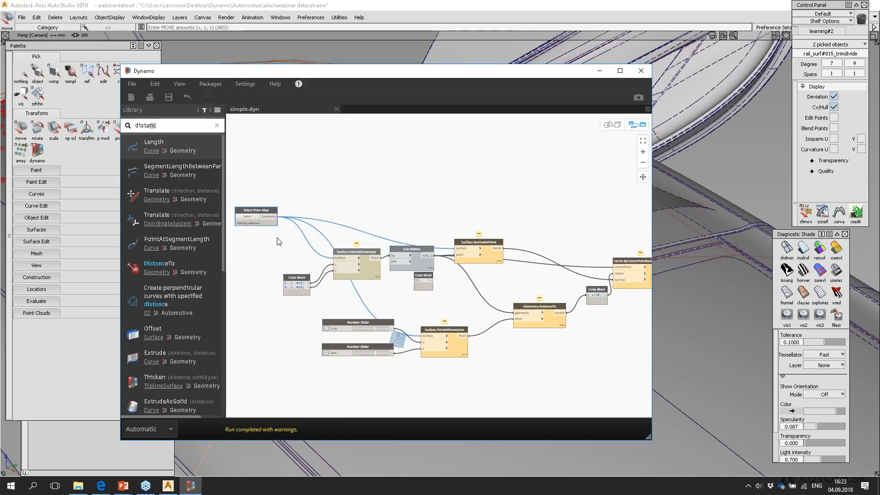
left_click_drag(262, 75, 671, 197)
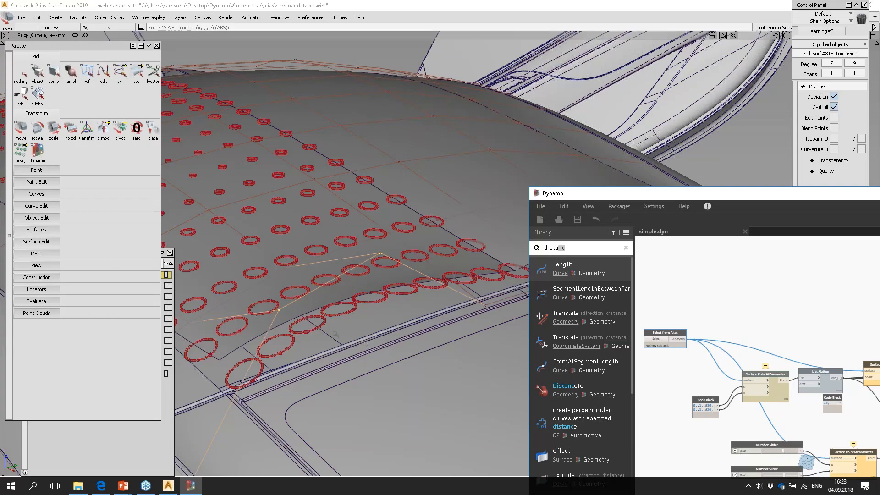
scroll(345, 323, "down", 2)
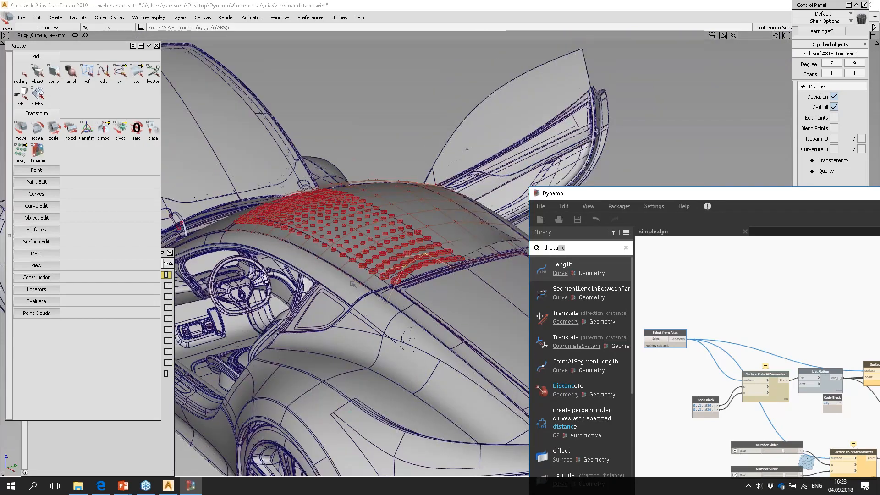
left_click_drag(613, 193, 632, 363)
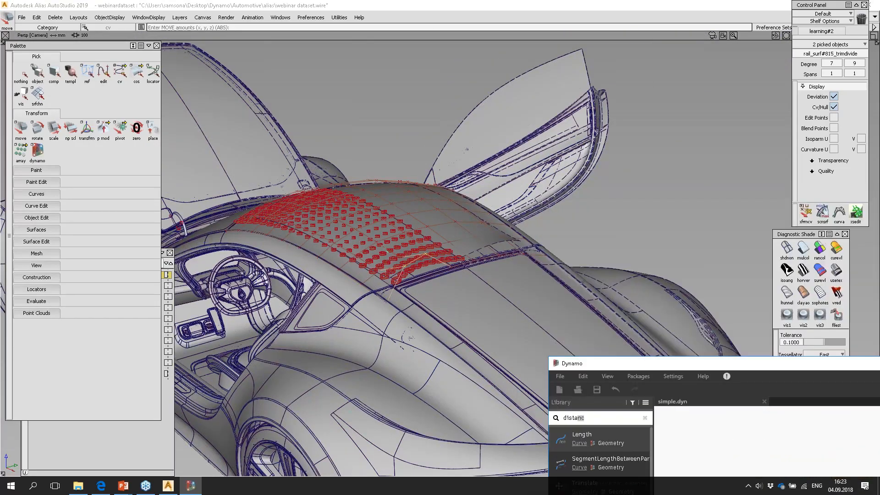
Examine the circles along the reshaped rear edge of the roof in Alias, up close and from several angles.
scroll(410, 257, "up", 2)
scroll(411, 256, "up", 1)
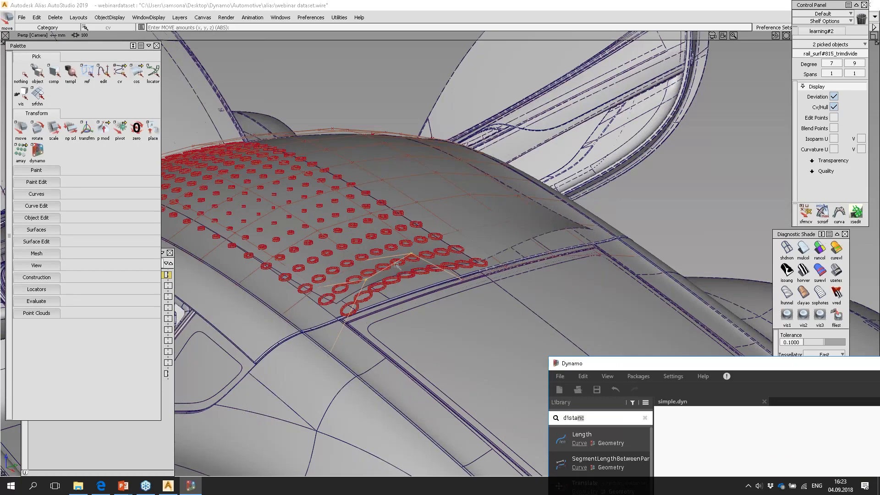
left_click(426, 263)
scroll(428, 263, "up", 5)
scroll(416, 267, "down", 3)
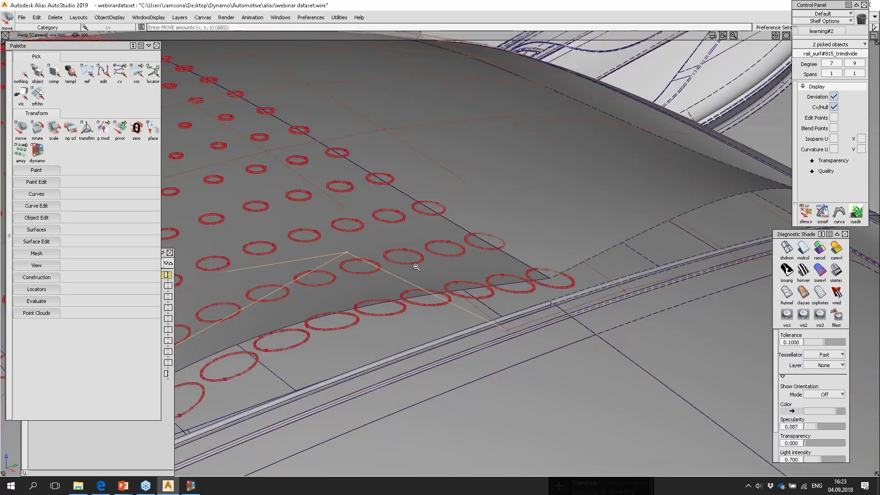
scroll(416, 267, "down", 3)
left_click_drag(418, 272, 492, 247, "alt+shift")
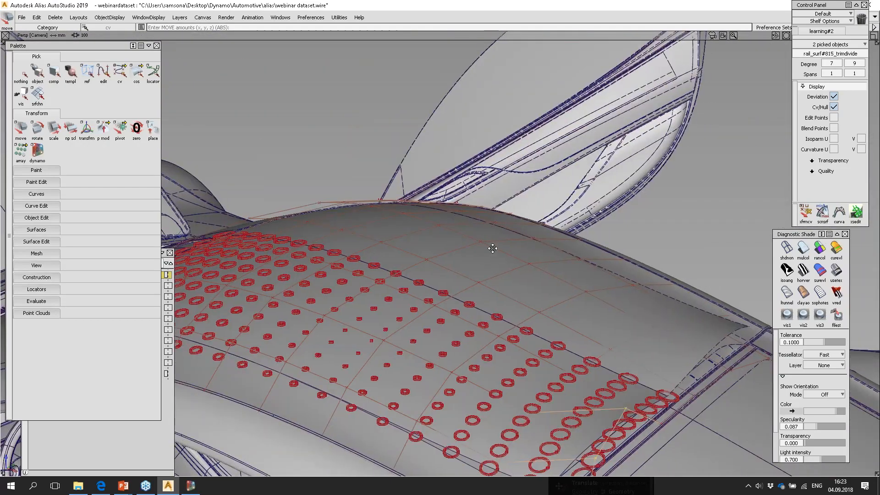
middle_click_drag(493, 247, 443, 289, "alt+shift")
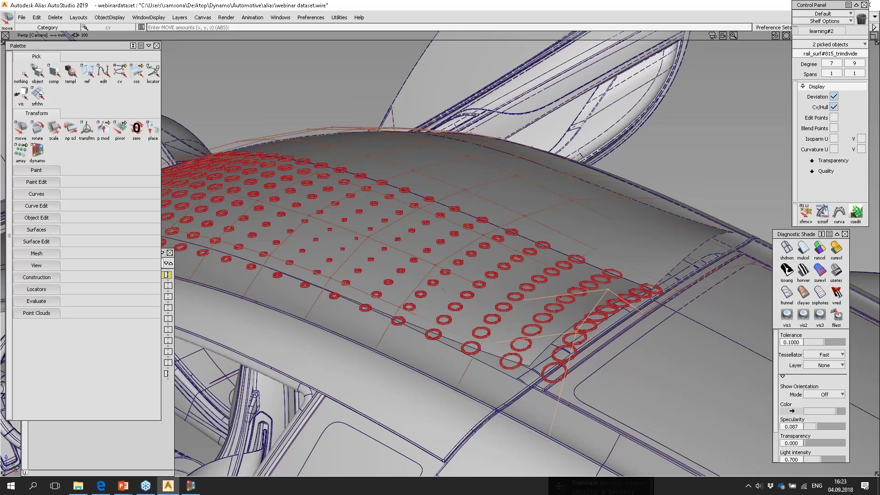
scroll(455, 297, "up", 4)
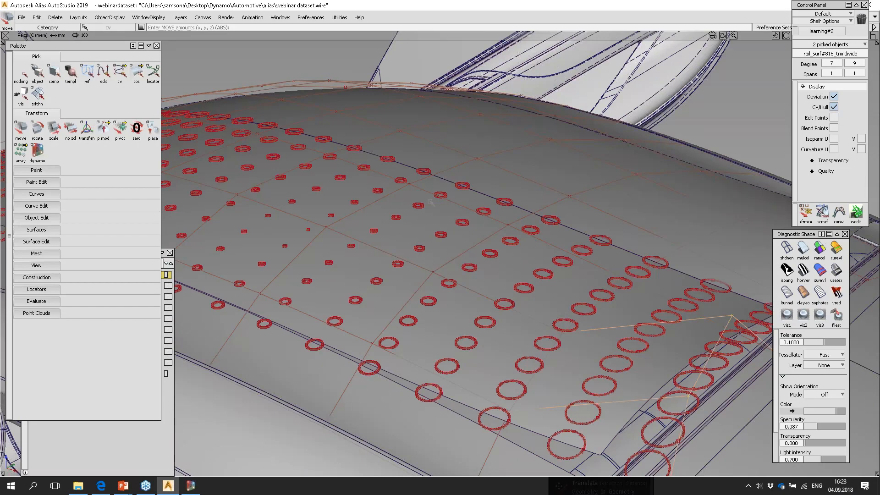
scroll(398, 190, "down", 6)
Switch to the running PowerPoint slide show.
left_click(191, 486)
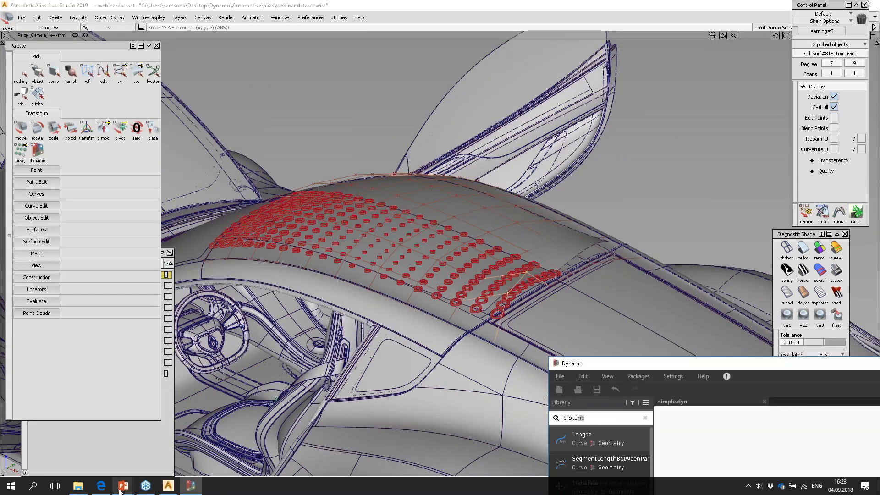
mouse_move(120, 489)
left_click(162, 446)
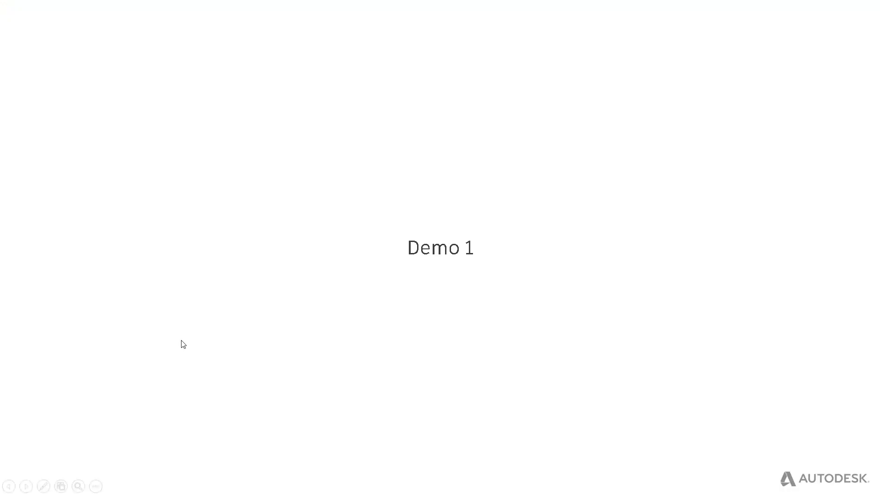
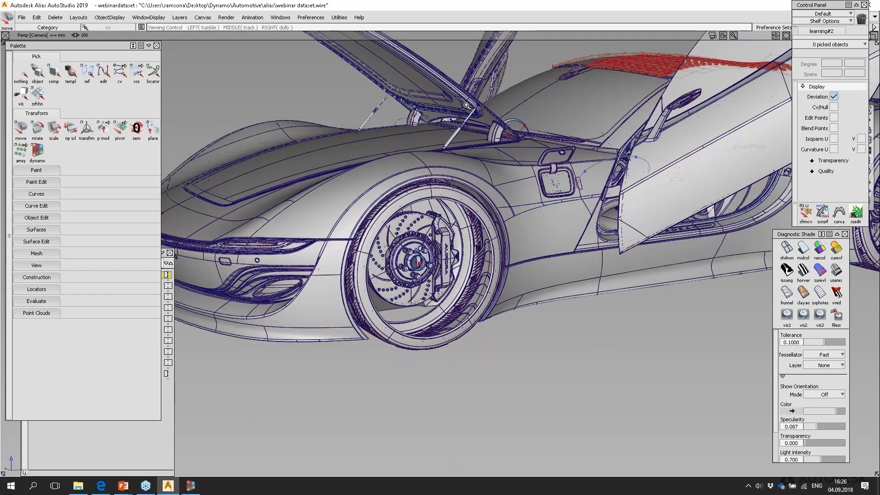
Pick the front tyres as an object in Alias and hide everything unselected.
left_click(38, 72)
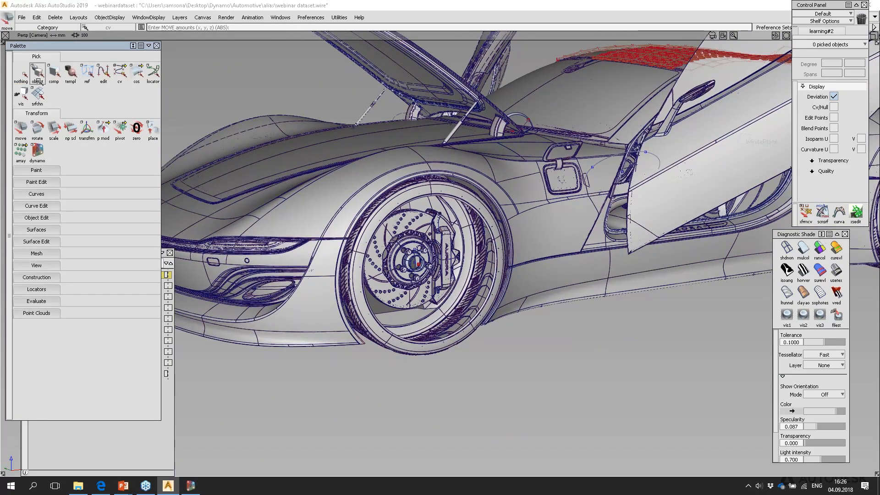
left_click(446, 190)
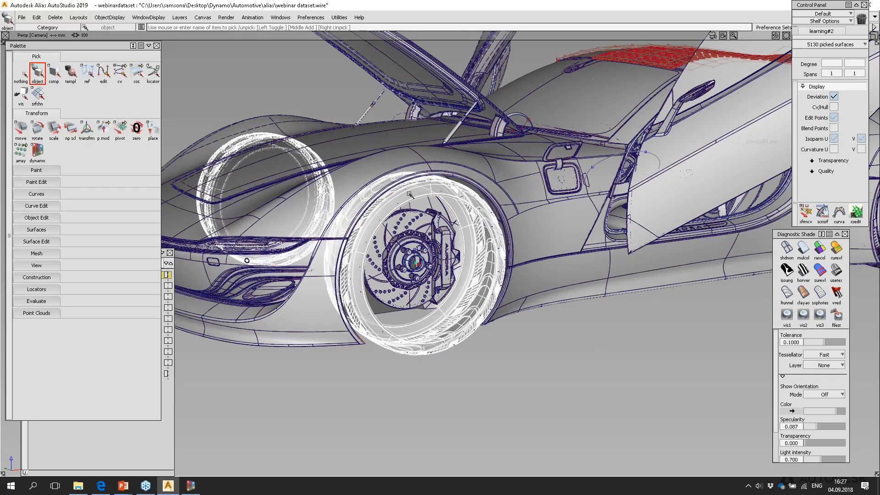
left_click(108, 18)
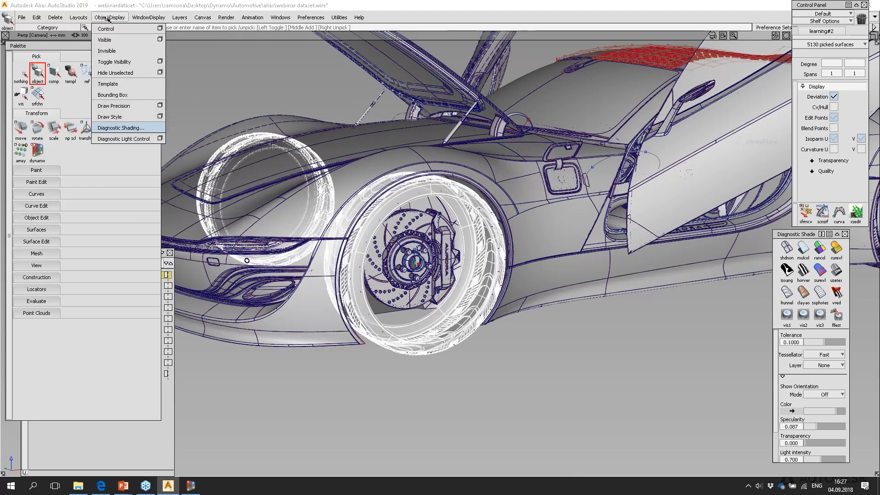
left_click(127, 74)
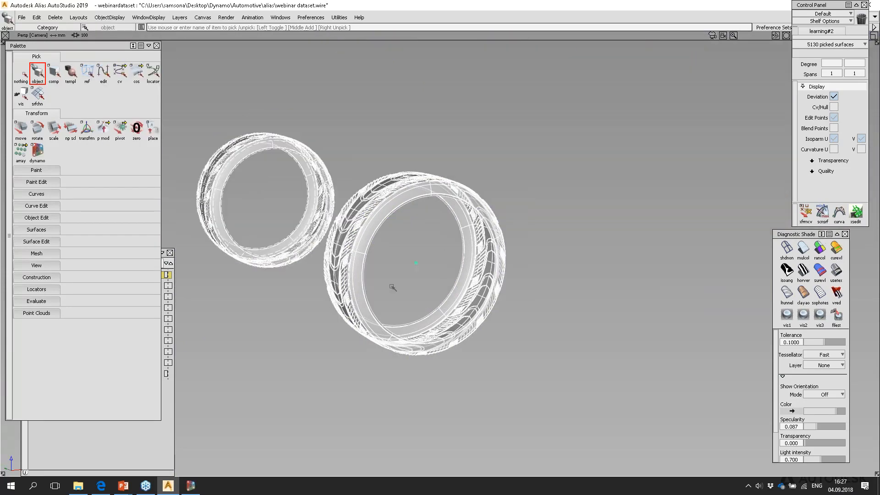
scroll(414, 267, "up", 5, "alt+shift")
mouse_move(415, 264)
left_mouse_down("alt+shift")
mouse_move(416, 225)
mouse_move(417, 261)
left_mouse_up("alt+shift")
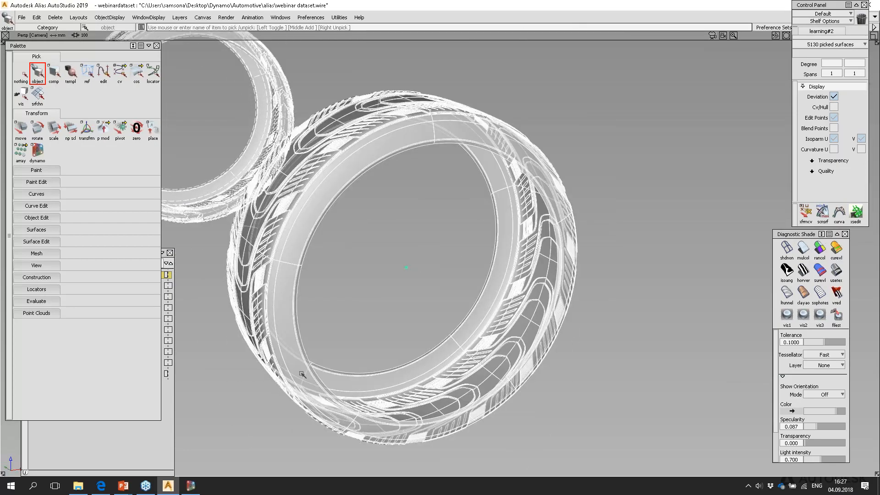
Switch to Dynamo, move its window back into view and close the simple.dyn workspace.
left_click(190, 485)
left_click_drag(606, 369, 419, 105)
left_click(567, 140)
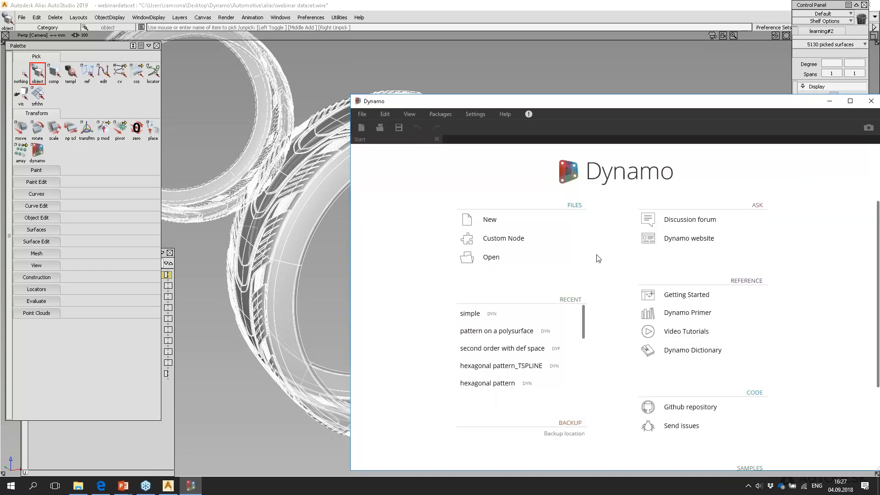
Open wheel.dyn from the webinar folder in Dynamo.
left_click(507, 260)
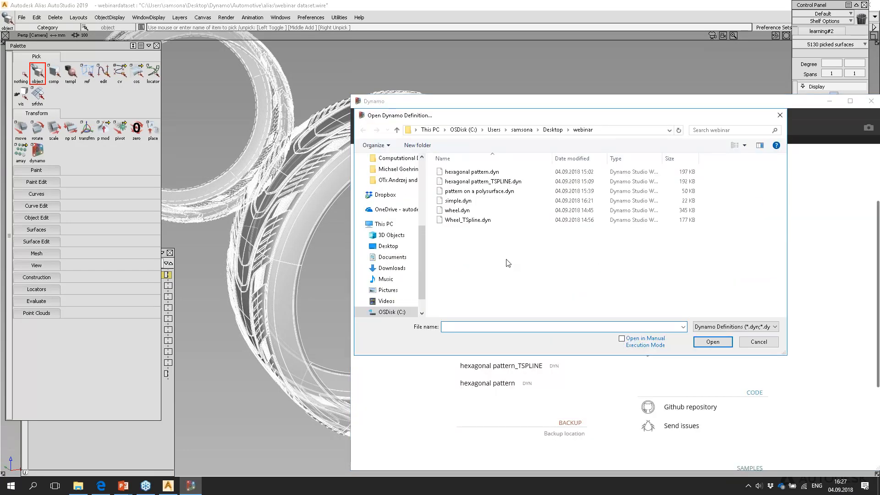
left_click(476, 210)
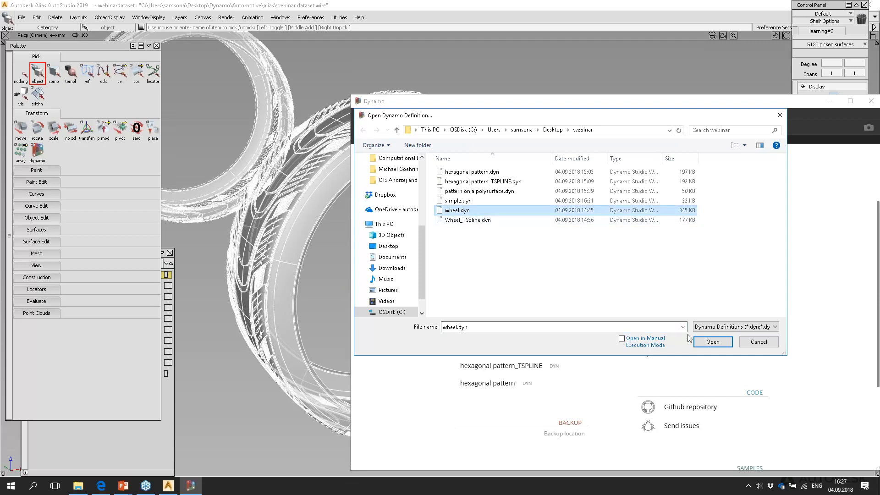
left_click(712, 341)
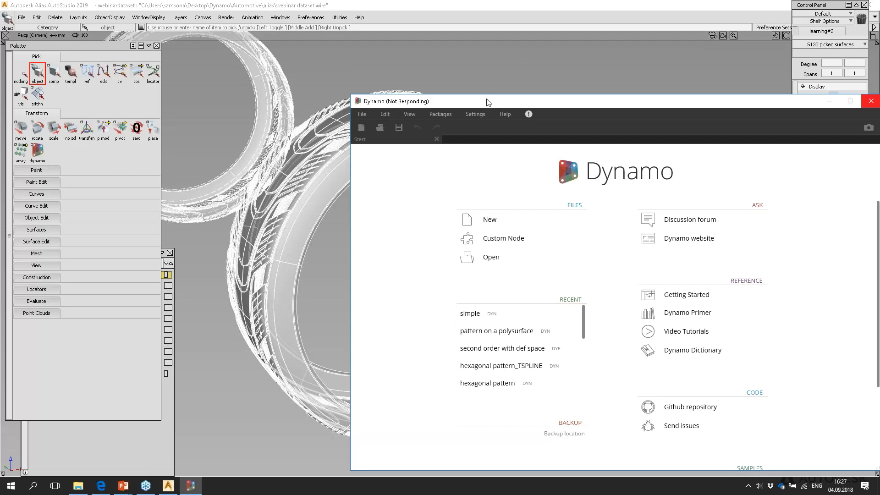
Reposition the Dynamo window and look over the node graph of wheel.dyn.
left_click_drag(488, 101, 440, 71)
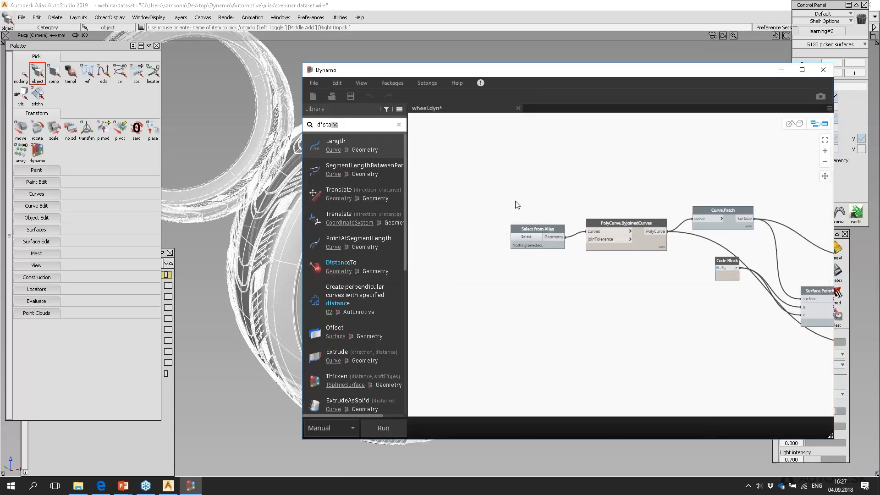
scroll(517, 204, "down", 10)
scroll(680, 243, "up", 6)
left_click_drag(774, 70, 626, 59)
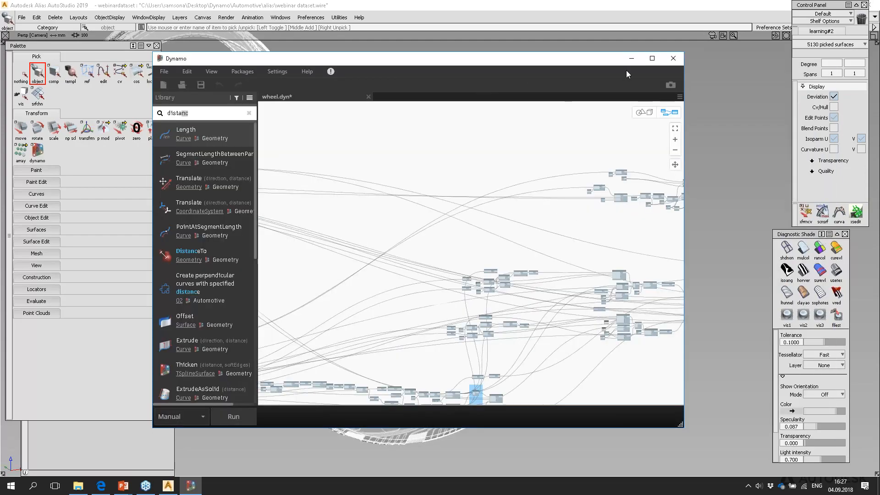
Maximize Dynamo and tidy the graph by moving the two Geometry.Translate nodes upward together with their Code Blocks 40 and 10.
left_click(652, 58)
scroll(325, 157, "up", 5)
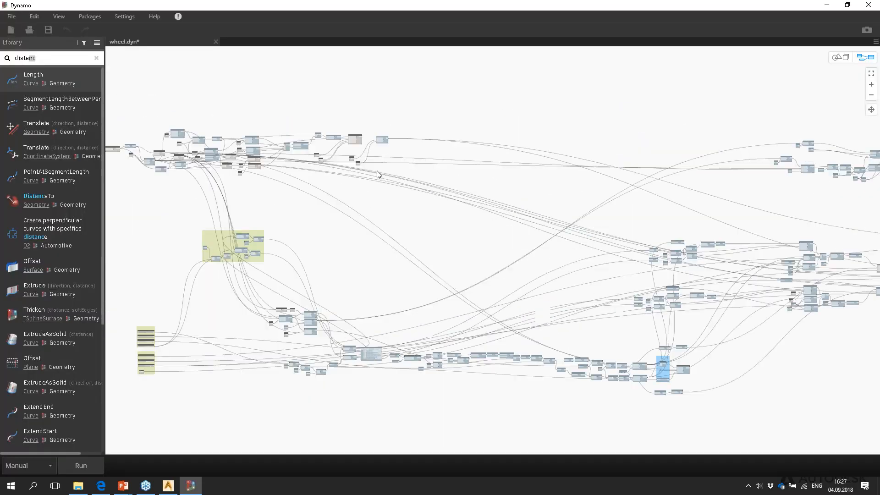
scroll(384, 173, "up", 8)
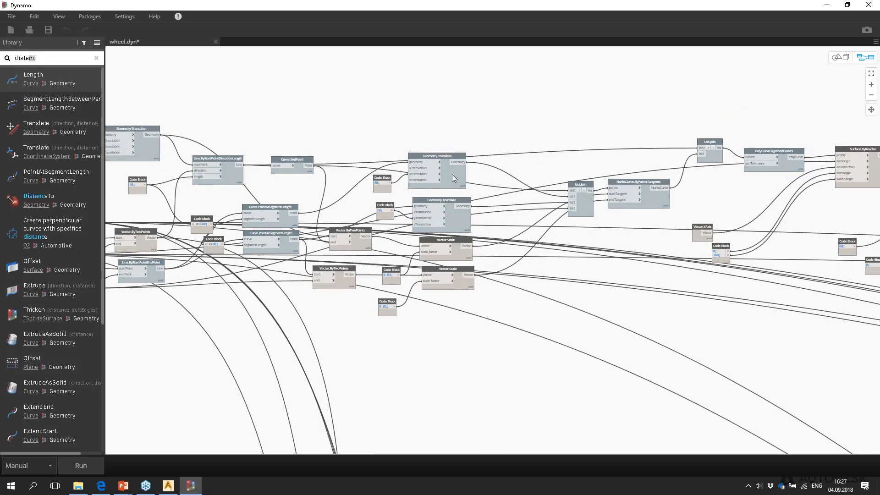
scroll(453, 177, "up", 4)
mouse_move(439, 172)
left_click_drag(444, 172, 437, 136)
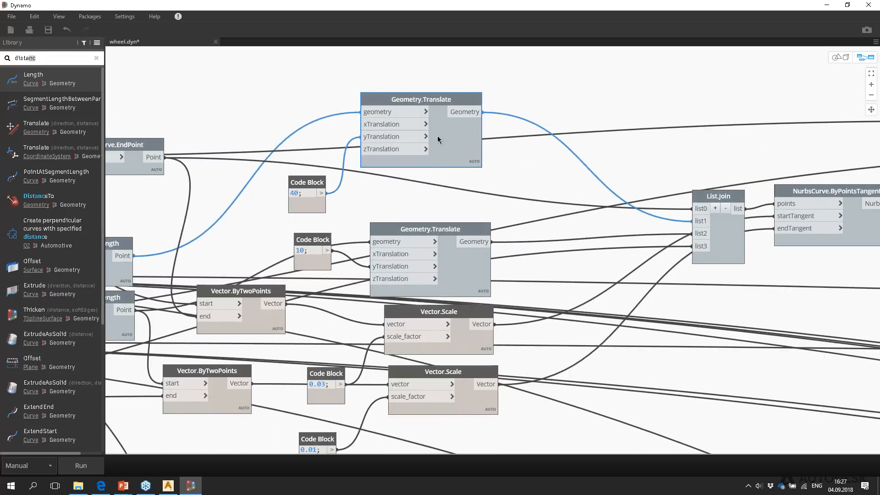
left_click_drag(319, 184, 323, 129)
middle_click_drag(320, 147, 417, 152)
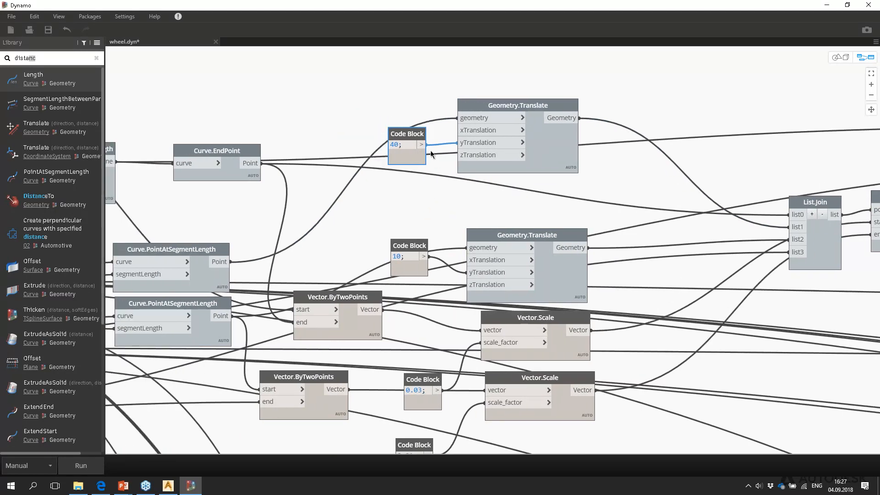
left_click_drag(551, 279, 540, 232)
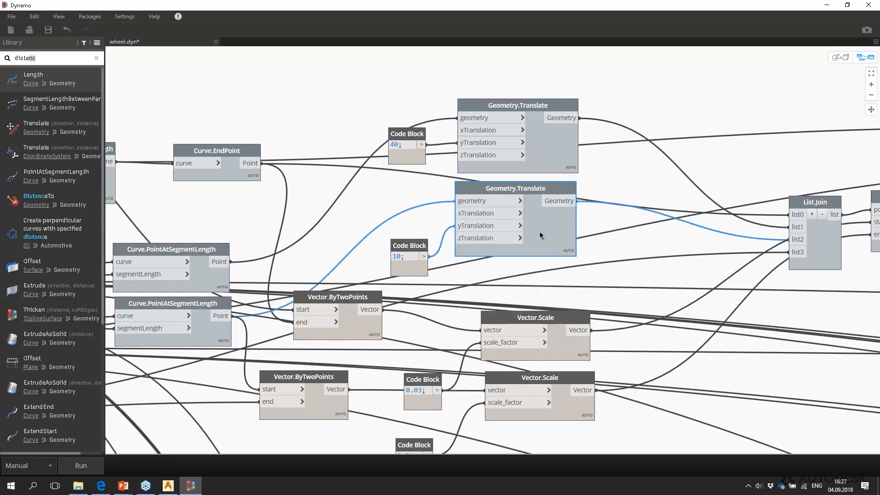
left_click_drag(409, 245, 408, 205)
Look over the wheel.dyn node graph from its overall layout back to the Select from Alias node at its beginning.
scroll(399, 210, "down", 5)
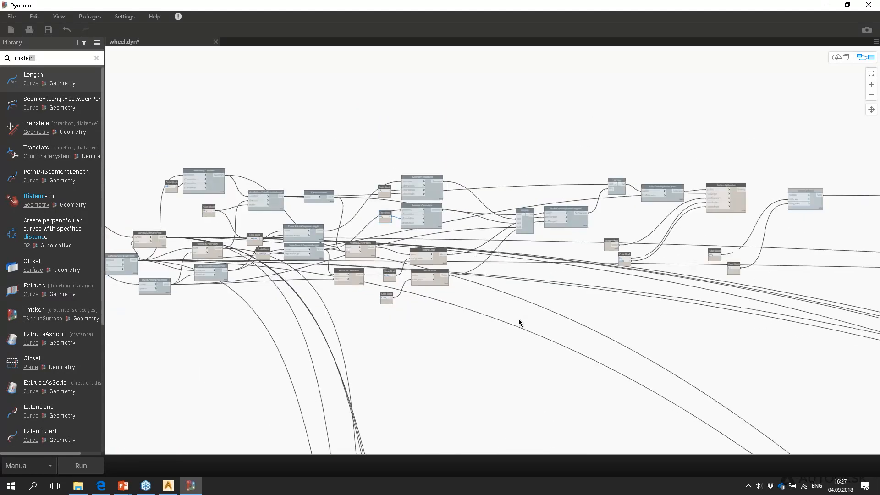
scroll(393, 215, "down", 4)
scroll(279, 190, "down", 3)
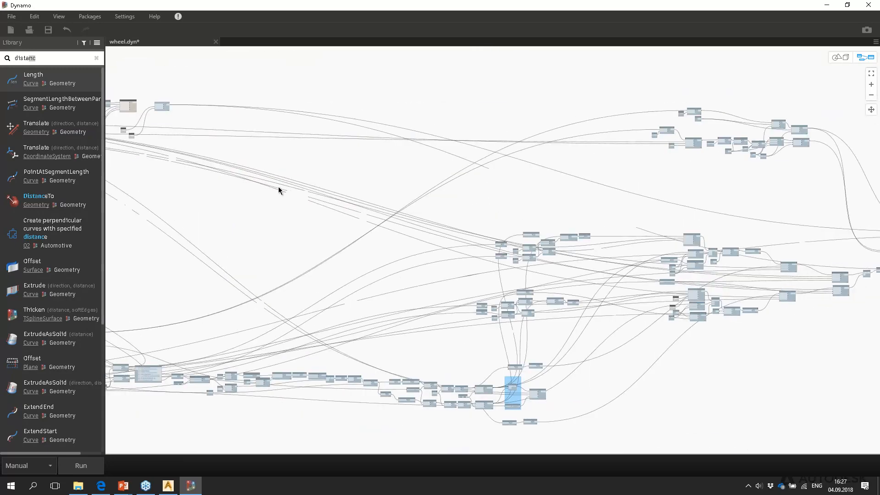
scroll(362, 222, "up", 4)
middle_click_drag(226, 215, 369, 242)
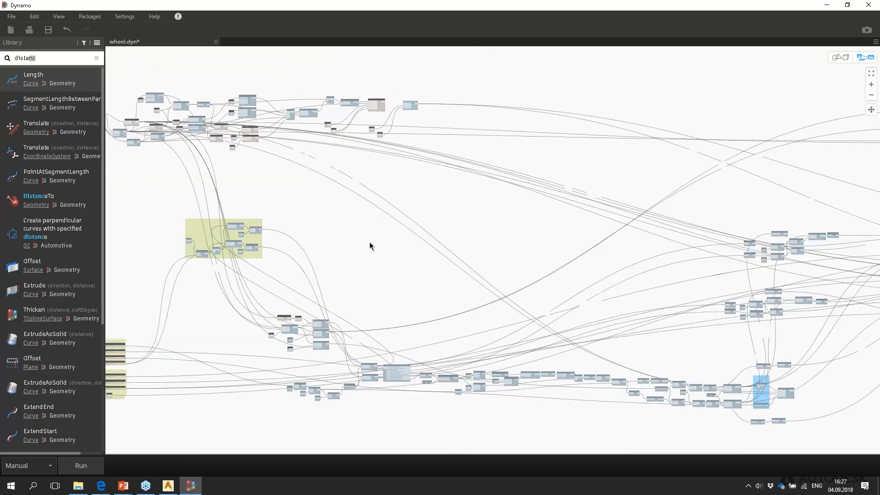
middle_click_drag(248, 201, 302, 211)
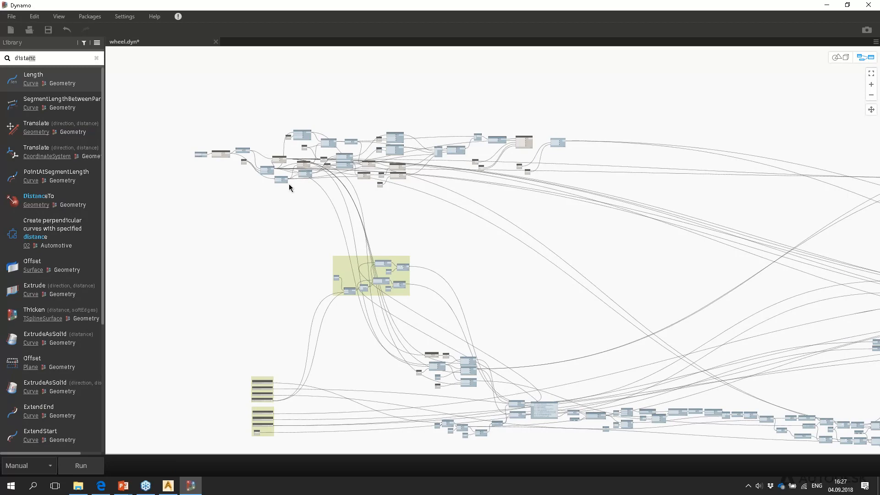
middle_click_drag(239, 150, 317, 218)
scroll(287, 183, "up", 5)
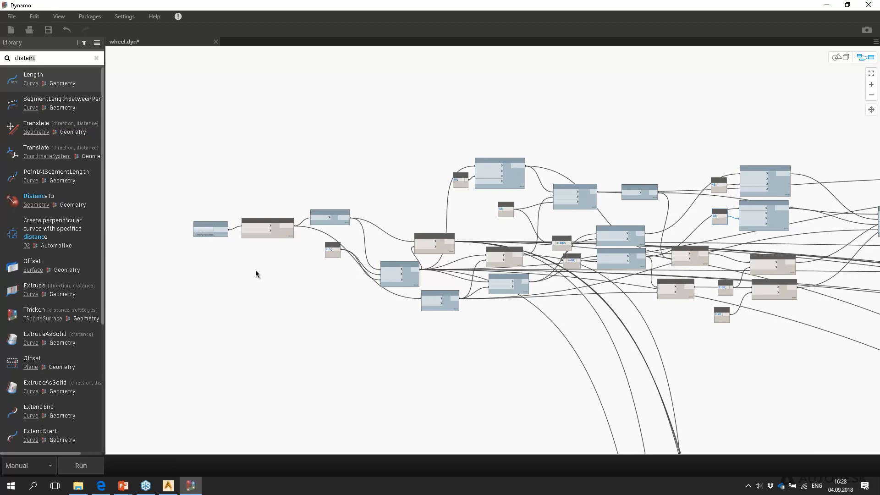
scroll(265, 275, "up", 3)
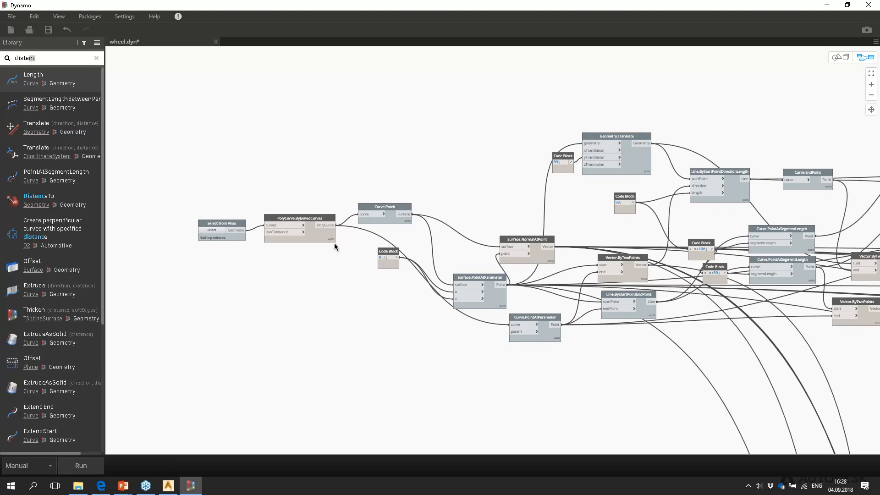
scroll(252, 203, "up", 4)
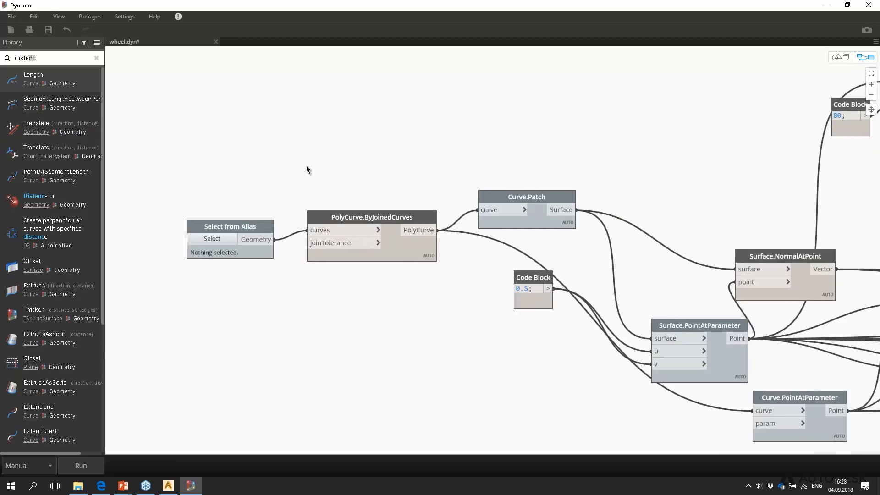
Uncover Alias, activate its Dynamo tool and start a geometry selection from the Select from Alias node.
left_click(208, 238)
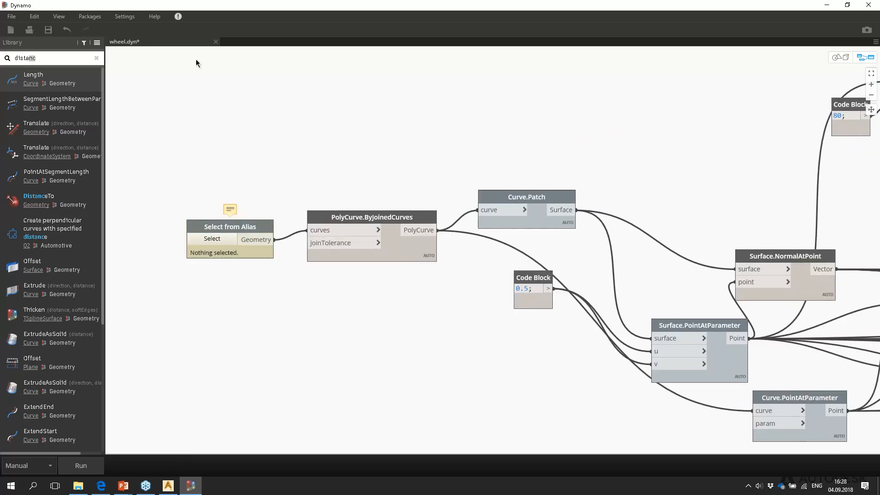
left_click_drag(182, 9, 541, 54)
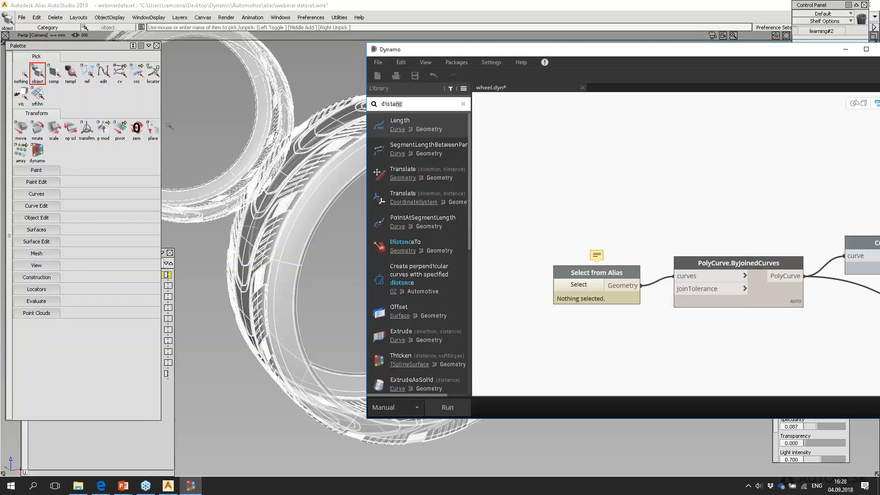
left_click(39, 151)
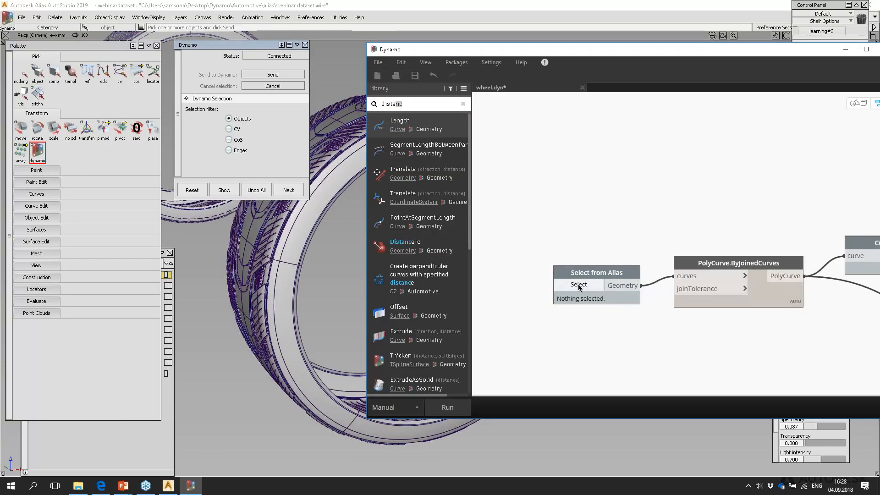
left_click(580, 285)
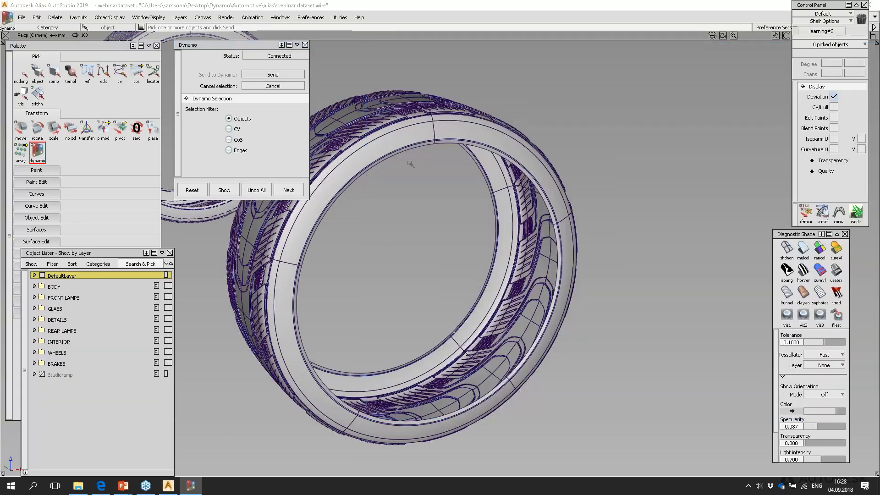
Try to pick the inner rim edges of the front tyre with the Dynamo selection filter set to Edges.
right_click_drag(455, 166, 459, 137, "alt+shift")
middle_click_drag(459, 137, 436, 190, "alt+shift")
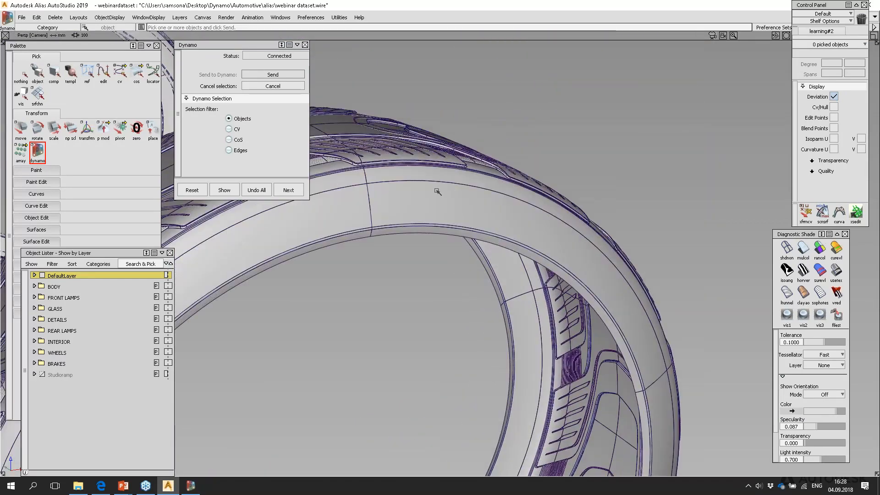
left_click(229, 151)
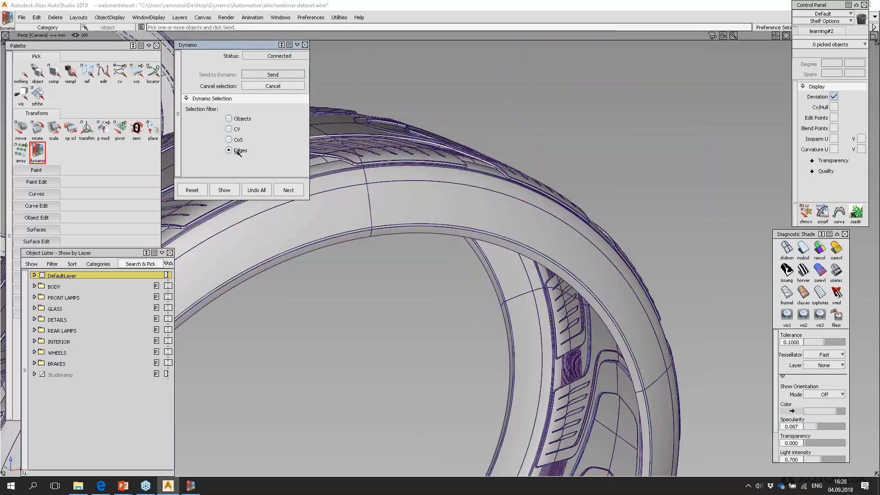
left_click(412, 234)
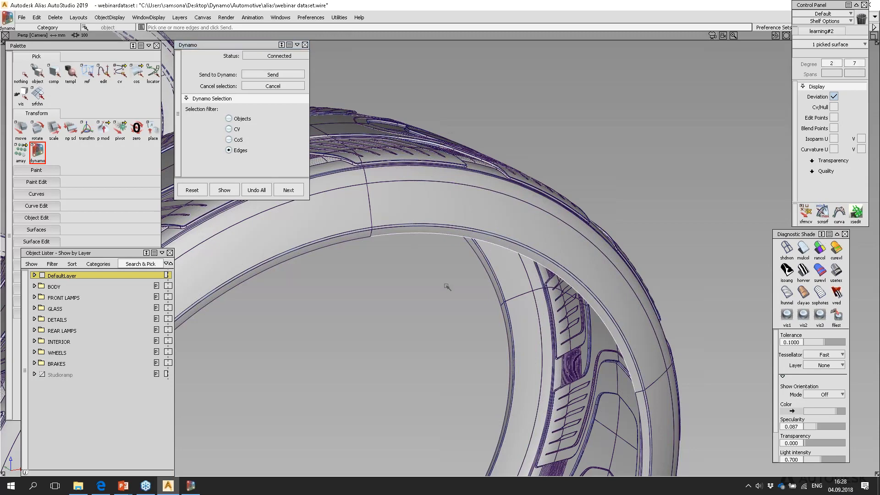
left_click_drag(444, 290, 428, 291, "alt+shift")
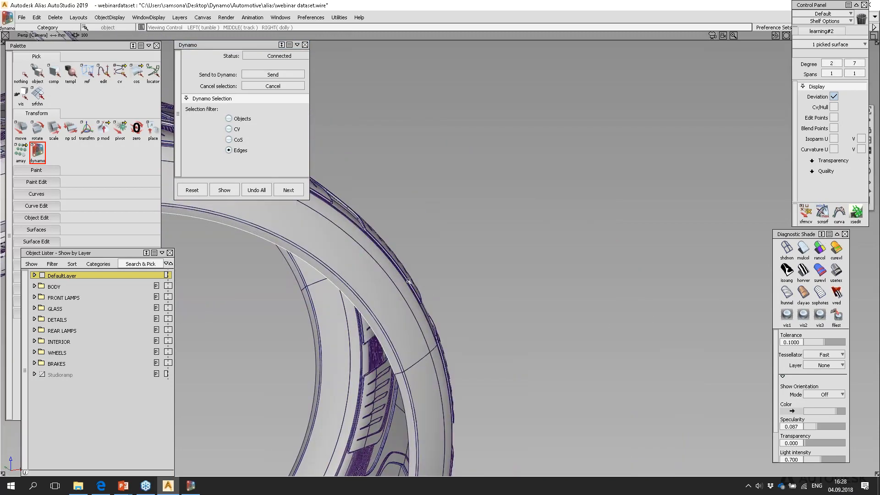
left_click(389, 309)
Clear the selection by resetting the filter to Edges and pick the five edge segments around the front tyre's inner opening.
left_click(245, 120)
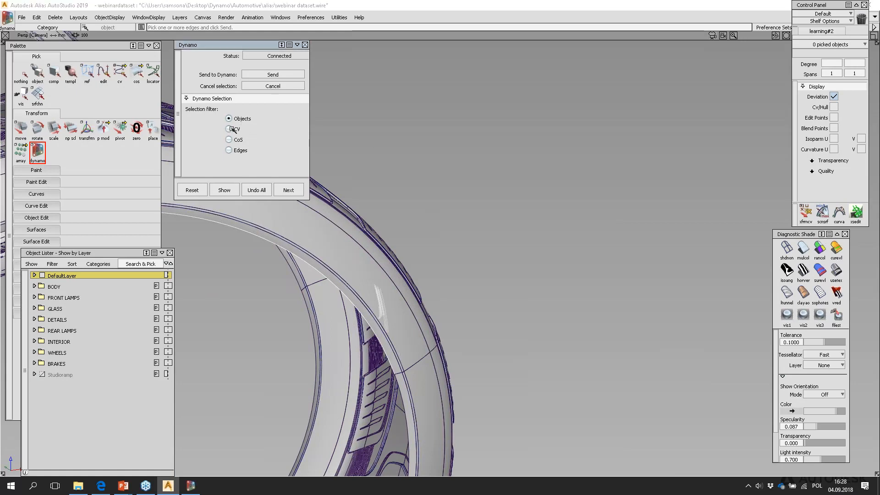
left_click(232, 151)
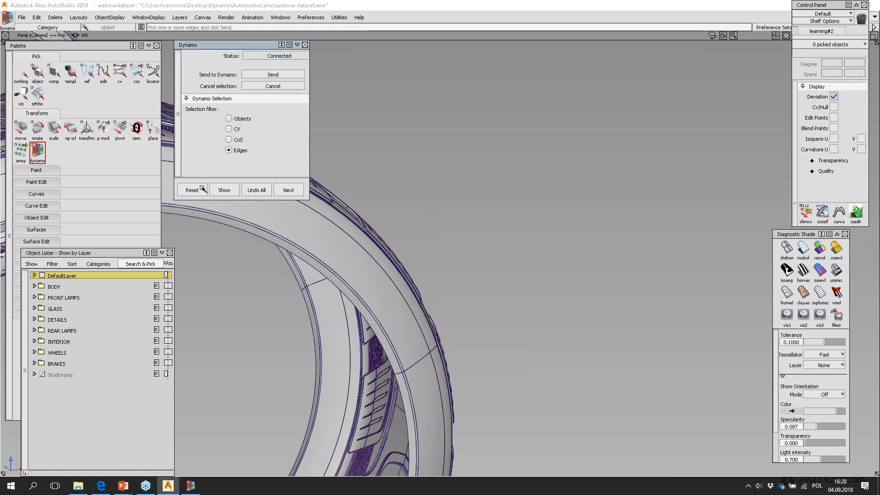
left_click(237, 228)
left_click_drag(444, 250, 489, 147, "alt+shift")
mouse_move(508, 205)
left_mouse_down("alt+shift")
mouse_move(515, 223)
mouse_move(484, 219)
left_mouse_up("alt+shift")
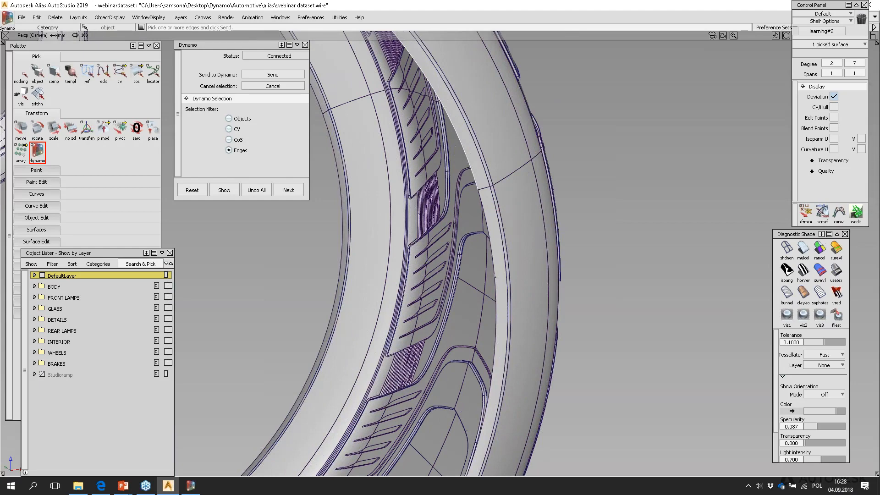
left_click(496, 293)
left_click_drag(497, 293, 489, 379, "alt+shift")
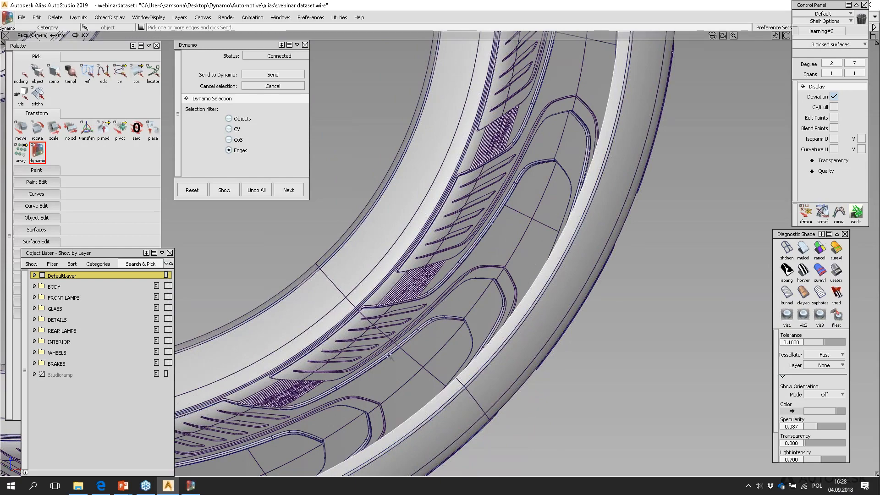
left_click_drag(390, 357, 576, 321, "alt+shift")
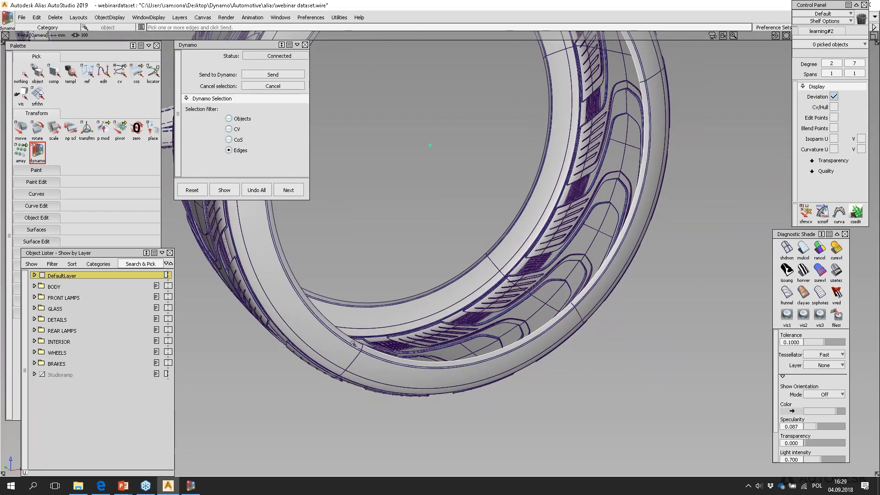
left_click_drag(640, 88, 648, 87, "alt+shift")
left_click_drag(324, 307, 410, 320, "alt+shift")
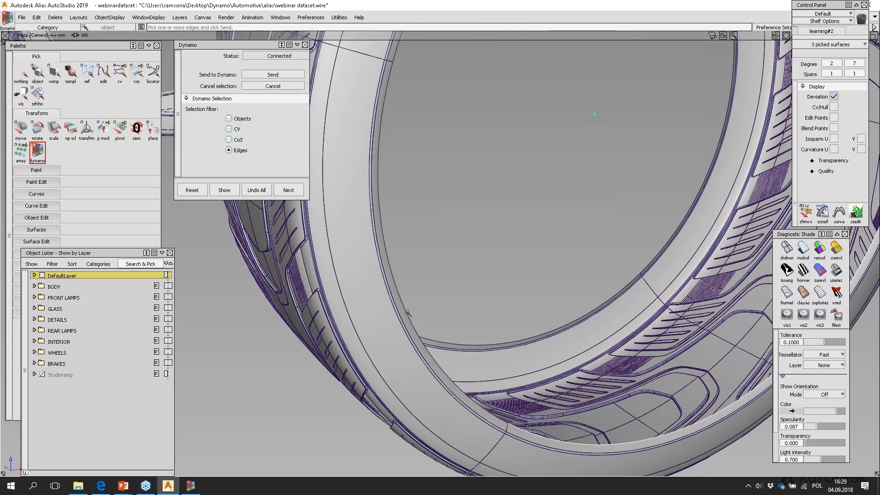
left_click_drag(501, 161, 438, 316, "alt+shift")
middle_click_drag(437, 317, 426, 337, "alt+shift")
left_click(489, 163)
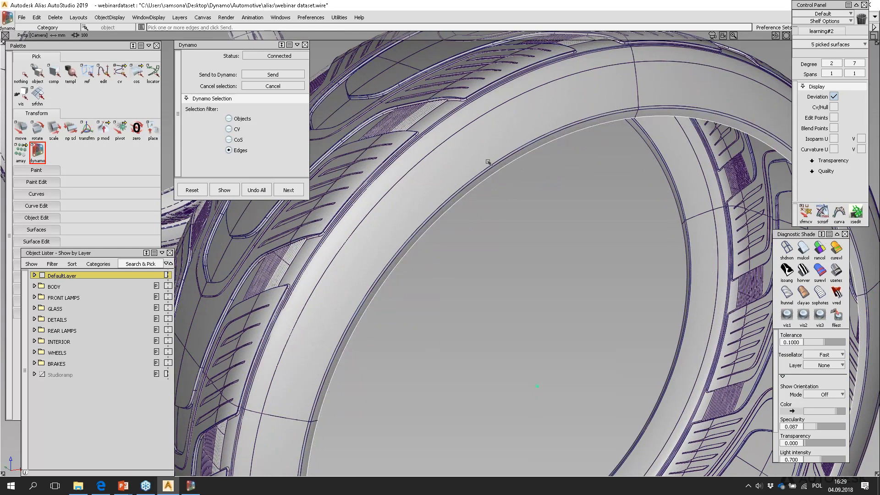
Send the picked tyre edges to Dynamo and run the wheel.dyn graph there.
left_click(281, 73)
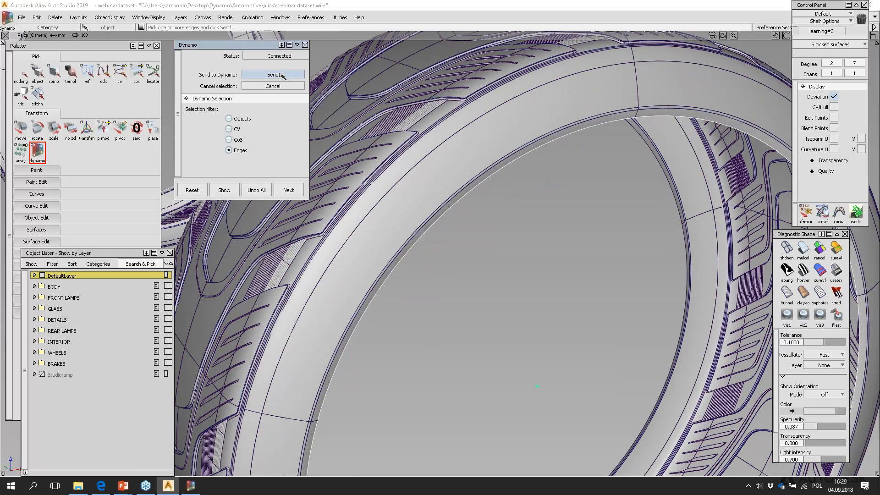
left_click_drag(477, 227, 487, 247, "alt+shift")
middle_click_drag(477, 233, 424, 202, "alt+shift")
right_click_drag(616, 290, 597, 288, "alt+shift")
left_click_drag(596, 287, 233, 447, "alt+shift")
left_click(190, 486)
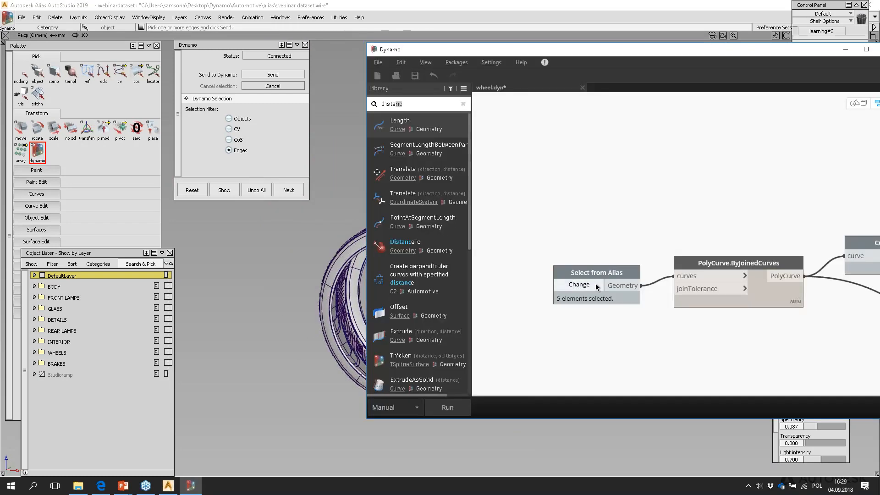
left_click_drag(607, 55, 302, 47)
left_click(143, 399)
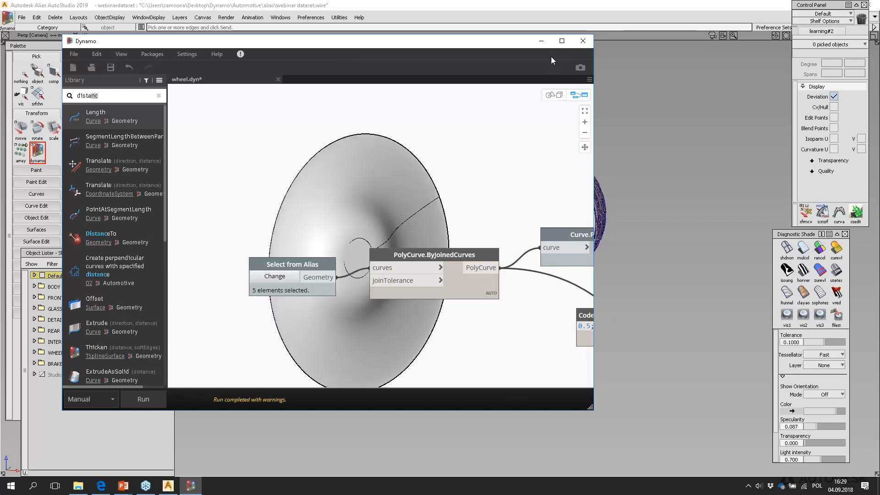
Maximize Dynamo, follow the graph to the Surface.ByRevolve node and select it to highlight its surface.
left_click(562, 40)
middle_click_drag(567, 167, 383, 161)
scroll(383, 161, "down", 3)
middle_click_drag(487, 149, 310, 156)
middle_click_drag(864, 124, 403, 150)
middle_click_drag(722, 152, 316, 161)
left_click(516, 209)
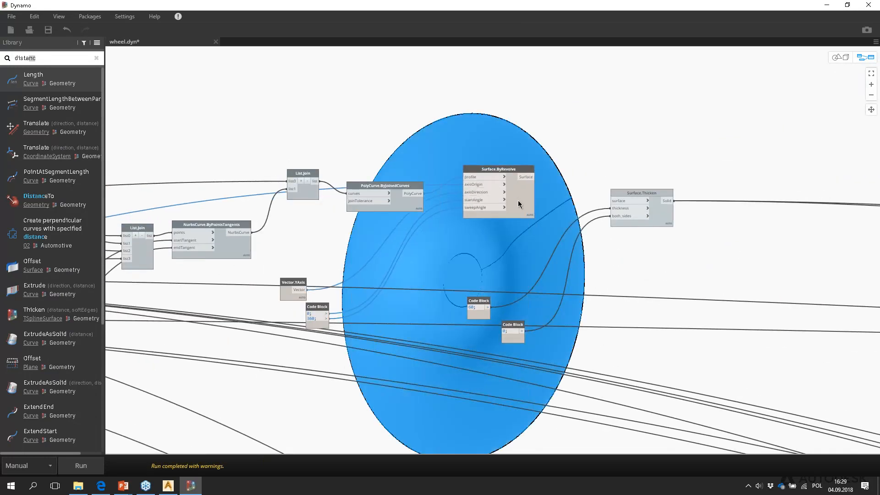
Inspect the revolved wheel surface in the 3D geometry preview.
left_click(838, 57)
scroll(505, 231, "up", 4)
mouse_move(493, 250)
right_mouse_down()
mouse_move(480, 237)
mouse_move(496, 237)
mouse_move(483, 262)
mouse_move(499, 226)
mouse_move(492, 250)
right_mouse_up()
scroll(483, 255, "down", 4)
scroll(483, 259, "up", 4)
scroll(491, 245, "down", 3)
scroll(493, 244, "up", 3)
Turn on the preview of the Geometry.Rotate node beside the Preview 2D Geometry group and show the result in 3D navigation.
left_click(864, 58)
scroll(477, 143, "down", 4)
scroll(391, 255, "down", 3)
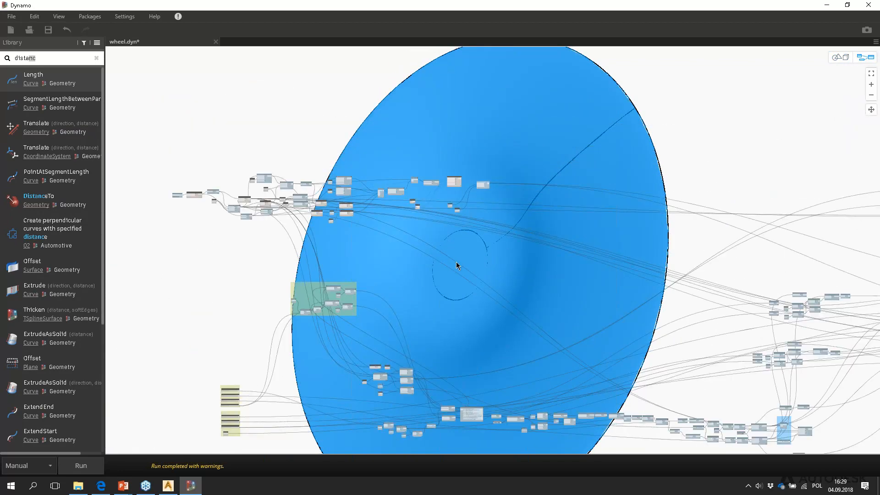
scroll(518, 263, "up", 5)
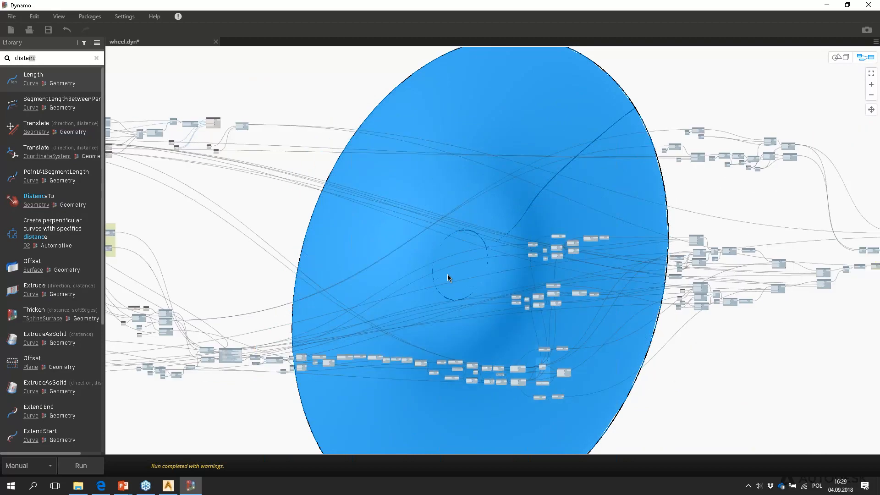
scroll(516, 393, "up", 5)
right_click(545, 257)
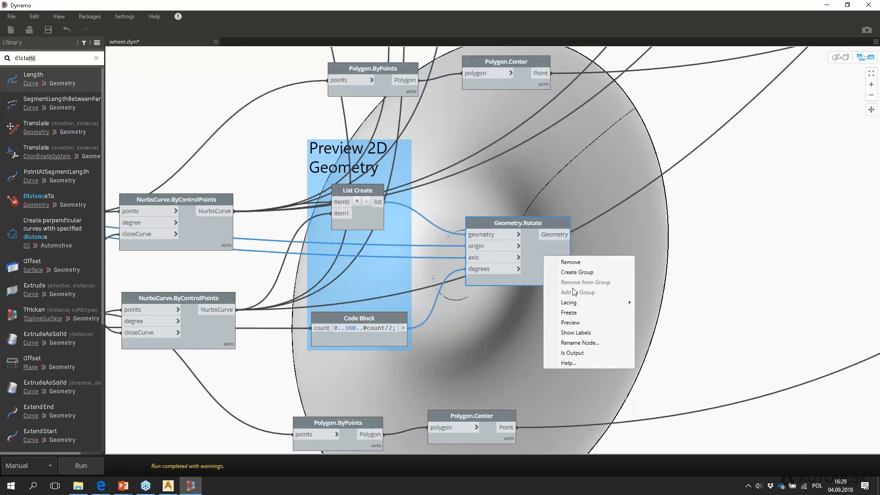
left_click(576, 321)
left_click(840, 57)
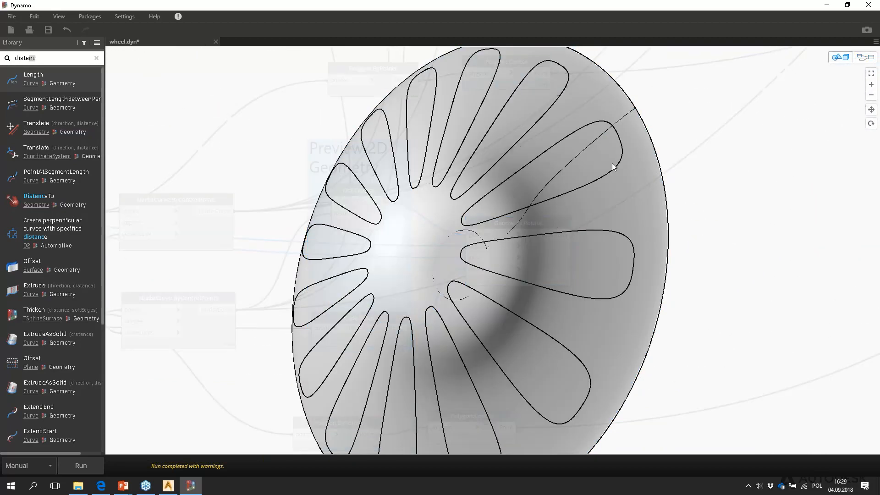
Return to graph navigation and turn off the preview of the Geometry.Rotate node beside the Preview 2D Geometry group.
scroll(507, 207, "down", 3)
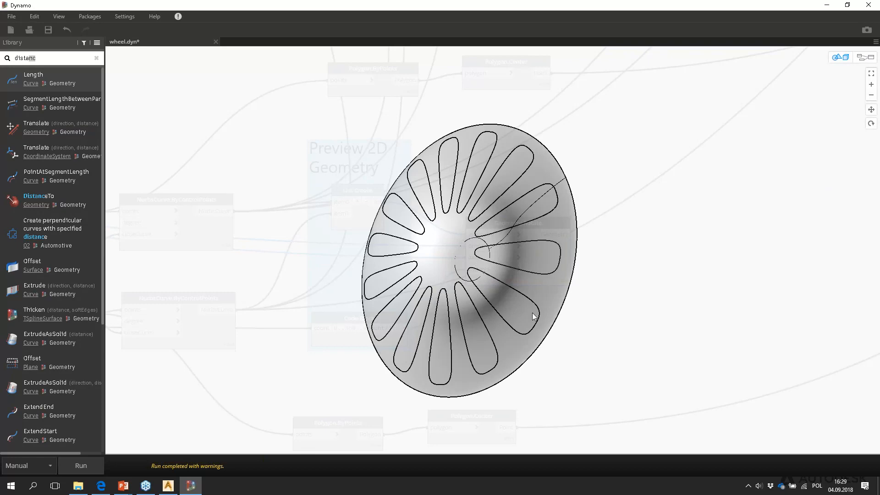
left_click(864, 57)
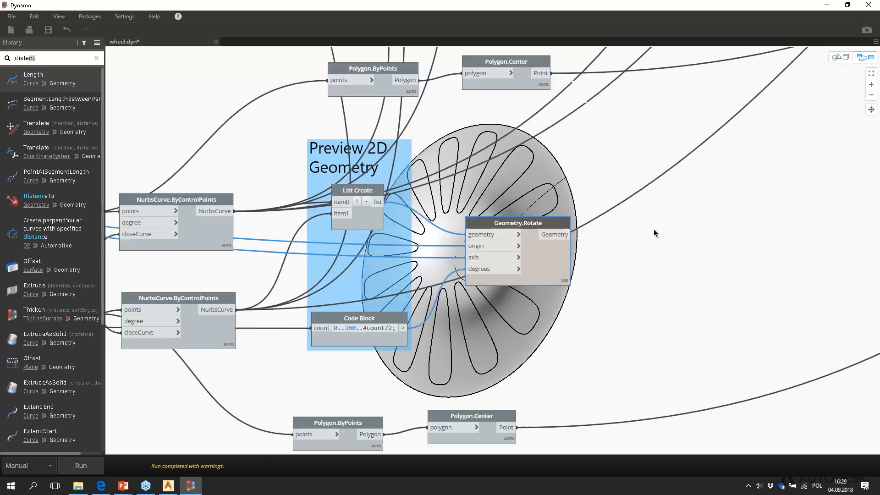
right_click(550, 257)
left_click(575, 321)
Turn on the preview of the Solid.ByUnion node feeding Solid.Difference and inspect the spoke cutting solids in 3D navigation.
scroll(539, 250, "down", 3)
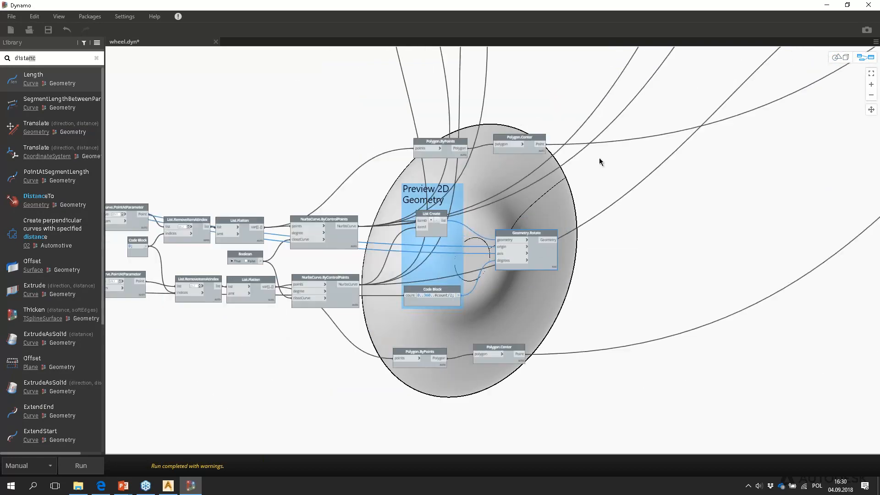
scroll(386, 269, "down", 2)
scroll(385, 294, "up", 3)
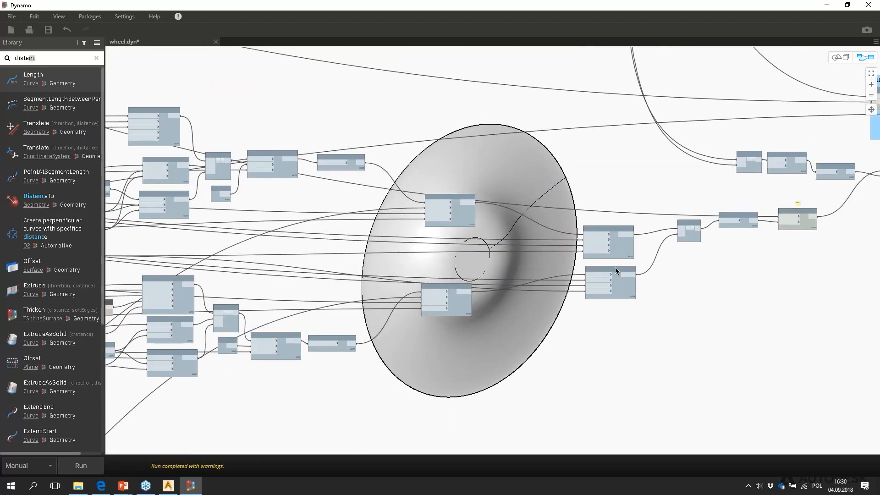
scroll(521, 277, "up", 5)
left_click(531, 220)
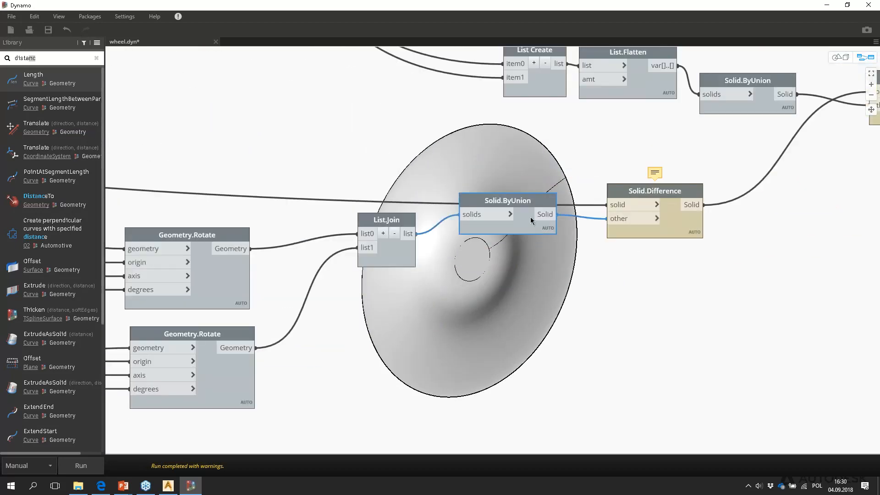
right_click(531, 220)
left_click(555, 286)
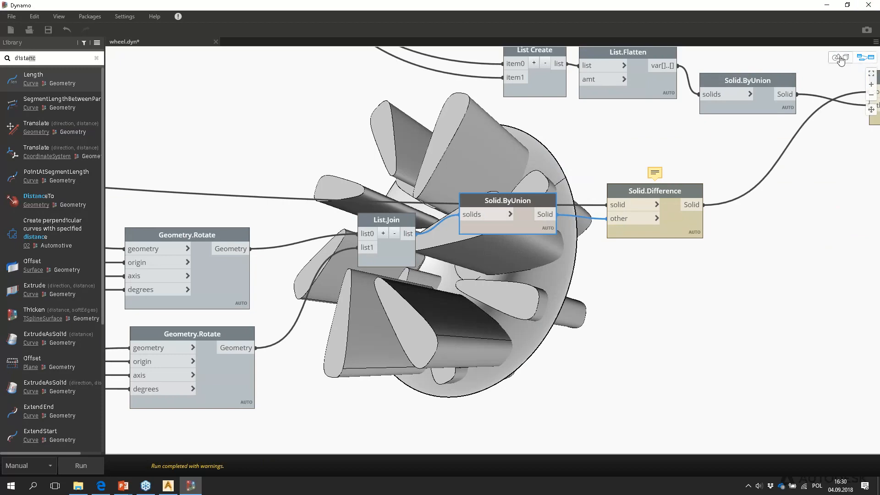
left_click(839, 58)
right_click_drag(486, 220, 518, 239)
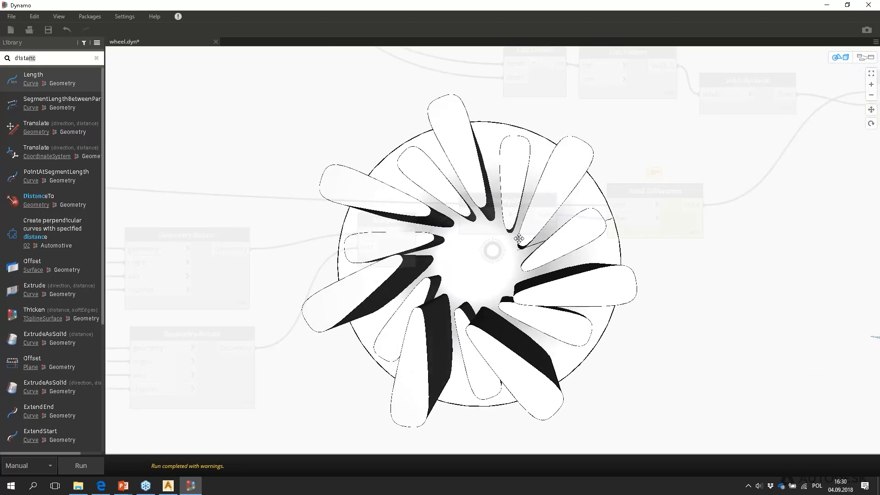
left_click(865, 57)
Set the Spoke Rotation value in the 3D Inputs group to 21.1.
scroll(608, 193, "down", 7)
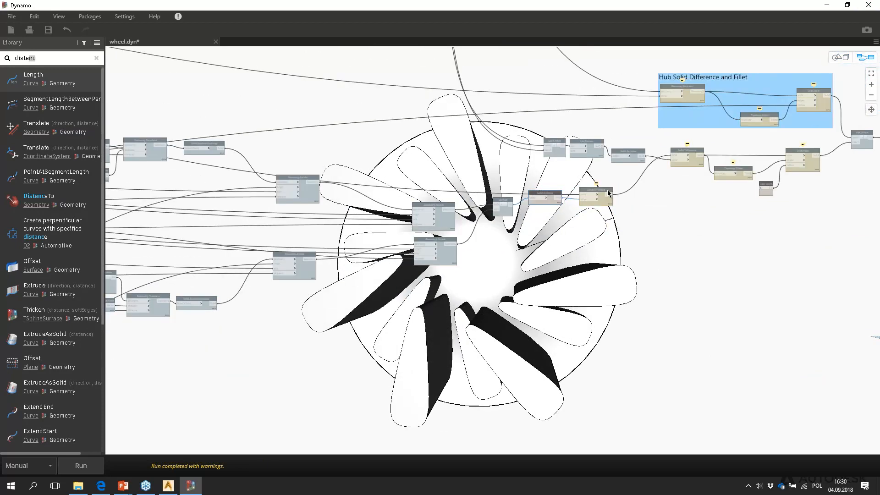
scroll(610, 194, "down", 4)
middle_click_drag(384, 262, 571, 258)
middle_click_drag(384, 285, 872, 209)
middle_click_drag(267, 296, 585, 296)
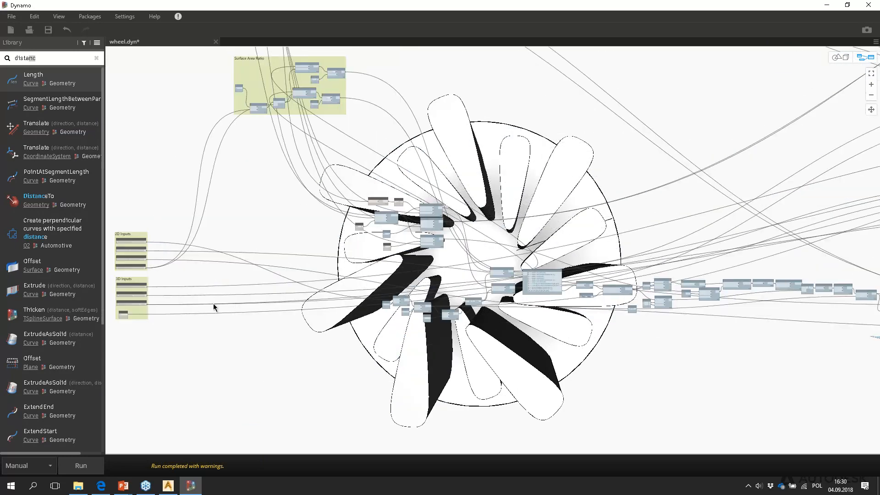
middle_click_drag(122, 309, 349, 278)
scroll(349, 279, "up", 4)
scroll(396, 238, "up", 3)
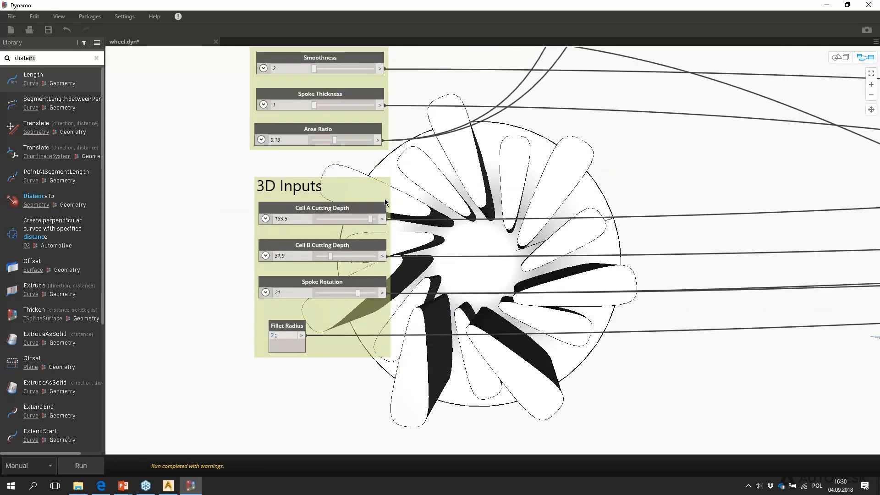
scroll(339, 275, "up", 4)
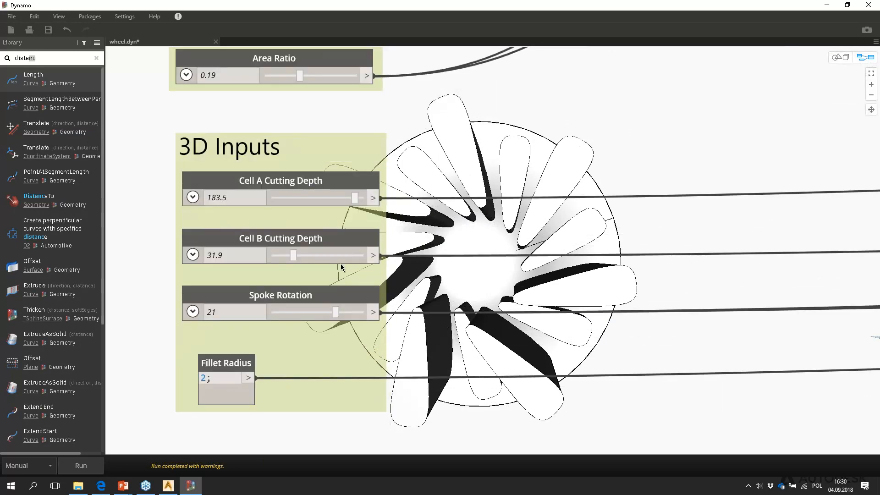
scroll(340, 267, "down", 1)
middle_click_drag(341, 267, 340, 282)
left_click_drag(333, 328, 319, 326)
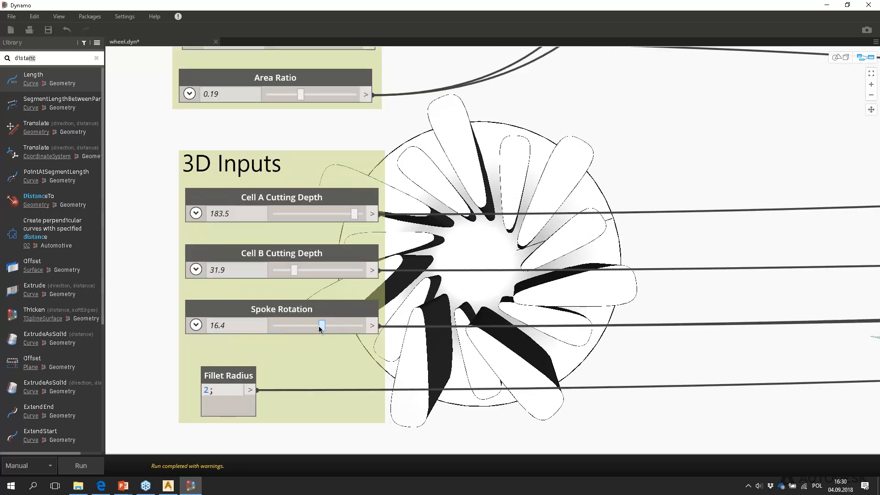
mouse_move(322, 328)
left_mouse_down()
mouse_move(302, 328)
mouse_move(336, 328)
left_mouse_up()
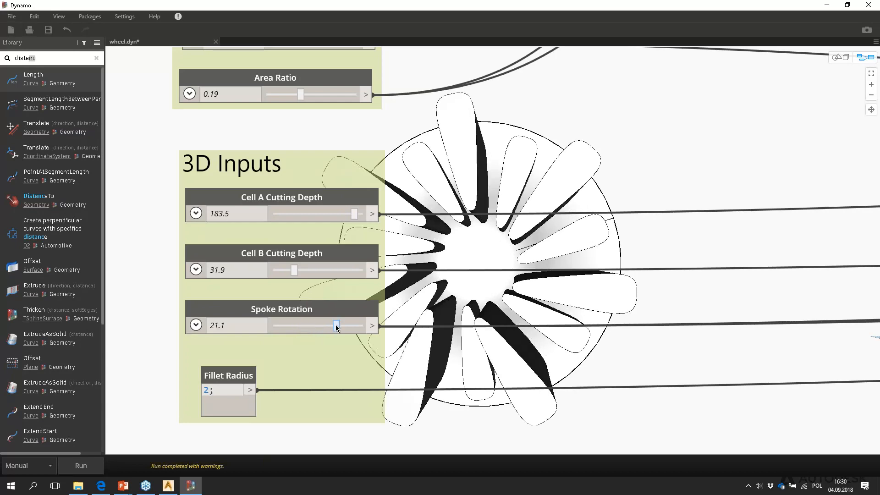
Connect the Surface.ByRevolve output to the surface input of Surface.Thicken and run the graph.
scroll(515, 178, "down", 5)
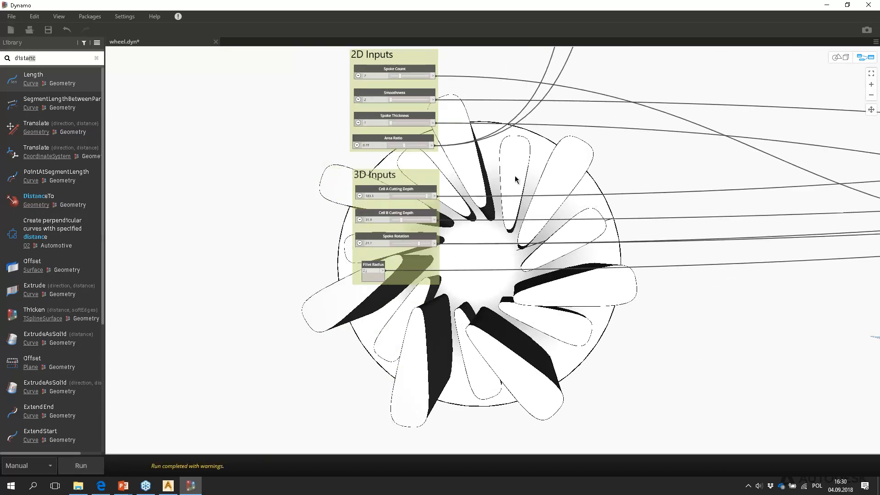
scroll(409, 219, "down", 8)
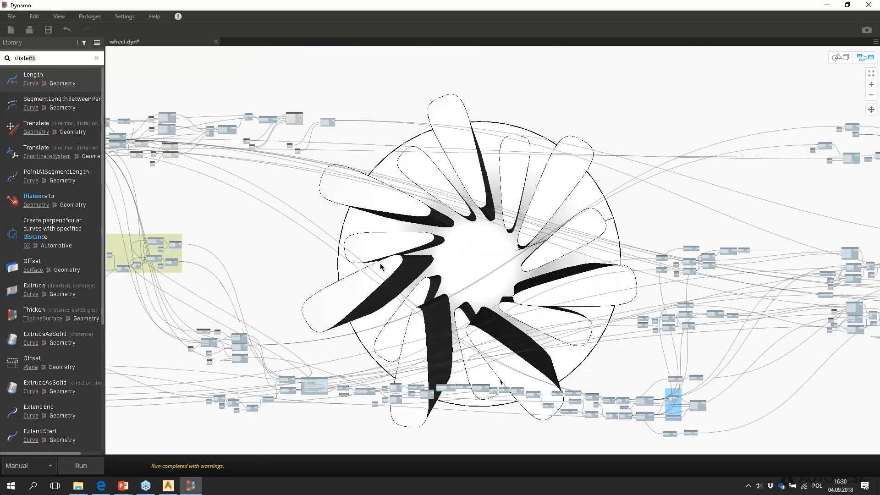
scroll(307, 136, "up", 8)
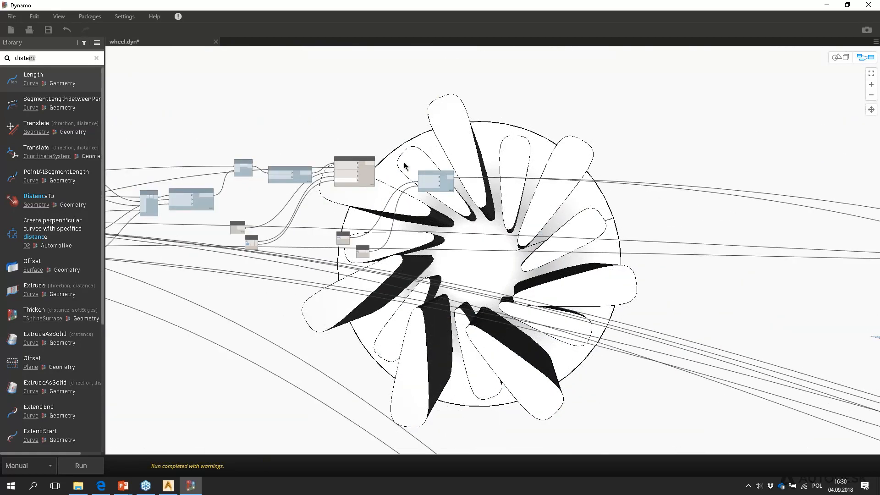
scroll(427, 156, "up", 6)
left_click(343, 198)
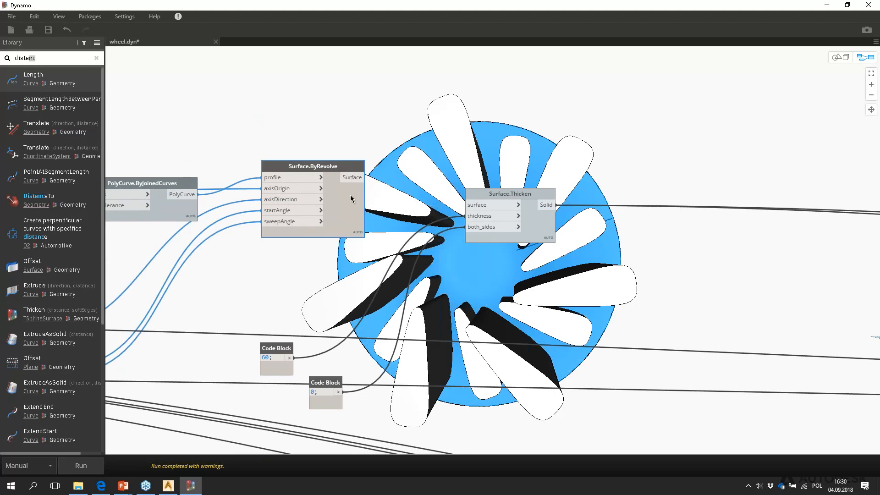
left_click(363, 177)
left_click(466, 205)
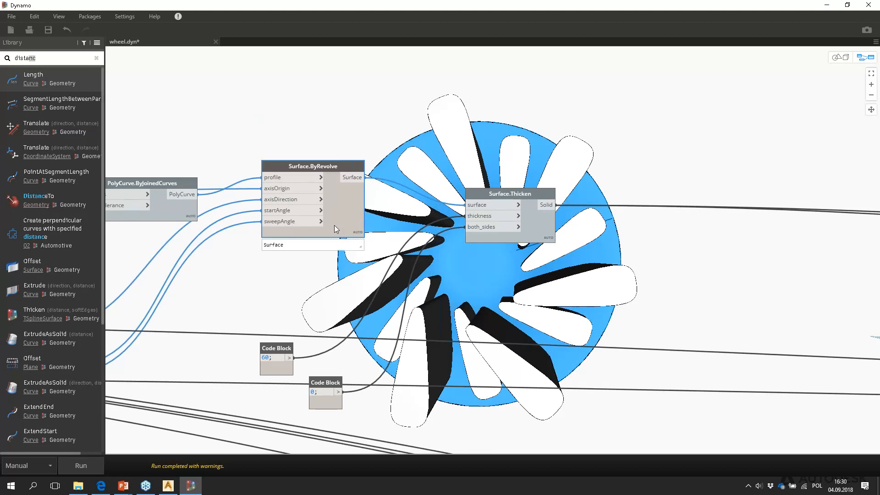
left_click(84, 465)
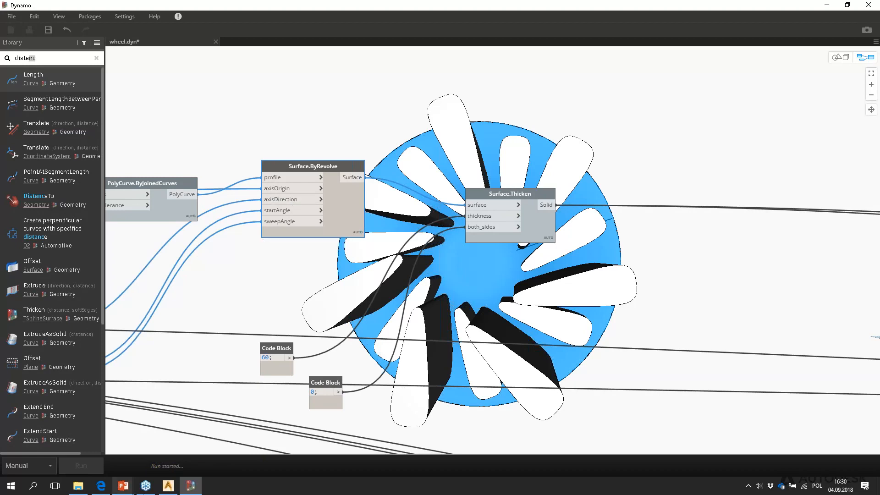
Turn off the previews of the Surface.ByRevolve node and the Solid.ByUnion node that feeds Solid.Difference.
right_click(333, 204)
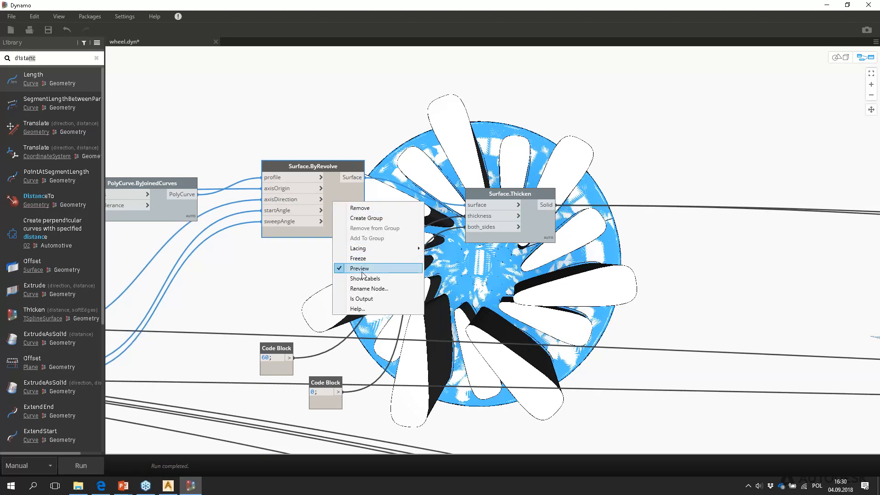
left_click(374, 269)
scroll(362, 151, "down", 3)
middle_click_drag(424, 209, 357, 142)
scroll(357, 141, "down", 2)
scroll(358, 144, "down", 3)
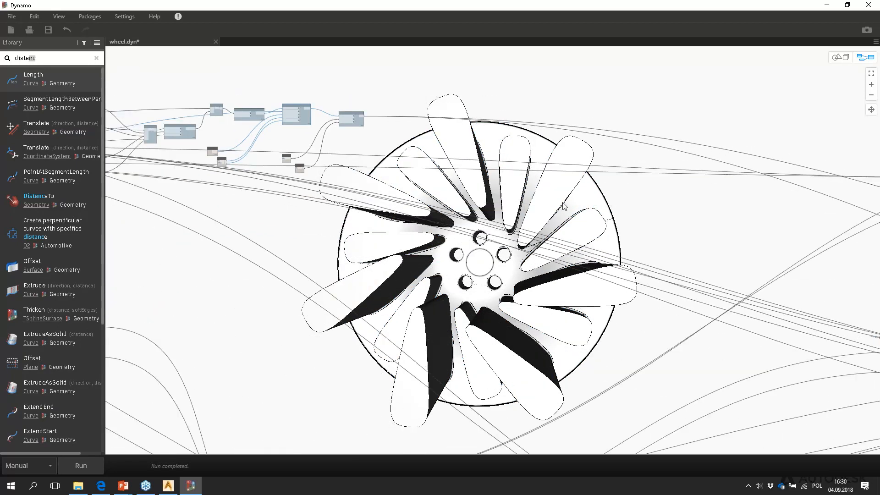
scroll(431, 208, "up", 3)
scroll(432, 209, "up", 3)
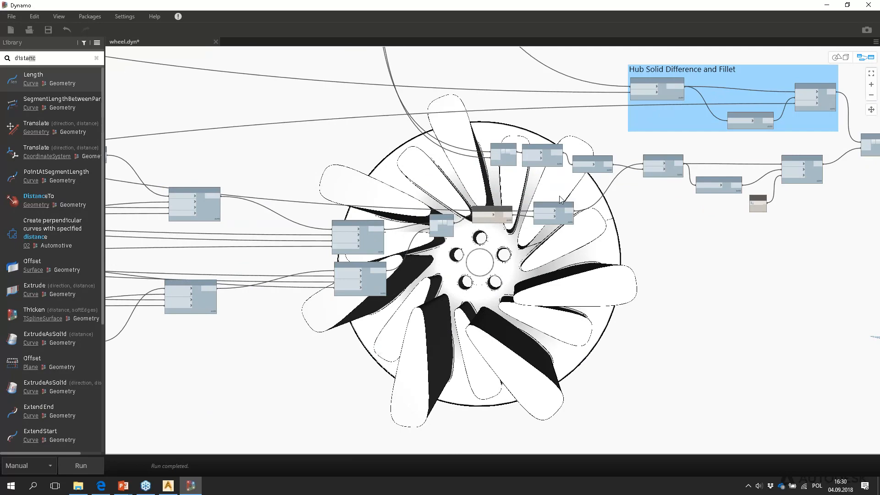
scroll(496, 216, "up", 4)
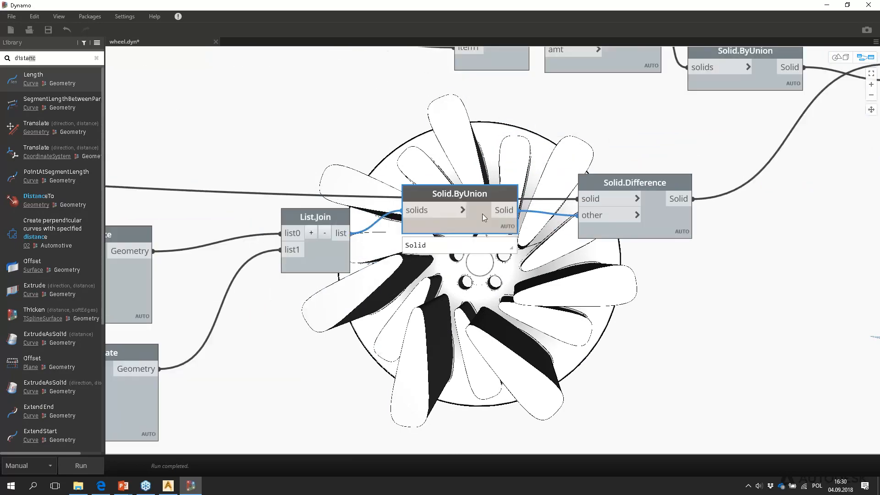
right_click(482, 214)
left_click(509, 270)
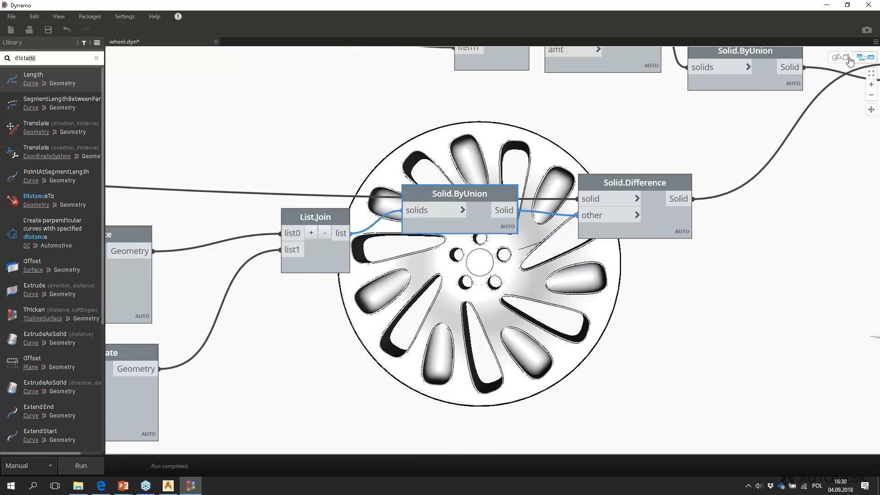
Inspect the finished wheel solid with its spoke cutouts in 3D navigation, then return to the graph.
left_click(836, 57)
right_click_drag(530, 283, 502, 245)
scroll(460, 276, "up", 5)
scroll(524, 251, "down", 3)
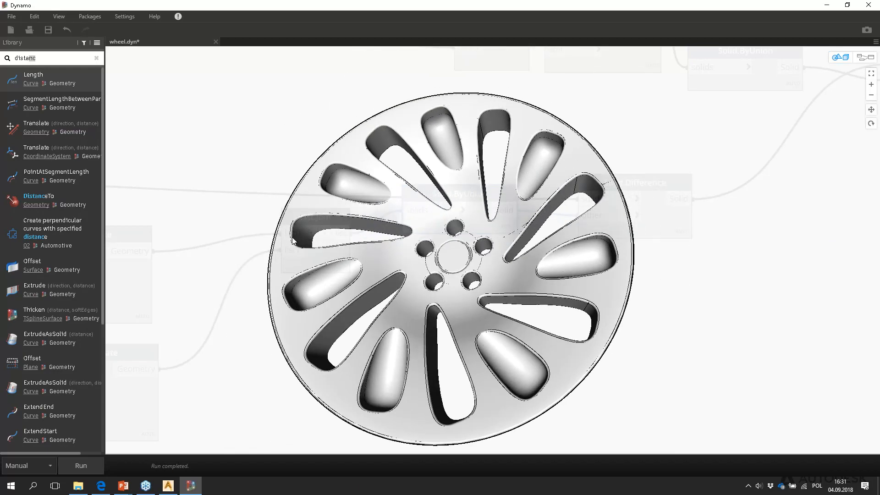
left_click(864, 57)
Try a Spoke Count of 11 in the 2D Inputs group and run the graph.
scroll(441, 209, "down", 2)
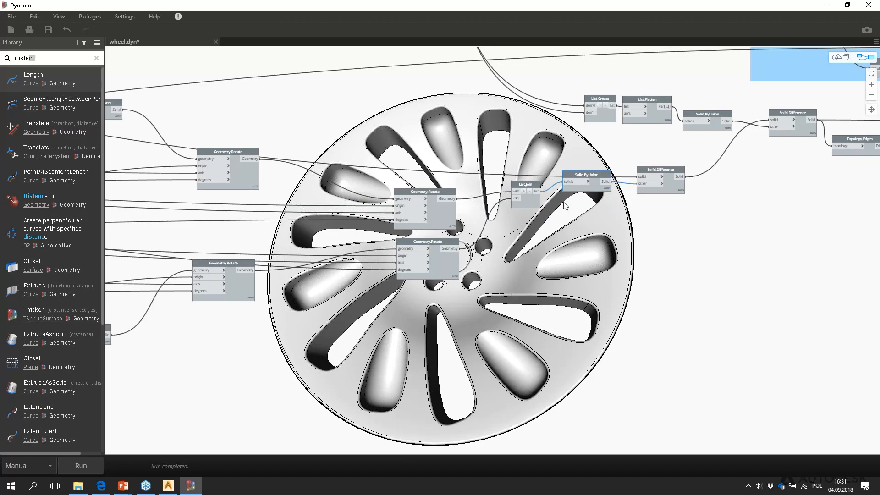
scroll(441, 208, "down", 5)
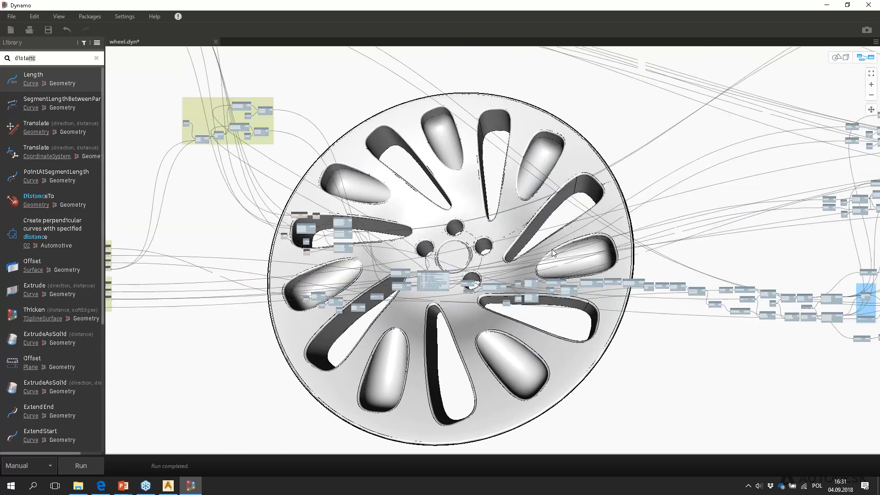
scroll(356, 240, "up", 5)
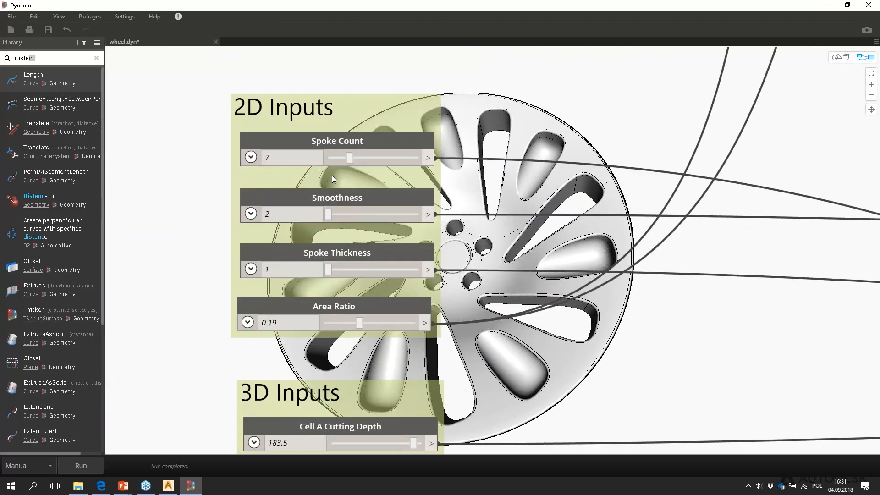
left_click_drag(350, 161, 370, 161)
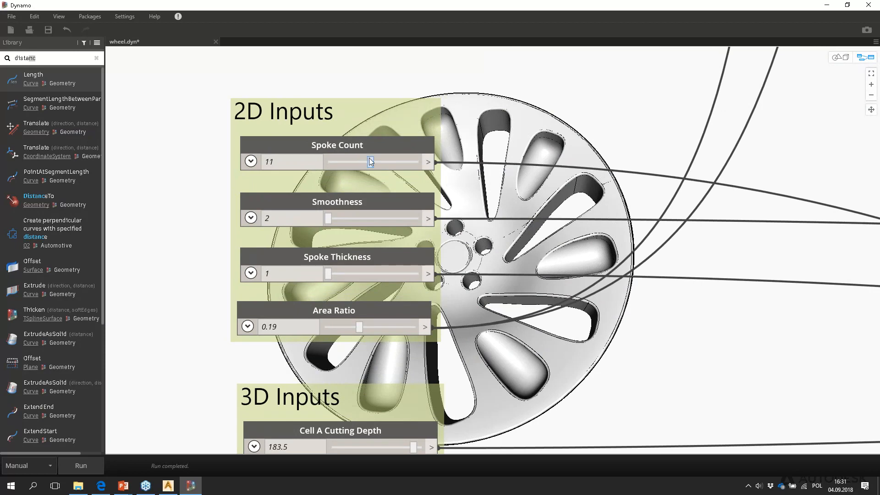
middle_click_drag(564, 309, 540, 105)
middle_click_drag(527, 142, 515, 87)
middle_click_drag(452, 193, 453, 208)
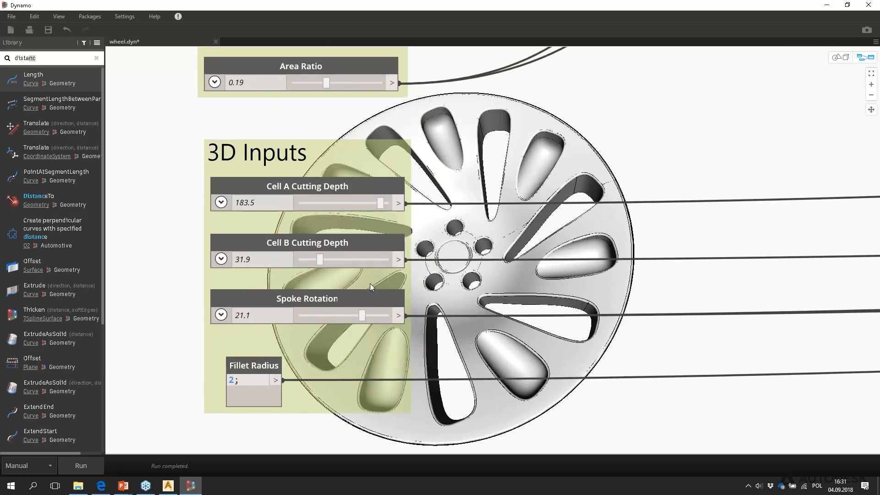
left_click(77, 468)
right_click(305, 239)
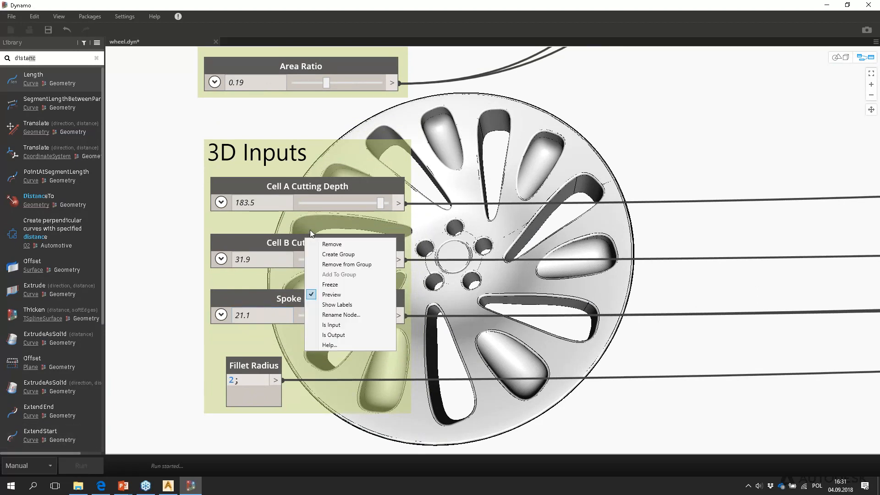
left_click(521, 132)
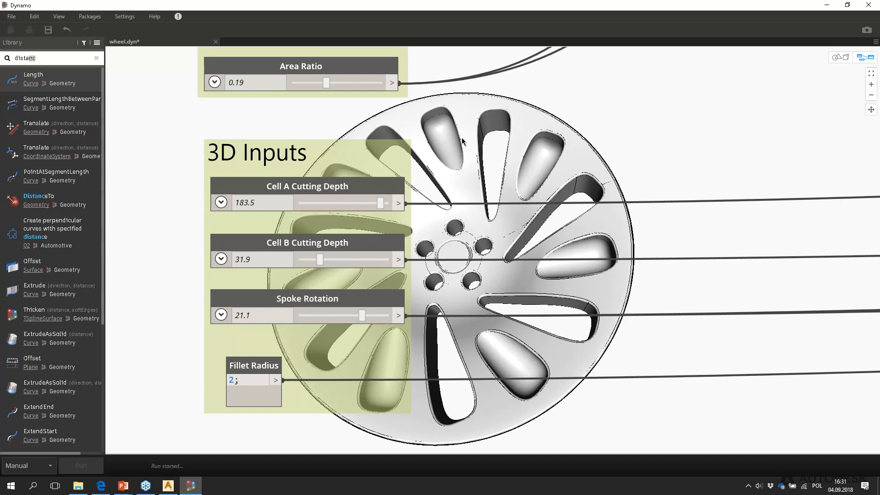
Set the Spoke Count to 9 and run the graph again.
scroll(435, 163, "down", 3)
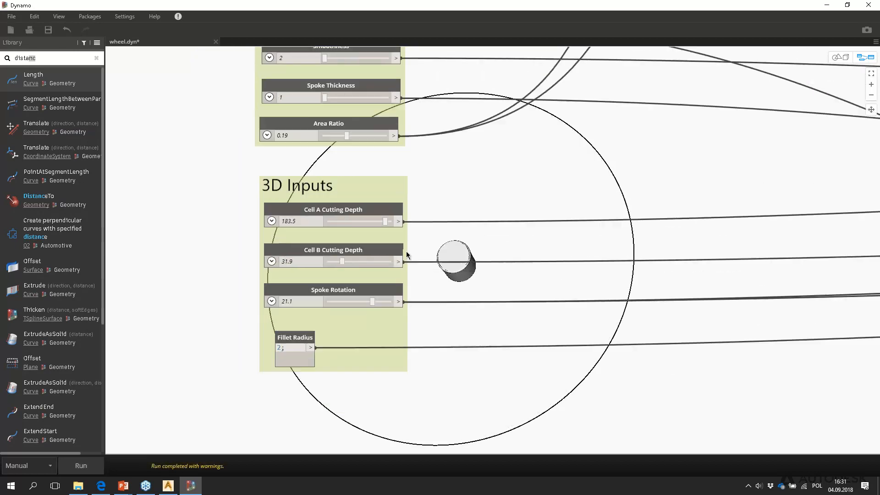
middle_click_drag(424, 157, 396, 287)
left_click_drag(339, 119, 328, 118)
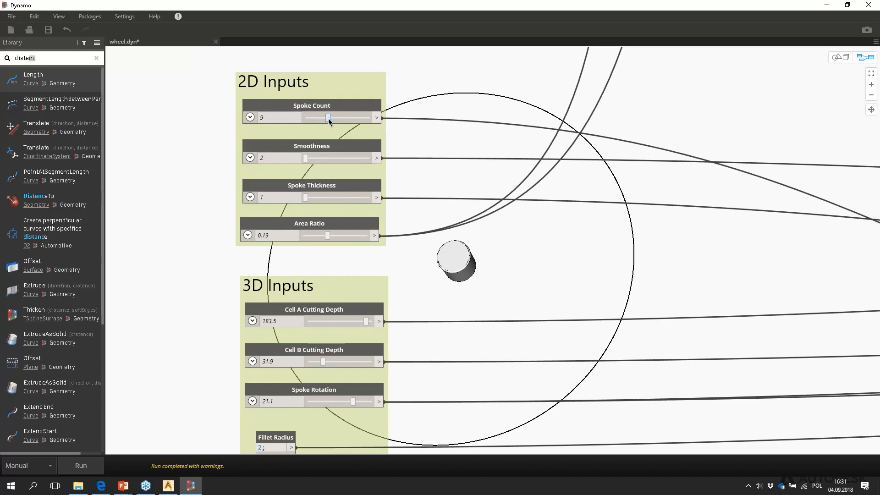
left_click(81, 466)
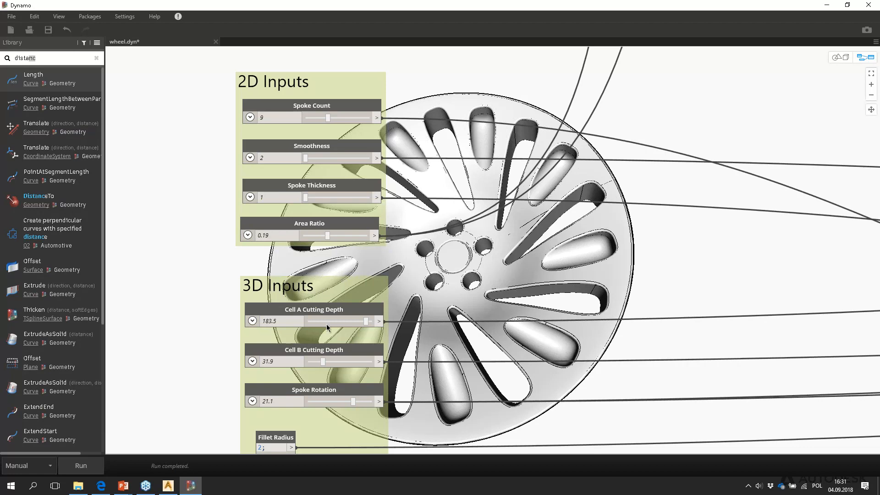
Set Cell B Cutting Depth to 14.2 and Area Ratio to 0.25, running the graph after each change.
scroll(342, 353, "up", 3)
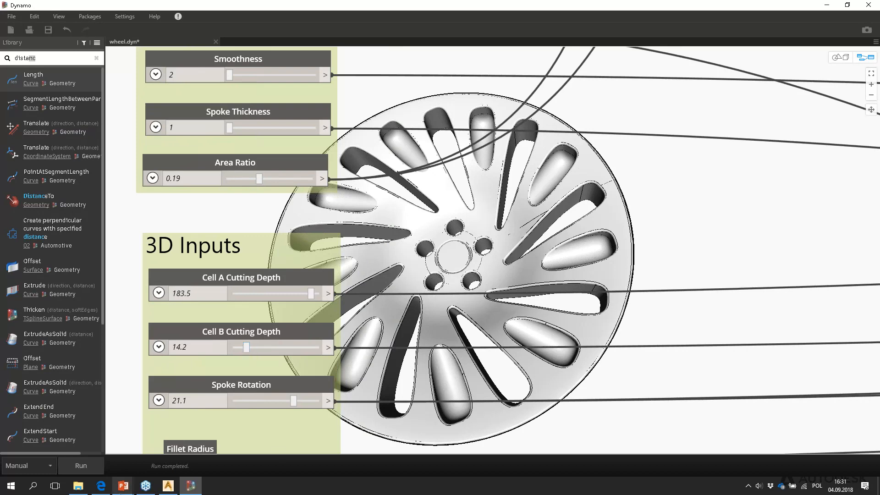
left_click(80, 465)
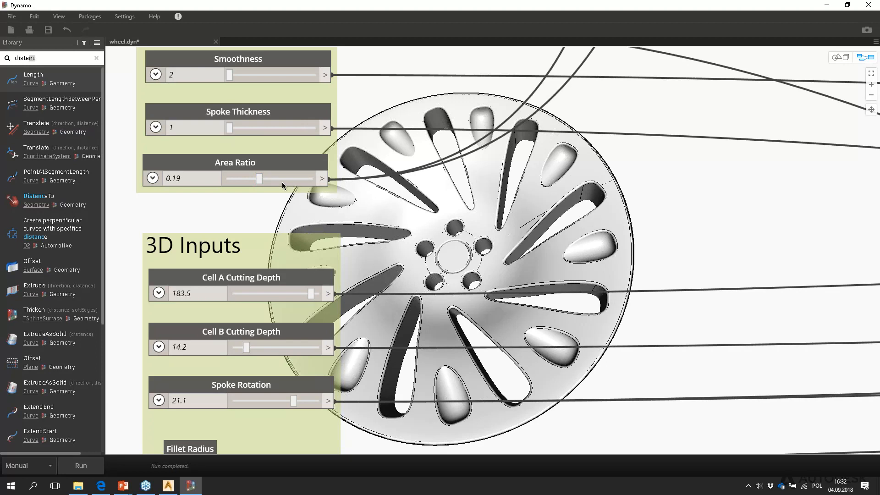
left_click_drag(259, 179, 264, 179)
left_click(80, 464)
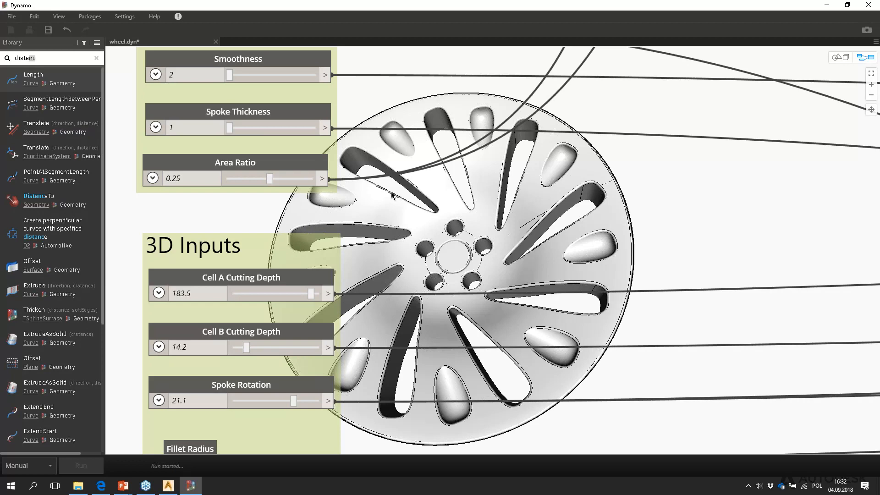
Inspect the updated wheel solid in 3D navigation and return to the graph.
left_click(839, 57)
scroll(512, 145, "down", 5)
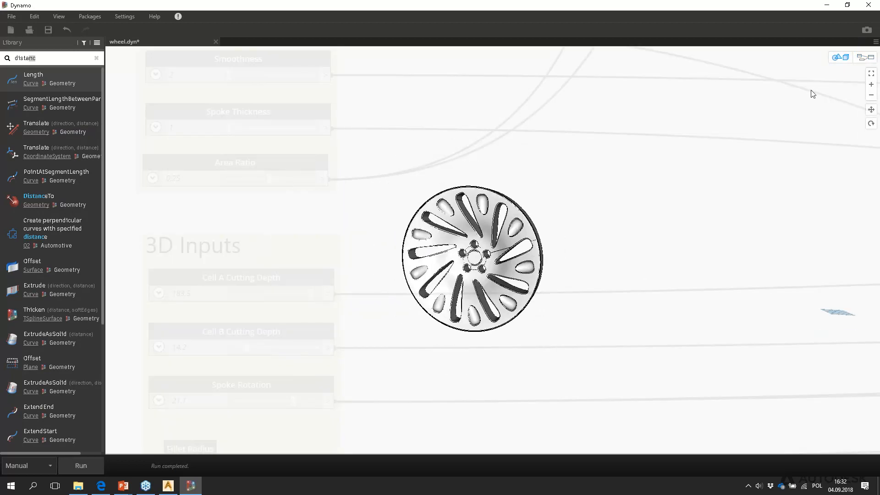
scroll(499, 271, "up", 5)
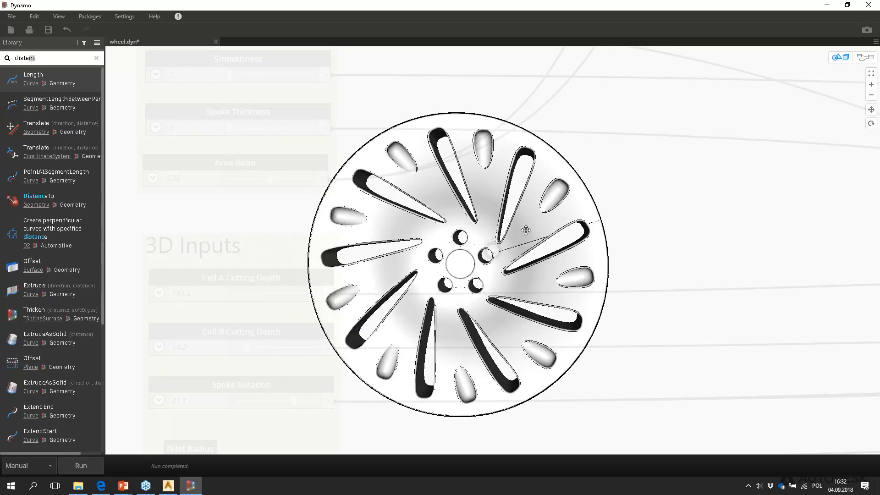
left_click(865, 57)
Connect the output of the final List.Flatten node to the input of the Bake to Alias node.
scroll(654, 163, "down", 3)
scroll(654, 163, "down", 2)
middle_click_drag(654, 164, 275, 234)
scroll(654, 211, "up", 1)
middle_click_drag(778, 179, 220, 197)
scroll(673, 167, "down", 1)
middle_click_drag(820, 177, 435, 179)
middle_click_drag(678, 204, 249, 218)
middle_click_drag(811, 183, 157, 306)
middle_click_drag(745, 194, 353, 244)
scroll(352, 243, "up", 1)
scroll(353, 243, "up", 5)
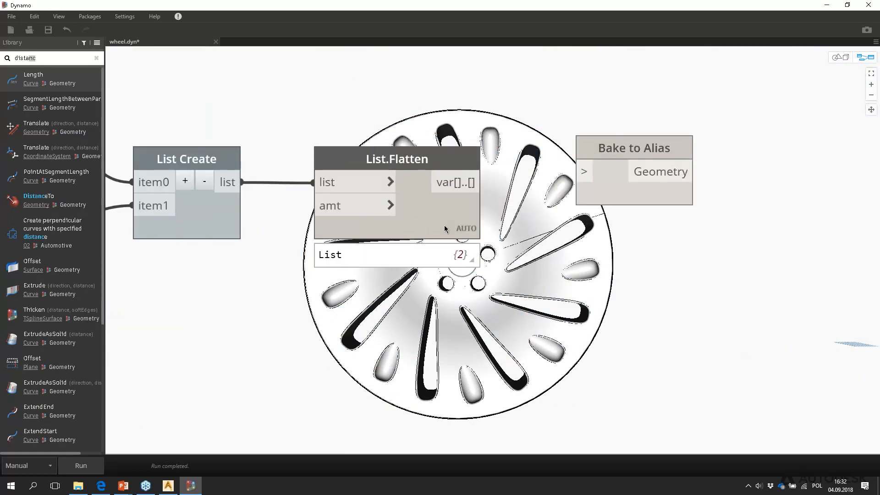
mouse_move(461, 252)
middle_click_drag(464, 255, 397, 288)
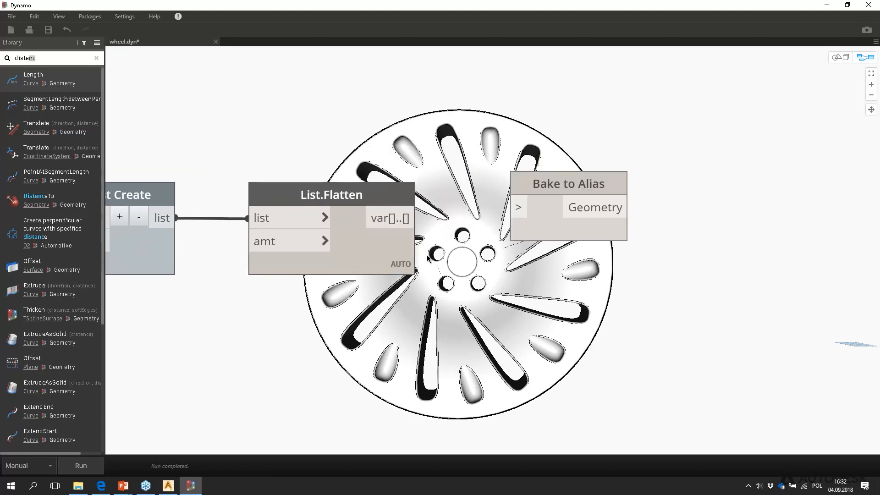
left_click_drag(401, 223, 518, 207)
Restore the Dynamo window to a smaller size, bake the wheel geometry to Alias and minimize Dynamo.
left_click_drag(173, 5, 501, 43)
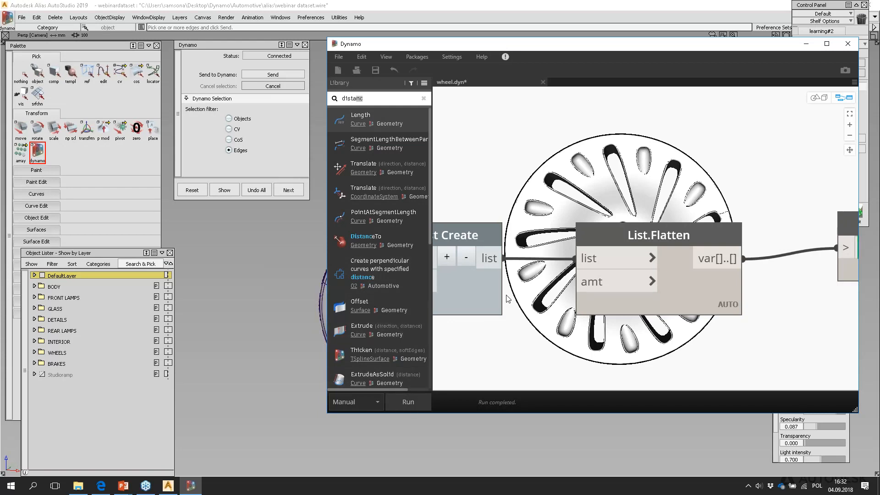
middle_click_drag(649, 181, 360, 130)
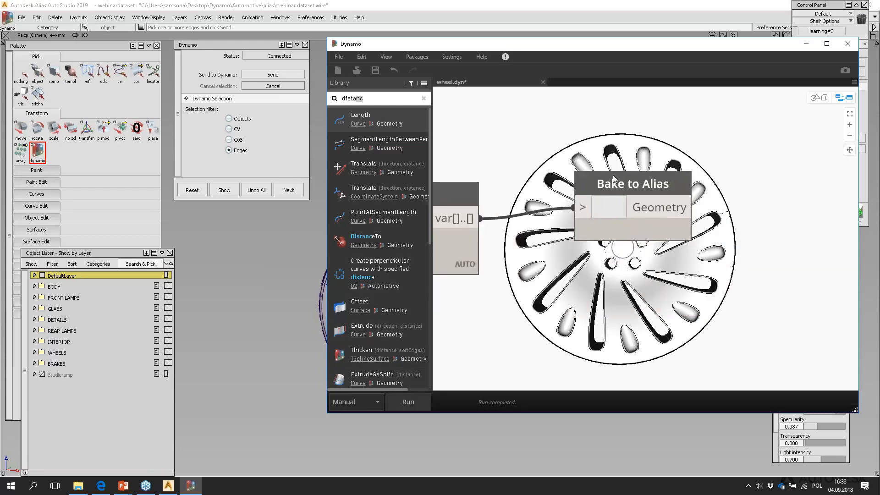
left_click(605, 211)
left_click(605, 213)
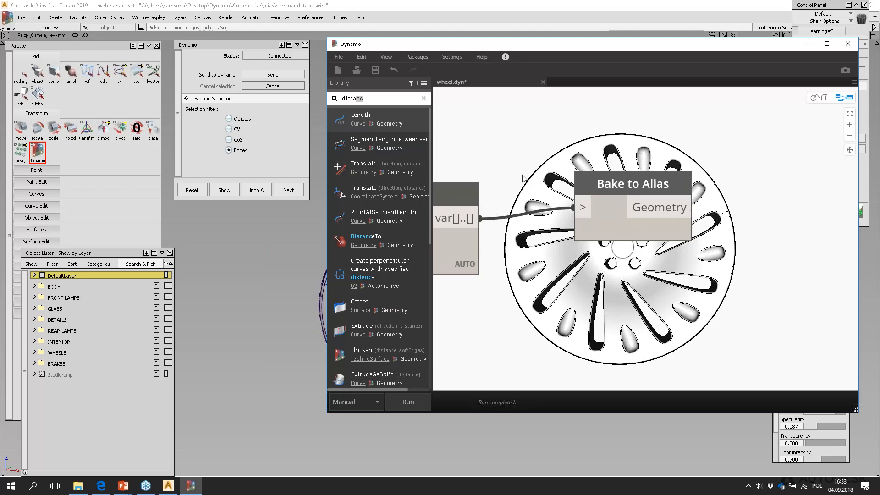
left_click(805, 44)
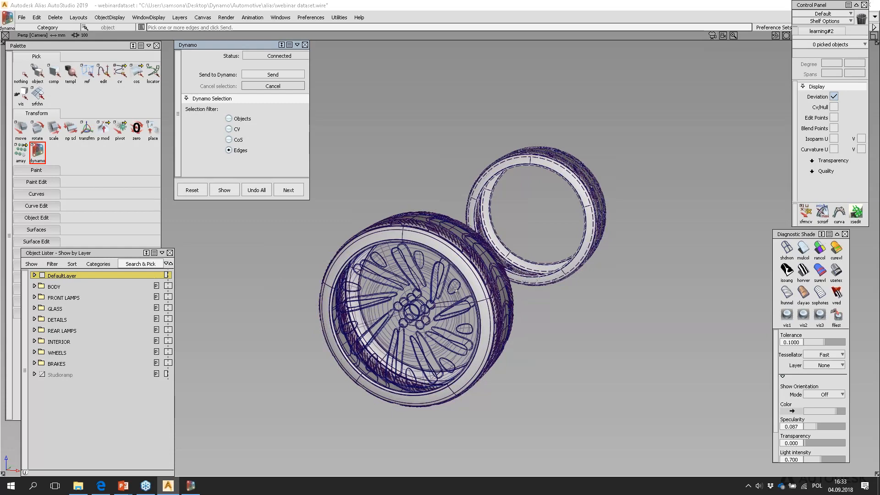
Clear the diagnostic shading, reapply multi-color shading to the whole model and face the baked wheel inside its tyre.
right_click_drag(482, 304, 518, 302, "alt+shift")
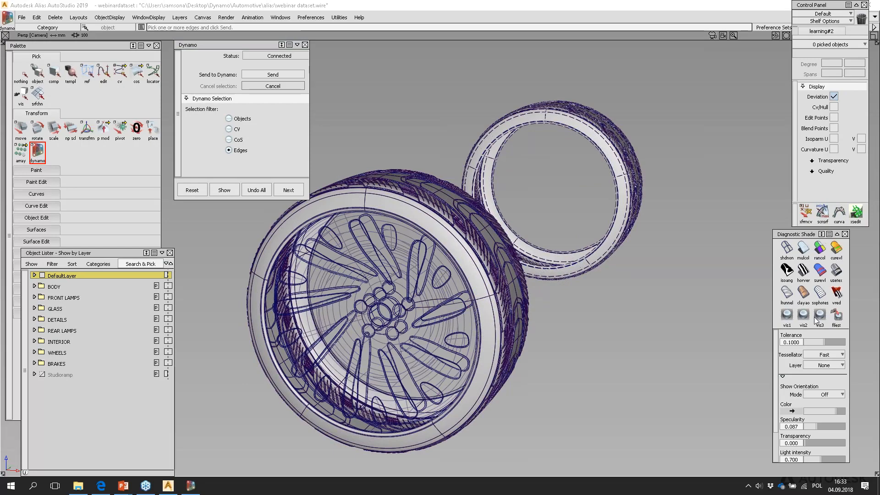
left_click(787, 248)
left_click(803, 248)
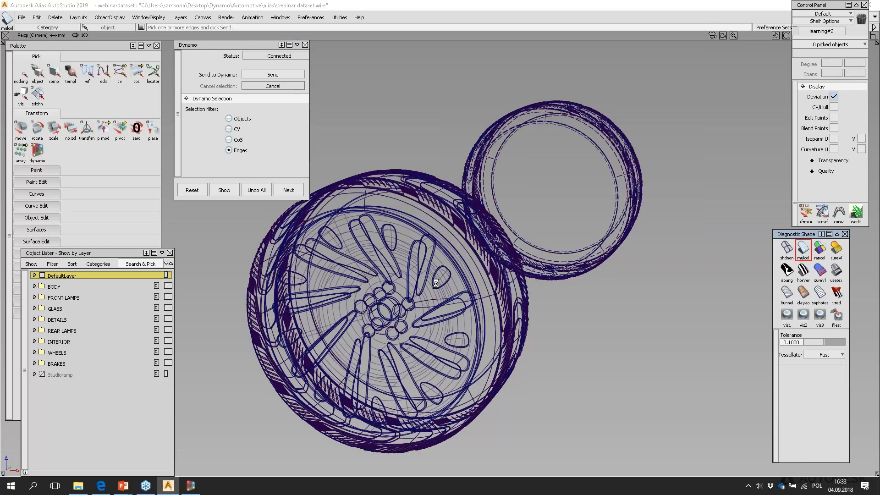
right_click_drag(406, 315, 402, 291, "alt+shift")
middle_click_drag(402, 292, 491, 248, "alt+shift")
right_click_drag(490, 248, 503, 264, "alt+shift")
left_click_drag(503, 264, 482, 243, "alt+shift")
right_click_drag(482, 244, 535, 257, "alt+shift")
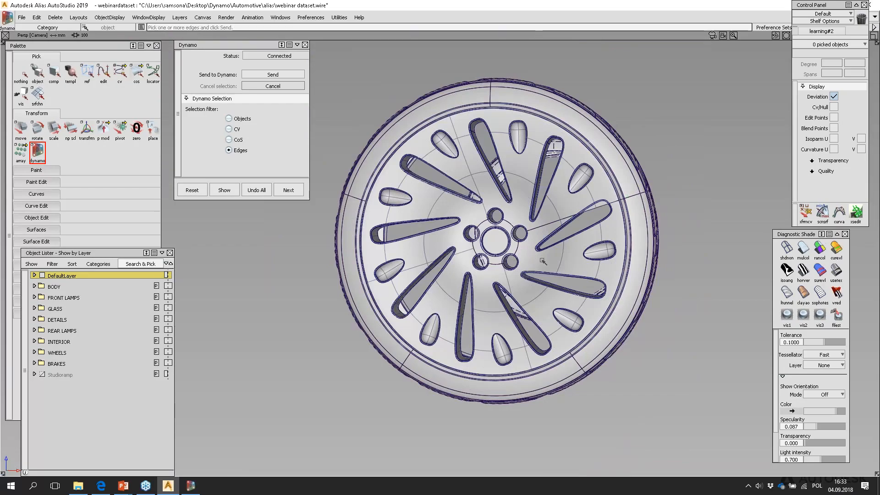
Examine the baked wheel and tyre from the other side, finishing with a close view of the second, empty tyre.
left_click_drag(543, 261, 588, 284, "alt+shift")
right_click_drag(589, 285, 436, 283, "alt+shift")
left_click_drag(397, 285, 760, 289, "alt+shift")
right_click_drag(760, 289, 402, 285, "alt+shift")
left_click_drag(402, 285, 433, 286, "alt+shift")
right_click_drag(433, 286, 344, 304, "alt+shift")
left_click_drag(378, 289, 403, 302, "alt+shift")
mouse_move(404, 303)
right_mouse_down("alt+shift")
mouse_move(385, 293)
mouse_move(394, 295)
right_mouse_up("alt+shift")
mouse_move(394, 296)
left_mouse_down("alt+shift")
mouse_move(378, 290)
mouse_move(527, 281)
mouse_move(389, 285)
left_mouse_up("alt+shift")
right_click_drag(391, 298, 387, 282, "alt+shift")
left_click_drag(388, 282, 383, 208, "alt+shift")
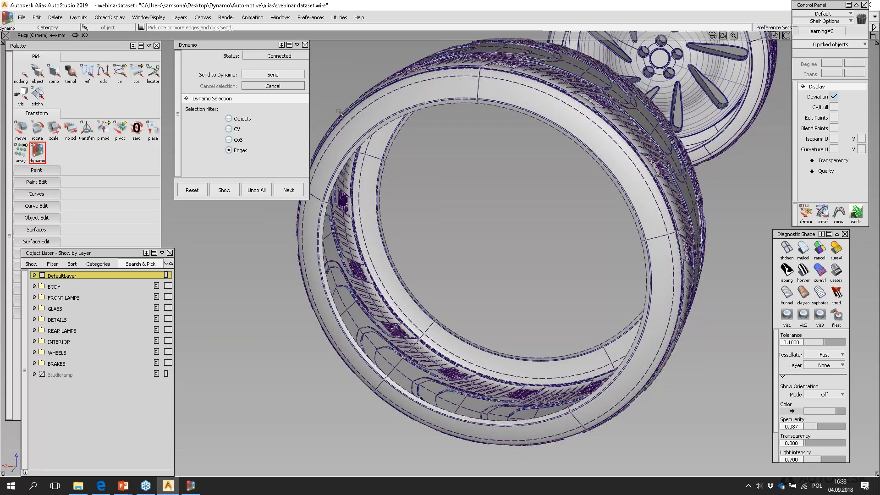
Switch back to Dynamo and open Wheel_TSpline.dyn from the webinar folder in place of the current graph.
left_click(190, 485)
left_click_drag(575, 44, 361, 70)
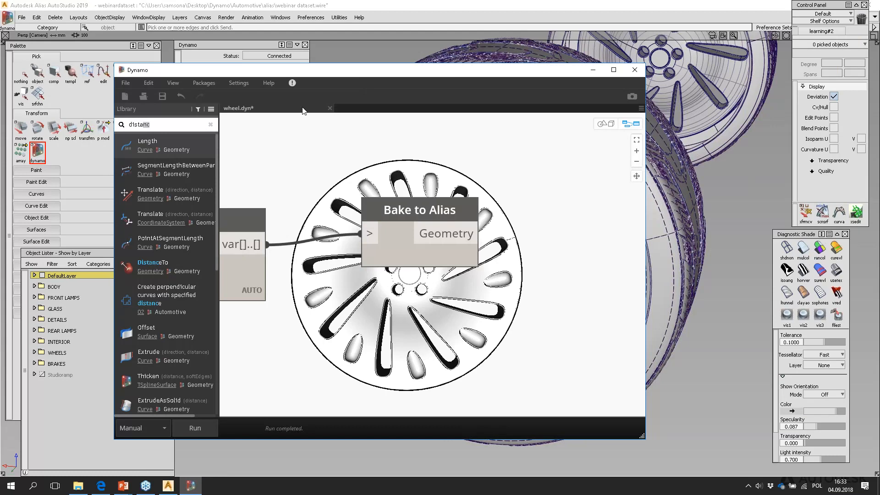
left_click(451, 276)
left_click(143, 95)
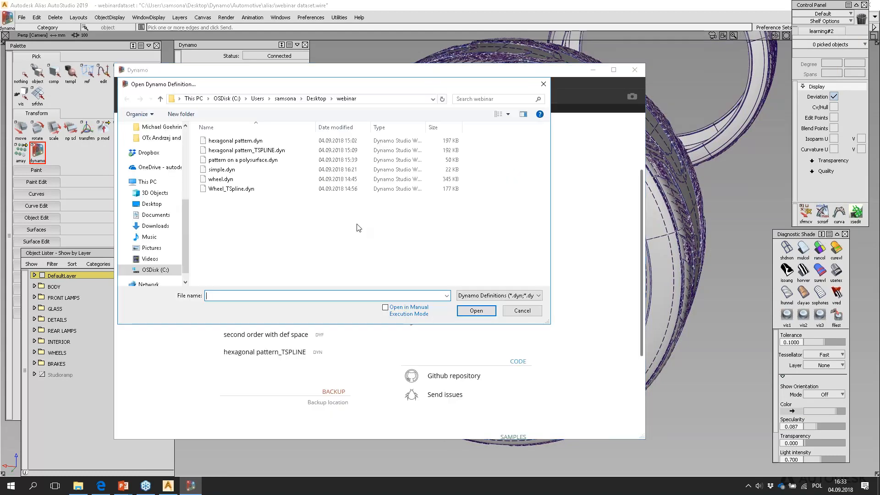
left_click(226, 190)
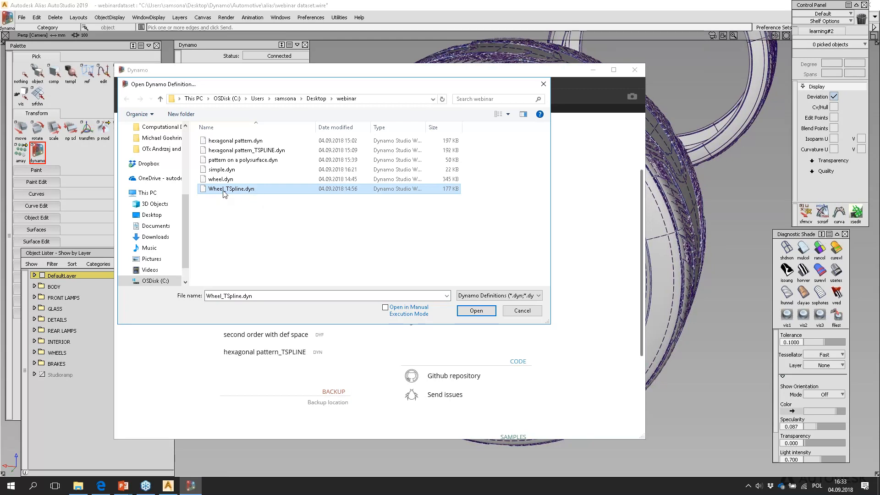
left_click(475, 310)
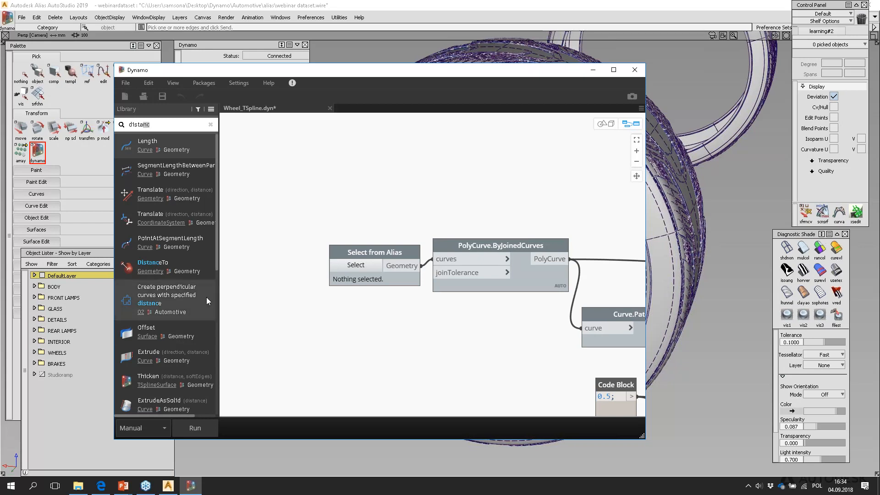
Widen the library slightly and check the experimental setting that enables T-Spline nodes.
left_click_drag(221, 261, 262, 248)
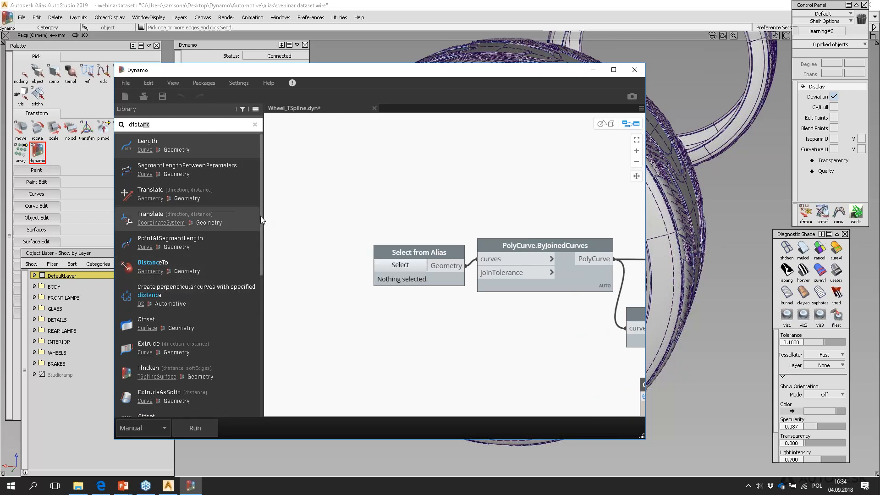
left_click_drag(260, 216, 227, 215)
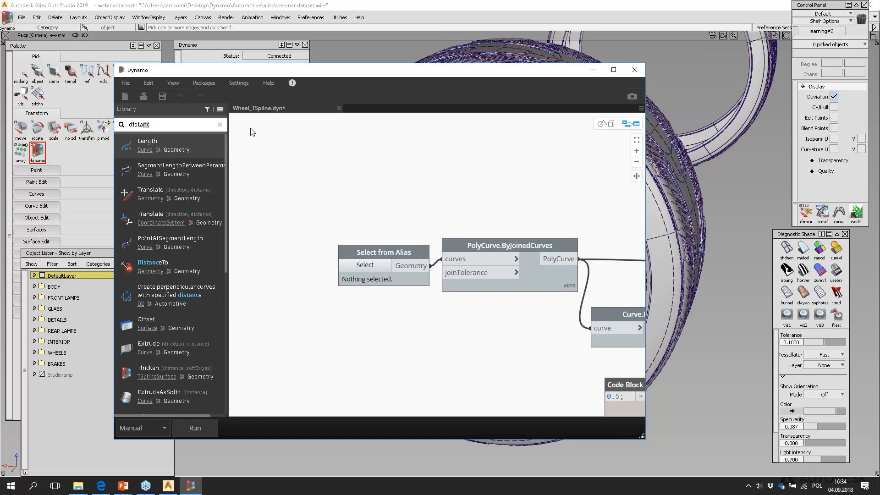
left_click(236, 83)
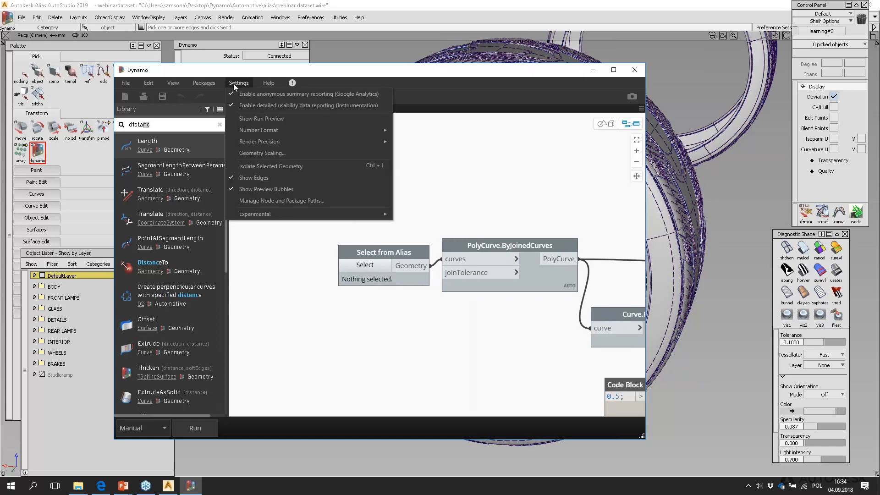
mouse_move(263, 215)
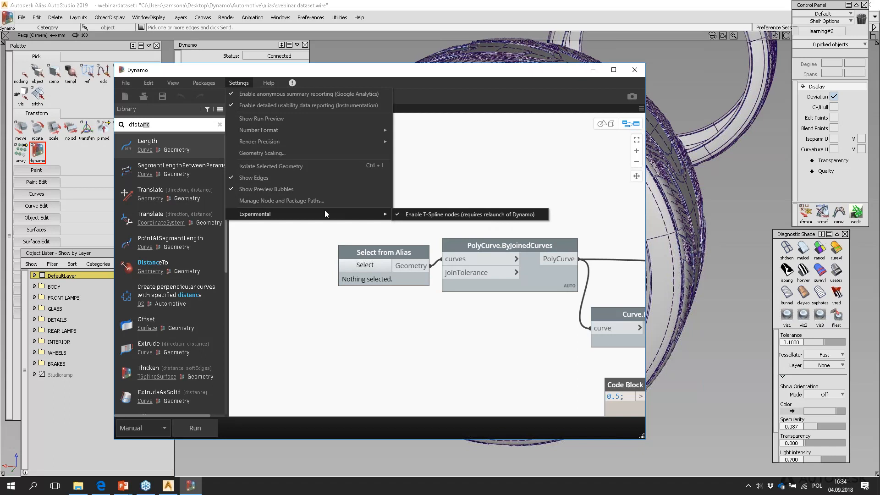
left_click(260, 213)
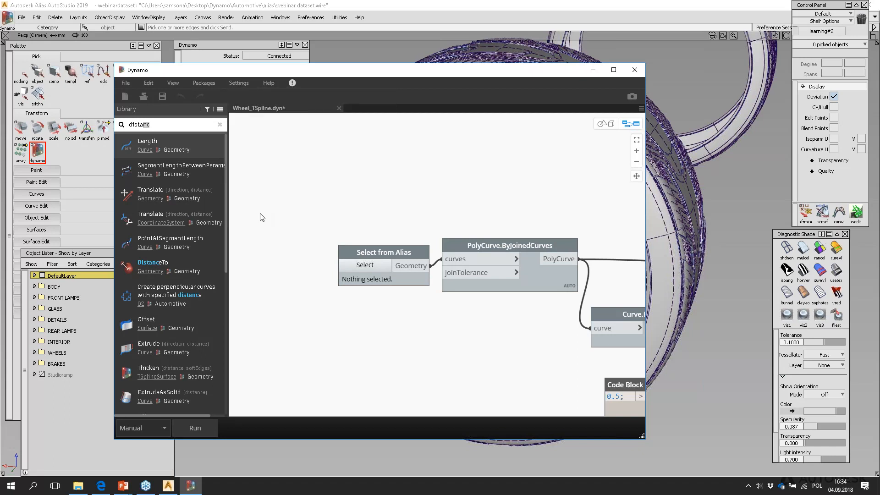
Start the Select from Alias node's selection, reapply multi-color shading and pick the first two inner edge segments of the empty tyre.
left_click(366, 269)
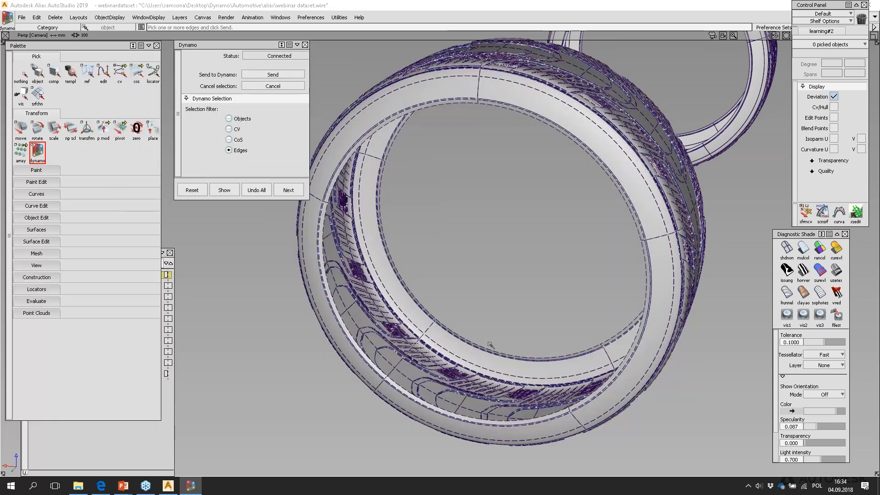
right_click_drag(496, 339, 500, 335, "ctrl+shift")
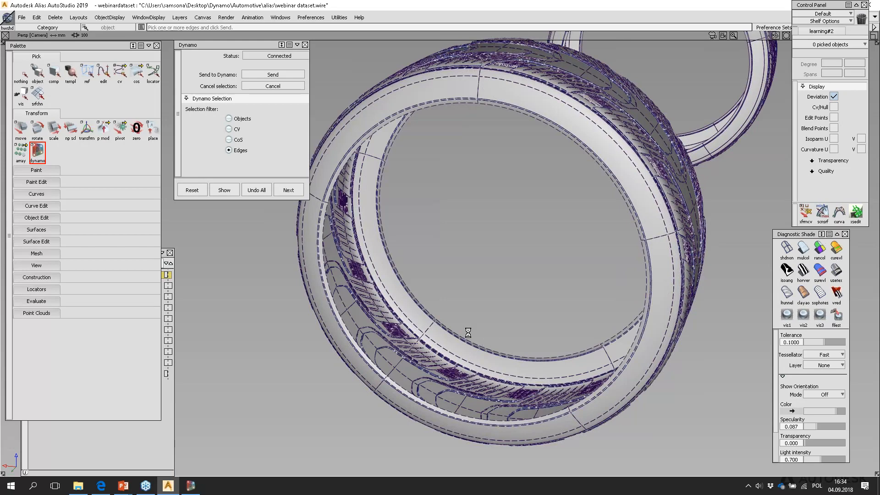
right_click_drag(500, 334, 428, 326, "alt+shift")
left_click(802, 249)
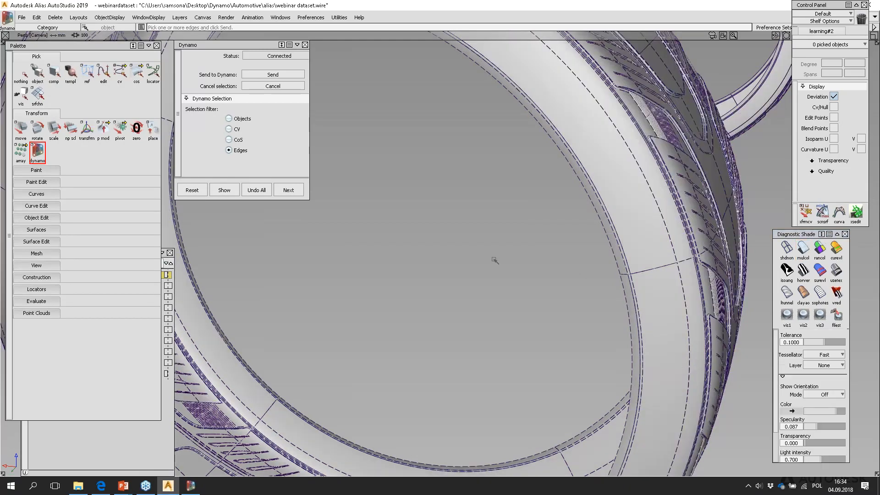
middle_click_drag(433, 141, 431, 241, "alt+shift")
left_click(432, 183)
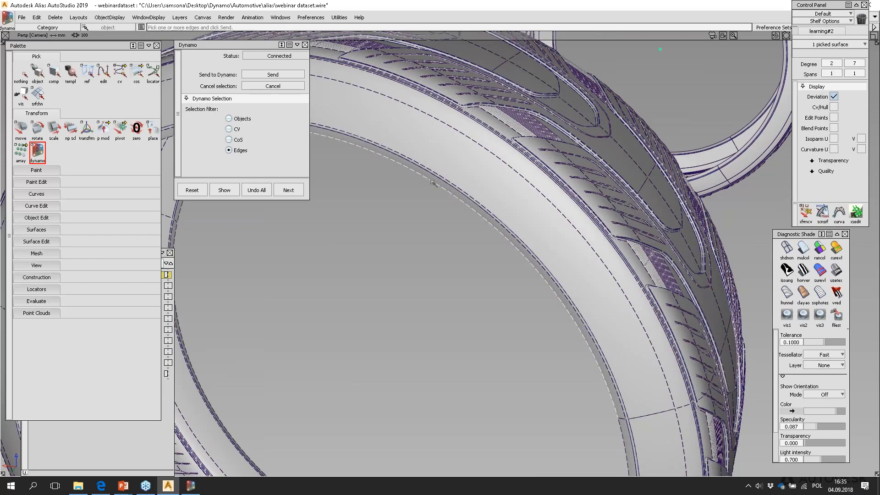
left_click_drag(451, 283, 426, 158, "alt+shift")
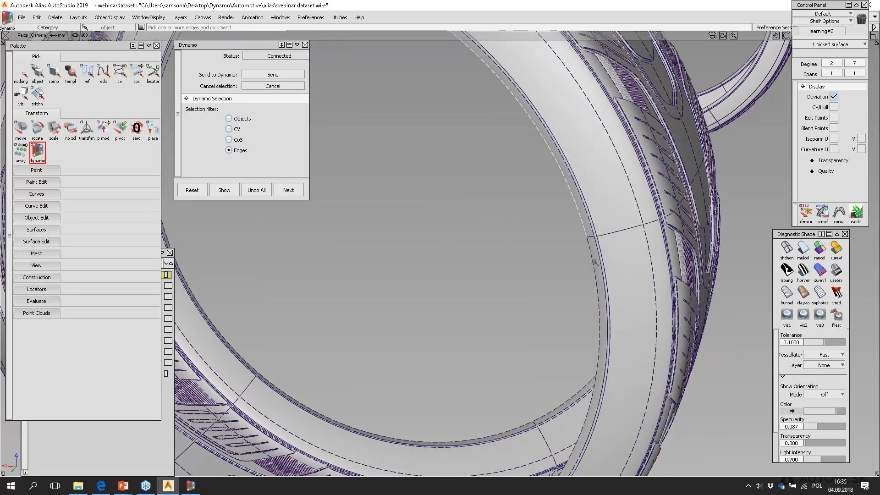
left_click(592, 266)
Pick the remaining three segments around the empty tyre's inner edge and finish the Dynamo selection.
middle_click_drag(534, 331, 587, 190, "alt+shift")
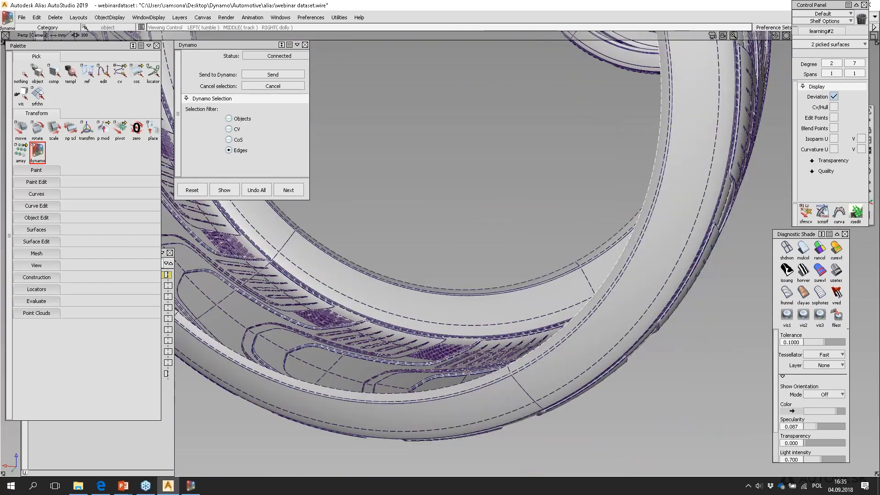
left_click(475, 380)
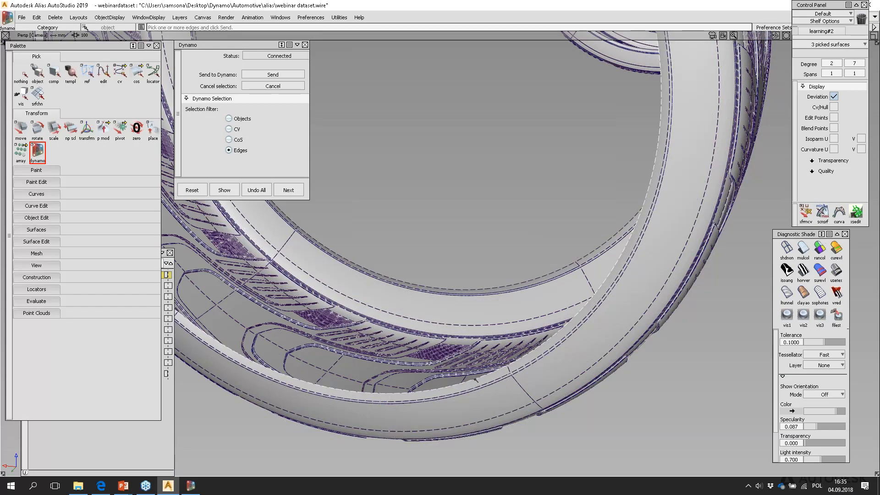
mouse_move(386, 216)
middle_mouse_down("alt+shift")
mouse_move(550, 267)
mouse_move(534, 339)
middle_mouse_up("alt+shift")
mouse_move(419, 238)
middle_mouse_down("alt+shift")
mouse_move(618, 257)
mouse_move(605, 183)
middle_mouse_up("alt+shift")
left_click(351, 266)
middle_click_drag(460, 143, 426, 326, "alt+shift")
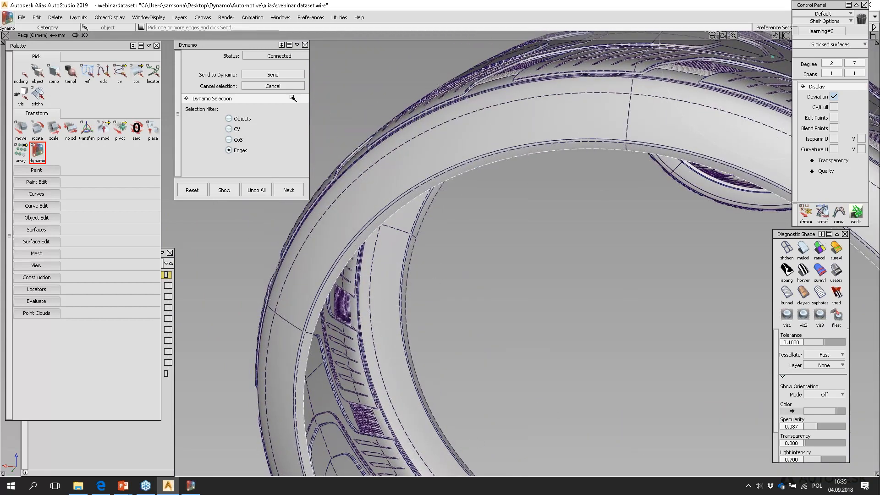
left_click(279, 85)
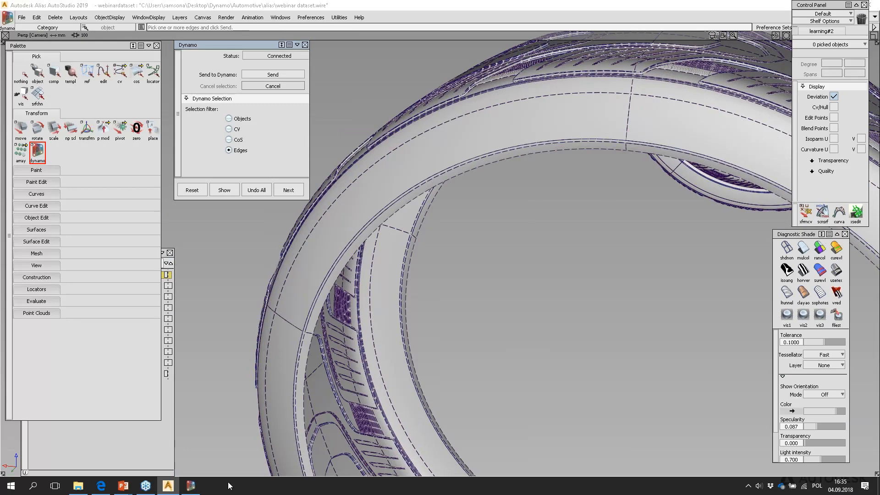
Return to Dynamo and look over the Wheel_TSpline graph through to its last nodes.
left_click(190, 485)
scroll(512, 212, "up", 5)
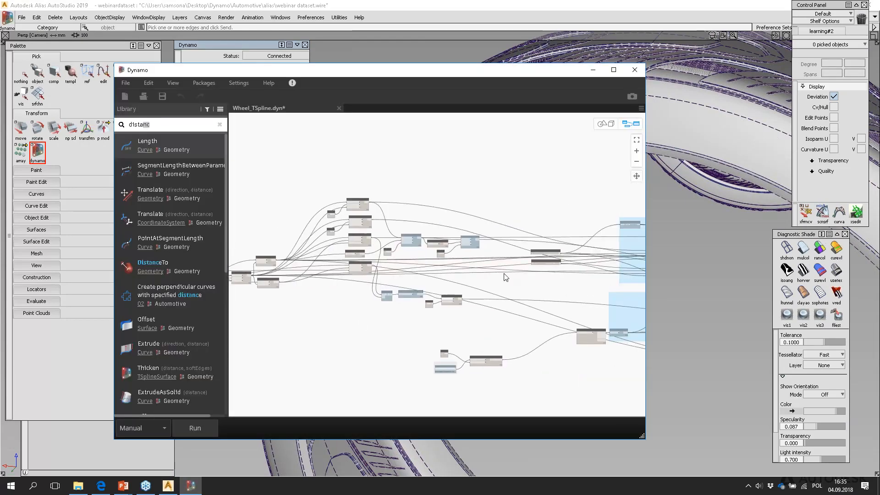
middle_click_drag(486, 270, 221, 292)
middle_click_drag(614, 235, 421, 216)
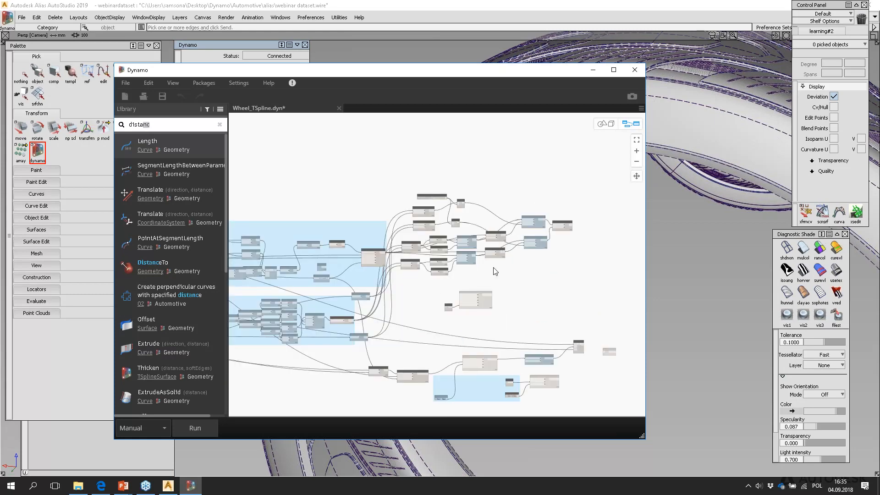
Run the Wheel_TSpline graph and maximize the Dynamo window.
scroll(495, 270, "up", 2)
left_click(196, 427)
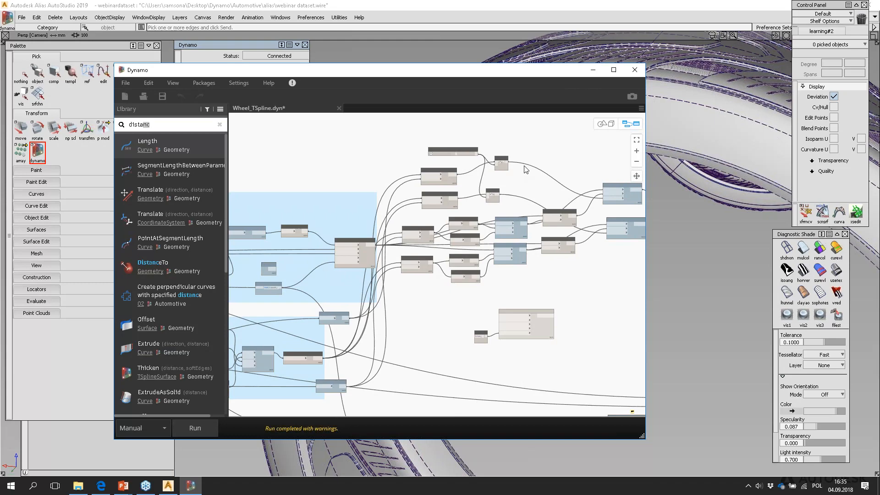
scroll(463, 163, "down", 5)
middle_click_drag(408, 181, 541, 179)
scroll(313, 212, "up", 4)
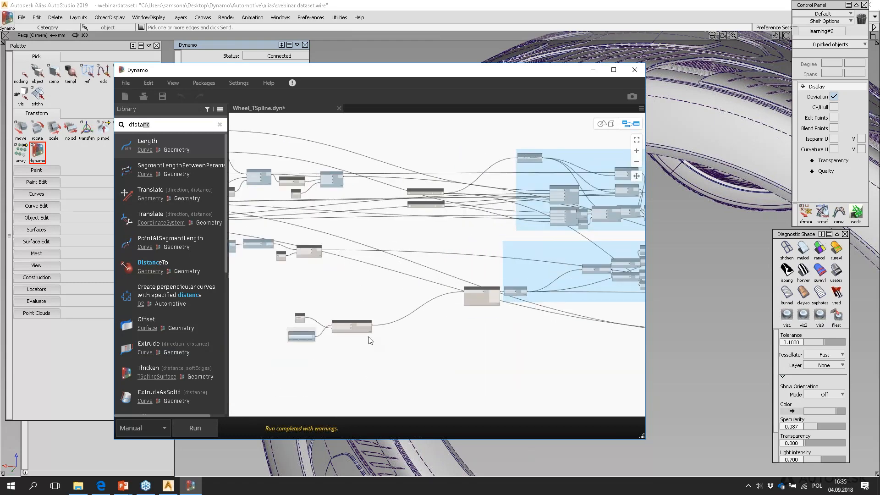
left_click(613, 70)
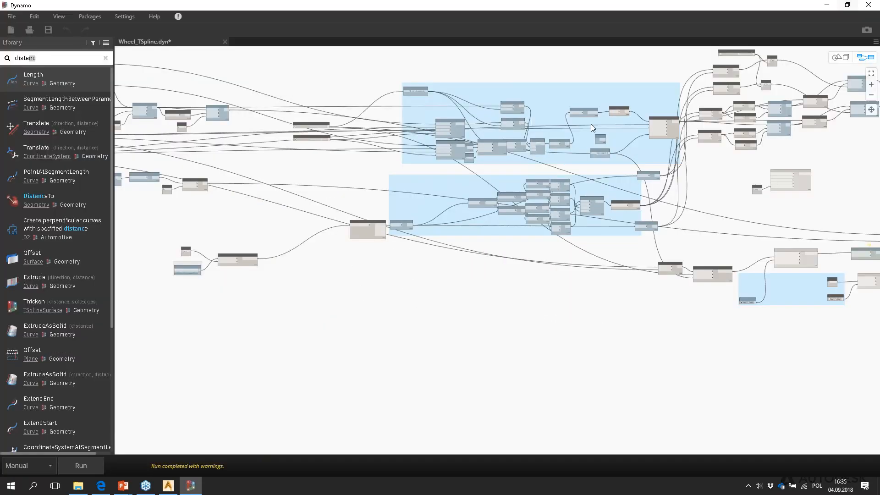
Examine the nodes that import wheel_component_01.tsm as a T-Spline surface in smooth mode.
scroll(229, 266, "up", 5)
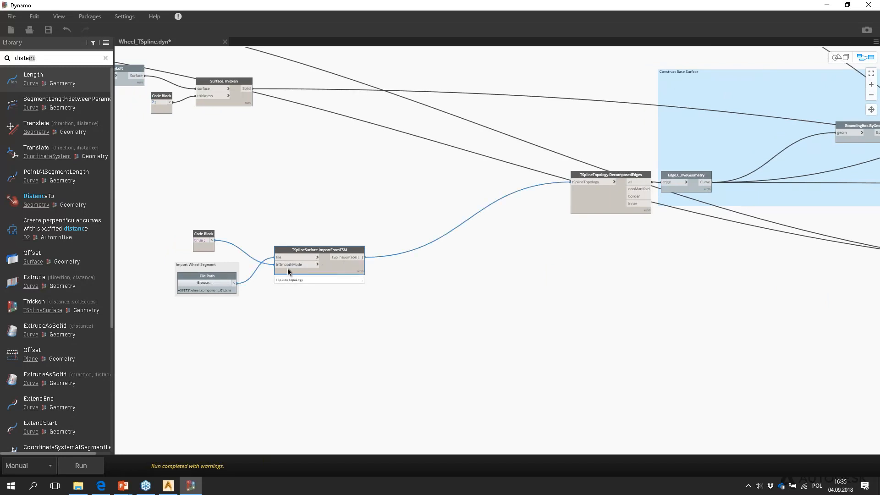
scroll(240, 265, "up", 3)
scroll(293, 340, "up", 3)
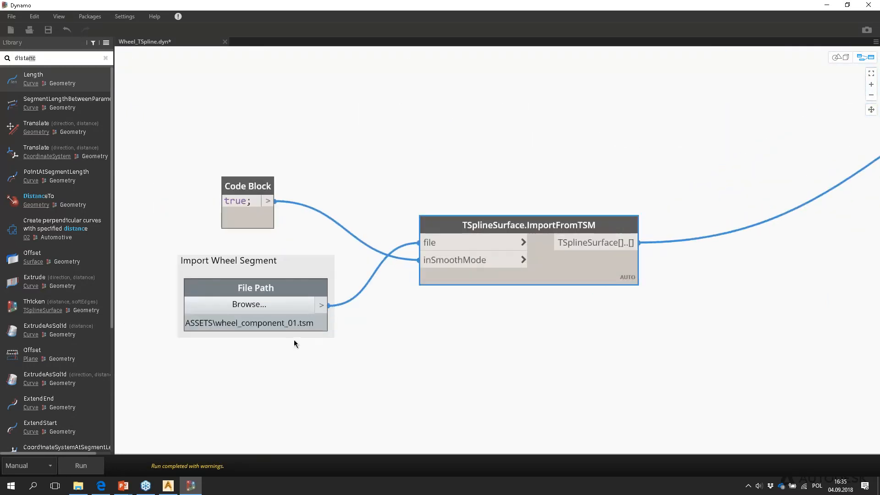
scroll(378, 268, "down", 1)
middle_click_drag(410, 211, 400, 235)
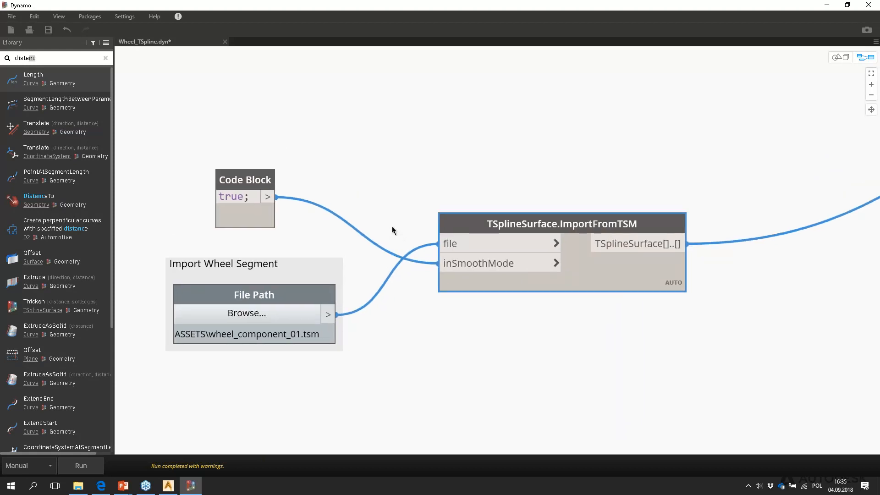
Inspect the imported T-Spline wheel segment in the 3D preview from a closer angle and return to graph navigation.
mouse_move(589, 229)
left_click(838, 57)
scroll(602, 211, "up", 5)
mouse_move(602, 211)
right_mouse_down()
mouse_move(621, 230)
mouse_move(536, 247)
mouse_move(412, 237)
mouse_move(402, 218)
mouse_move(466, 235)
mouse_move(569, 237)
mouse_move(582, 218)
mouse_move(633, 235)
mouse_move(637, 252)
mouse_move(628, 263)
mouse_move(570, 247)
mouse_move(552, 215)
right_mouse_up()
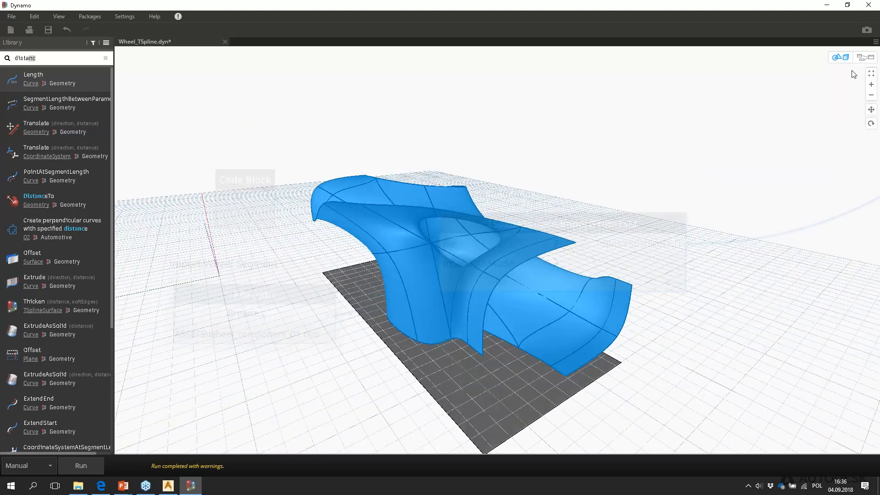
left_click(850, 59)
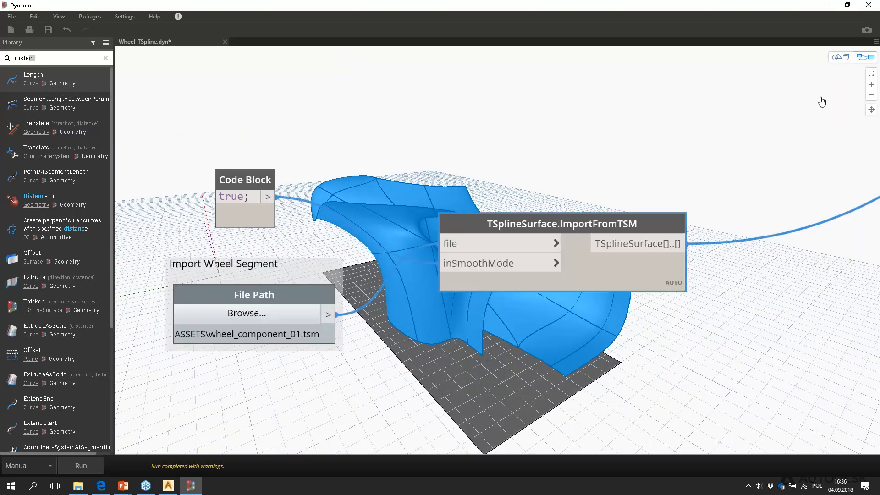
Follow the graph from the T-Spline import to the TSplineTopology.DecomposedEdges and Edge.CurveGeometry nodes.
scroll(511, 232, "down", 5)
middle_click_drag(561, 125, 432, 177)
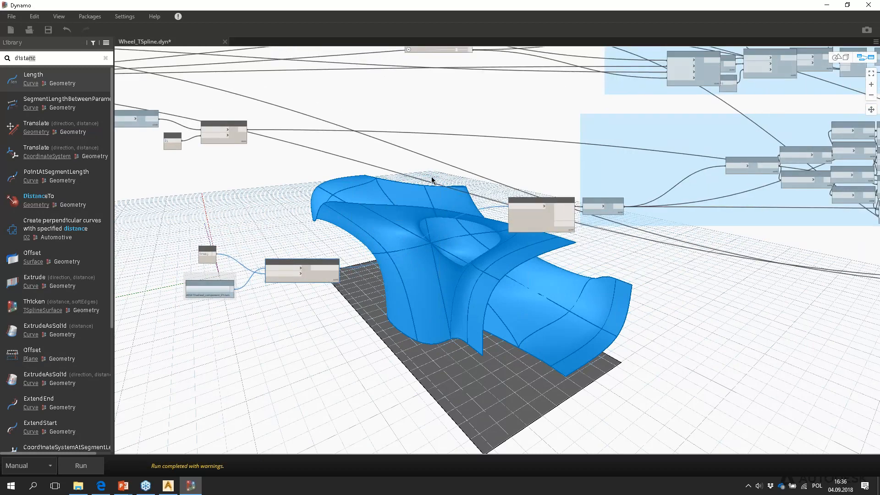
scroll(413, 235, "up", 3)
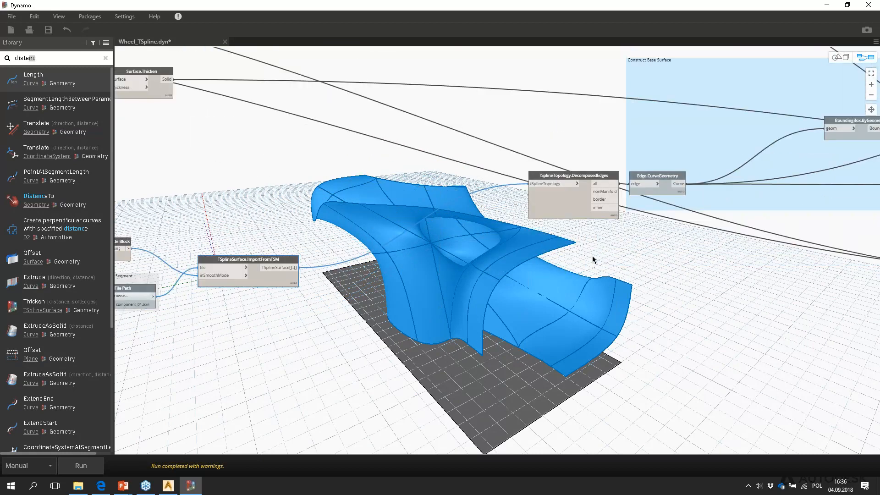
Examine the node graph and the spoke line network inside the wheel rim in the 3D view.
scroll(383, 278, "down", 5)
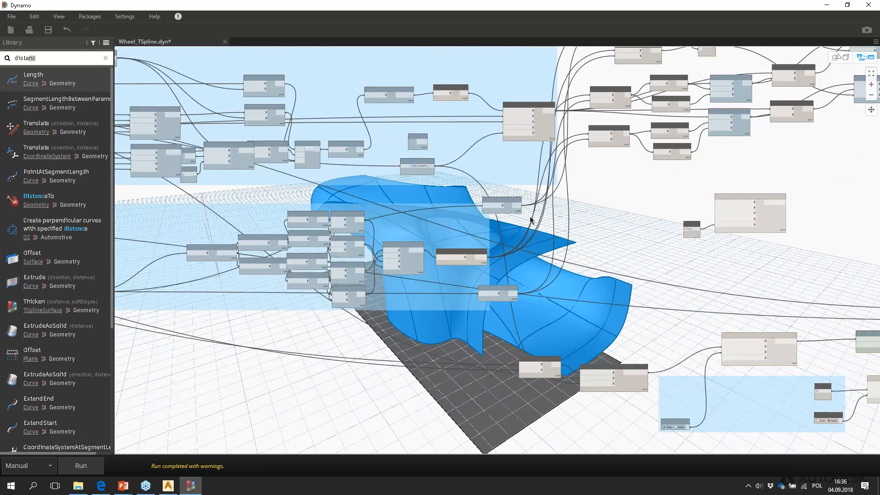
scroll(529, 219, "down", 3)
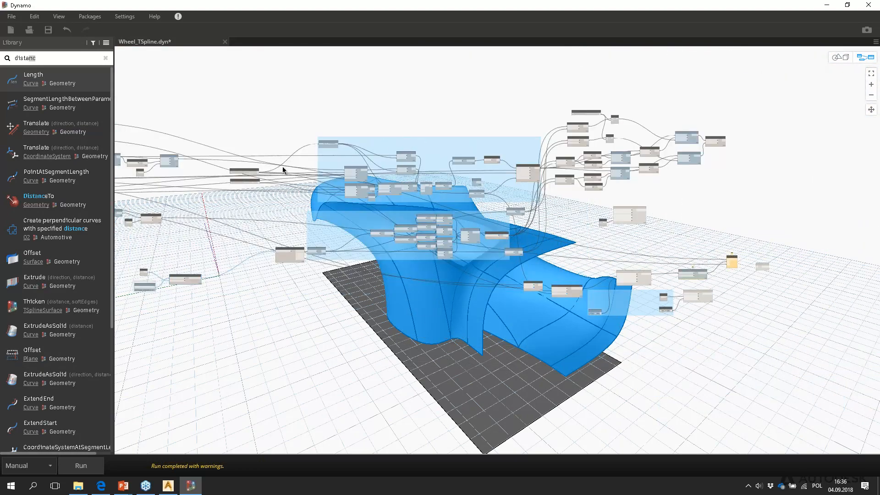
scroll(714, 138, "up", 5)
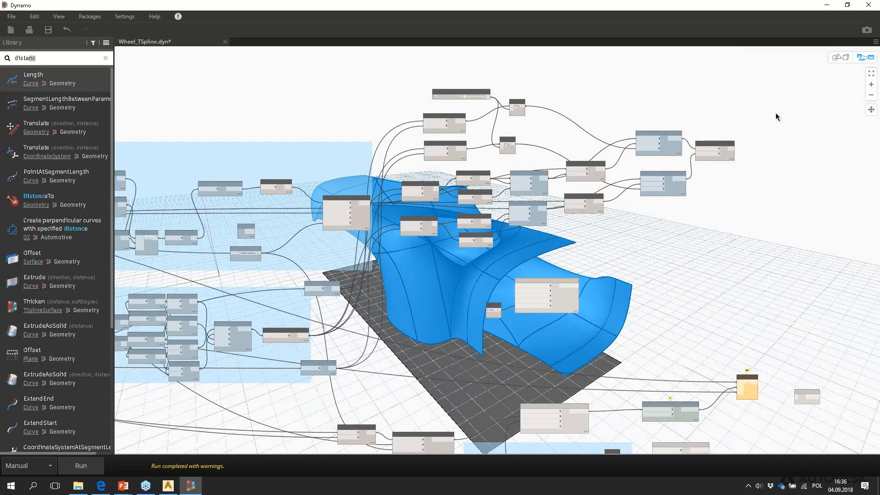
left_click(840, 57)
scroll(804, 121, "down", 3)
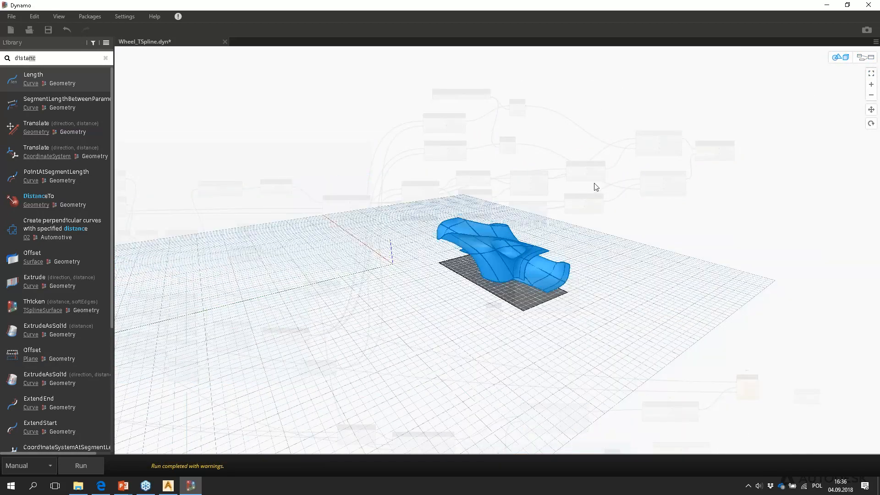
left_click(864, 57)
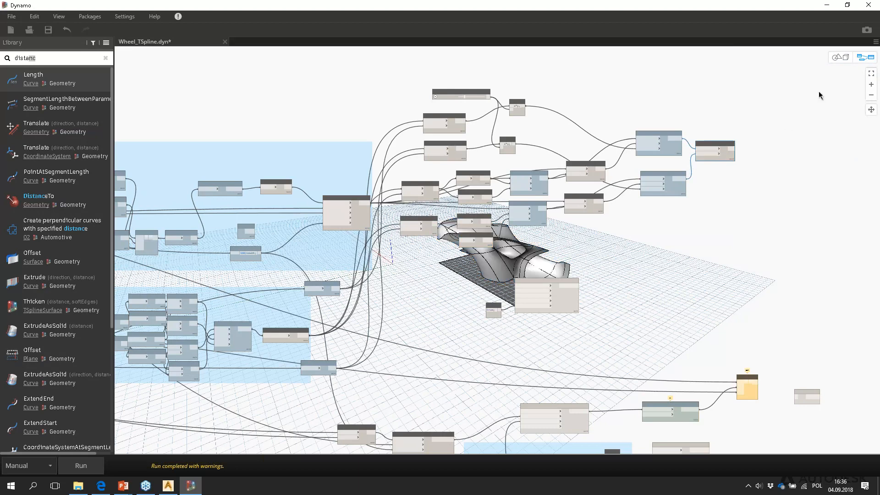
left_click(837, 57)
left_click(864, 58)
left_click(838, 58)
left_click(871, 74)
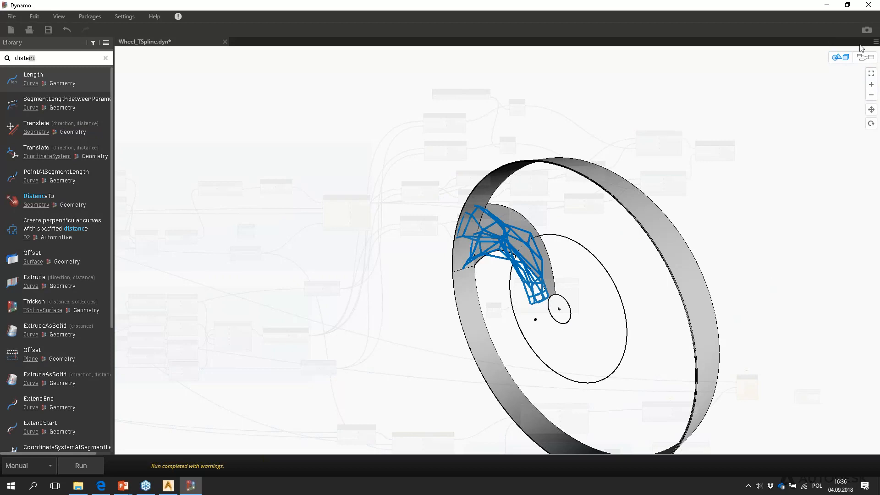
key("ctrl+b")
scroll(330, 254, "up", 6)
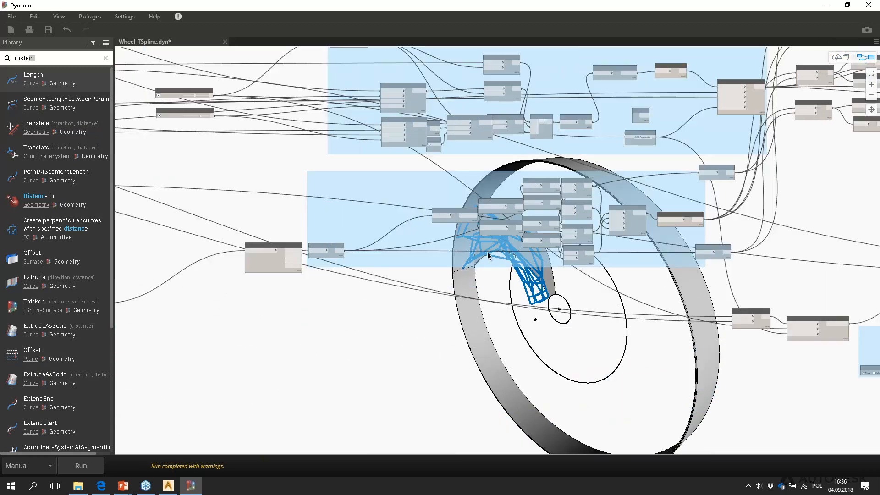
Turn on the geometry preview of the Edge.CurveGeometry node and frame the imported T-Spline surface in the 3D view.
right_click(338, 249)
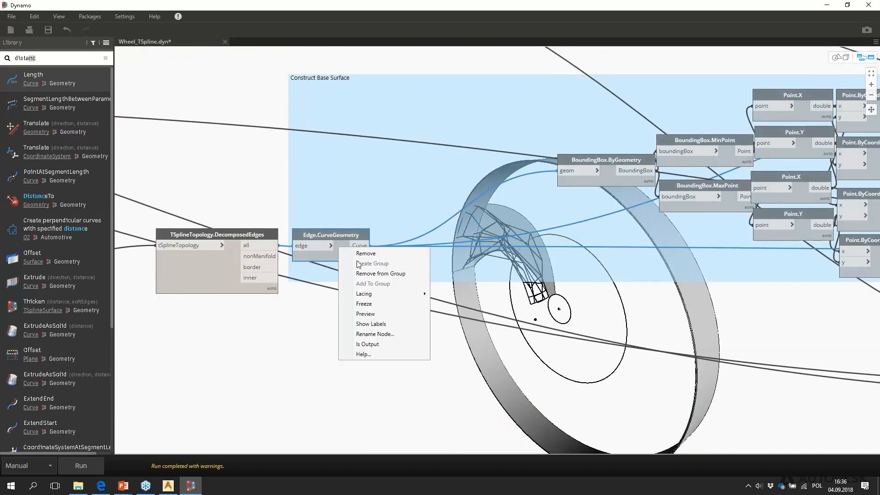
left_click(367, 314)
left_click(840, 58)
left_click(865, 58)
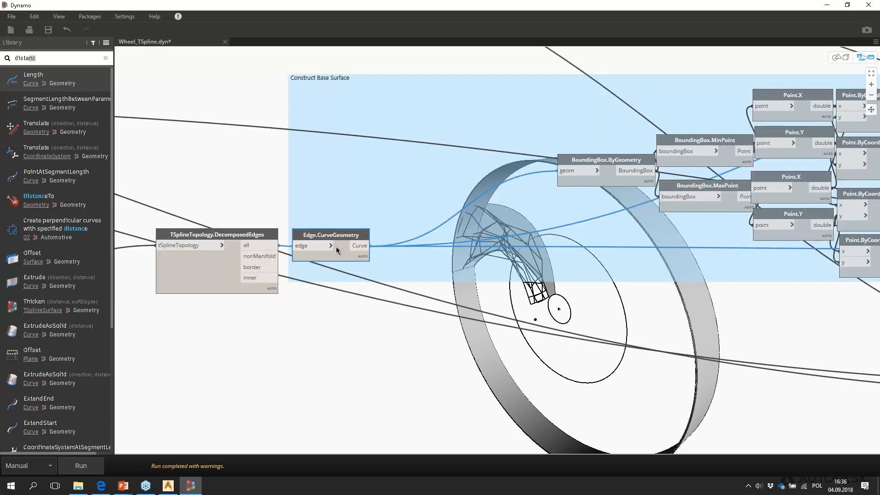
left_click(840, 57)
left_click(871, 74)
scroll(502, 259, "up", 1)
scroll(572, 249, "up", 3)
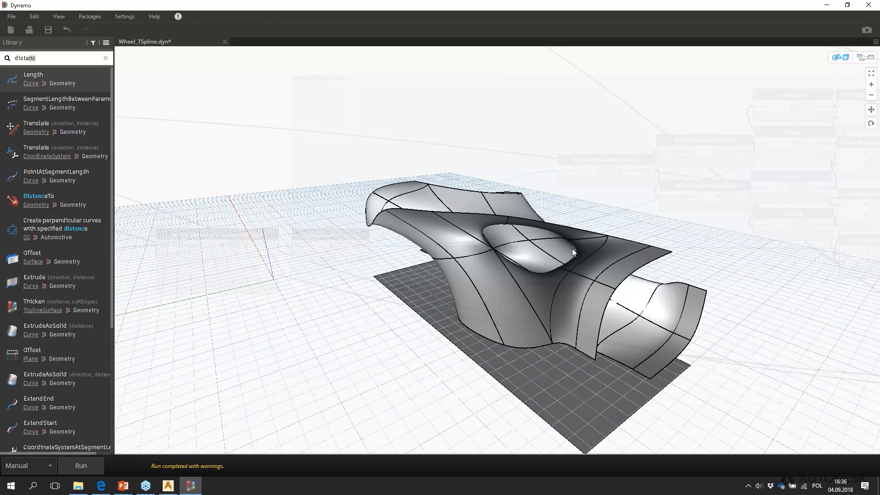
Locate TSplineTopology.DecomposedEdges and select the adjoining Edge.CurveGeometry node to highlight its edge curves on the surface.
left_click(865, 57)
middle_click_drag(277, 279, 561, 212)
scroll(256, 281, "up", 4)
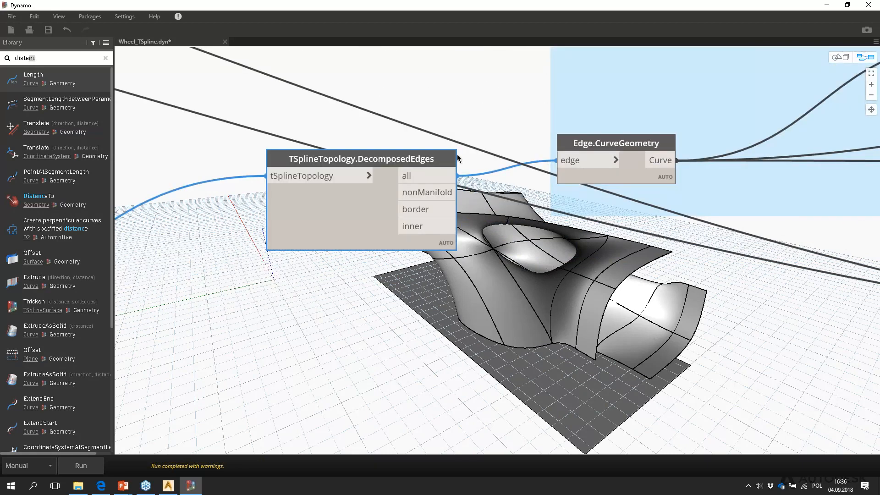
middle_click_drag(569, 174, 532, 178)
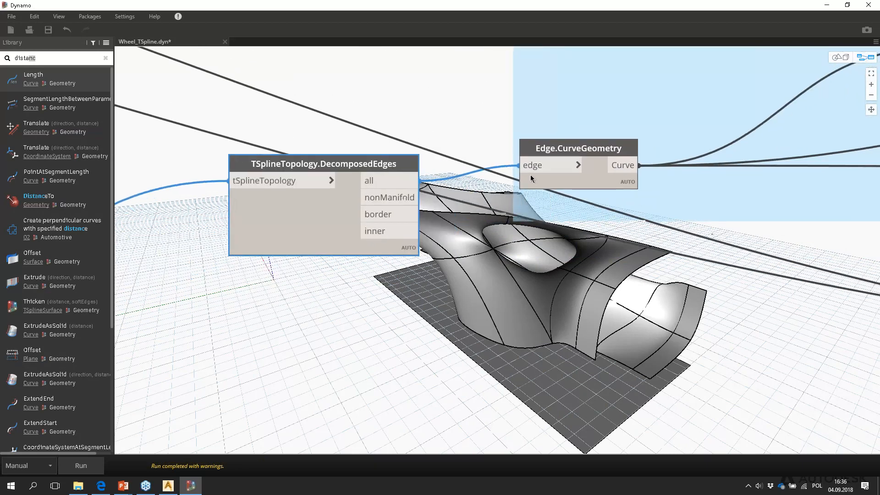
left_click(594, 171)
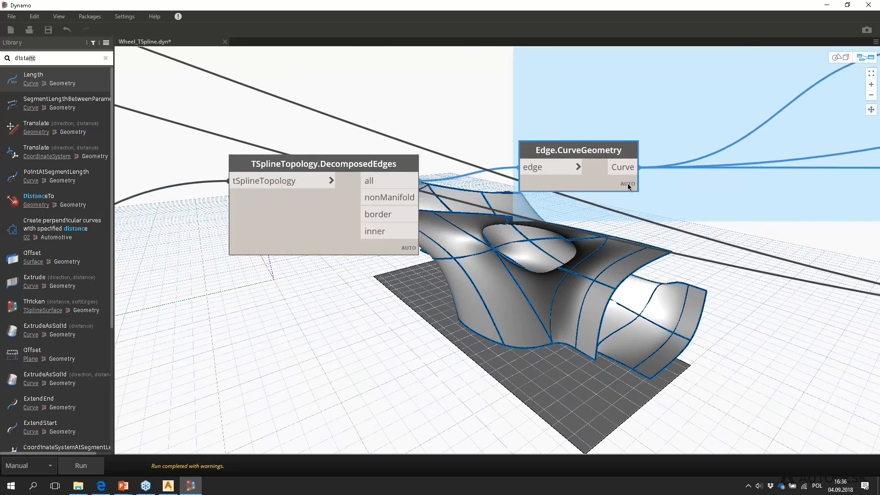
Examine the graph from the base surface group to the nodes that compute UV points, normals, distances and translated lines.
middle_click_drag(625, 205, 309, 281)
scroll(476, 254, "down", 3)
scroll(476, 254, "down", 1)
middle_click_drag(248, 260, 415, 254)
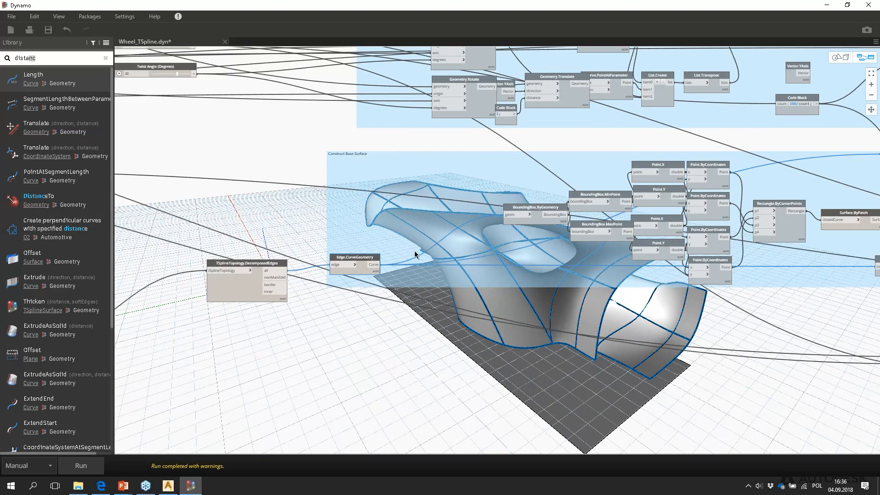
scroll(748, 132, "down", 2)
middle_click_drag(748, 132, 281, 278)
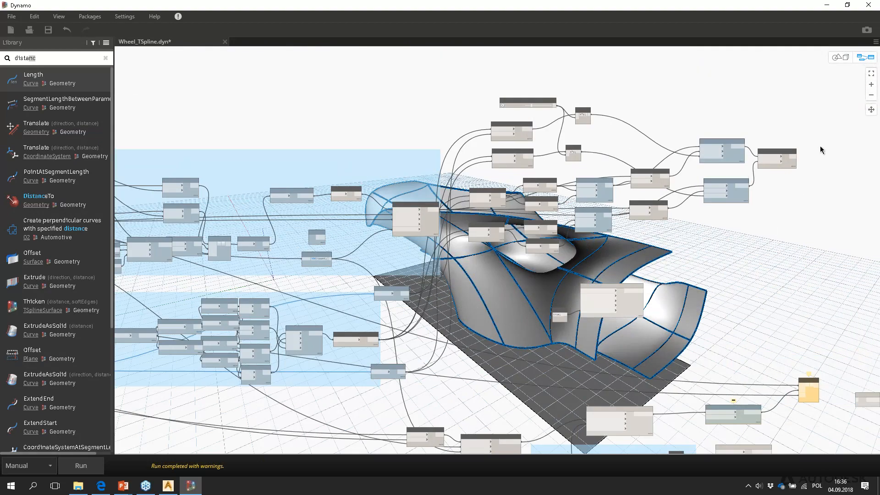
scroll(820, 147, "up", 1)
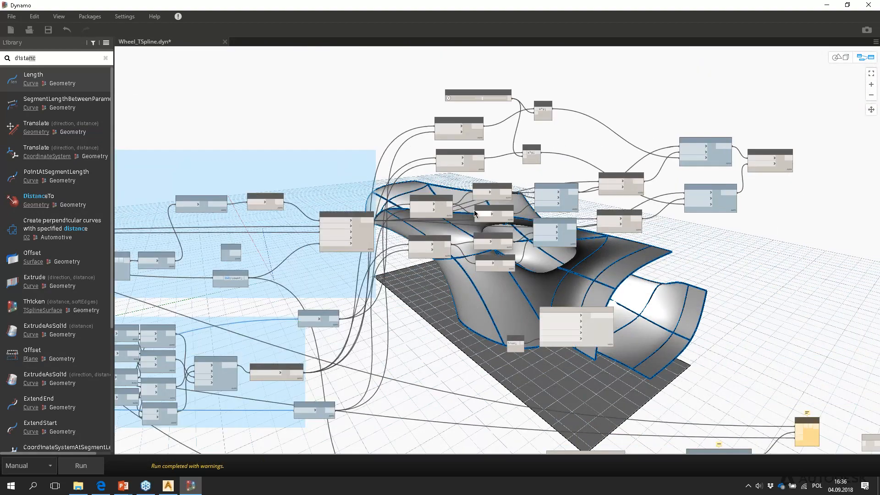
scroll(509, 224, "up", 4)
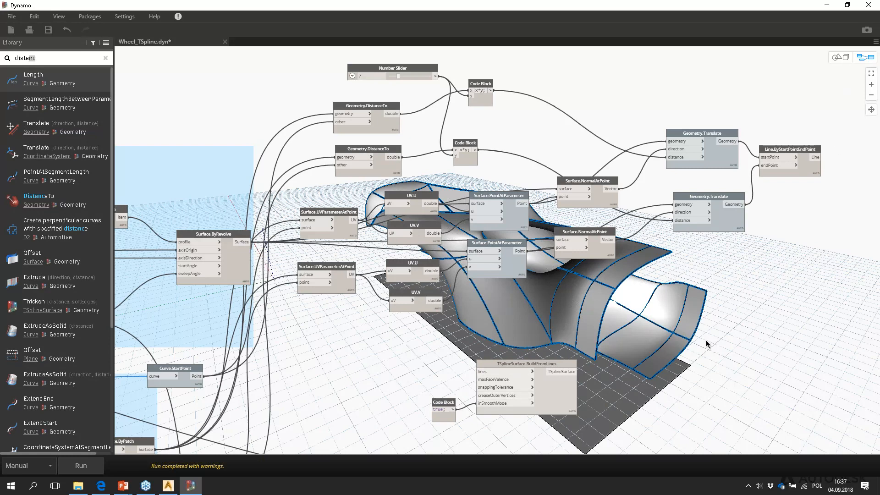
Inspect the mapped spoke line network against the rim and hub circles in the 3D view.
left_click(840, 57)
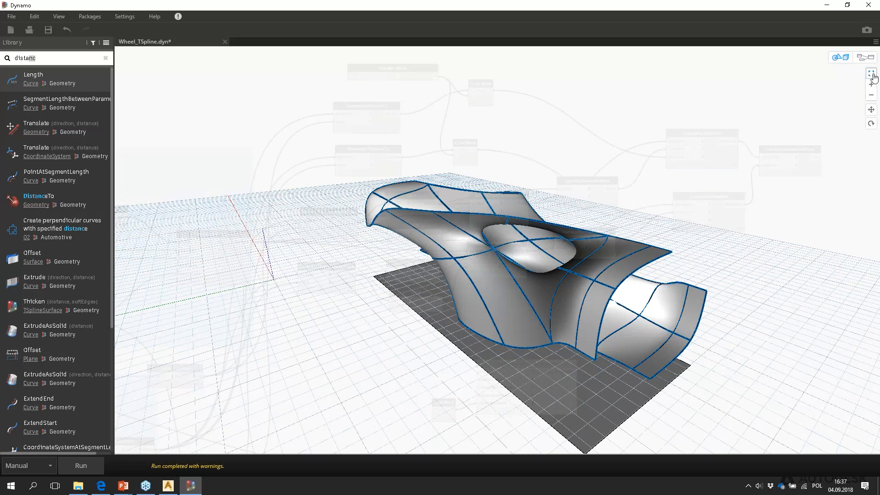
left_click(864, 57)
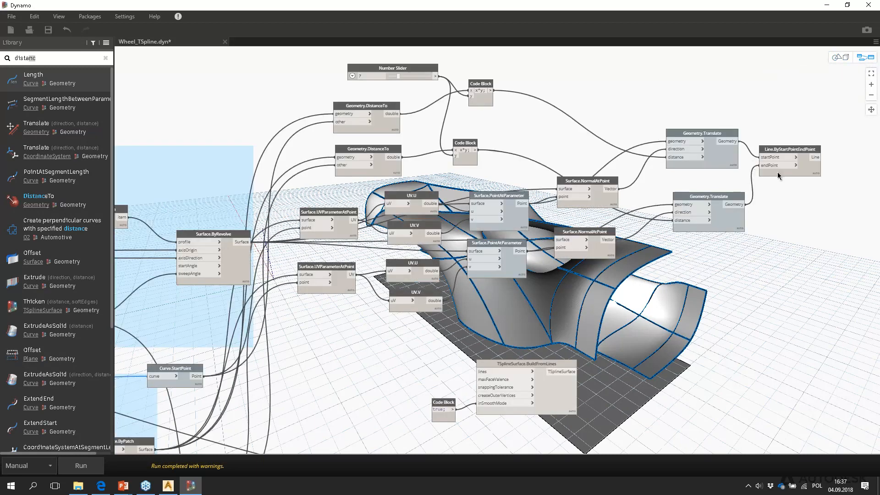
left_click(839, 57)
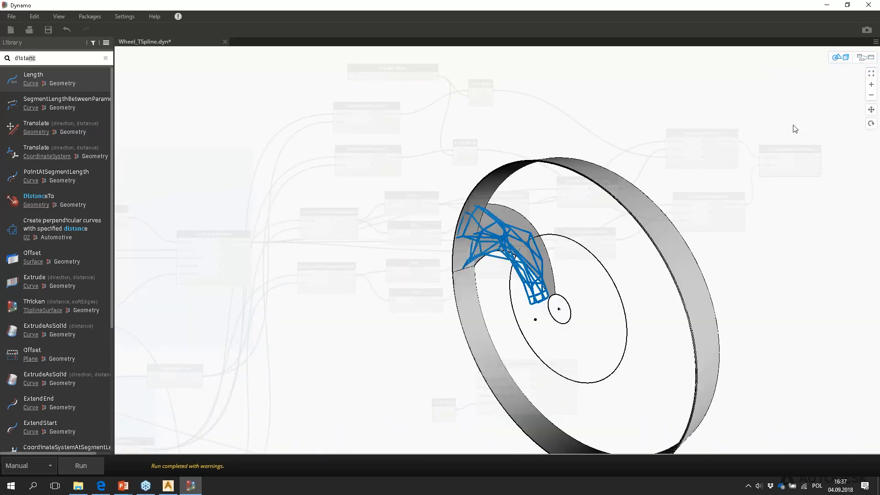
scroll(562, 223, "up", 3)
right_click_drag(648, 232, 588, 218)
right_click_drag(516, 252, 595, 238)
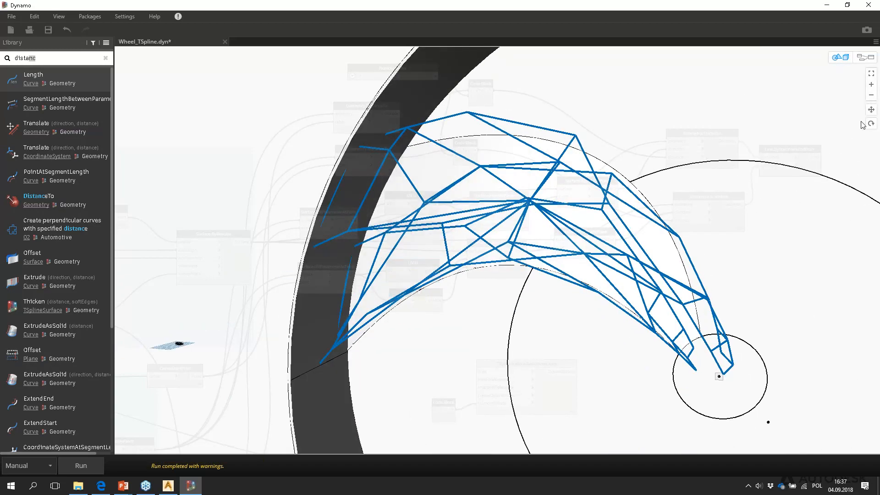
Open the output preview of the Line.ByStartPointEndPoint node and examine its list of lines.
left_click(865, 57)
scroll(640, 170, "up", 3)
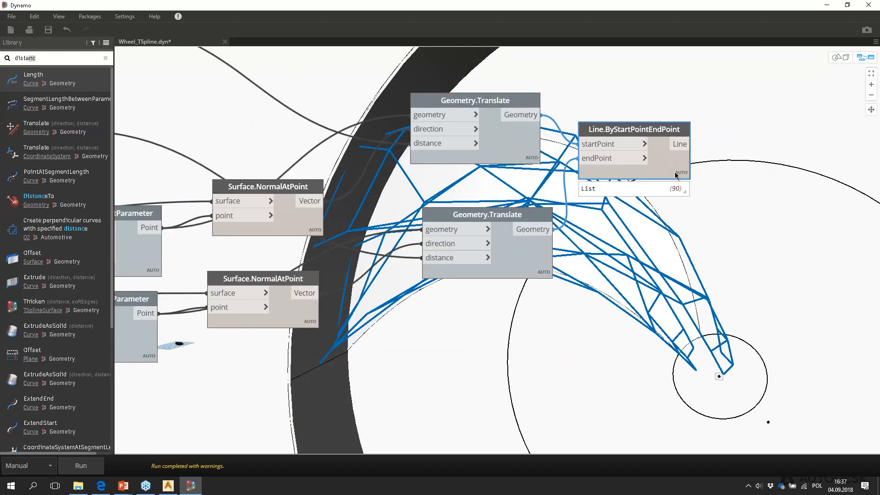
mouse_move(676, 194)
middle_click_drag(676, 195, 543, 175)
left_click_drag(581, 172, 551, 169)
scroll(552, 167, "up", 4)
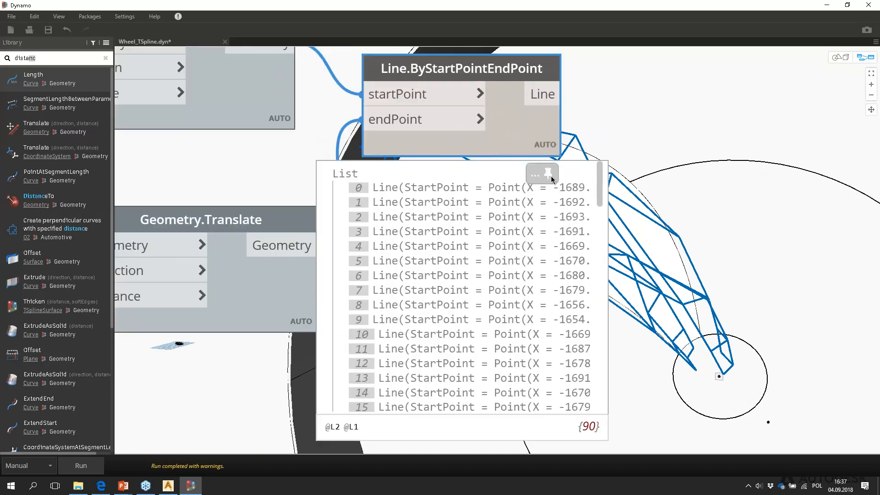
Connect the Line output of Line.ByStartPointEndPoint to the lines input of TSplineSurface.BuildFromLines and run the graph.
scroll(599, 137, "down", 5)
scroll(597, 169, "down", 2)
middle_click_drag(509, 187, 609, 148)
left_click_drag(670, 99, 675, 103)
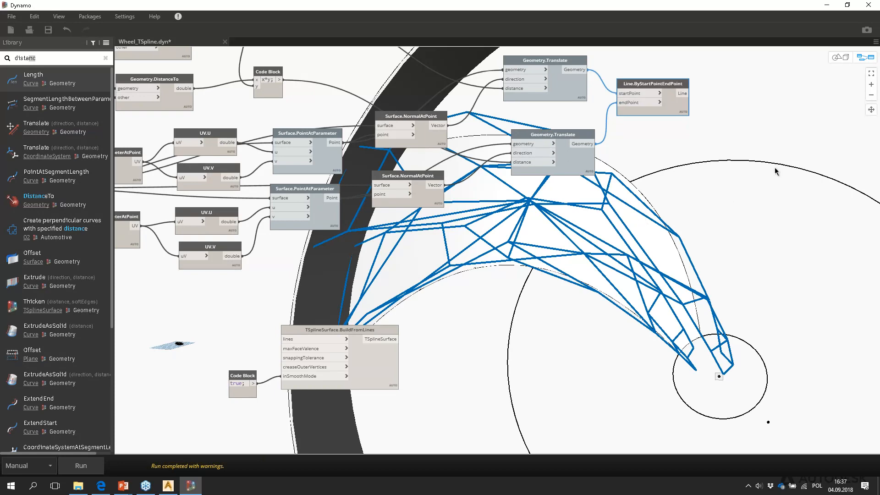
left_click_drag(686, 93, 283, 338)
middle_click_drag(397, 211, 450, 96)
left_click(86, 466)
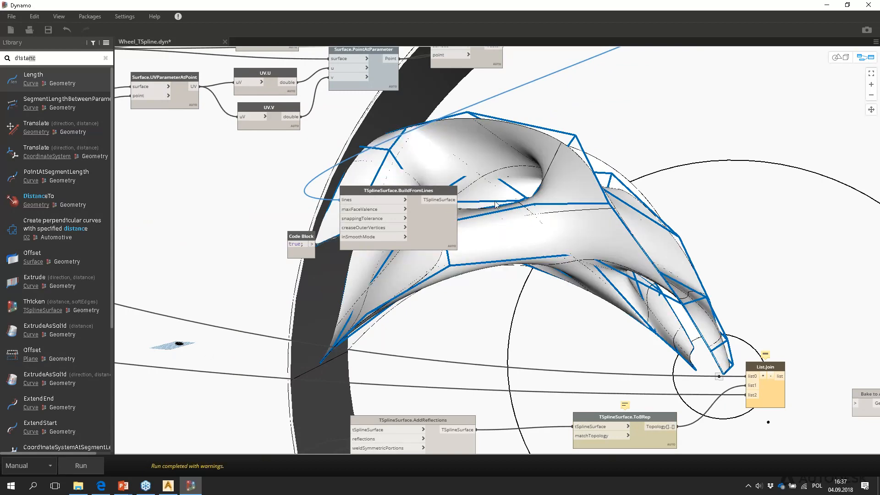
Turn off the preview of the Line.ByStartPointEndPoint node and inspect the spoke surface in the 3D view.
middle_click_drag(650, 133, 572, 183)
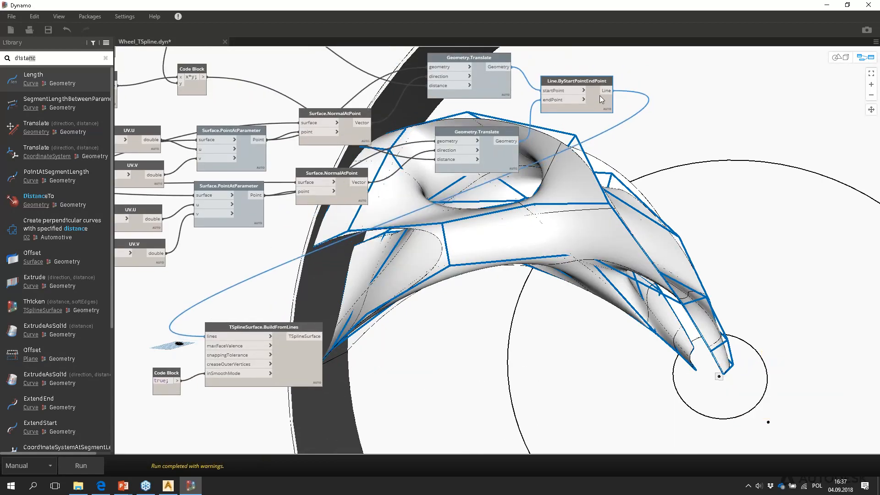
right_click(600, 95)
left_click(635, 163)
left_click(838, 58)
right_click_drag(537, 262, 514, 265)
key("ctrl+b")
Connect the TSplineSurface output of BuildFromLines to the tSplineSurface input of TSplineSurface.AddReflections and run the graph.
scroll(488, 253, "up", 5)
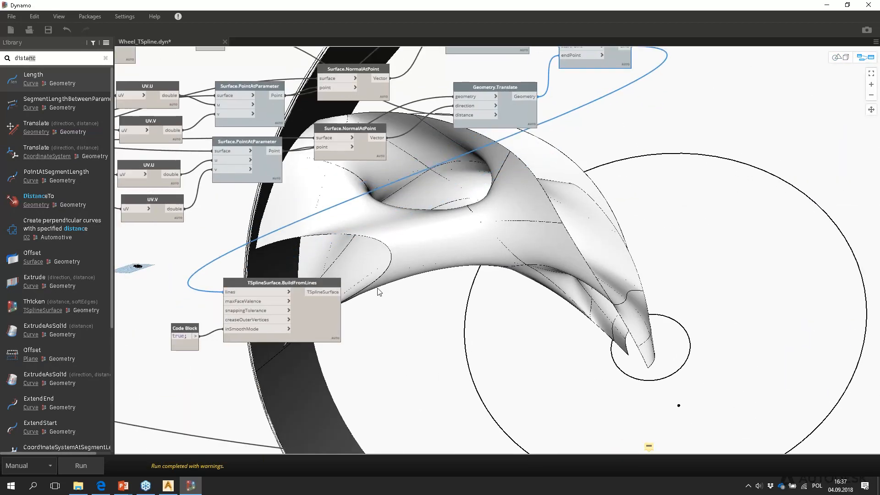
left_click(420, 156)
middle_click_drag(386, 330, 372, 285)
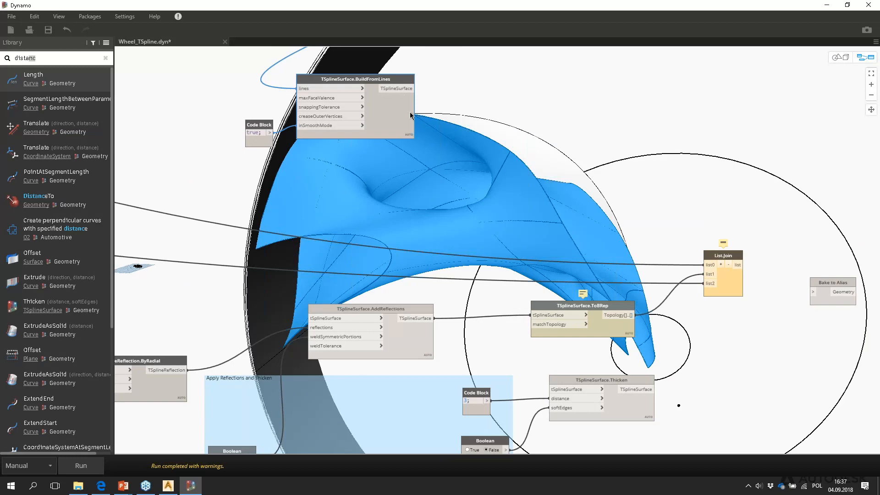
middle_click_drag(471, 215, 425, 228)
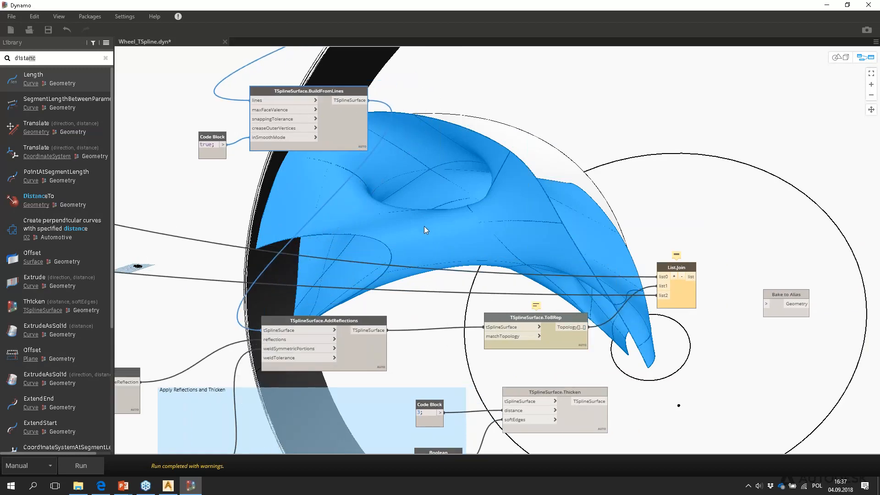
middle_click_drag(343, 130, 323, 28)
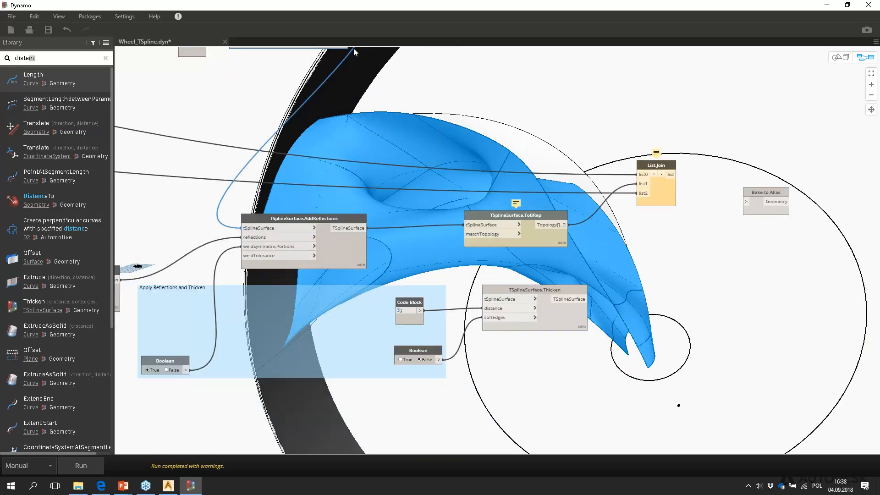
middle_click_drag(380, 64, 385, 149)
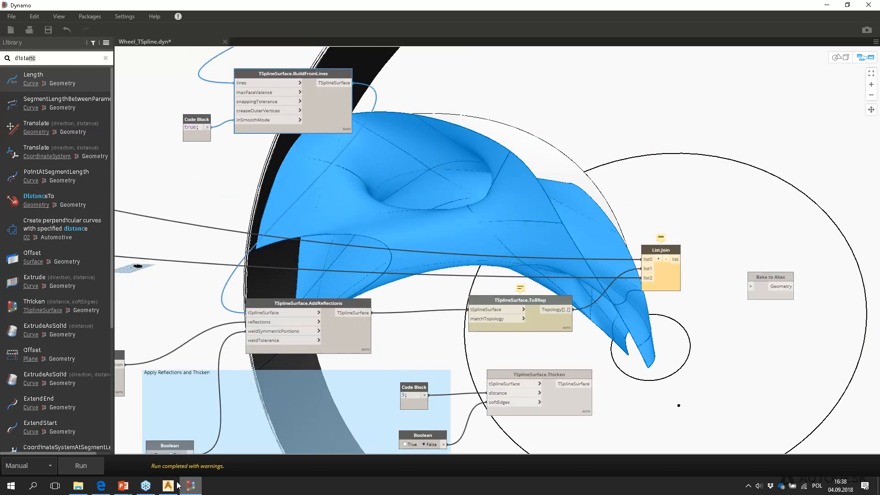
left_click(91, 466)
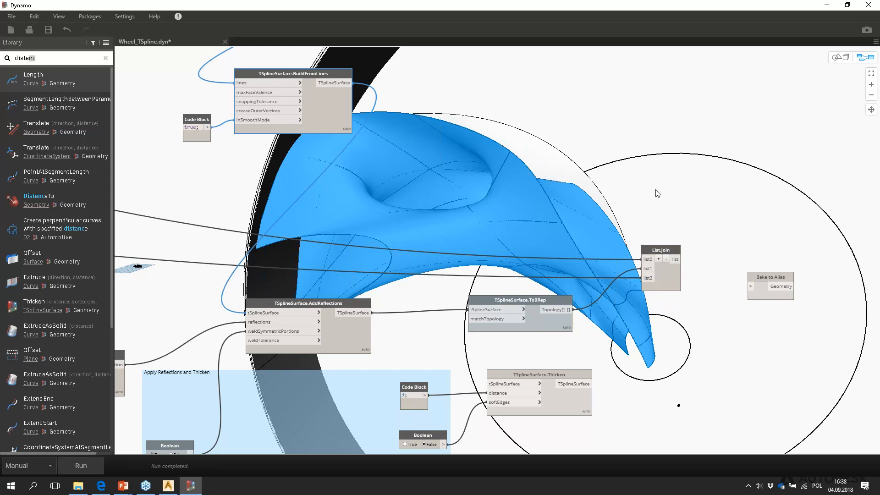
Turn off the preview of the TSplineSurface.BuildFromLines node.
middle_click_drag(649, 195, 545, 158)
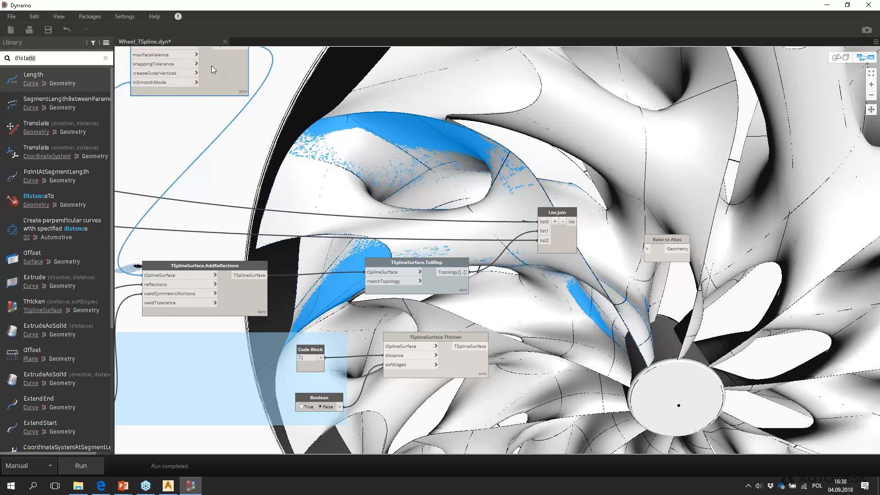
right_click(212, 70)
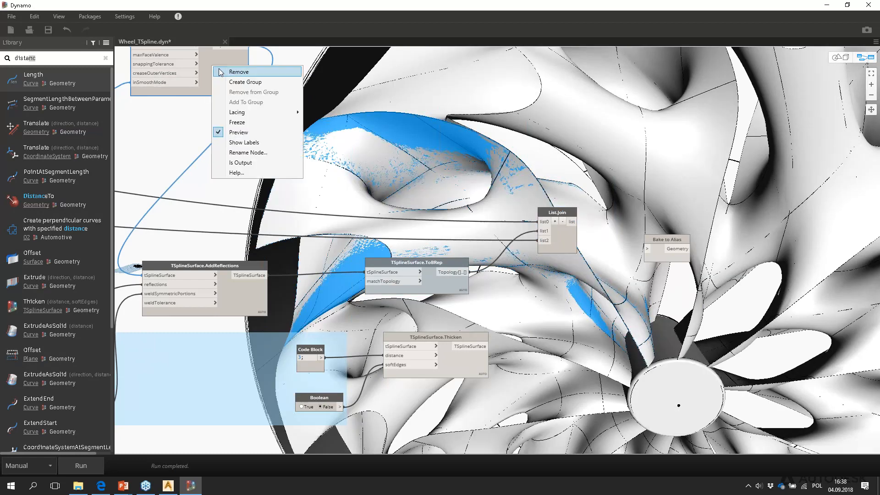
left_click(236, 131)
mouse_move(251, 301)
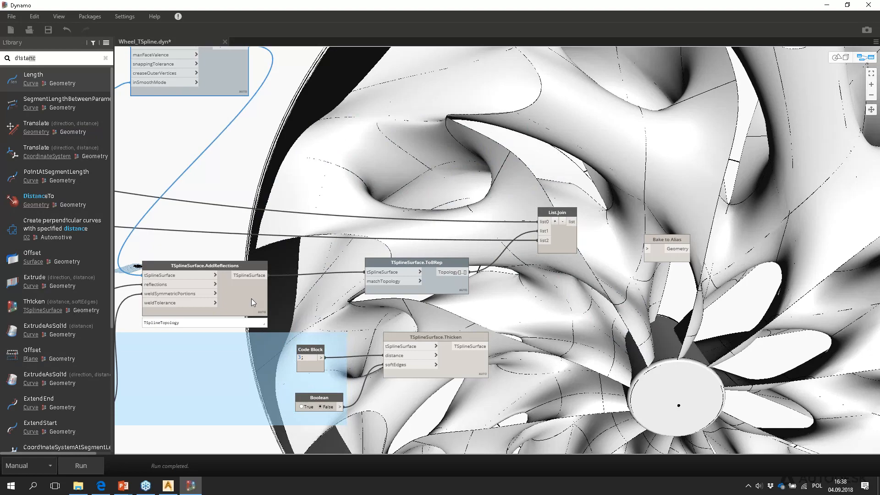
Turn off the preview of the TSplineSurface.AddReflections node and inspect the reflected wheel spokes in the 3D view.
right_click(251, 298)
left_click(285, 370)
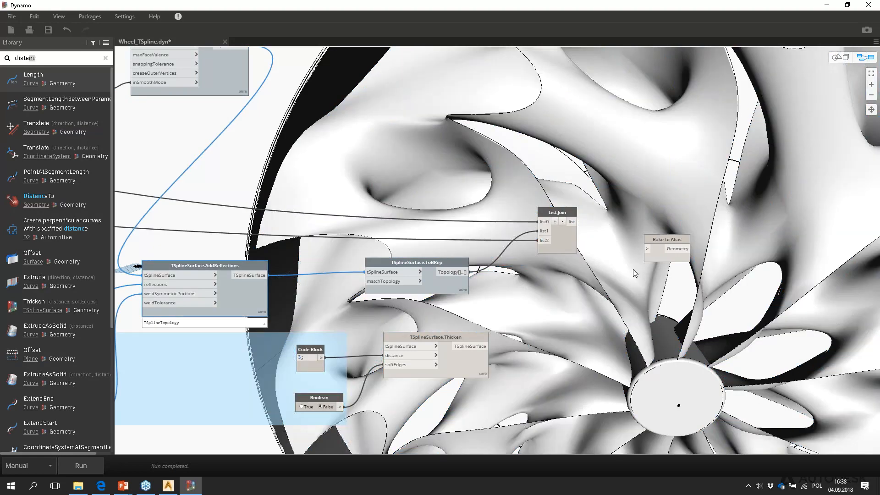
left_click(840, 56)
scroll(575, 194, "down", 6)
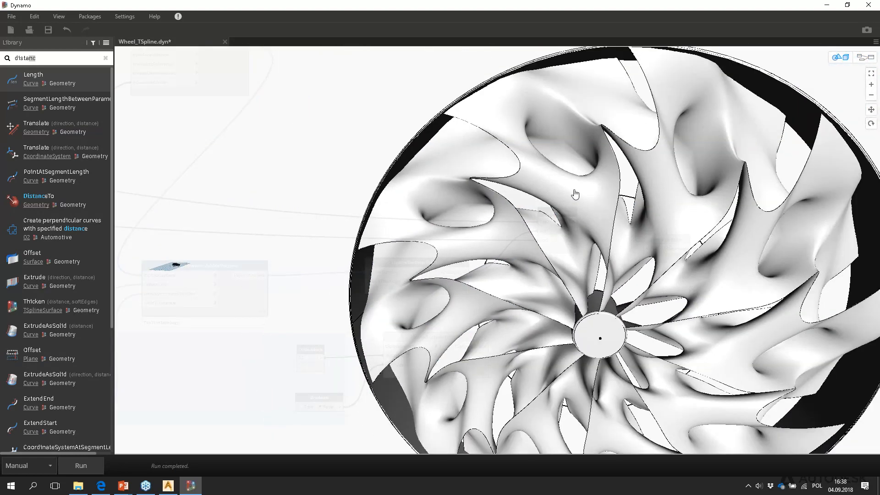
scroll(499, 187, "up", 3)
middle_click_drag(520, 158, 505, 93)
right_click_drag(521, 160, 512, 185)
scroll(500, 186, "up", 2)
scroll(511, 179, "down", 3)
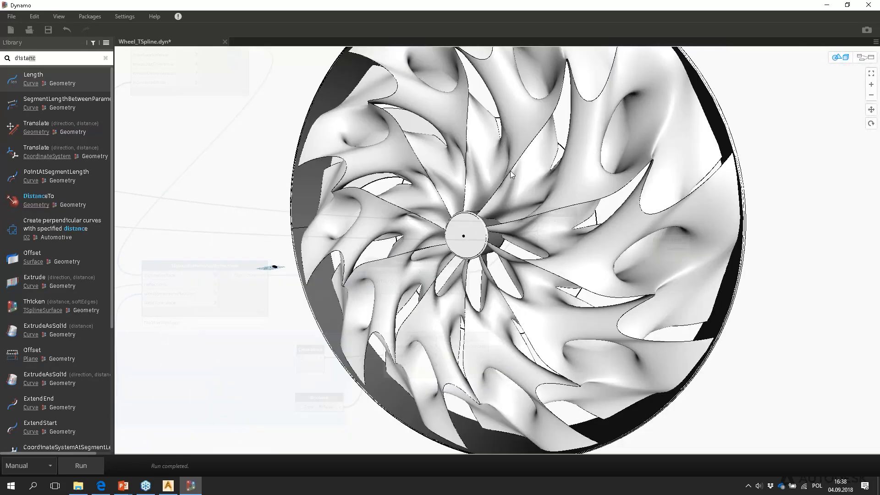
middle_click_drag(490, 187, 480, 197)
scroll(488, 197, "up", 5)
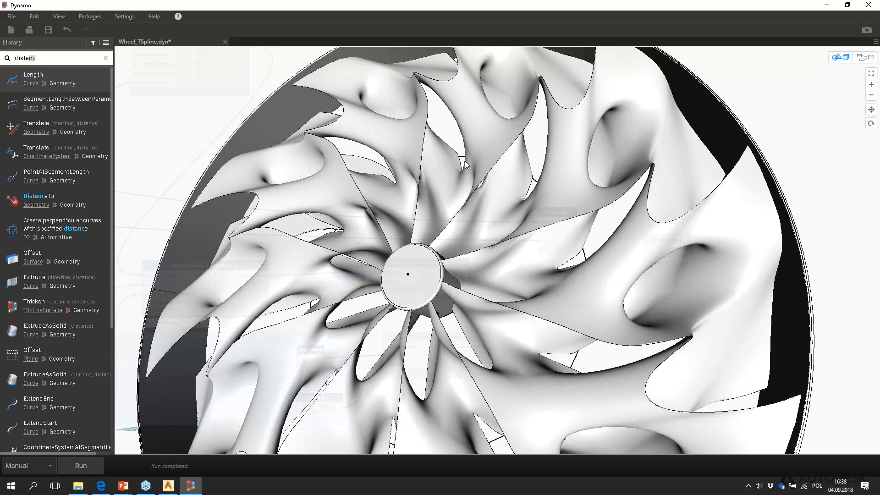
Examine the TSplineSurface.AddReflections and TSplineSurface.ToBRep outputs and how they feed the List.Join node in the graph.
left_click(865, 57)
middle_click_drag(481, 278, 401, 272)
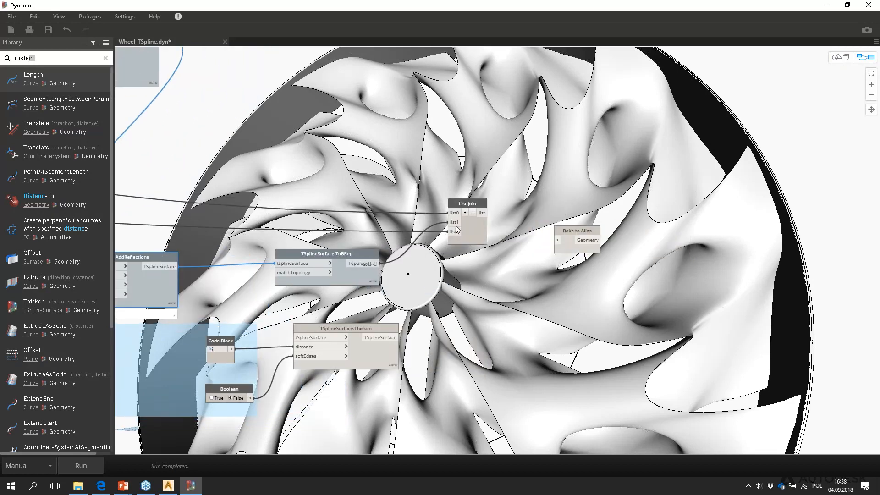
left_click_drag(472, 226, 461, 228)
scroll(461, 228, "up", 1)
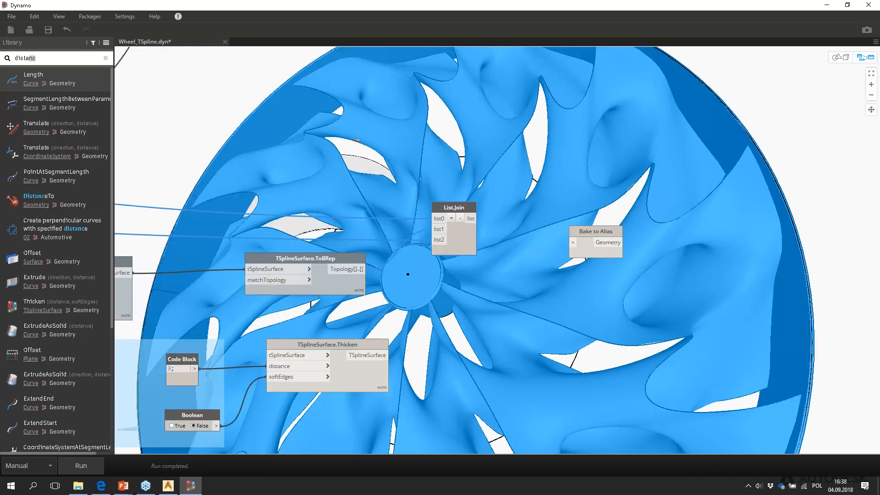
scroll(523, 221, "up", 2)
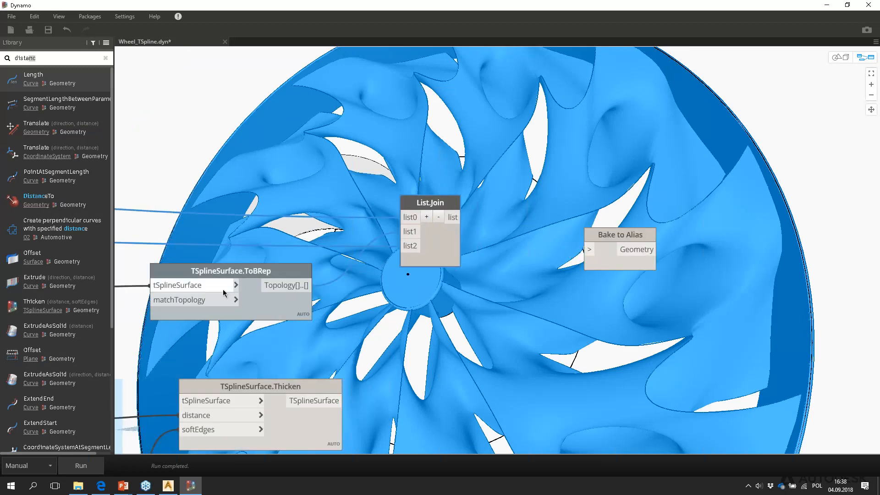
middle_click_drag(400, 270, 789, 208)
mouse_move(362, 269)
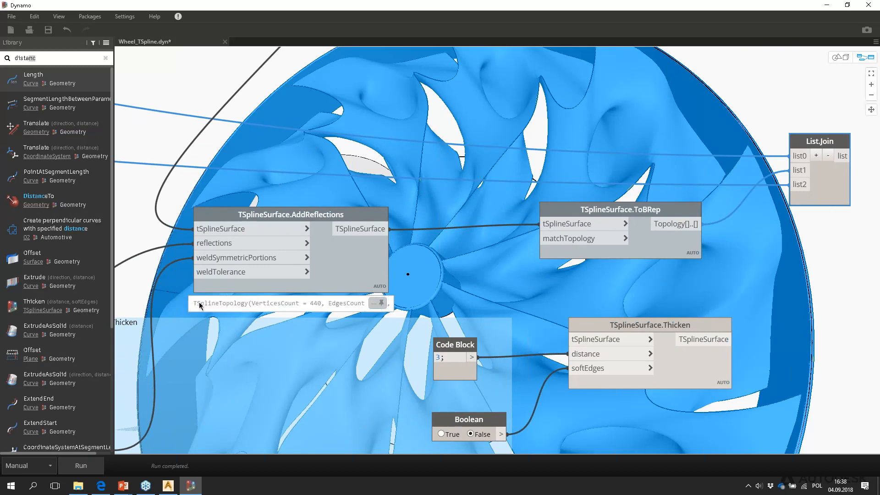
left_click(377, 304)
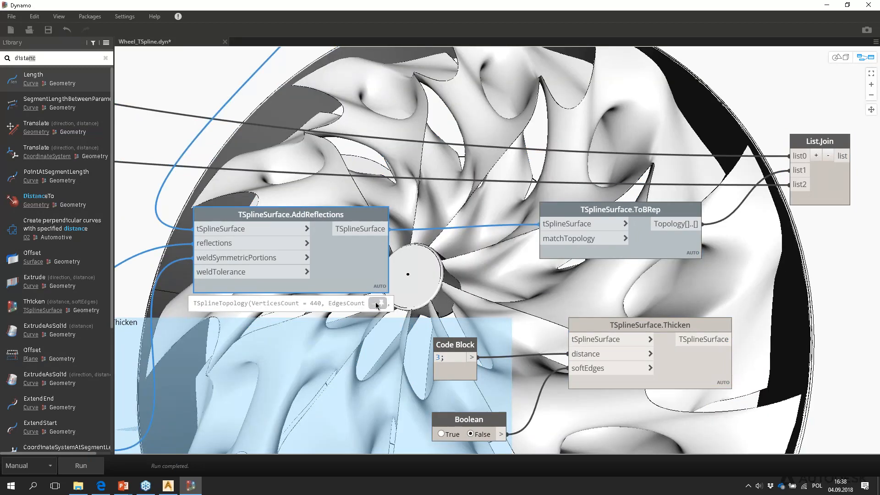
middle_click_drag(516, 271, 391, 280)
scroll(515, 271, "up", 3)
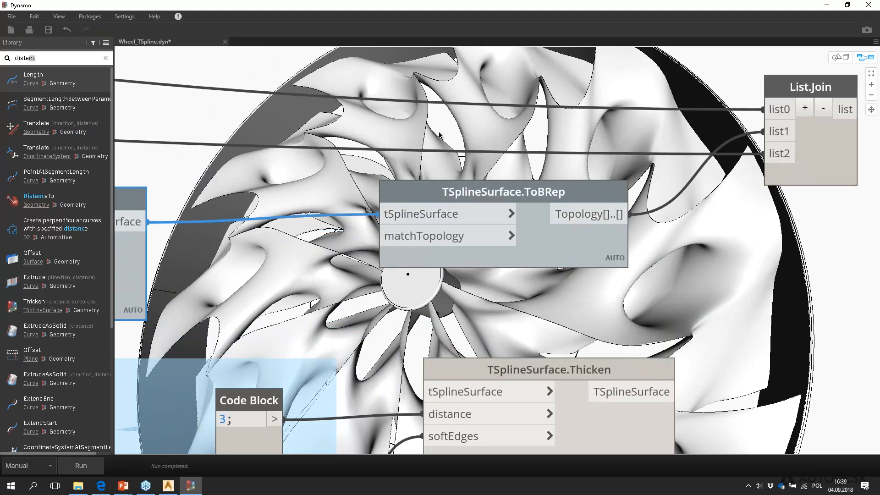
mouse_move(614, 256)
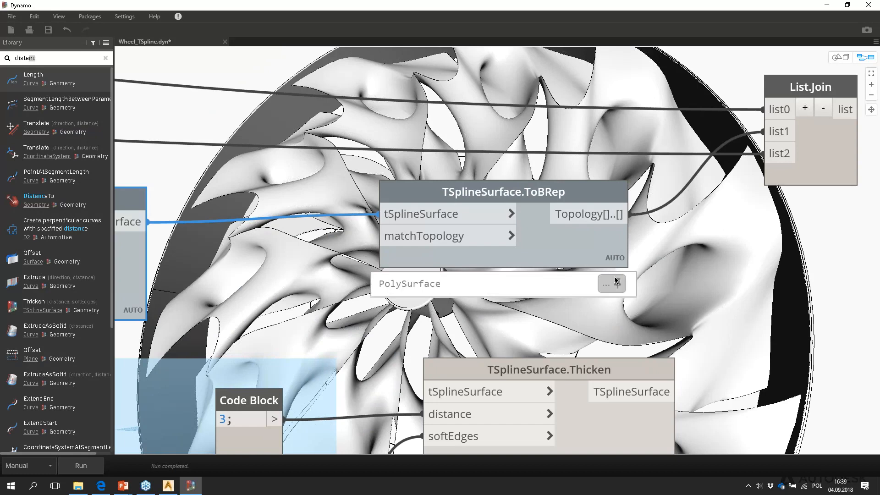
scroll(597, 188, "down", 2)
middle_click_drag(597, 188, 305, 242)
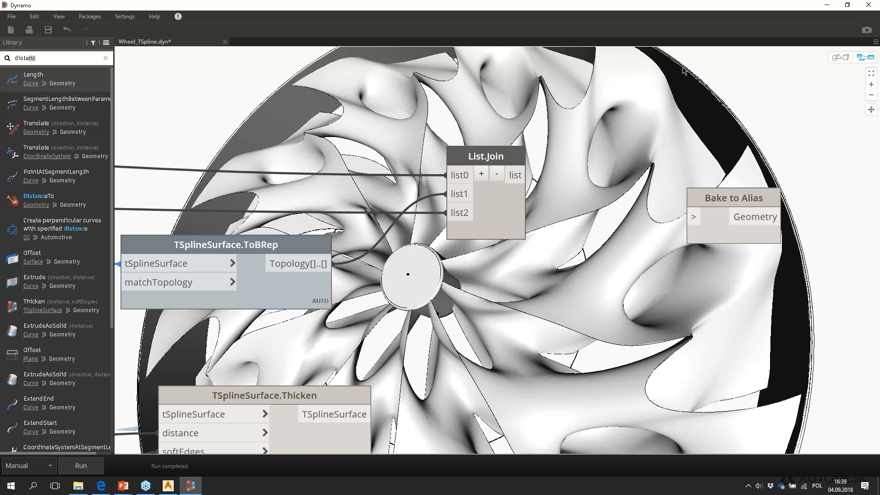
Connect the list output of List.Join to the Bake to Alias input to bake the wheel geometry.
mouse_move(511, 178)
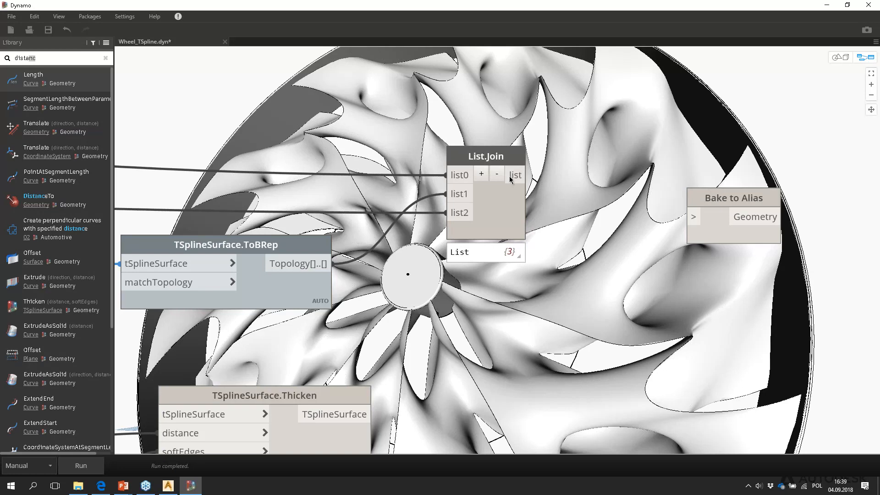
left_click_drag(528, 175, 687, 216)
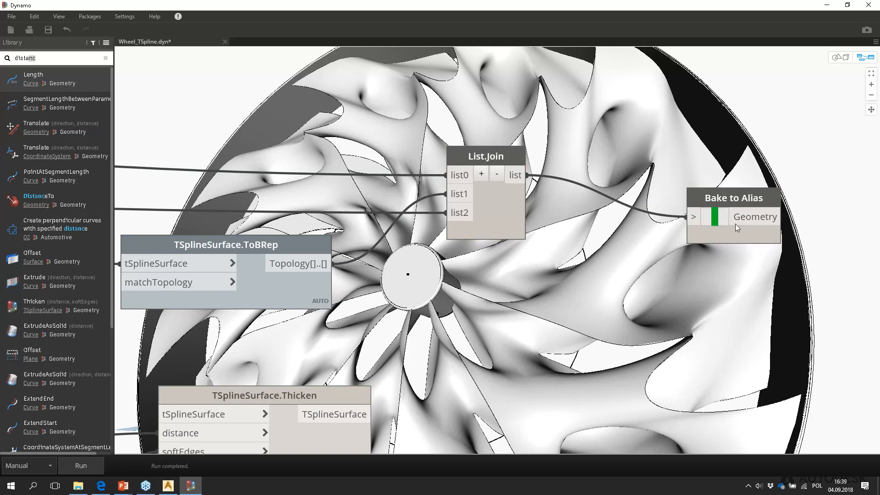
mouse_move(728, 221)
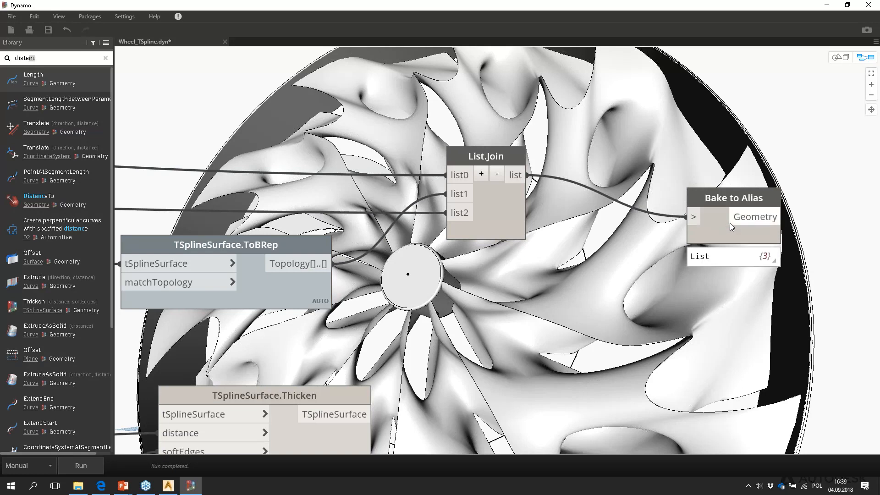
Switch to Alias, apply the mulcol diagnostic shade to the baked wheel and inspect it from several angles.
left_click(167, 485)
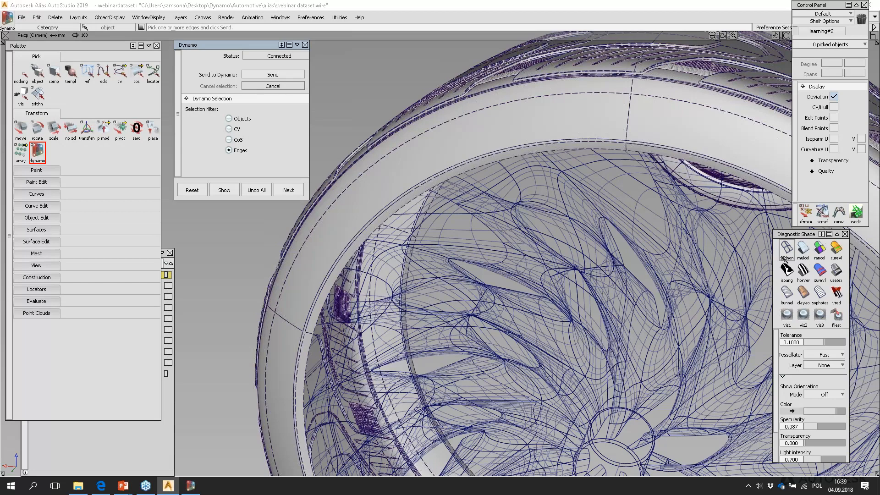
left_click(803, 249)
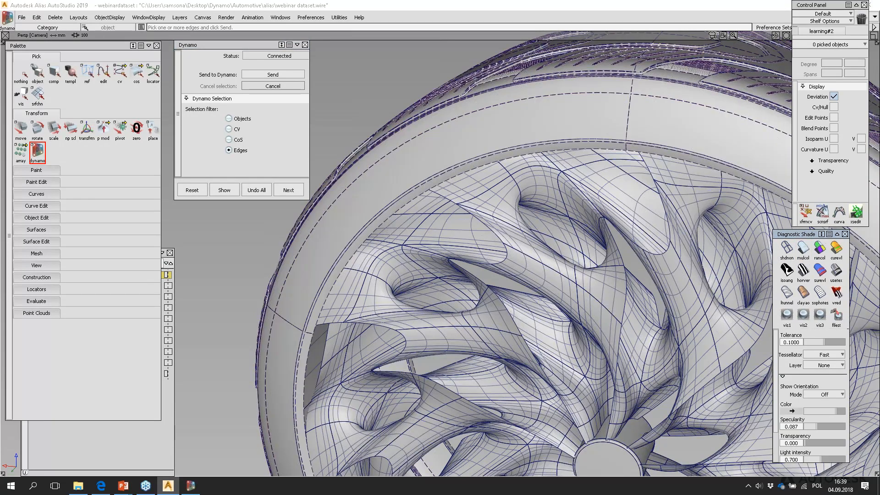
mouse_move(575, 315)
middle_mouse_down("alt+shift")
mouse_move(517, 220)
mouse_move(430, 184)
middle_mouse_up("alt+shift")
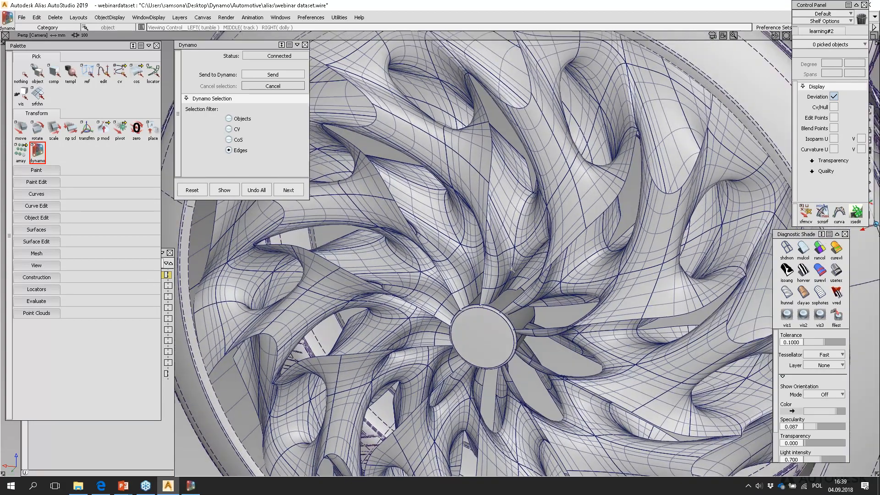
right_click_drag(515, 329, 543, 334, "alt+shift")
left_click_drag(543, 332, 476, 286, "alt+shift")
right_click_drag(477, 286, 546, 296, "alt+shift")
left_click_drag(543, 297, 707, 345, "alt+shift")
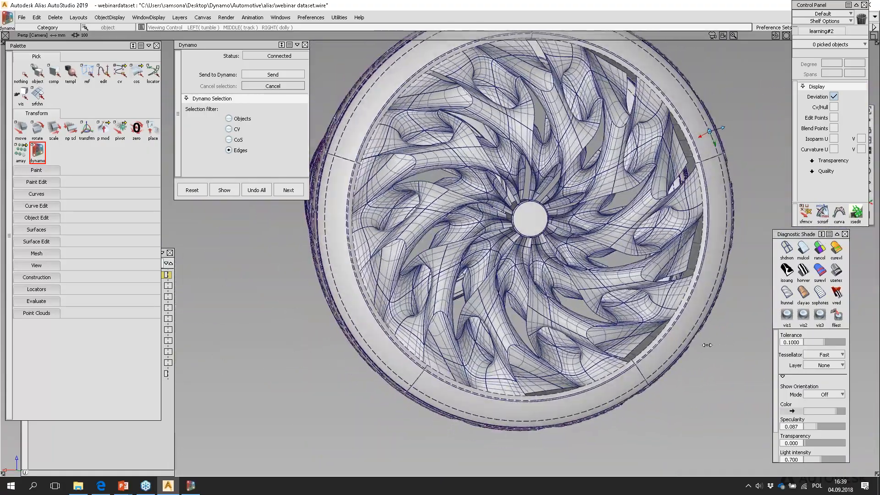
middle_click_drag(673, 205, 620, 294, "alt+shift")
left_click_drag(621, 293, 576, 300, "alt+shift")
middle_click_drag(576, 300, 582, 301, "alt+shift")
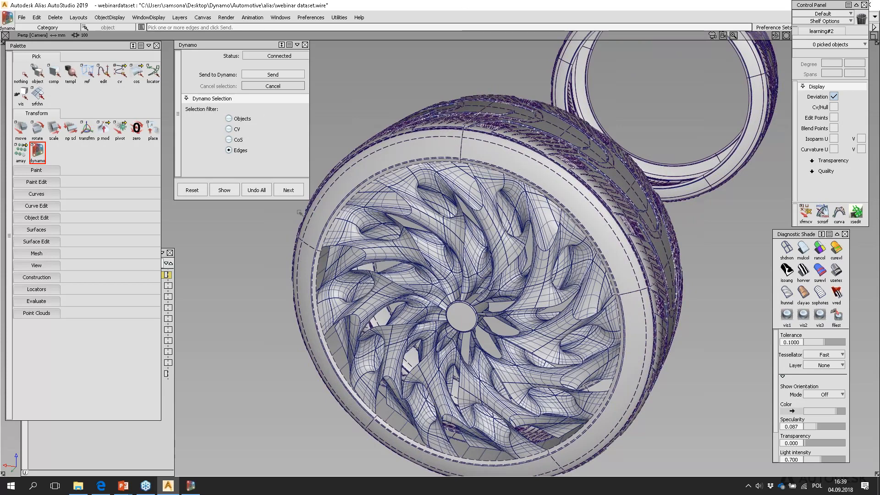
Switch back to Dynamo, look over the whole wheel graph and close Wheel_TSpline.dyn.
left_click(190, 484)
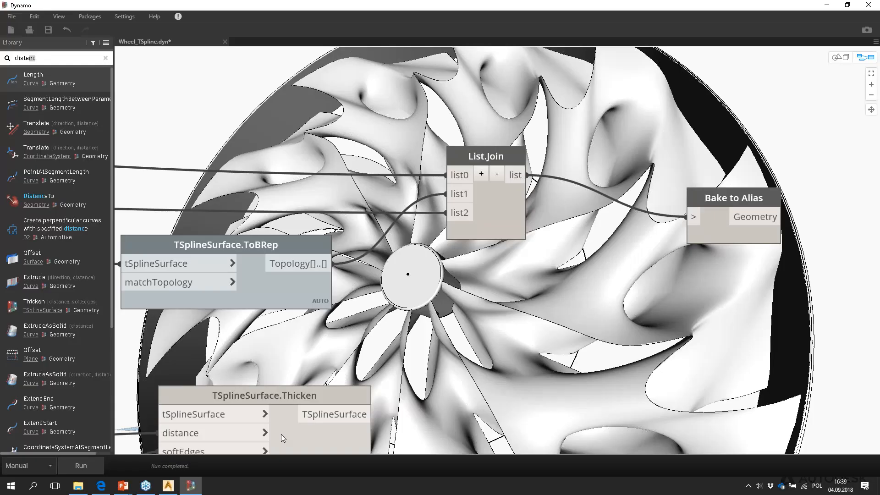
scroll(439, 284, "down", 5)
scroll(439, 284, "down", 6)
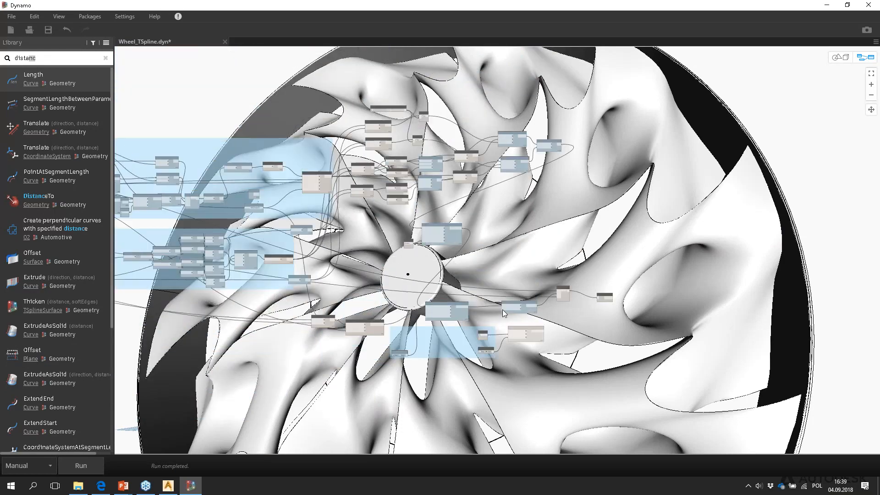
scroll(403, 296, "up", 6)
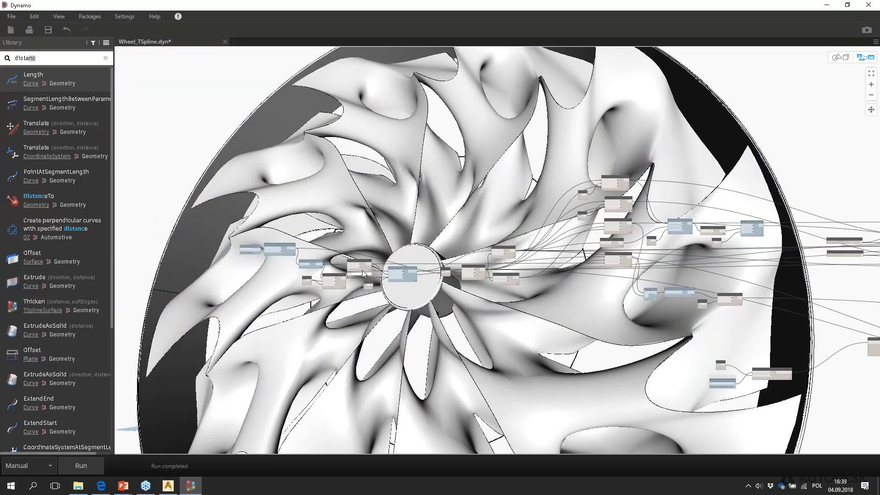
scroll(353, 256, "up", 4)
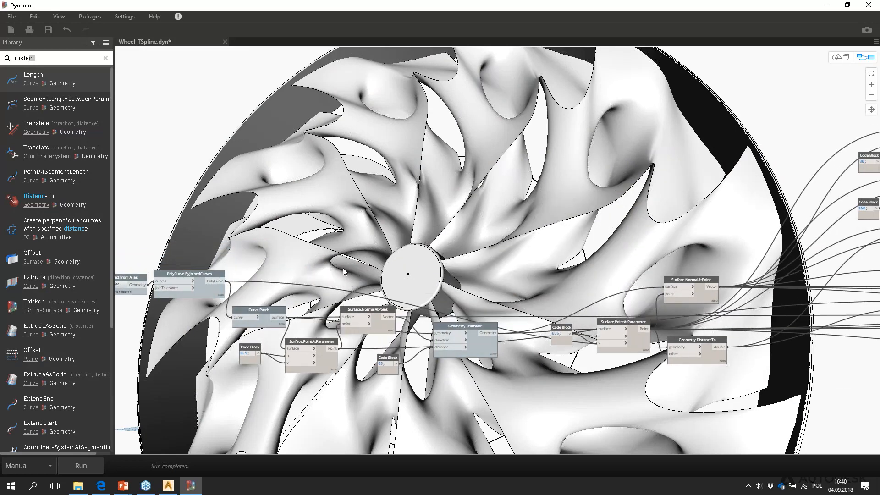
middle_click_drag(197, 116, 279, 110)
left_click(225, 42)
left_click(469, 280)
Switch to the PowerPoint slide show and advance it to the Front Grills slide.
mouse_move(122, 485)
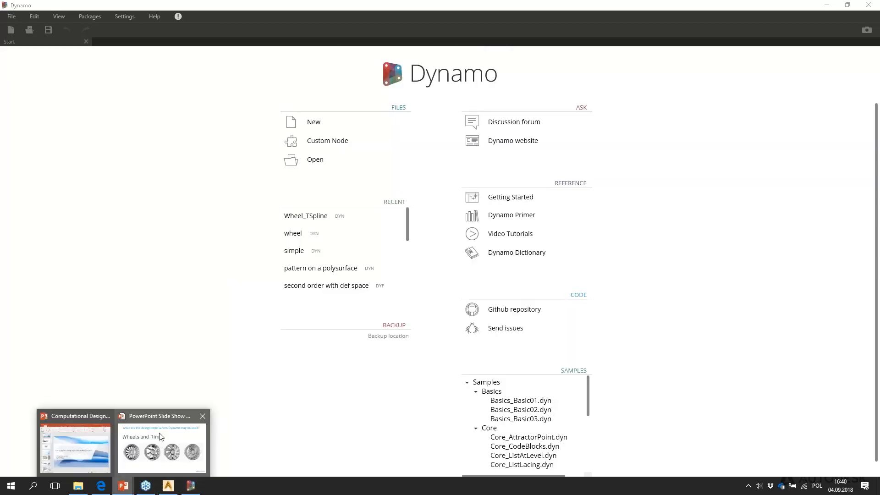
left_click(160, 436)
left_click(424, 99)
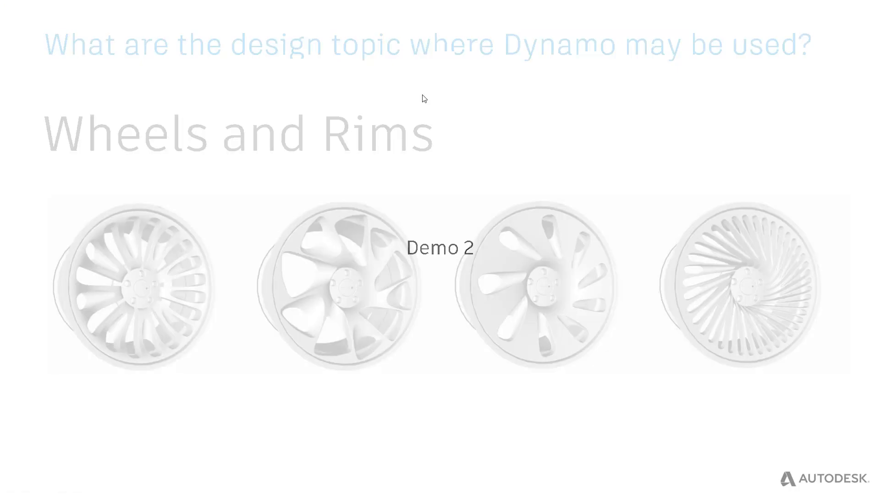
left_click(422, 103)
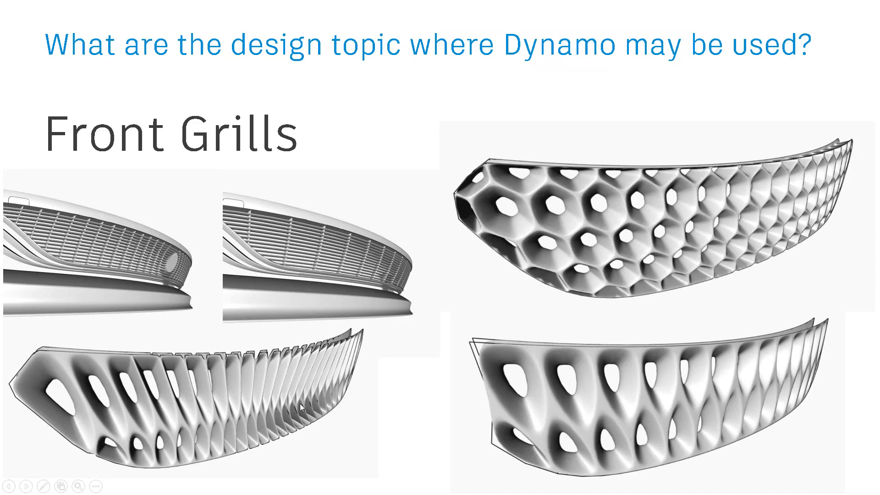
Switch to Alias, restore the Dynamo window to a smaller size and bring the Alias scene back to the front.
key("alt+Tab")
key("Tab")
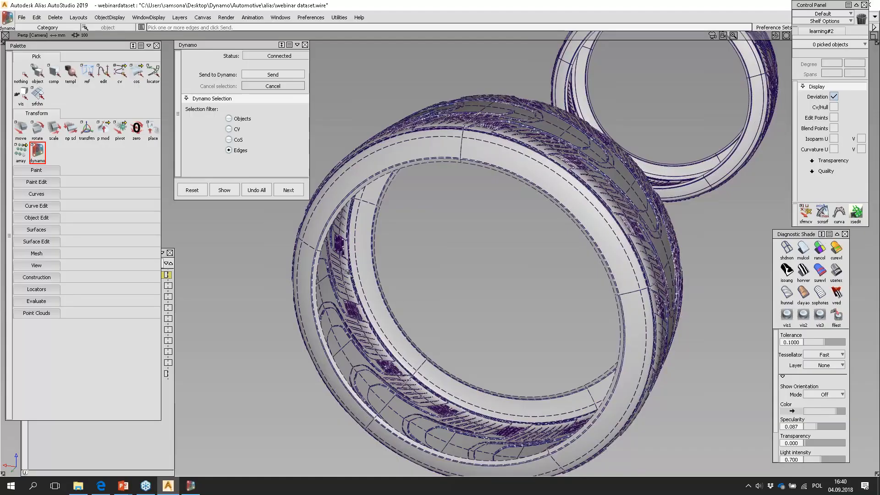
scroll(372, 104, "down", 5)
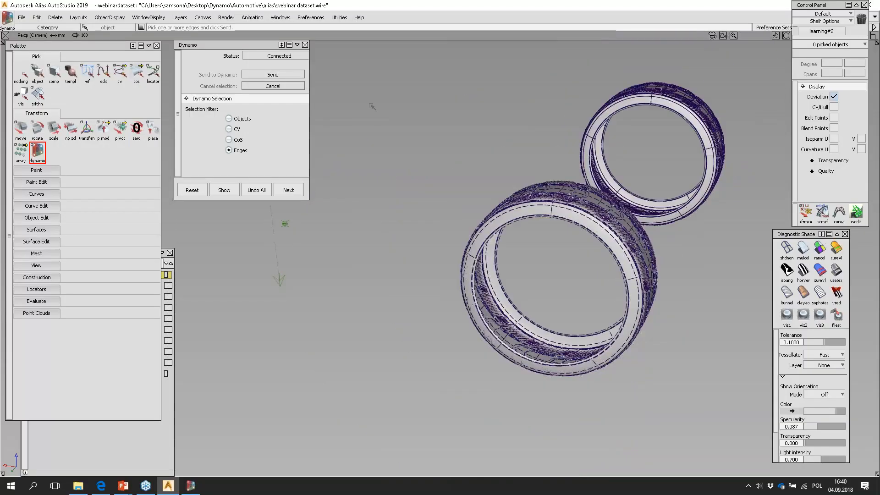
left_click(190, 485)
double_click(653, 5)
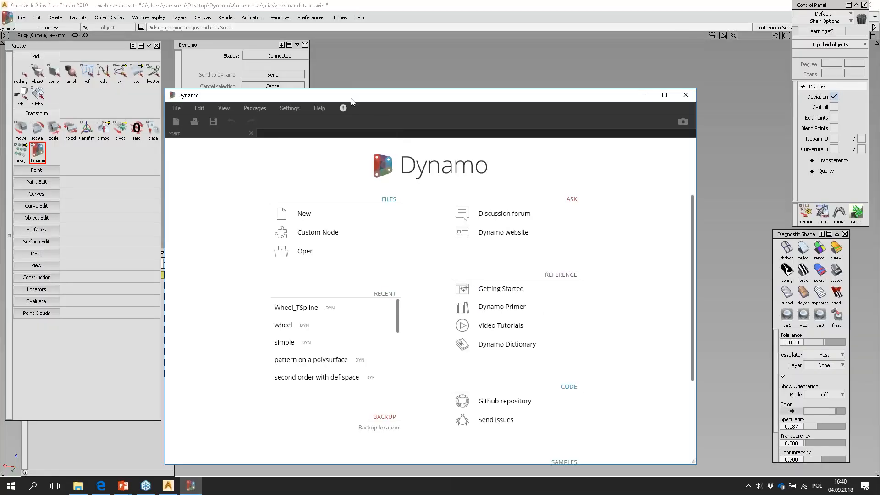
left_click(352, 74)
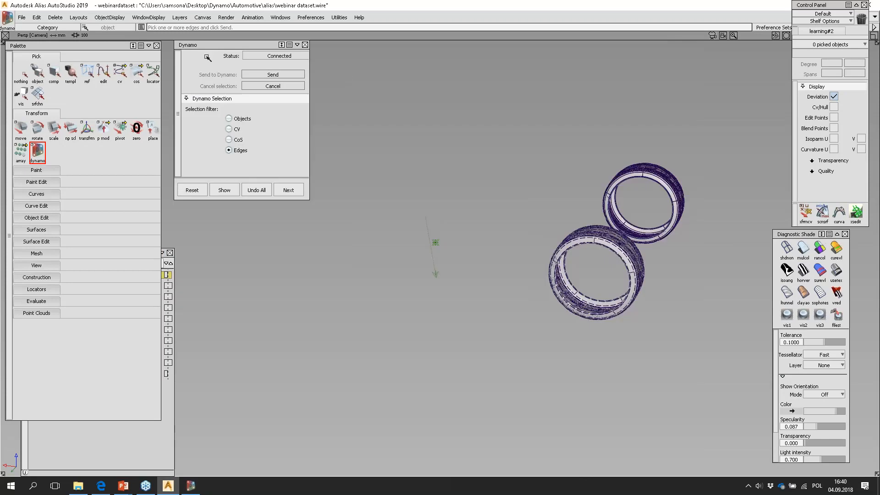
left_click(78, 18)
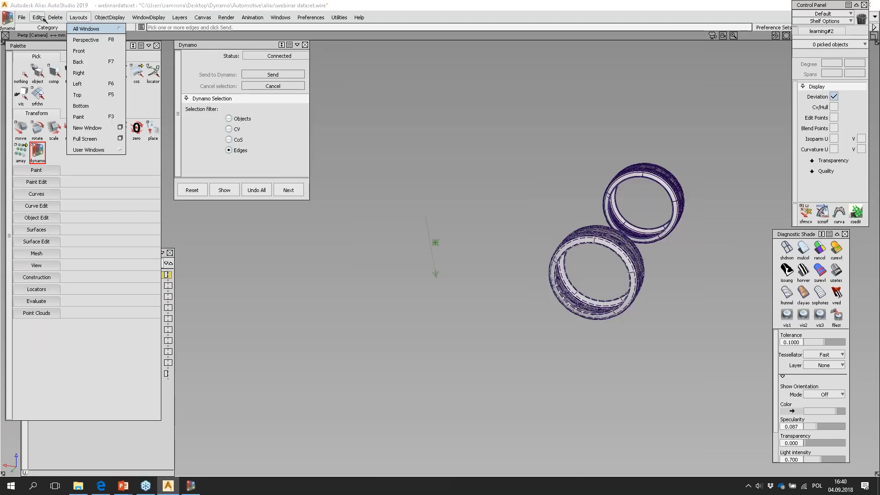
mouse_move(57, 19)
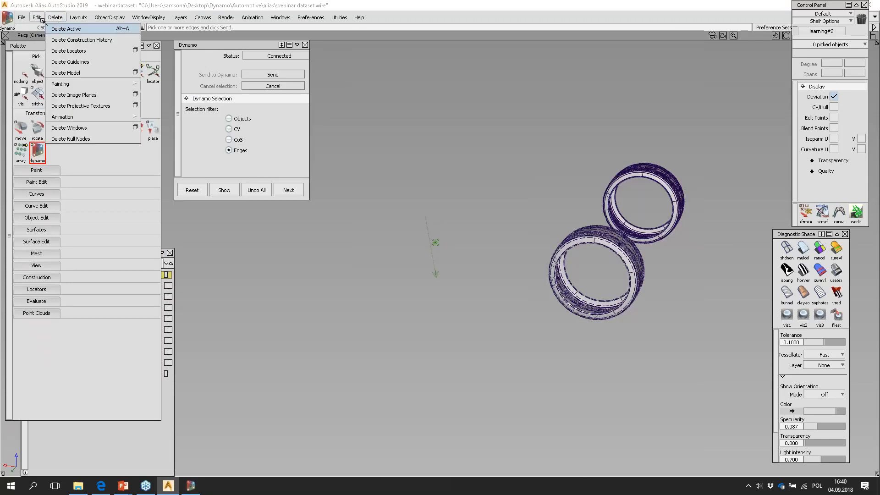
left_click(106, 18)
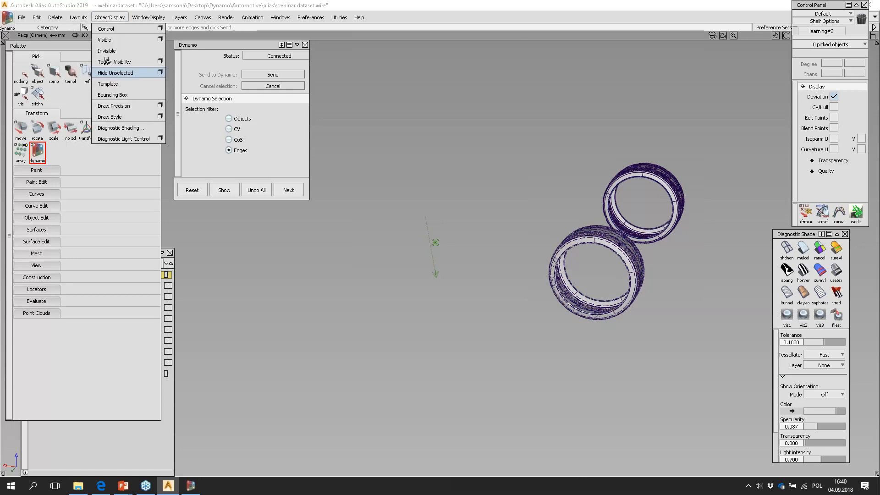
left_click(113, 51)
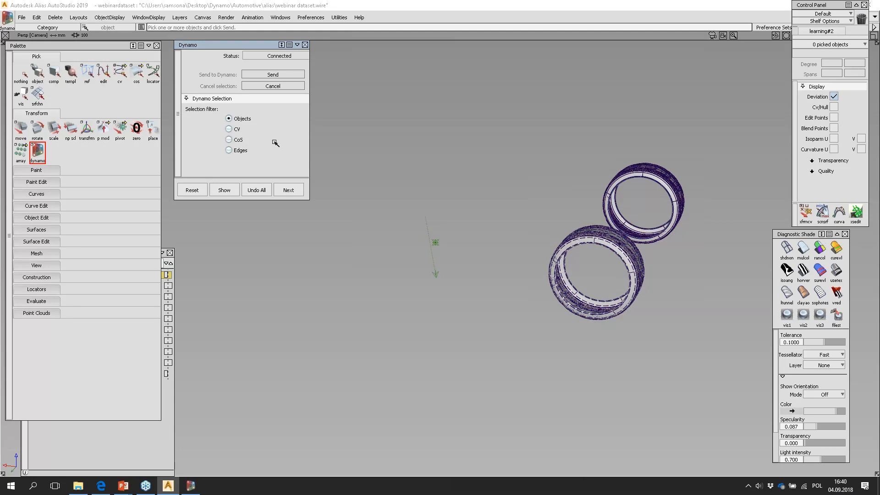
Make all hidden objects visible so the full car is displayed with the wheels.
left_click(110, 17)
left_click(117, 42)
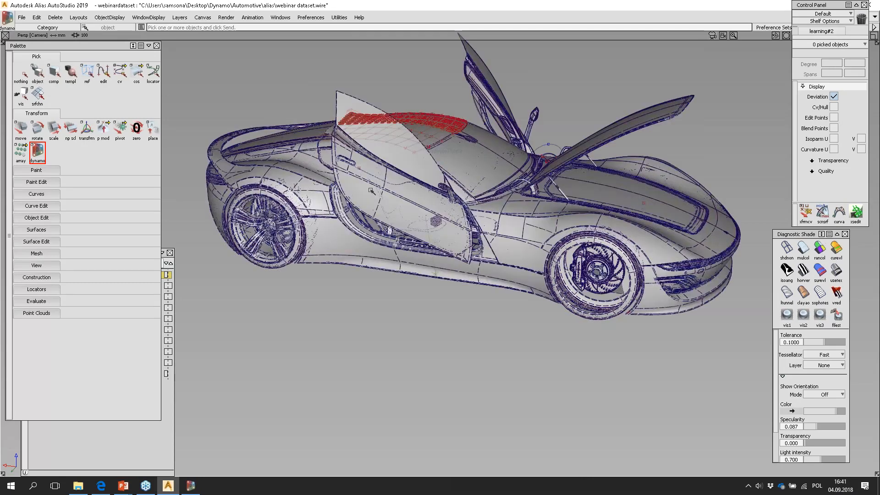
left_click(79, 18)
left_click(78, 17)
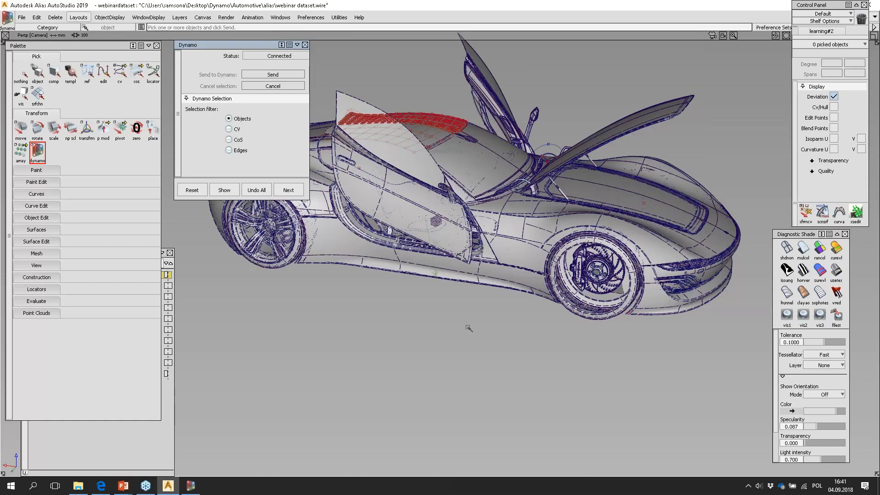
middle_click_drag(552, 369, 463, 410, "alt+shift")
right_click_drag(592, 361, 634, 351, "alt+shift")
left_click_drag(595, 339, 421, 304, "alt+shift")
right_click_drag(641, 321, 704, 311, "alt+shift")
right_click_drag(574, 319, 847, 315, "alt+shift")
left_click_drag(437, 293, 556, 316)
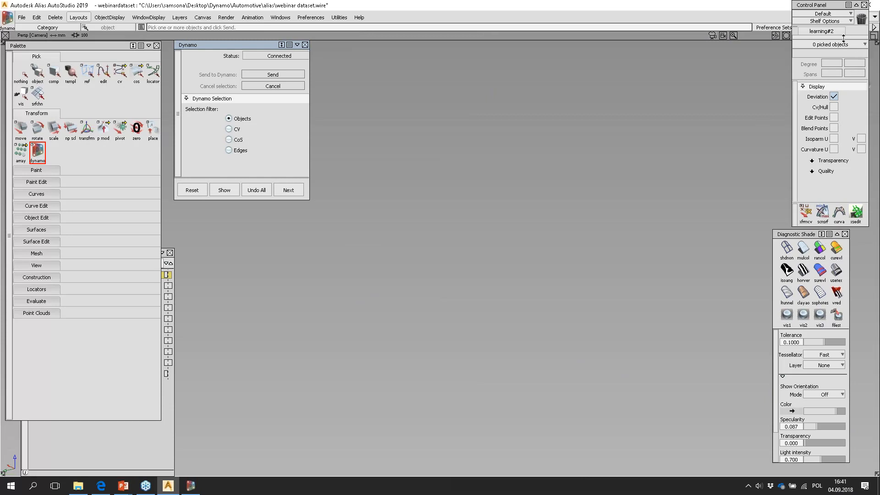
Move the Control Panel clear of the ViewCube and turn the car through its front, bottom and back standard views.
left_click_drag(836, 5, 796, 82)
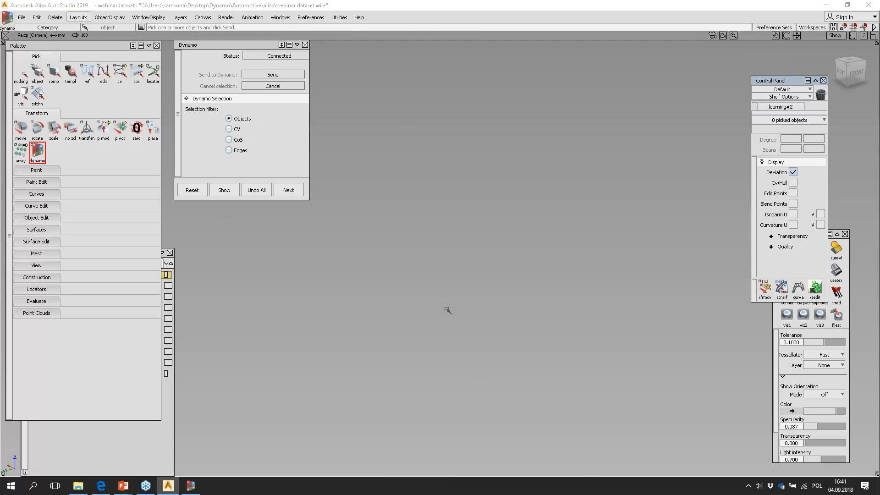
key("shift+alt")
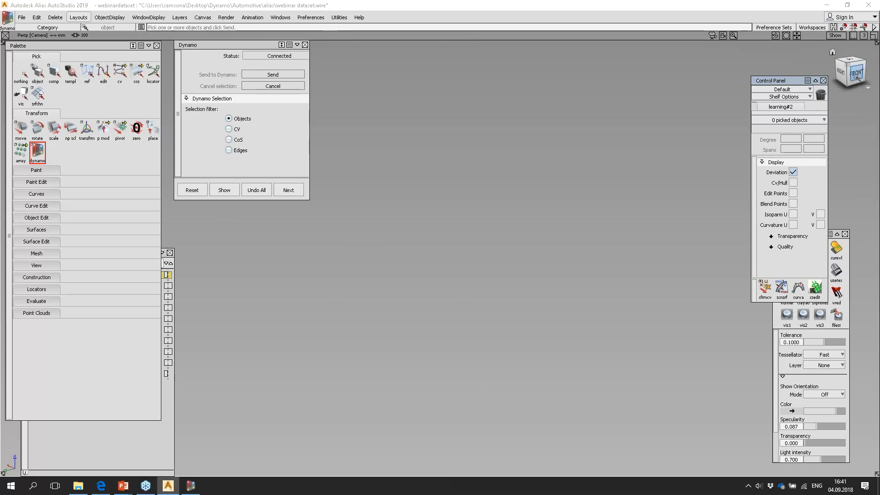
left_click(855, 73)
left_click_drag(344, 206, 465, 189)
middle_click_drag(344, 221, 512, 224, "alt+shift")
mouse_move(508, 237)
right_mouse_down("alt+shift")
mouse_move(506, 195)
mouse_move(510, 237)
right_mouse_up("alt+shift")
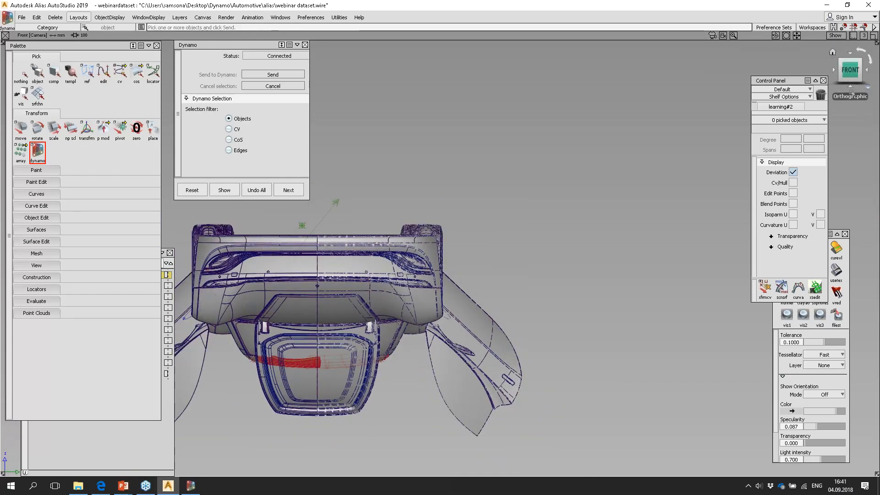
left_click(850, 87)
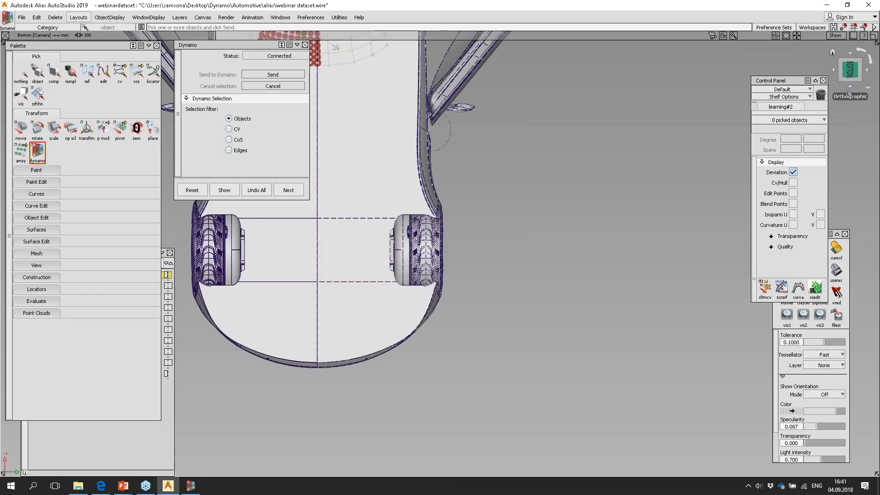
left_click(849, 88)
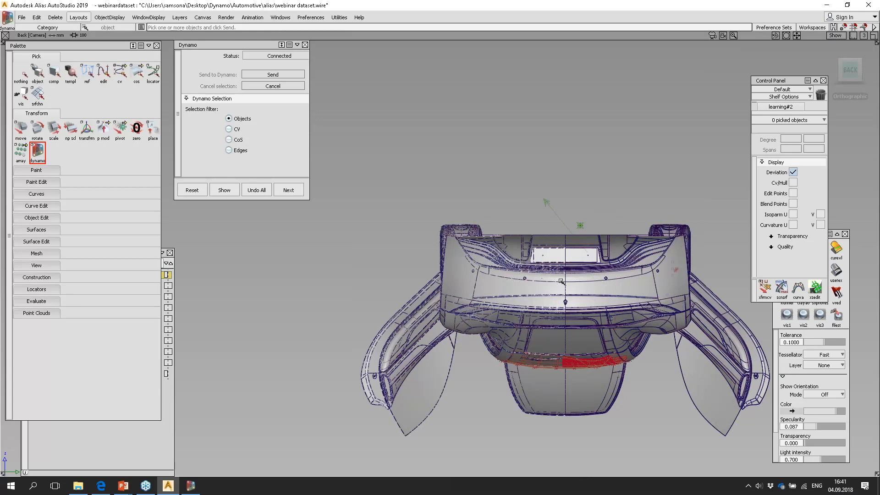
right_click_drag(550, 321, 526, 260, "alt+shift")
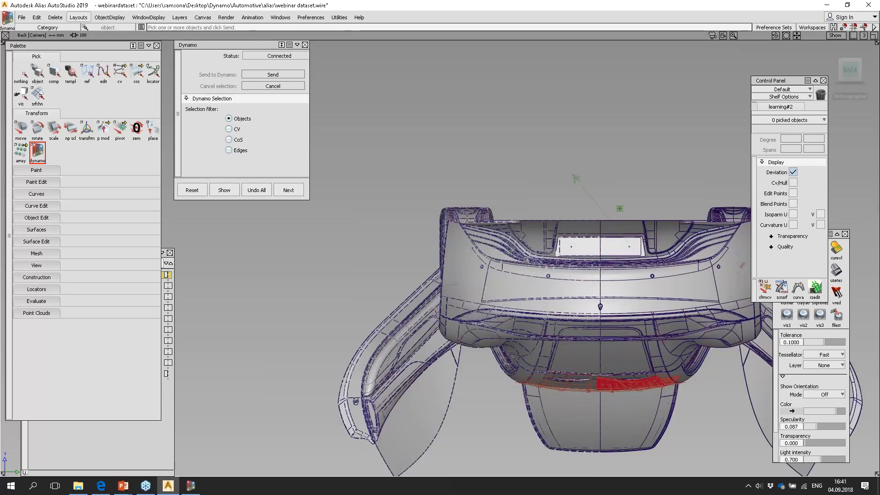
left_click(526, 260)
middle_click_drag(526, 260, 502, 173, "alt+shift")
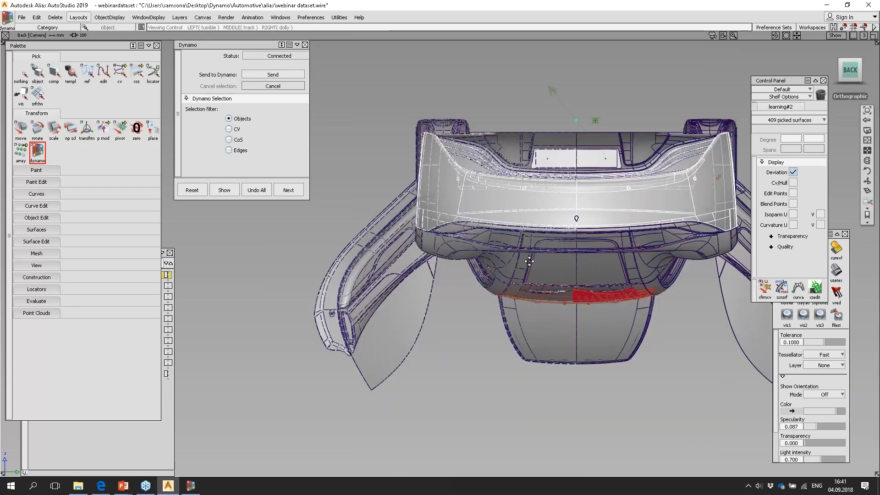
Set the ViewCube projection to Perspective and return the camera to the home view.
left_click(867, 88)
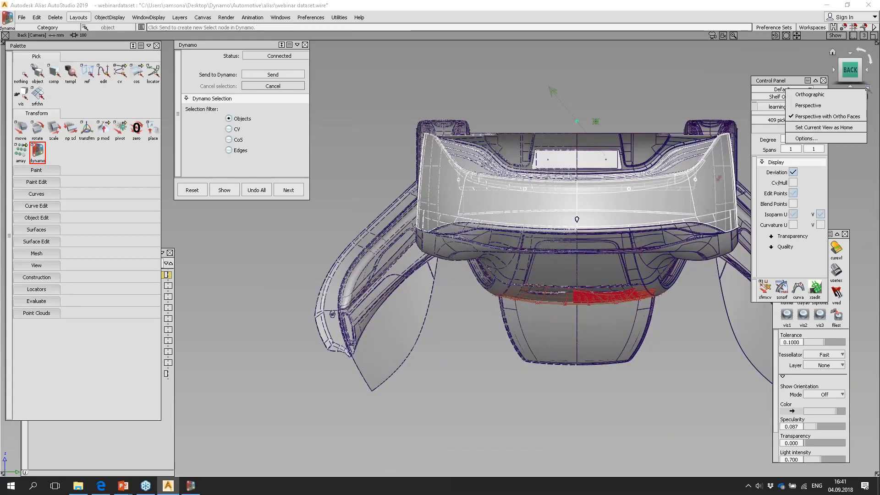
left_click(822, 104)
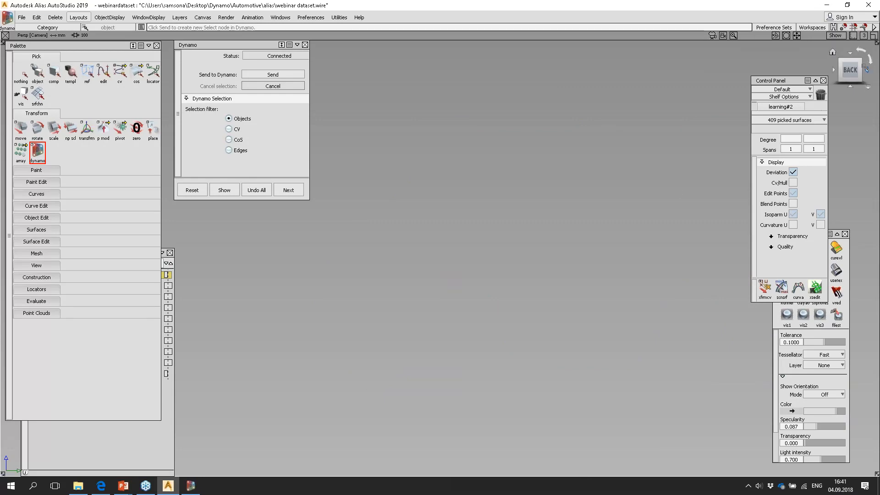
left_click(832, 52)
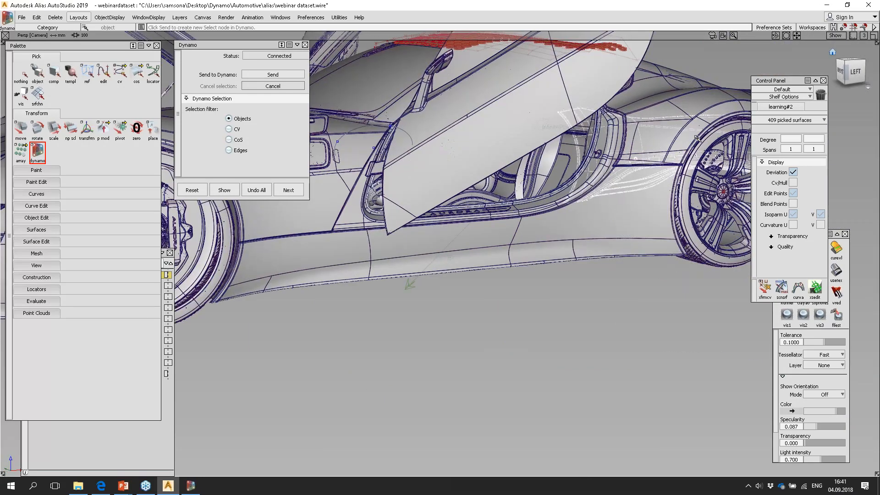
Pick the grille surface on the car's front bumper and hide the unselected objects.
left_click_drag(463, 188, 549, 322, "alt+shift")
middle_click_drag(550, 322, 629, 285, "alt+shift")
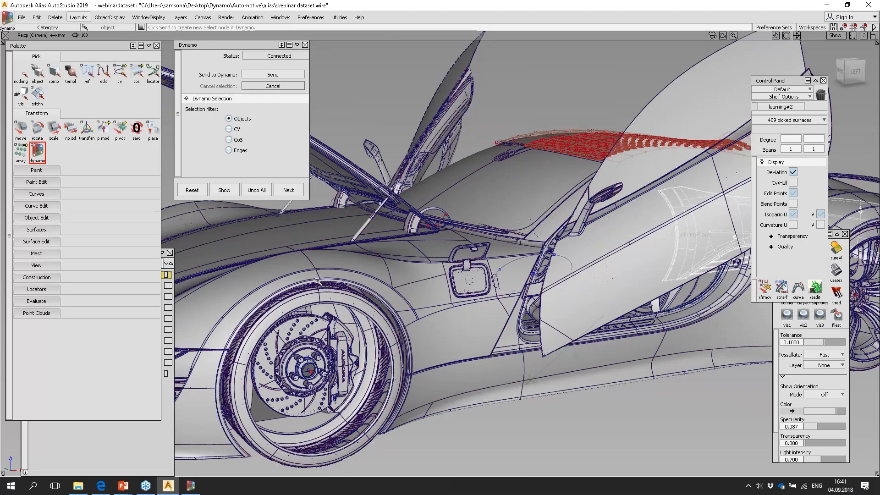
left_click_drag(321, 280, 457, 305, "alt+shift")
right_click_drag(457, 306, 461, 327, "alt+shift")
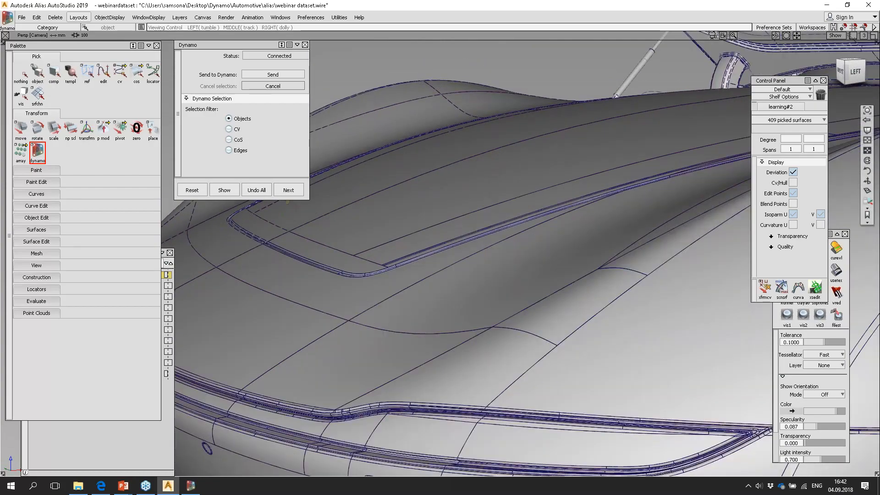
middle_click_drag(377, 365, 383, 361, "alt+shift")
left_click_drag(383, 360, 472, 304, "alt+shift")
middle_click_drag(472, 304, 682, 250, "alt+shift")
left_click(481, 335)
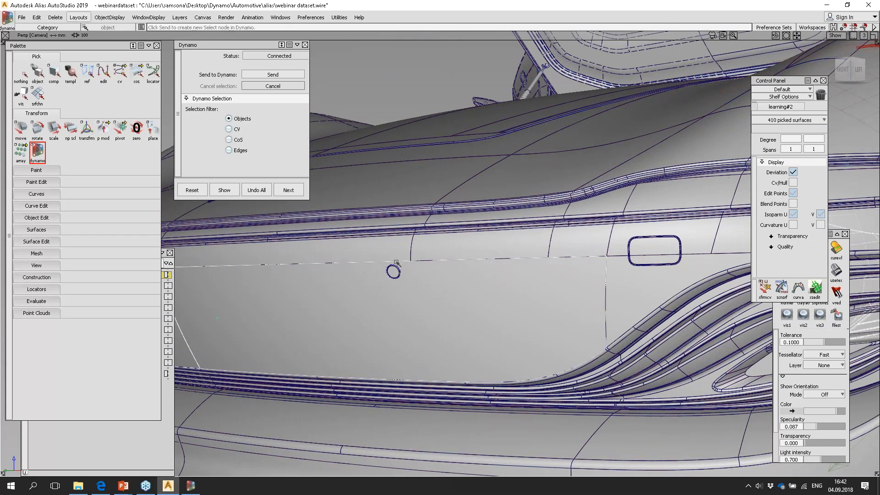
left_click(106, 18)
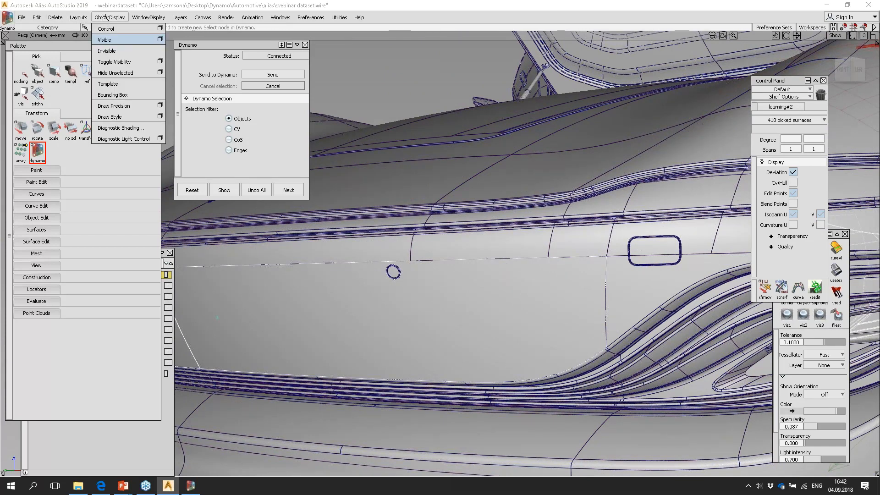
left_click(79, 17)
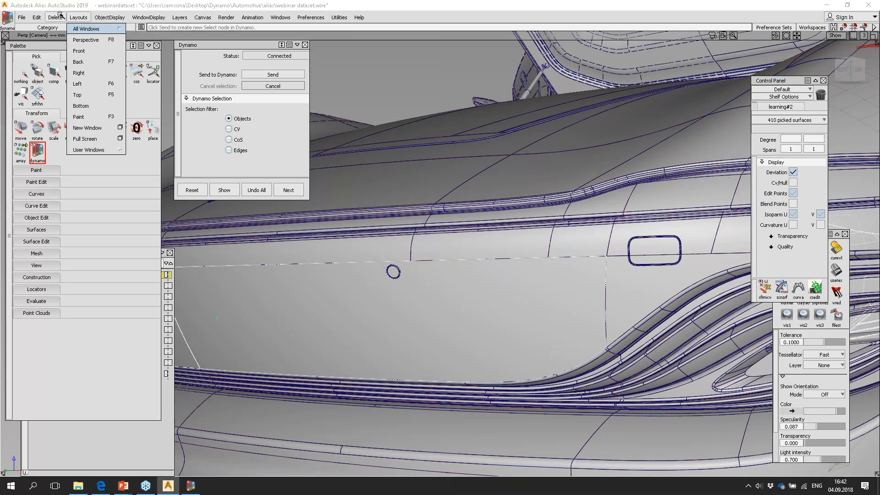
mouse_move(111, 17)
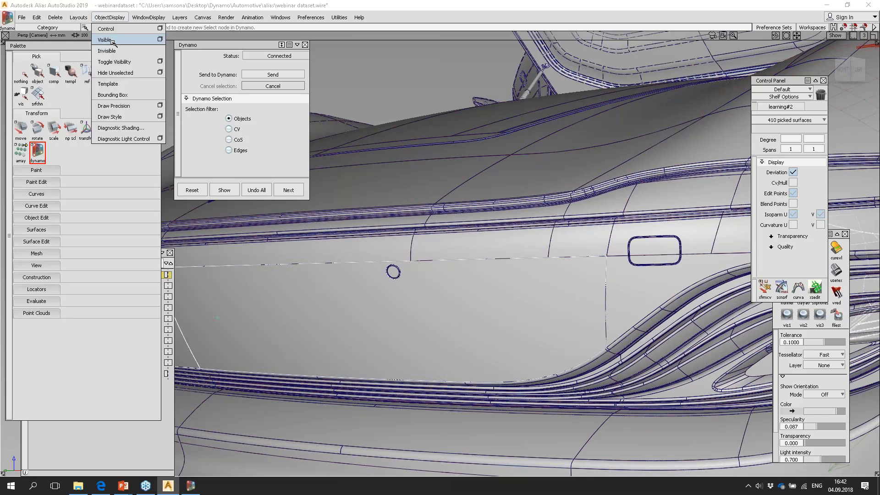
left_click(118, 72)
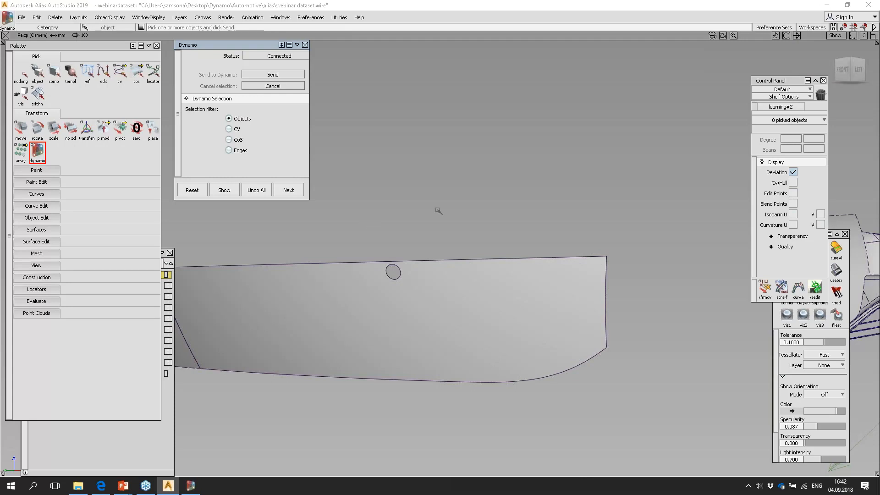
Examine the isolated front grille surface as a whole and pick its main half.
middle_click_drag(454, 204, 339, 205, "alt+shift")
scroll(390, 220, "down", 3, "alt+shift")
scroll(391, 231, "up", 6, "alt+shift")
scroll(389, 224, "down", 6, "alt+shift")
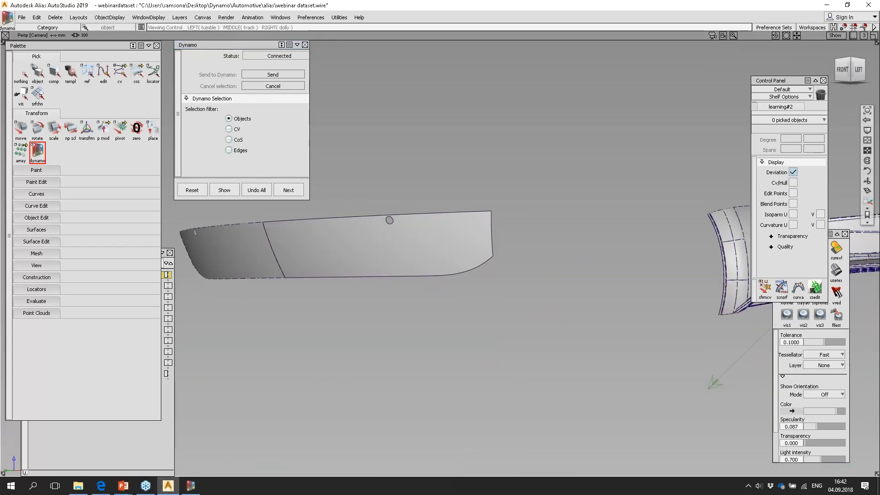
left_click(386, 249, "alt+shift")
middle_click_drag(374, 191, 376, 234, "alt+shift")
left_click_drag(375, 234, 343, 228, "alt+shift")
left_click_drag(408, 218, 418, 250)
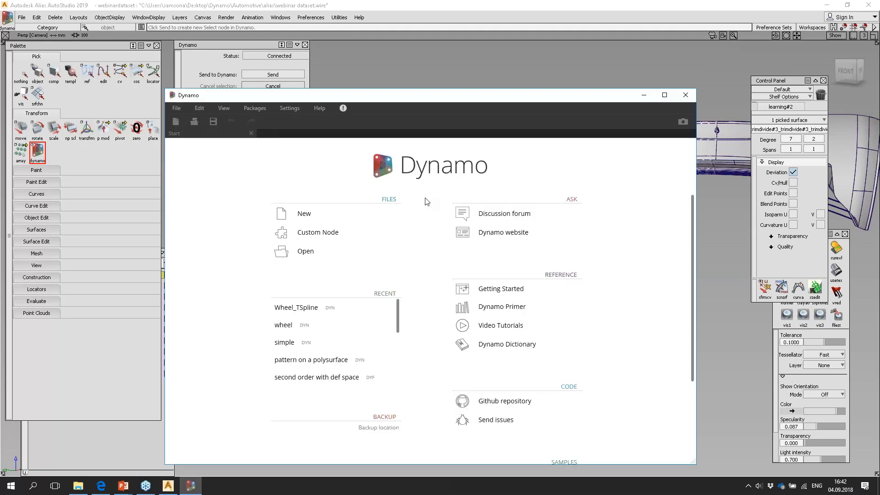
Switch to Dynamo and open hexagonal pattern.dyn from the webinar folder.
left_click(190, 485)
left_click(298, 251)
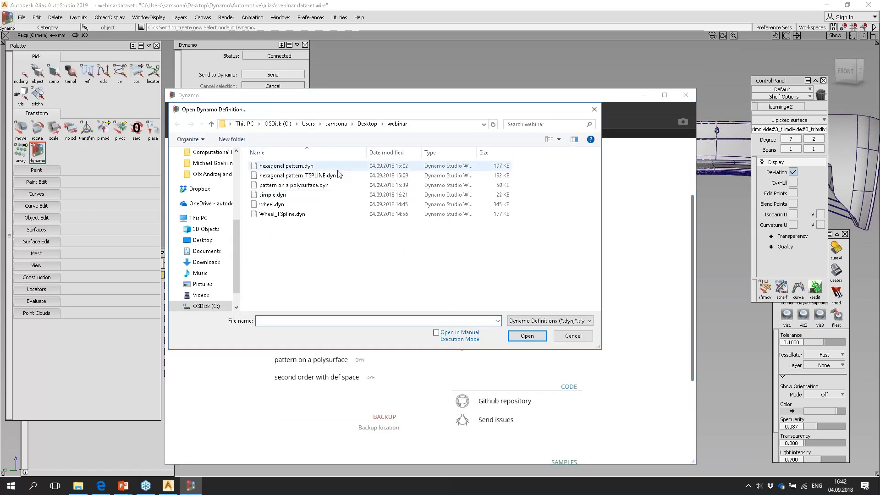
left_click(304, 166)
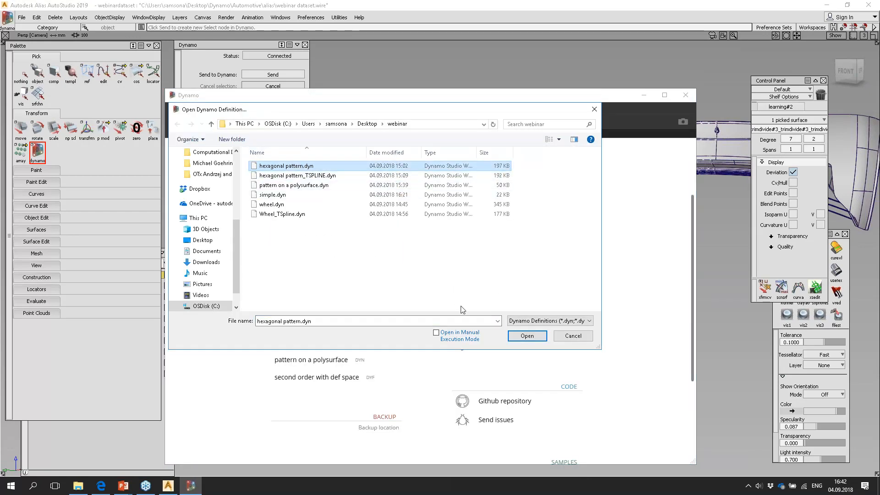
left_click(531, 340)
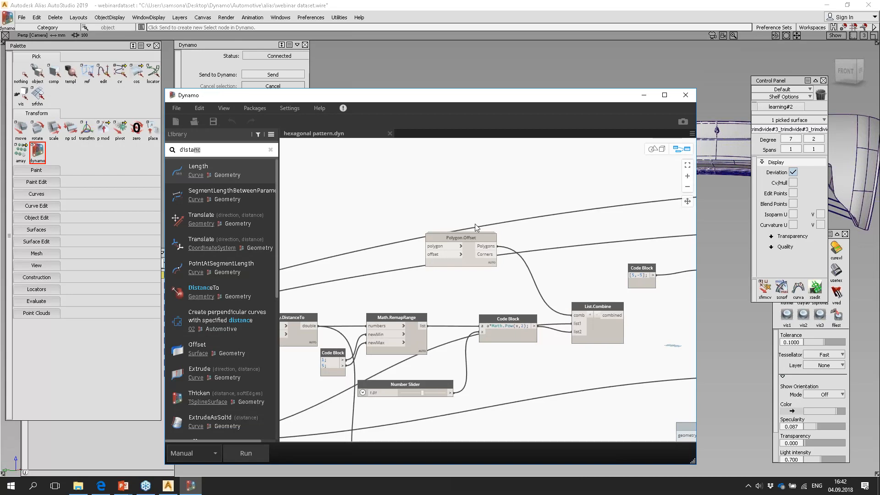
Look over the graph, and assign the grille's upper edge to the first Select from Alias node using the Edges selection filter.
mouse_move(451, 237)
mouse_move(466, 255)
scroll(424, 295, "down", 8)
scroll(550, 280, "up", 10)
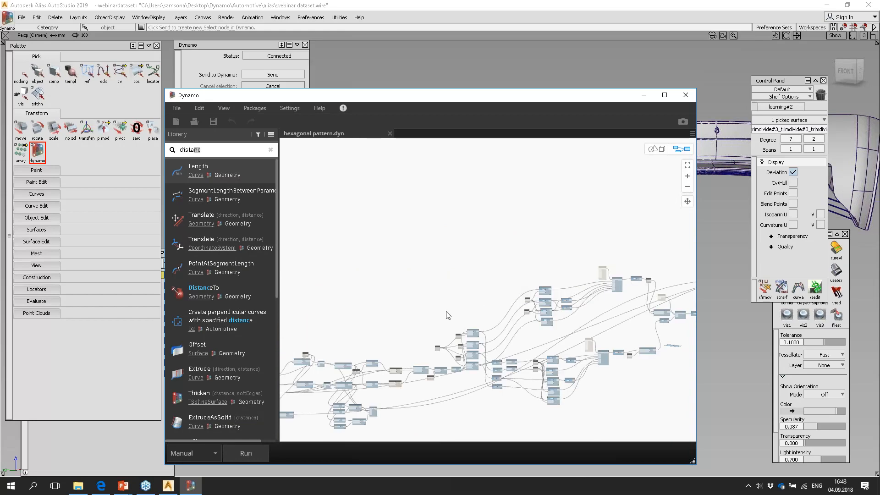
scroll(444, 304, "up", 5)
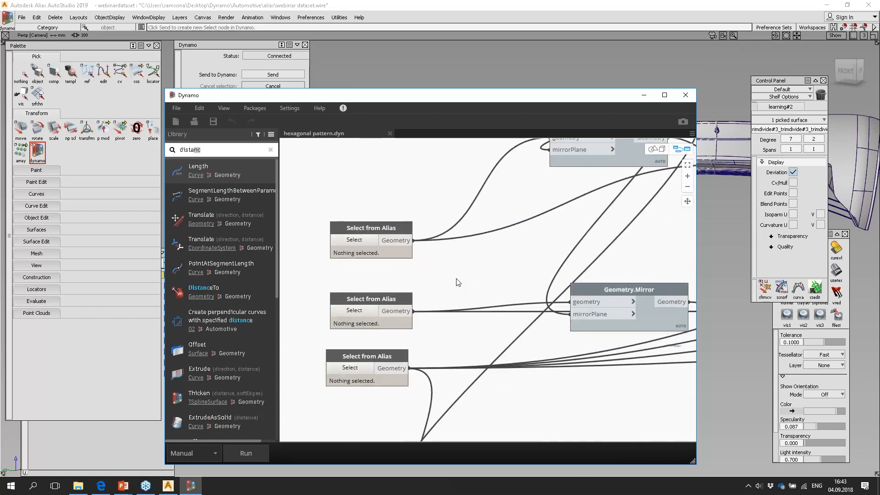
left_click_drag(545, 96, 578, 54)
left_click(370, 204)
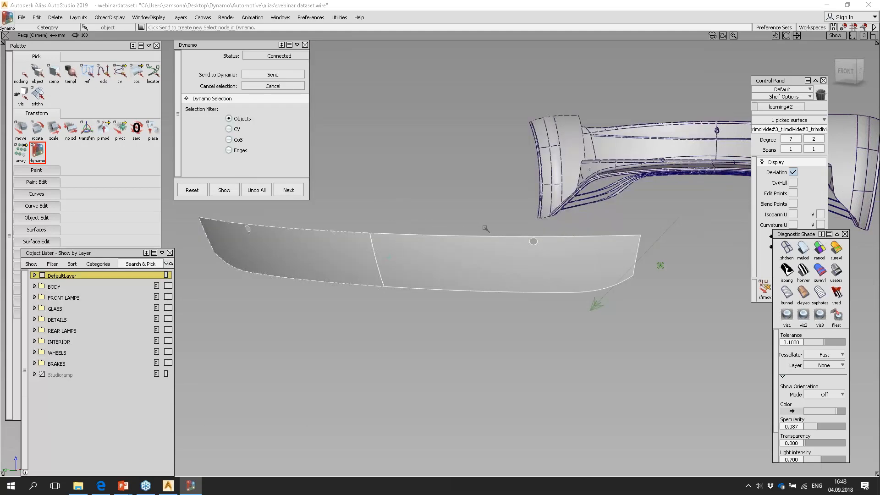
middle_click_drag(493, 219, 475, 235, "alt+shift")
right_click_drag(486, 256, 495, 248, "alt+shift")
left_click(228, 151)
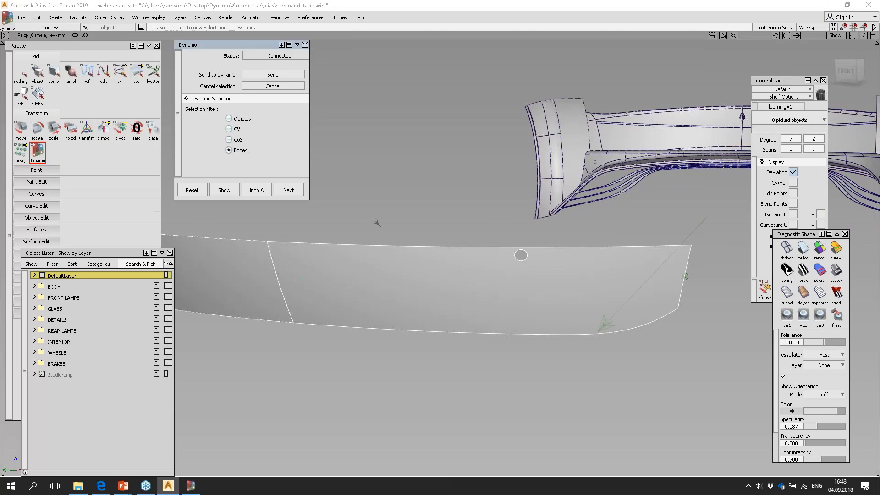
left_click(381, 246)
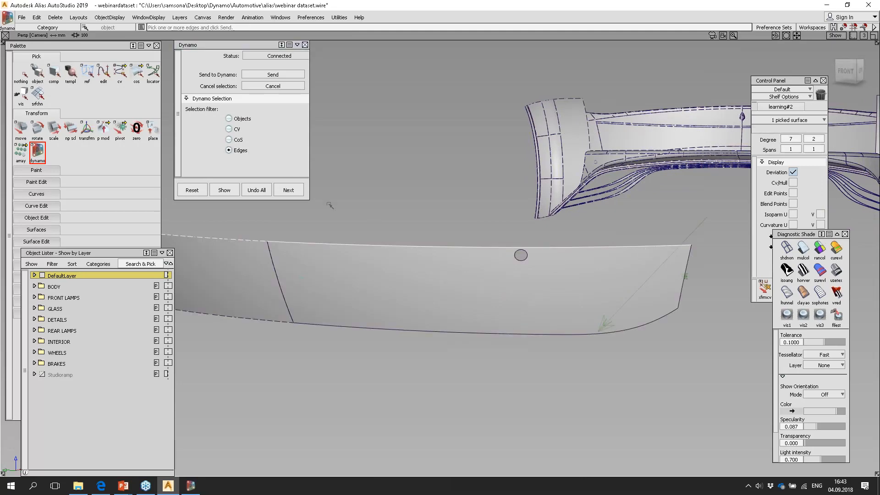
left_click(272, 74)
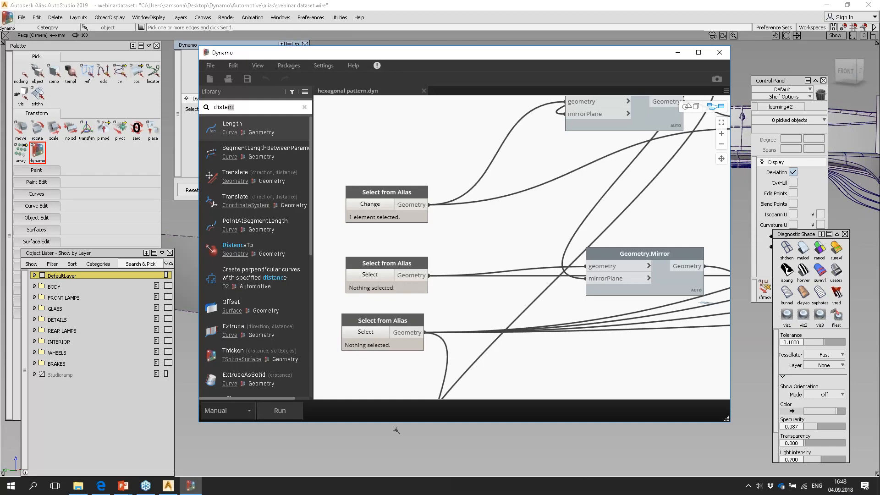
Assign the five edge segments along the grille's lower boundary and corner to the second Select from Alias node.
left_click(380, 275)
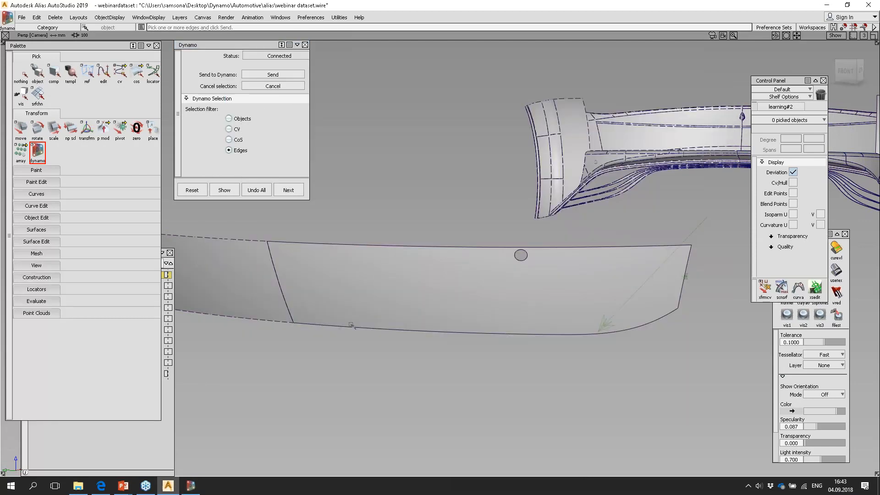
left_click(323, 328)
left_click(450, 335)
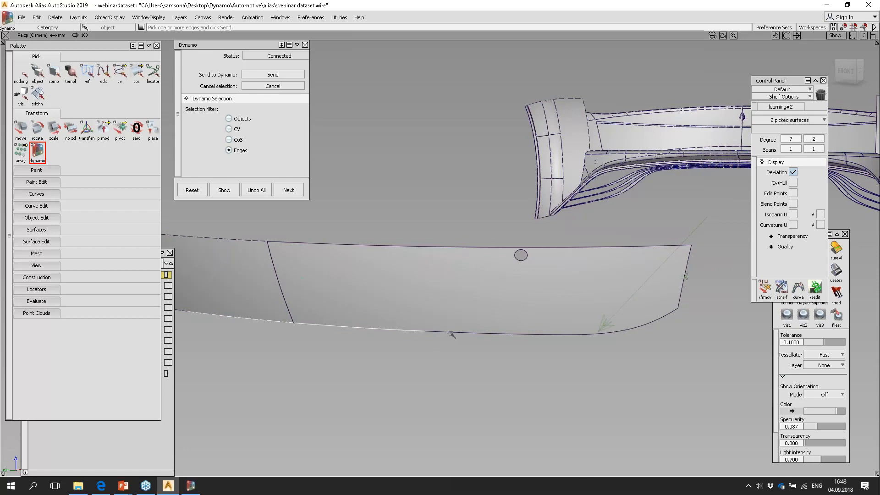
left_click(585, 335)
left_click(643, 325)
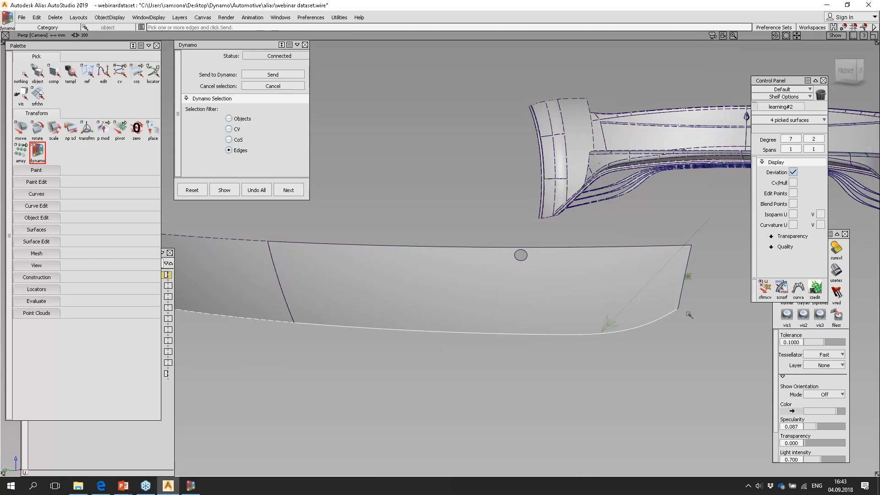
mouse_move(684, 311)
right_mouse_down("alt+shift")
mouse_move(693, 292)
mouse_move(695, 315)
right_mouse_up("alt+shift")
left_click(694, 313)
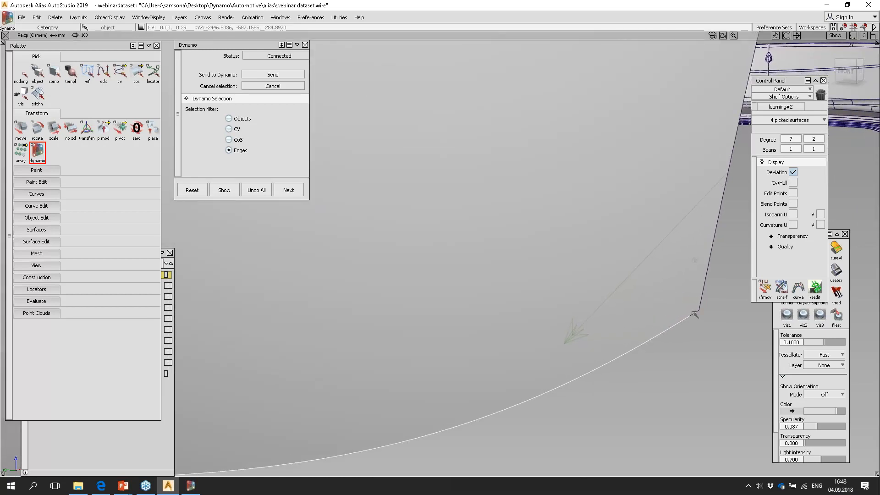
left_click(281, 74)
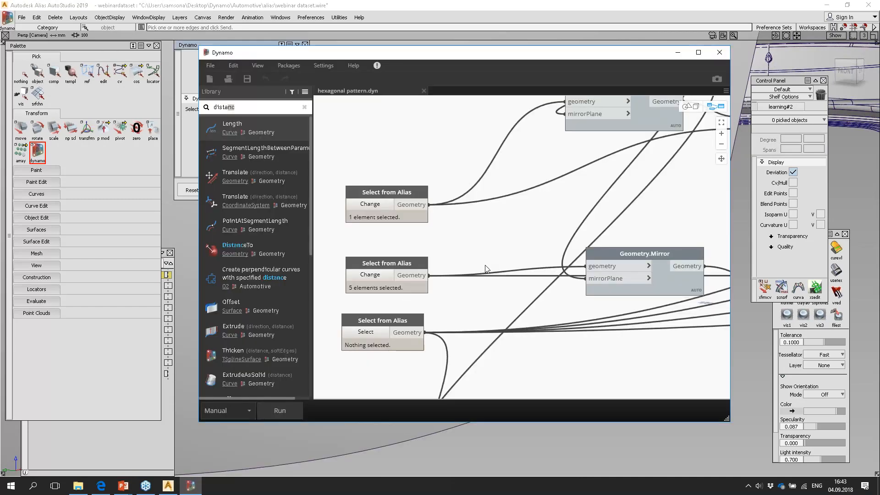
Pick the grille surface for the third Select from Alias node using the Objects selection filter, and return to Dynamo.
left_click(365, 331)
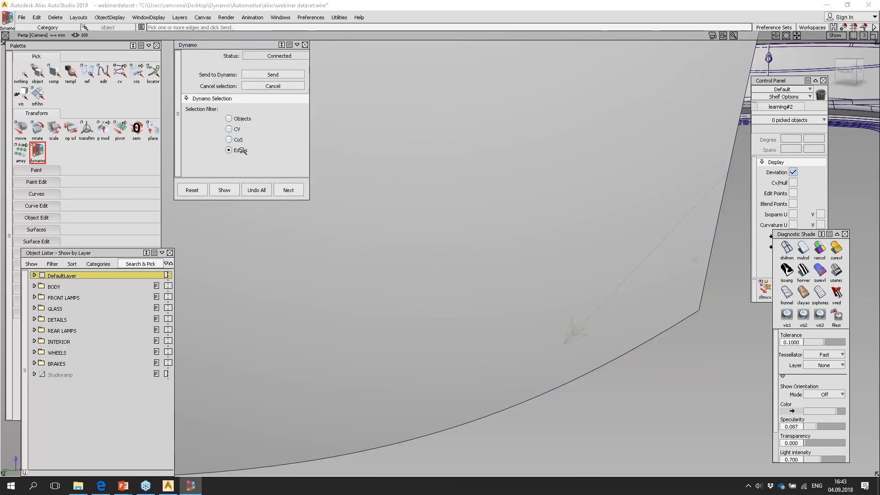
left_click(228, 118)
left_click(570, 219)
scroll(573, 226, "down", 5)
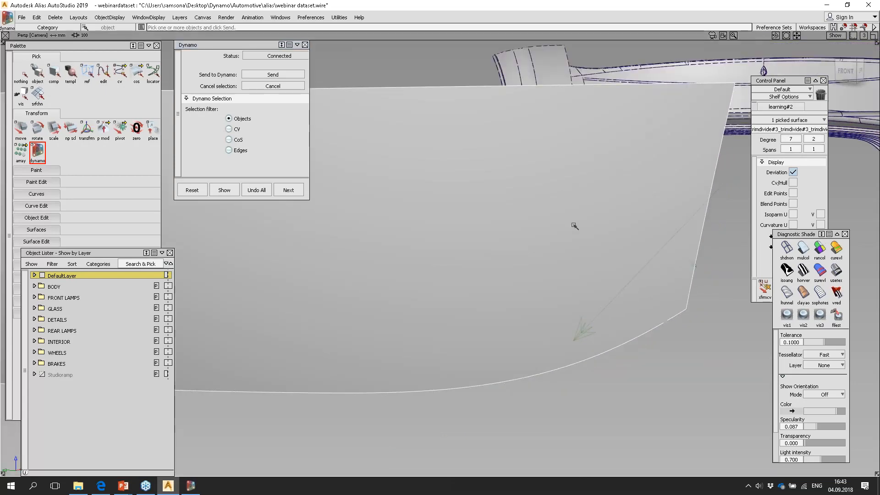
left_click(190, 485)
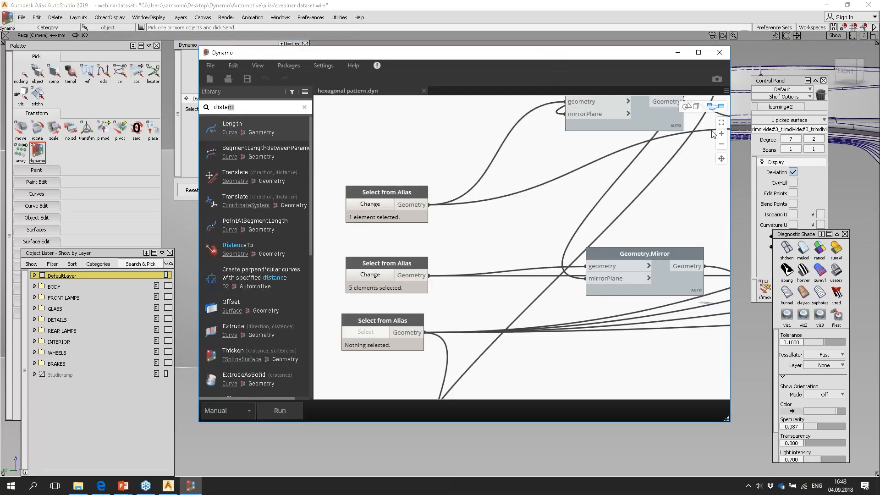
Look over the hexagonal pattern graph from the mirrored inputs through to the polygon, distance and remap nodes.
scroll(436, 244, "down", 8)
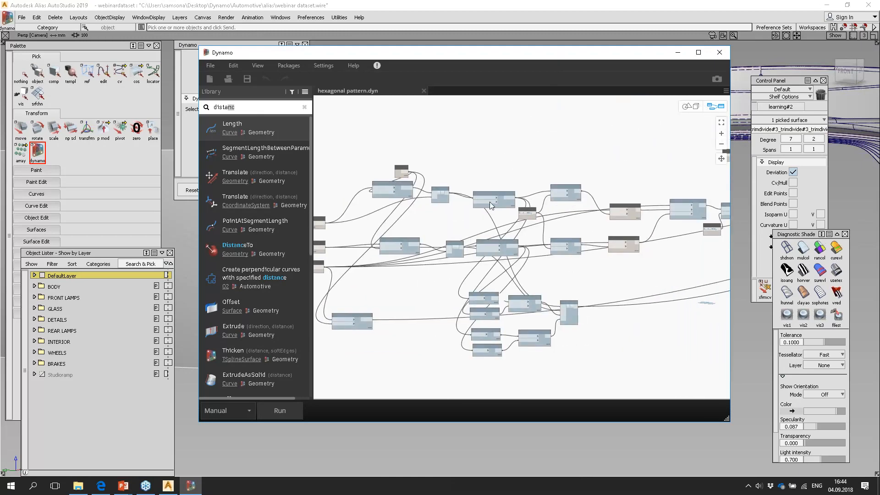
middle_click_drag(489, 206, 477, 203)
scroll(374, 233, "down", 5)
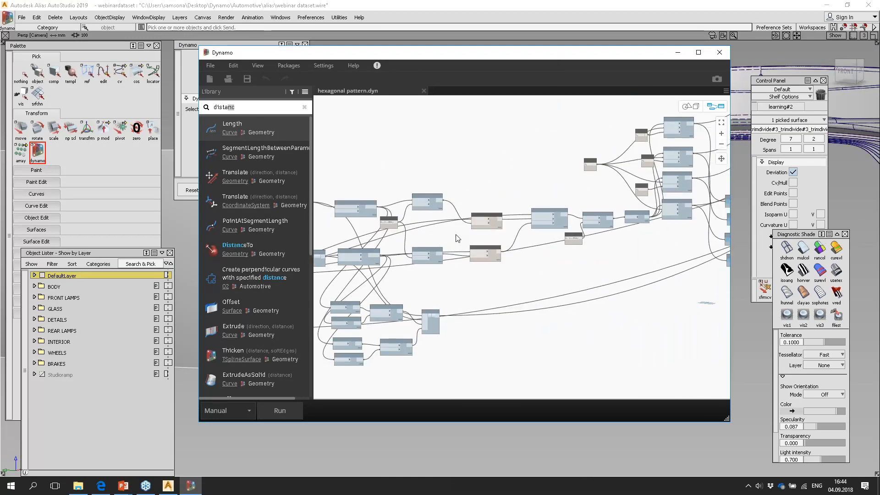
scroll(441, 230, "up", 6)
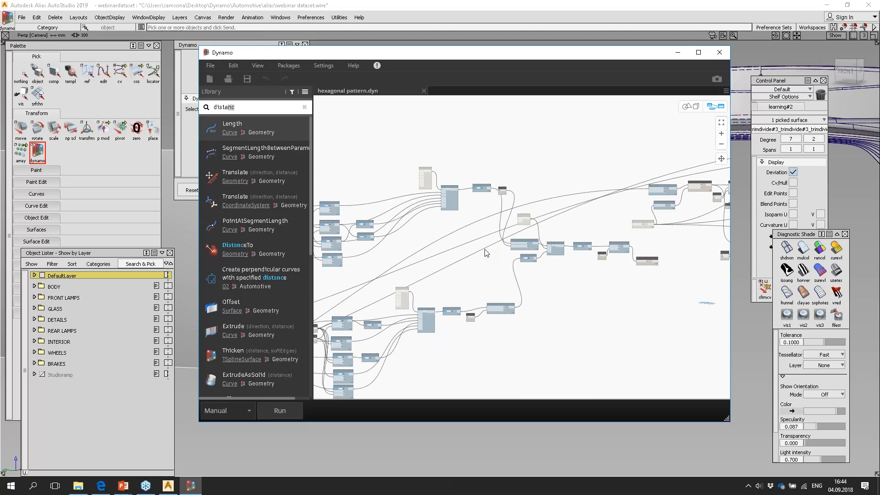
scroll(499, 255, "up", 4)
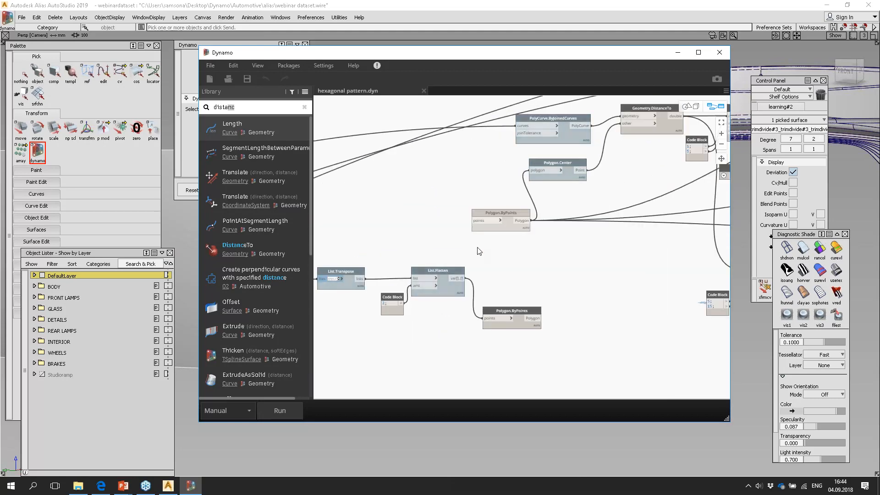
scroll(584, 212, "down", 4)
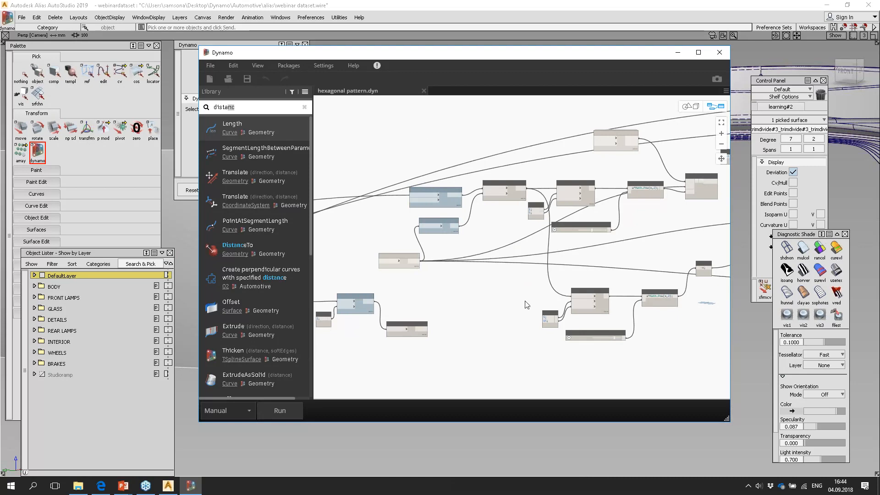
middle_click_drag(530, 287, 451, 298)
scroll(453, 316, "up", 5)
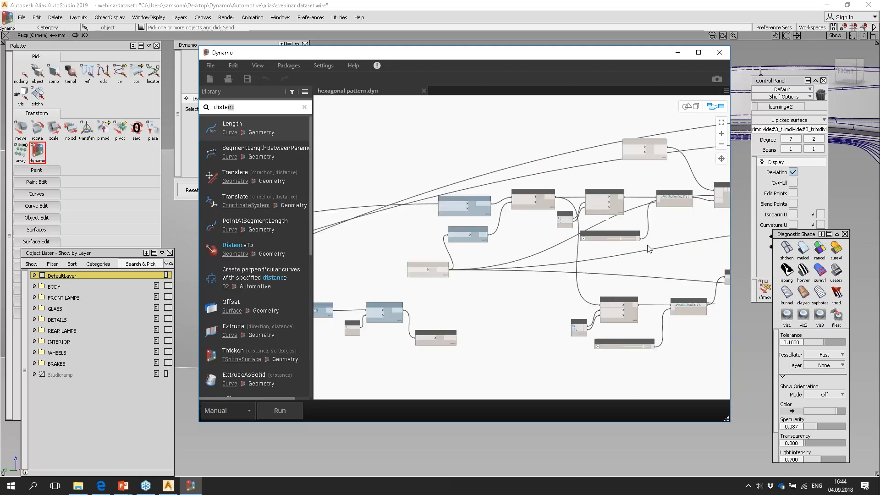
scroll(493, 292, "up", 3)
Run the graph and go back to the Select from Alias input nodes.
left_click(288, 411)
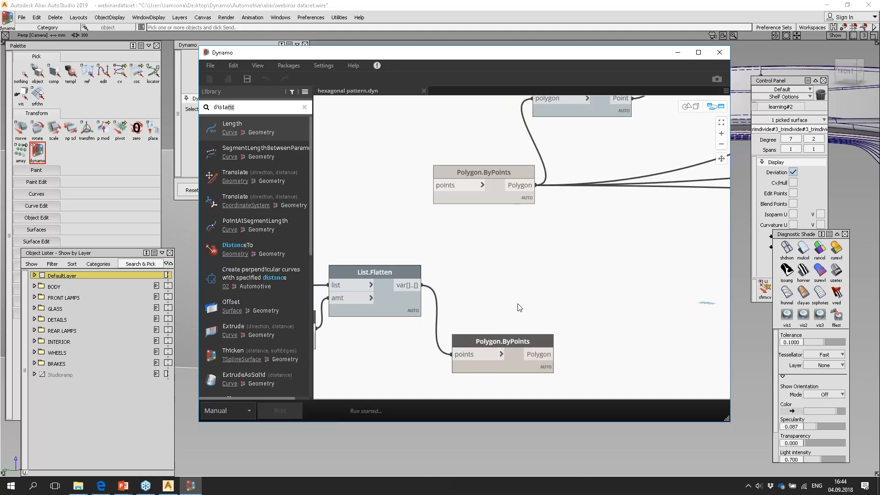
scroll(495, 294, "down", 10)
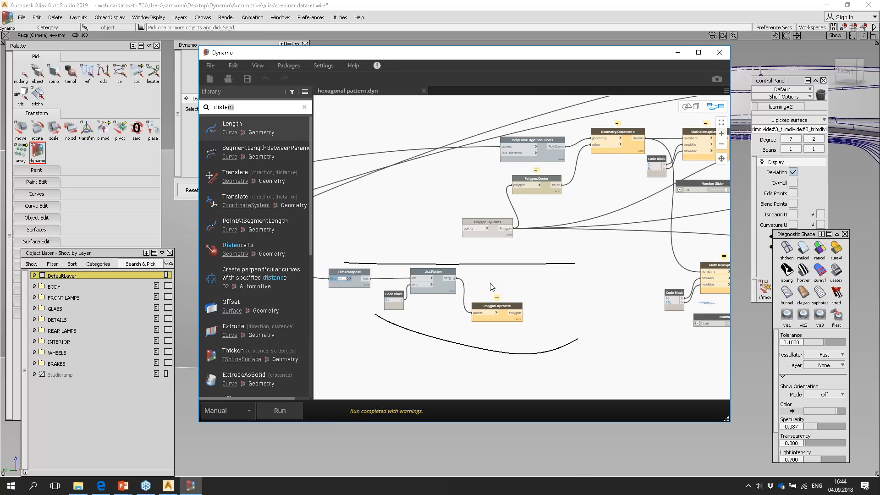
scroll(584, 231, "up", 10)
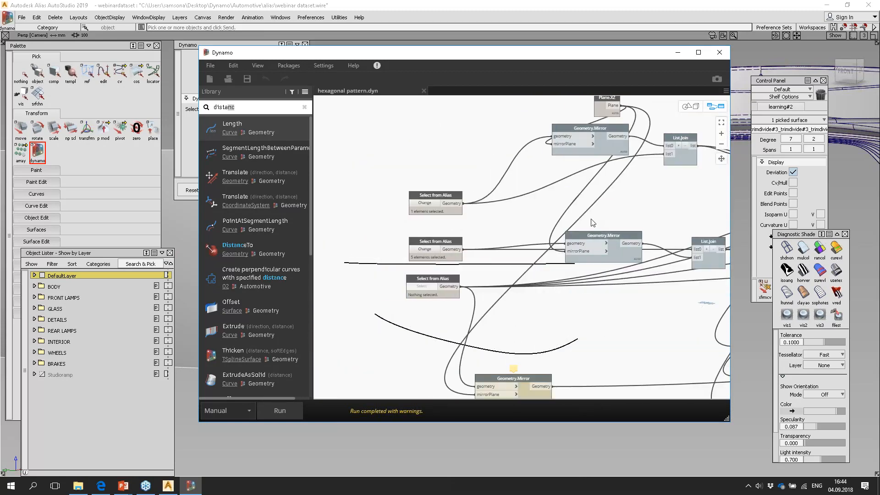
scroll(645, 295, "up", 3)
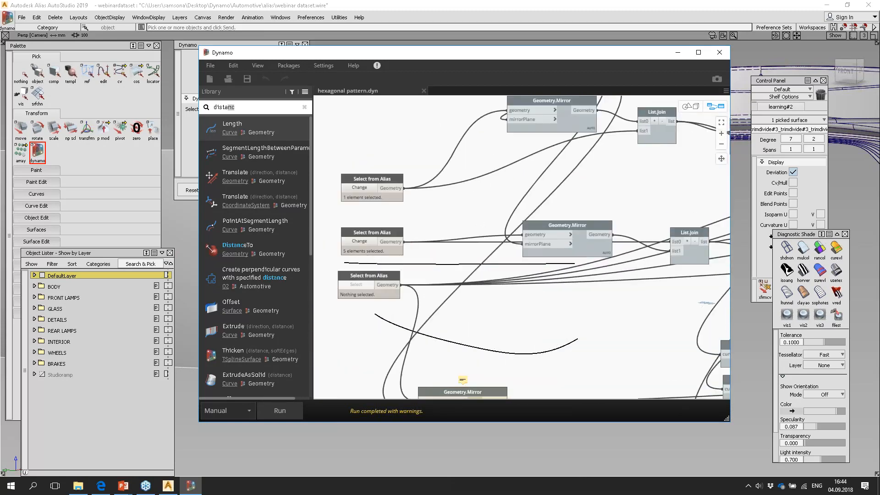
Send the picked grille surface to the third Select from Alias node and run the graph.
left_click(353, 284)
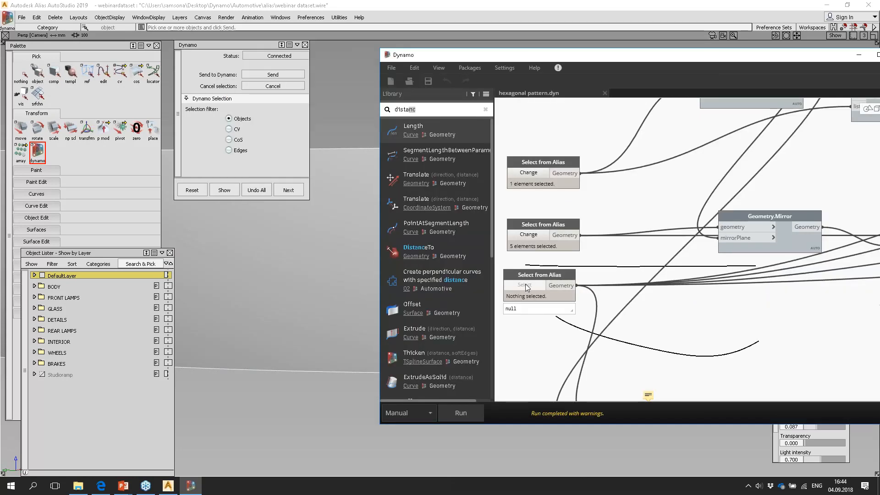
left_click(525, 287)
left_click(272, 75)
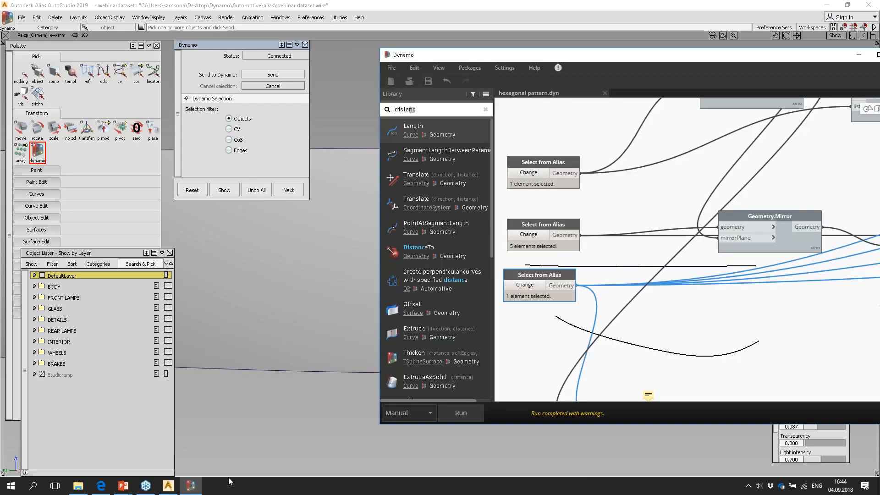
left_click(191, 485)
left_click(476, 414)
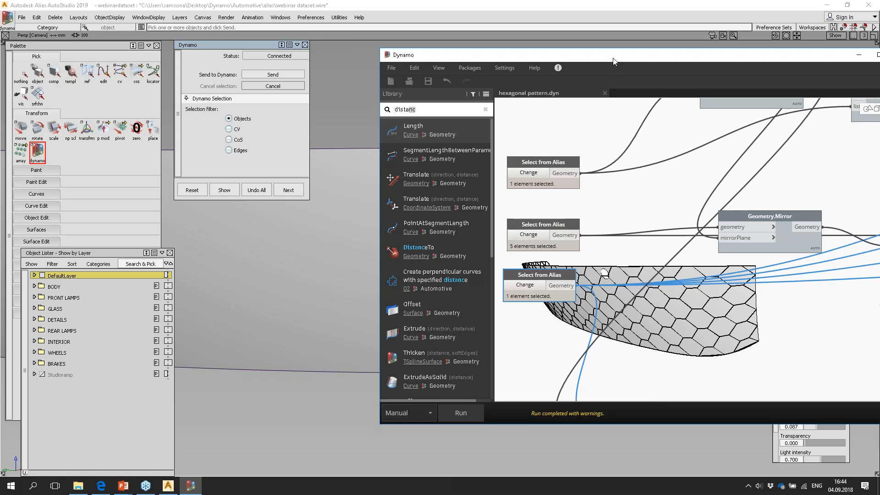
Turn off the preview of the third Select from Alias node and maximize the Dynamo window.
right_click(560, 277)
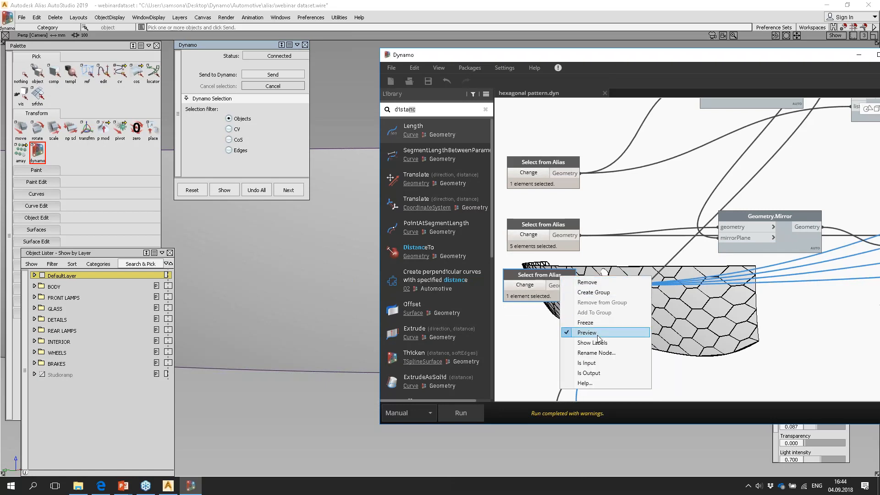
left_click(586, 332)
left_click_drag(692, 55, 404, 68)
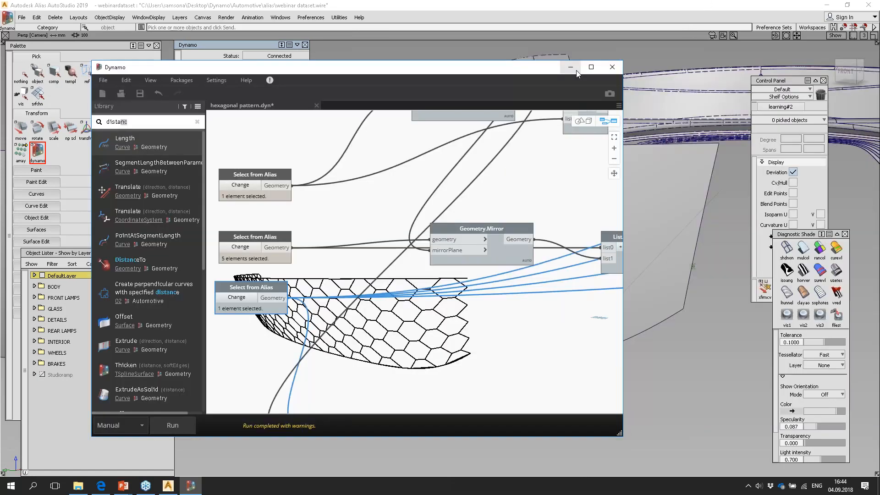
left_click(591, 67)
Examine the hexagonal grid on the grille in the 3D preview from the side and the front.
scroll(400, 227, "down", 3)
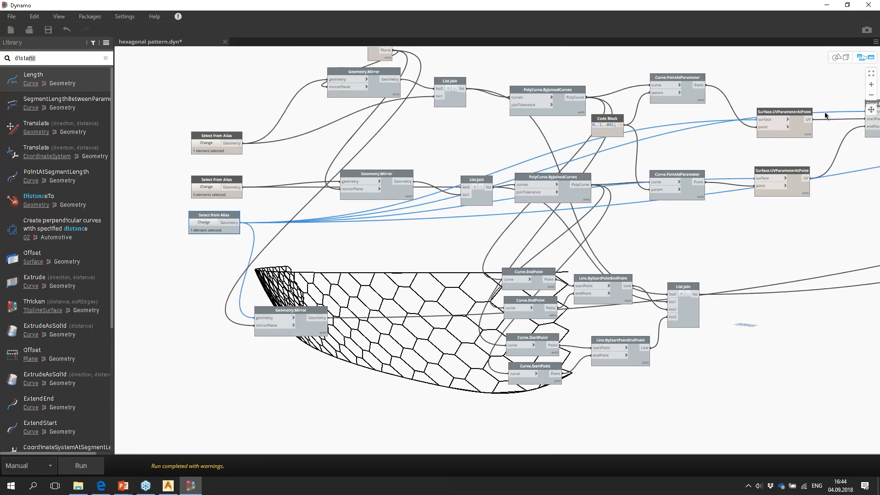
left_click(840, 57)
right_click_drag(582, 216, 565, 177)
key("alt")
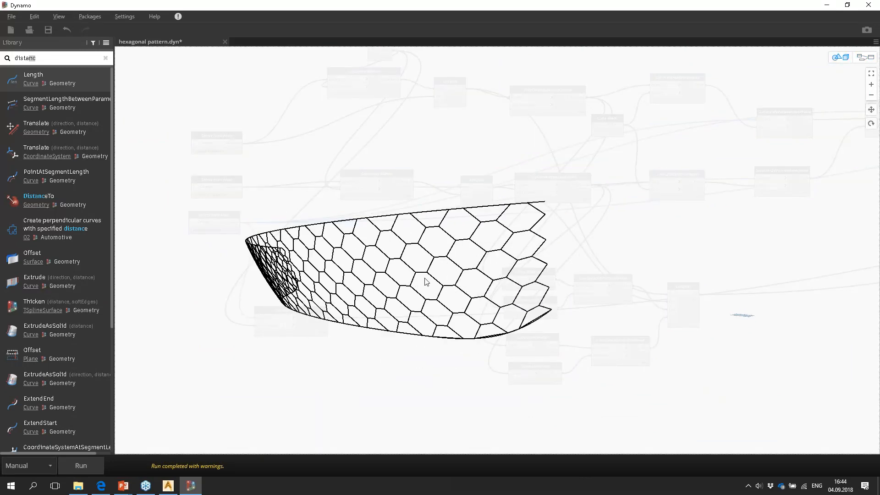
right_click_drag(400, 269, 544, 241)
scroll(544, 241, "up", 5)
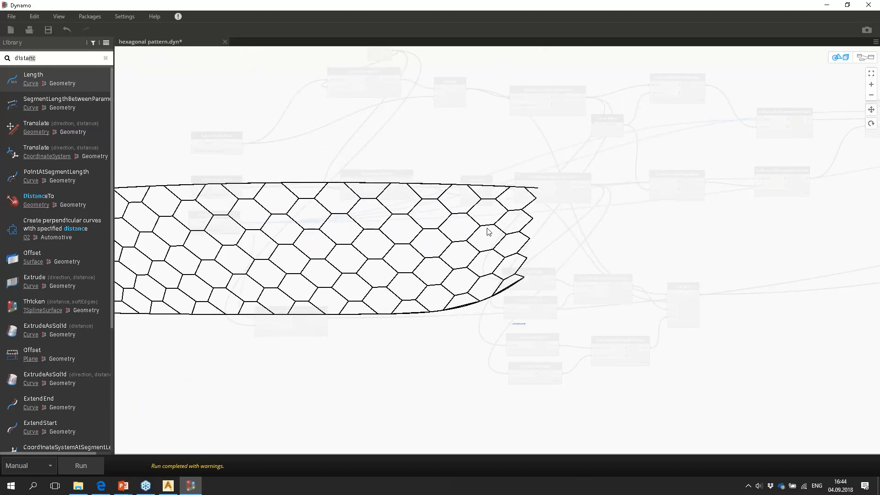
Turn on the preview of the PolyCurve.ByJoinedCurves node feeding Geometry.DistanceTo and select it to highlight the grille outline.
left_click(864, 57)
scroll(373, 202, "up", 4)
scroll(504, 243, "up", 5)
scroll(535, 274, "down", 2)
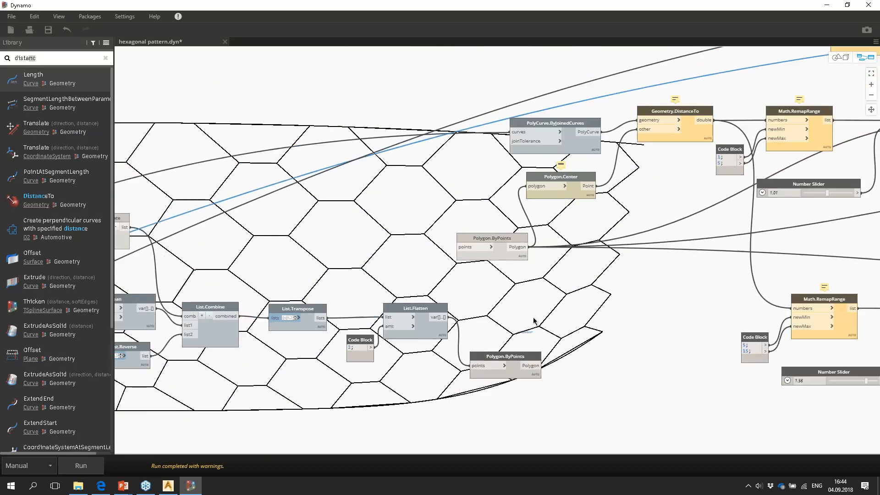
left_click(467, 161)
right_click(467, 161)
left_click(517, 230)
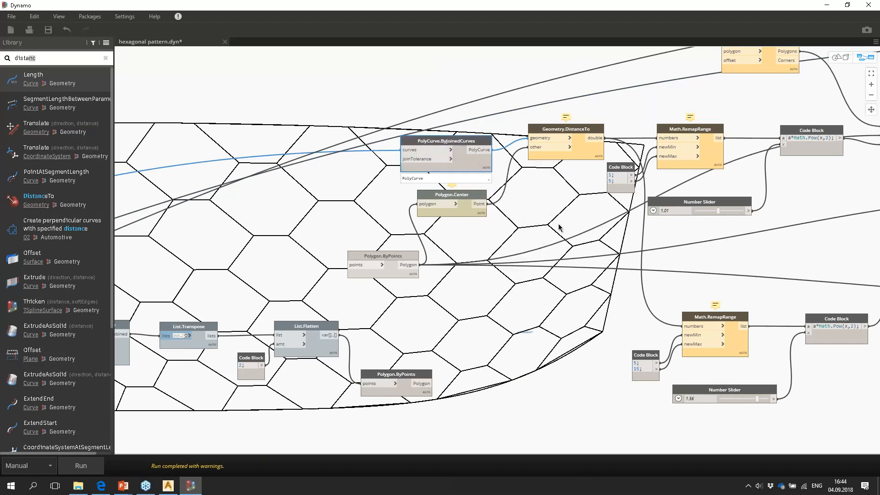
middle_click_drag(559, 225, 582, 263)
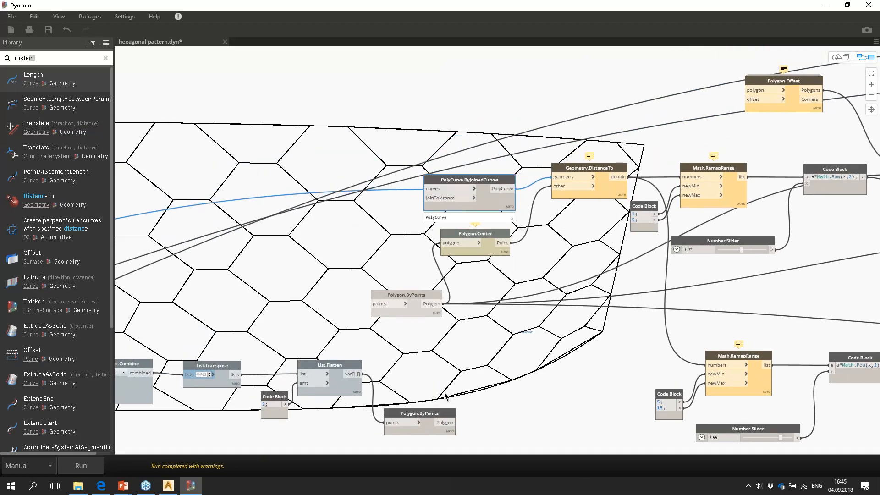
left_click(482, 205)
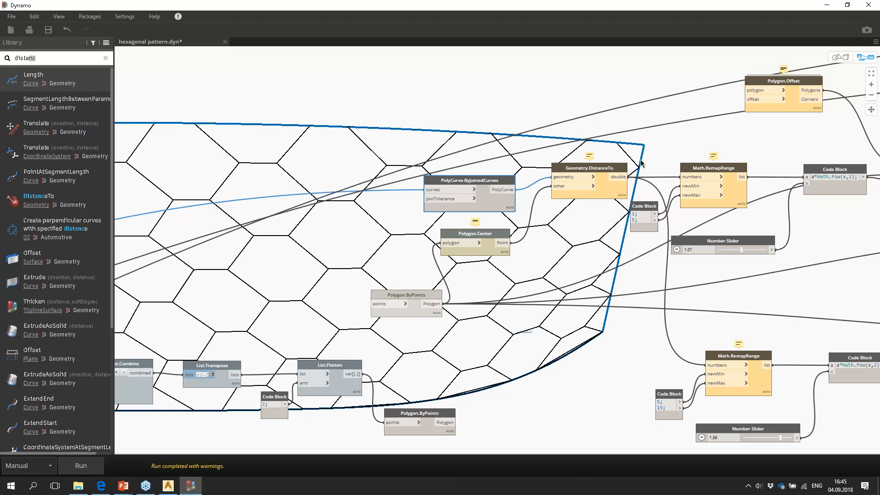
Move the List.Flatten connection from the lower Polygon.ByPoints node to the upper one feeding Polygon.Center, and run the graph.
middle_click_drag(492, 301, 461, 305)
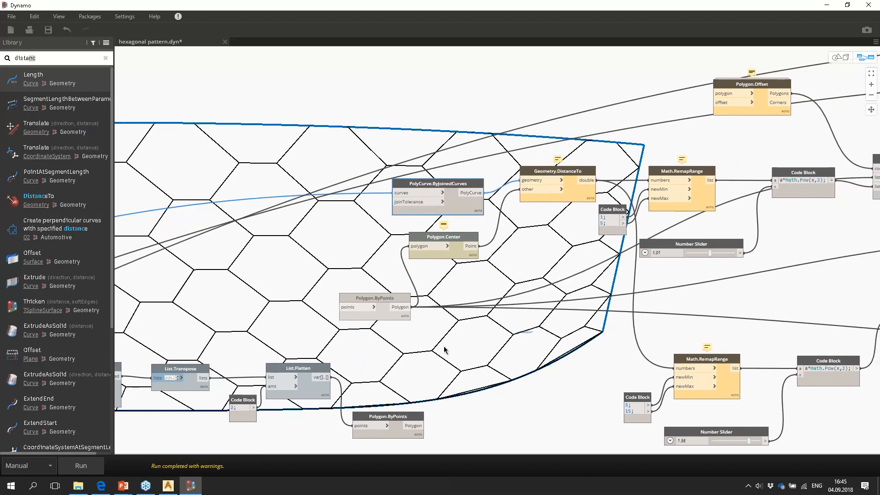
middle_click_drag(415, 375, 399, 353)
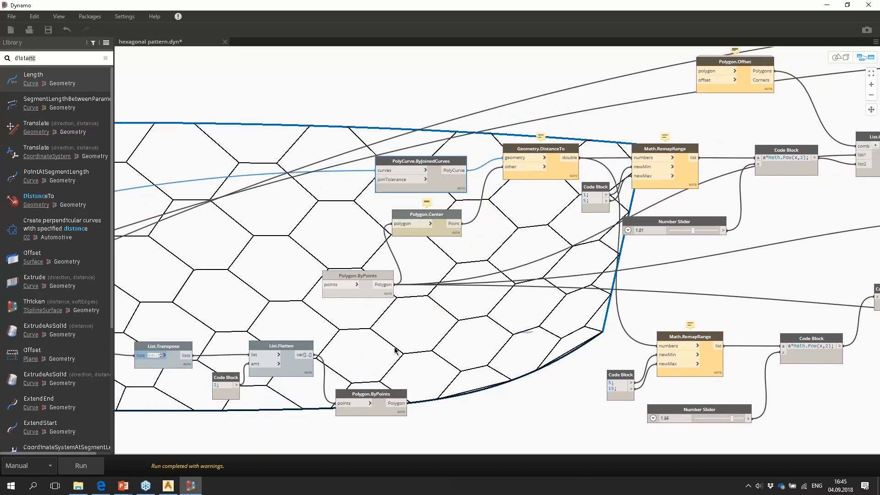
scroll(379, 397, "up", 3)
left_click_drag(320, 413, 302, 254)
scroll(408, 294, "down", 5)
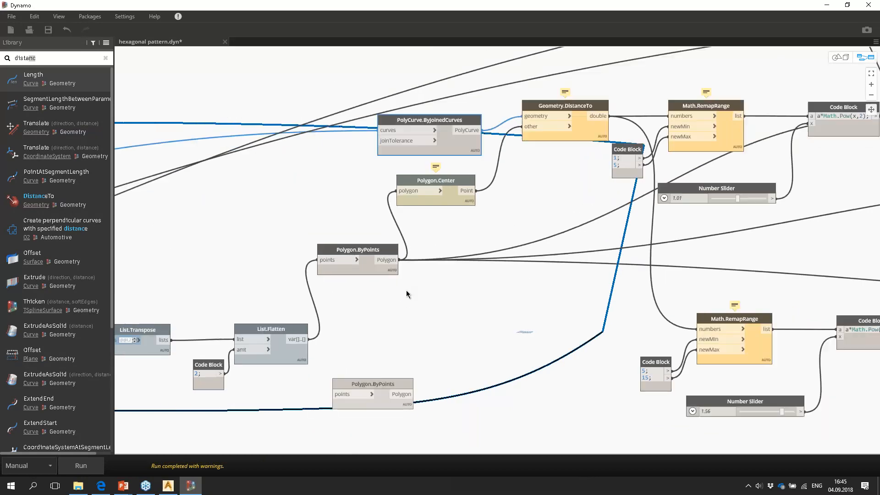
key("F5")
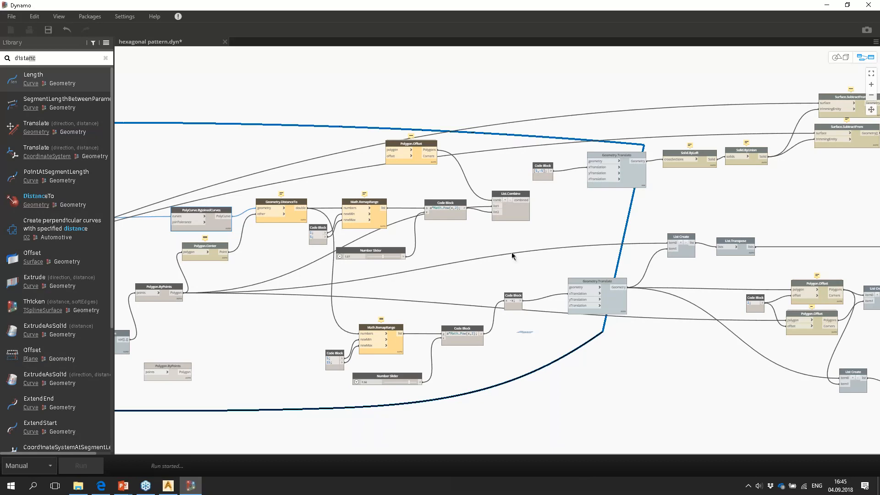
Examine the offset hexagonal pattern across the whole grille in the 3D preview.
left_click(836, 57)
scroll(462, 202, "down", 3)
middle_click_drag(462, 202, 647, 209)
middle_click_drag(518, 206, 622, 218)
right_click_drag(623, 218, 628, 210)
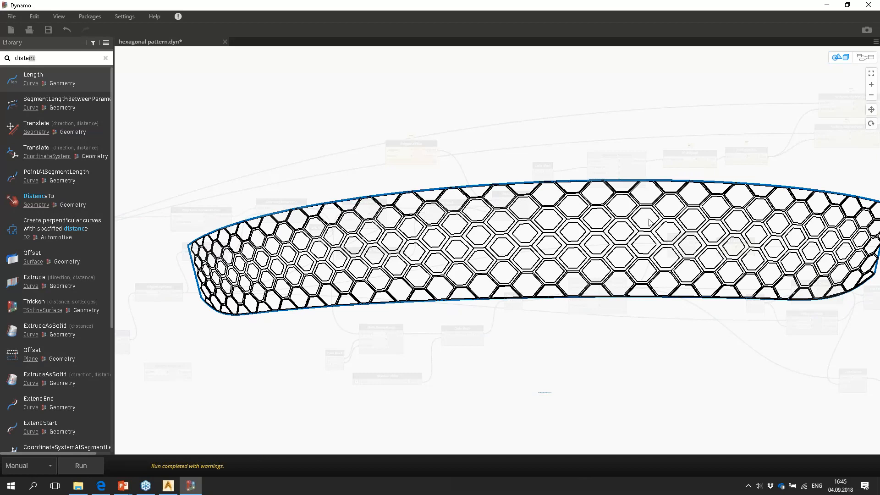
Set the Number Slider feeding the upper a*Math.Pow(x,2) code block to 1.41 and run the graph.
middle_click_drag(648, 222, 579, 226)
scroll(463, 275, "up", 5)
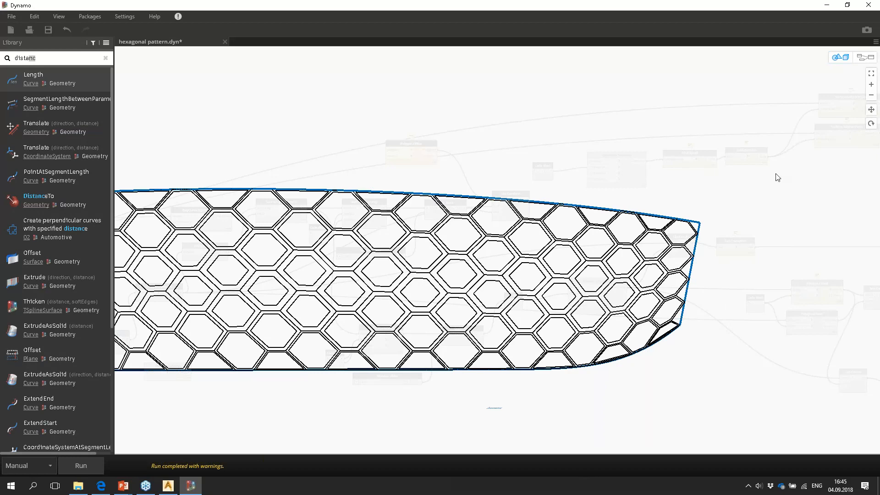
left_click(864, 57)
scroll(552, 223, "up", 2)
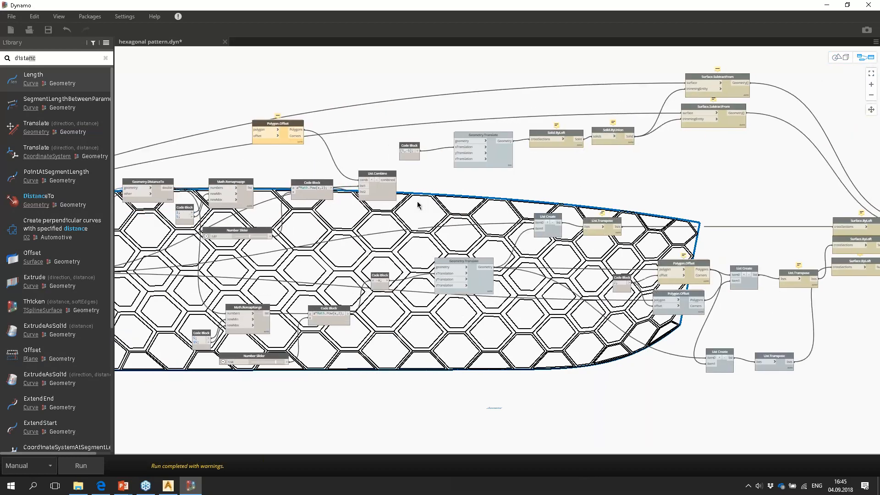
scroll(334, 207, "up", 2)
middle_click_drag(334, 206, 486, 192)
scroll(357, 194, "up", 2)
middle_click_drag(364, 193, 475, 112)
left_click_drag(399, 205, 425, 208)
left_click(97, 469)
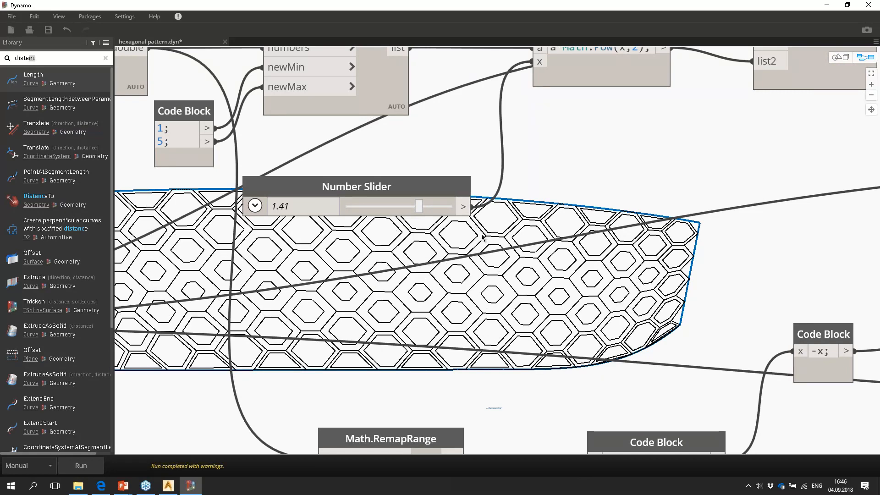
Examine the hexagon offsets along the grille from several angles in the 3D preview.
left_click(840, 57)
scroll(463, 245, "down", 1)
middle_click_drag(293, 256, 370, 294)
scroll(458, 268, "down", 2)
right_click_drag(405, 275, 435, 294)
scroll(435, 295, "down", 2)
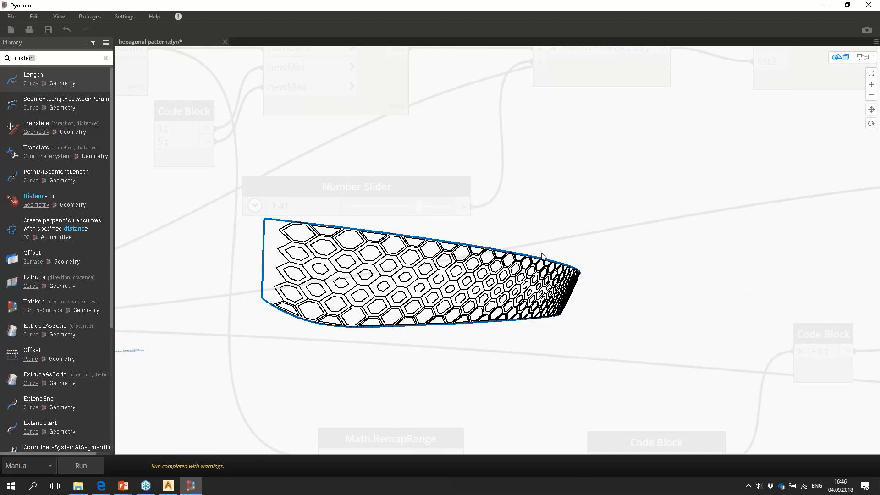
right_click_drag(539, 256, 596, 274)
middle_click_drag(596, 274, 504, 257)
scroll(550, 284, "up", 3)
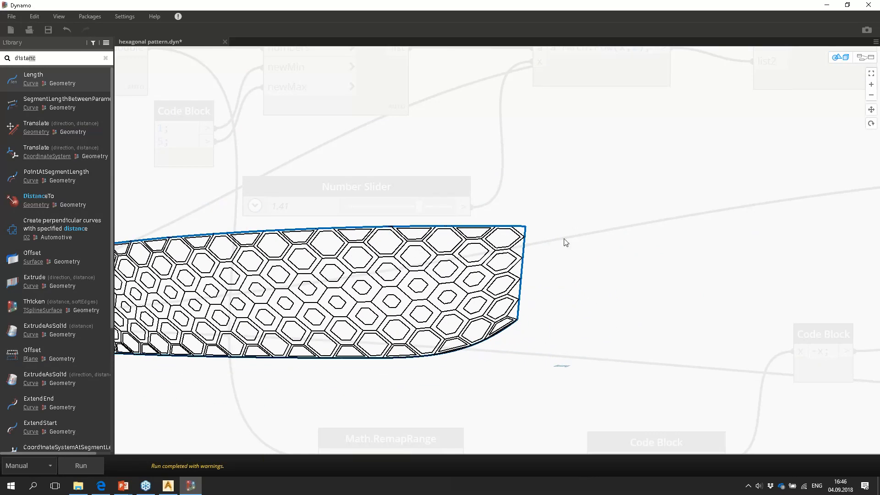
Connect the combined output of List.Combine to the geometry inputs of both Geometry.Translate nodes.
left_click(864, 59)
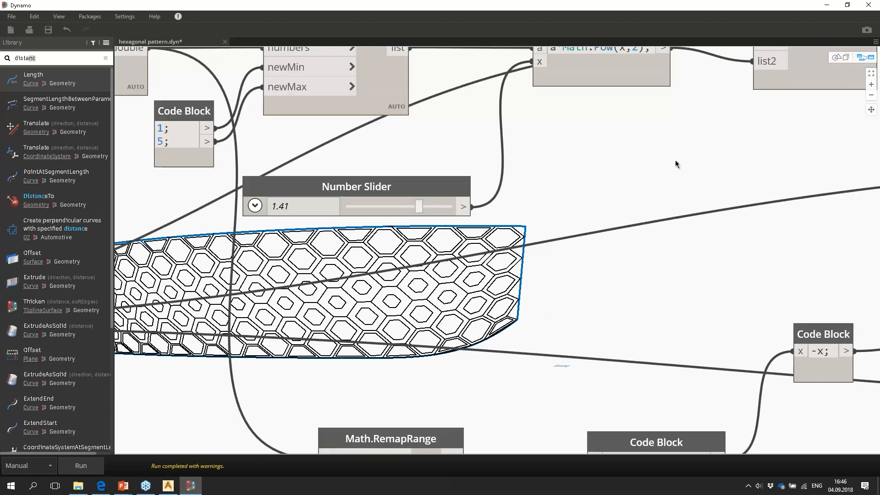
scroll(567, 194, "down", 6)
middle_click_drag(532, 226, 472, 250)
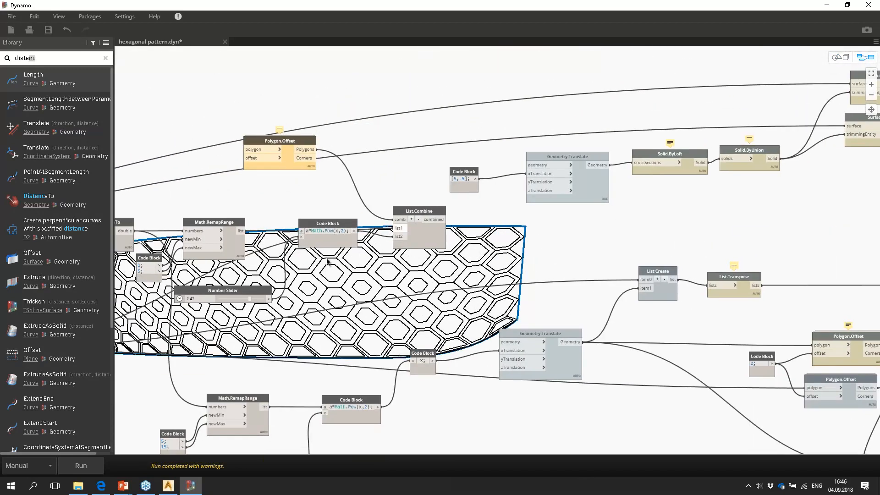
scroll(400, 232, "up", 3)
middle_click_drag(449, 230, 378, 247)
left_click(375, 233)
left_click(484, 159)
left_click(374, 233)
left_click(448, 398)
Look over the downstream loft and List.Join nodes and run the graph to generate the grille surfaces.
scroll(594, 270, "down", 6)
middle_click_drag(740, 262, 530, 251)
middle_click_drag(692, 283, 478, 260)
scroll(603, 287, "up", 2)
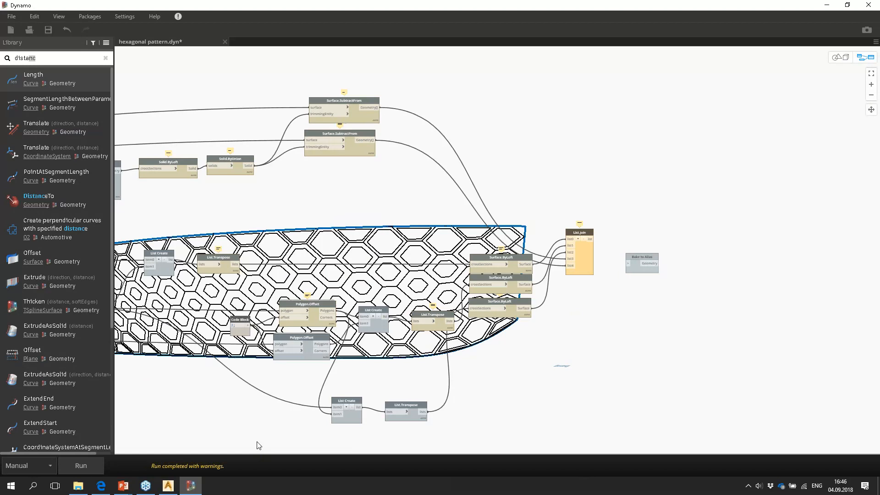
left_click(81, 466)
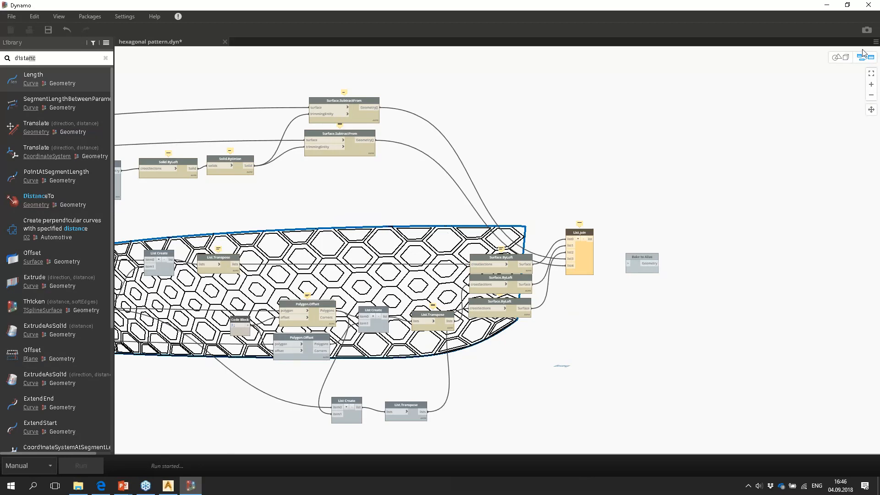
Inspect the offset hexagon outlines up close in the 3D preview while the graph runs.
left_click(831, 62)
right_click_drag(638, 202, 591, 225)
scroll(424, 298, "up", 2)
middle_click_drag(430, 294, 475, 290)
scroll(475, 291, "up", 2)
right_click_drag(475, 291, 533, 229)
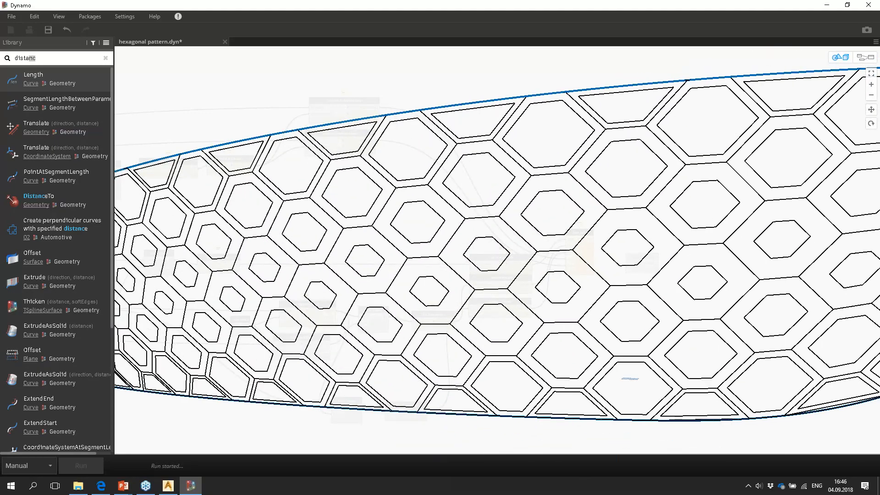
Reposition the two Geometry.Translate nodes slightly in the graph.
left_click(865, 57)
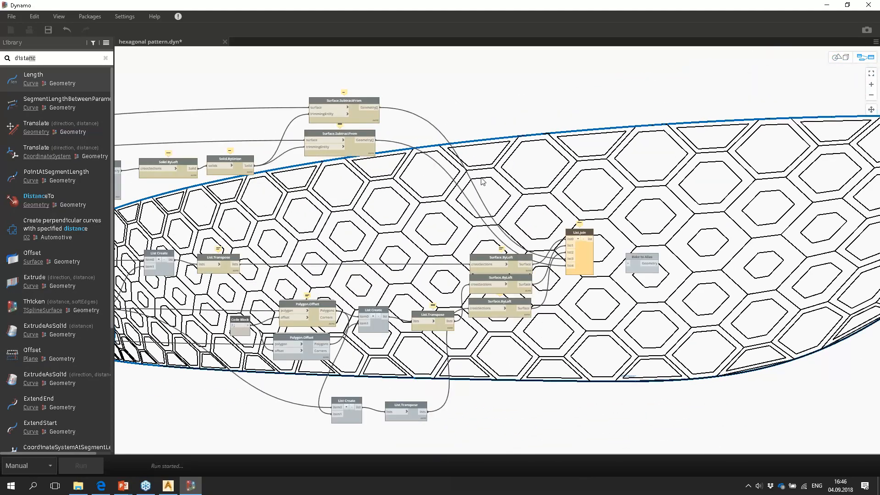
middle_click_drag(220, 208, 409, 186)
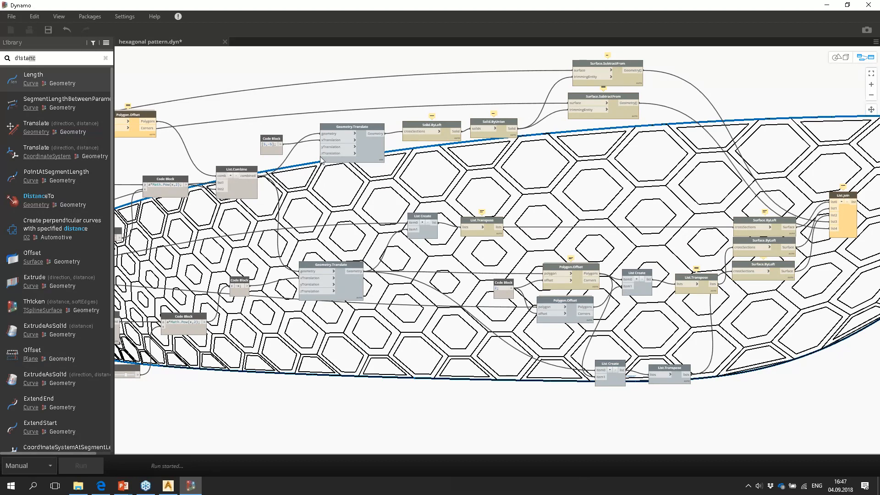
left_click_drag(347, 287, 353, 278)
left_click_drag(374, 148, 362, 168)
middle_click_drag(361, 111, 305, 143)
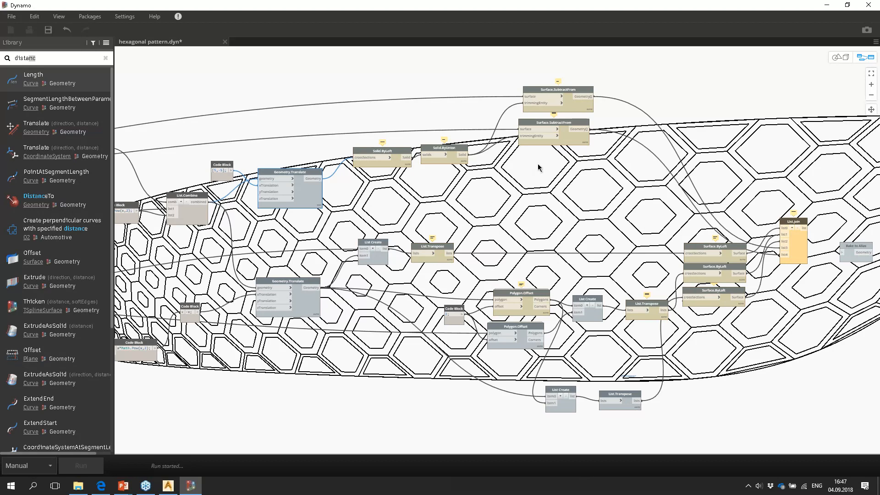
Review the recomputed nodes through to the end of the graph and preview the List.Join output.
middle_click_drag(590, 173, 475, 174)
middle_click_drag(166, 256, 447, 215)
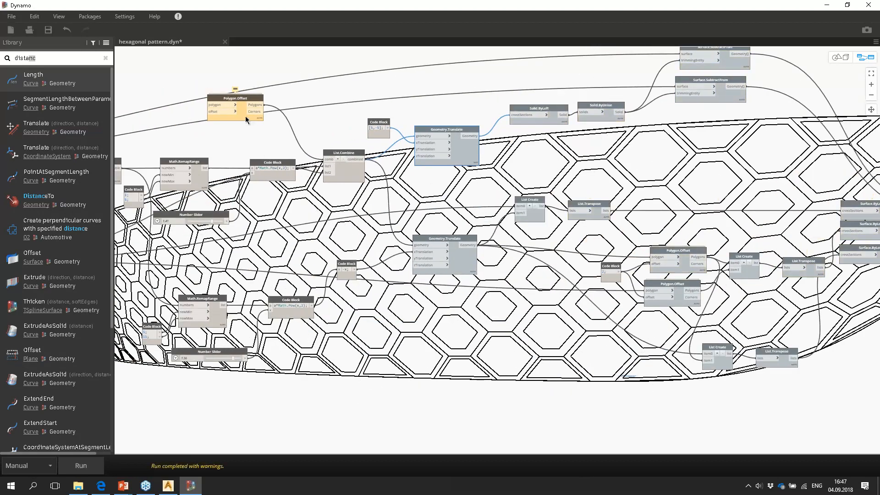
middle_click_drag(655, 165, 249, 179)
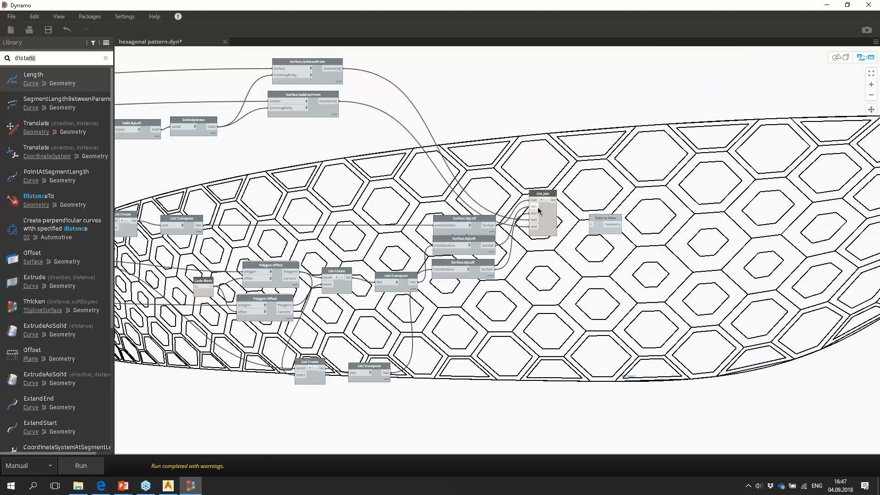
scroll(542, 206, "up", 4)
mouse_move(550, 236)
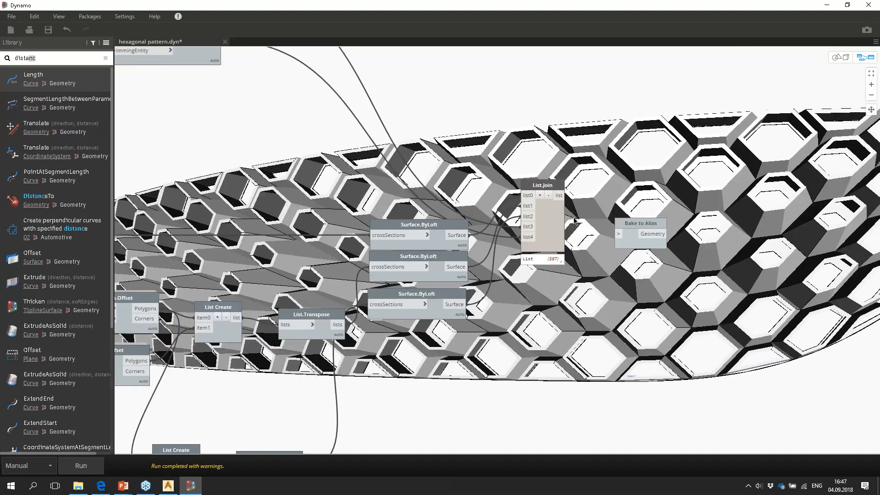
Examine the generated three-dimensional hexagonal grille surfaces from above, the side and the front in the 3D preview.
left_click(838, 57)
scroll(645, 172, "up", 5)
right_click_drag(645, 173, 692, 106)
middle_click_drag(651, 154, 745, 166)
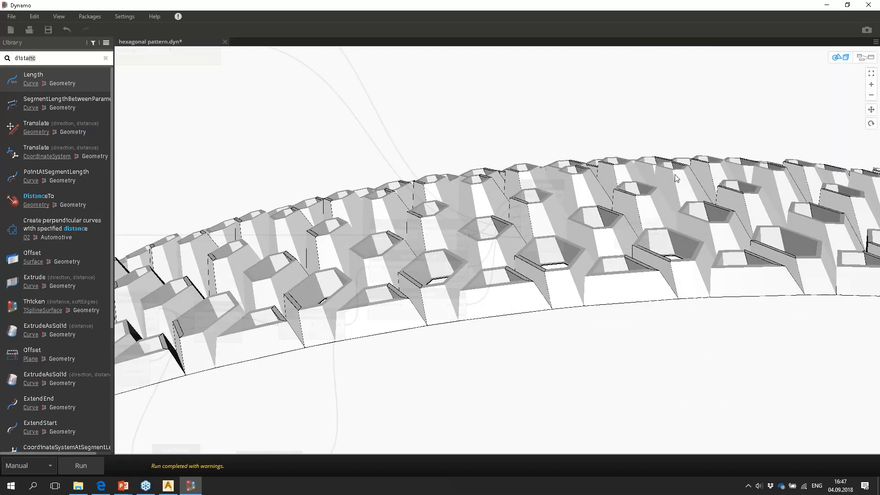
scroll(476, 202, "down", 6)
right_click_drag(476, 210, 530, 153)
scroll(497, 250, "up", 3)
scroll(513, 262, "up", 3)
scroll(386, 229, "down", 4)
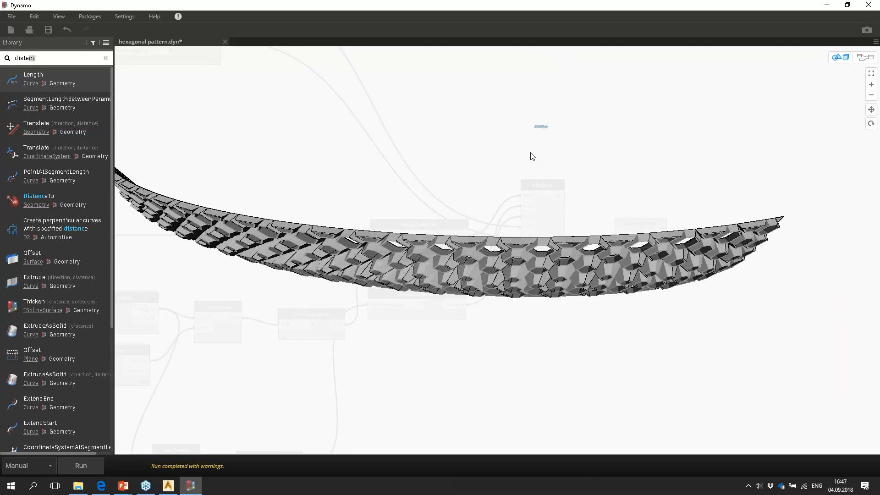
right_click_drag(535, 216, 501, 231)
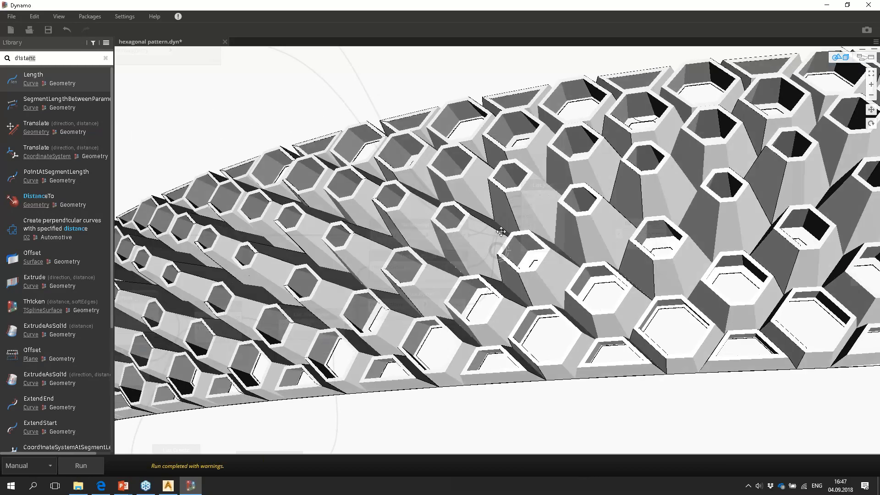
Connect the List.Join output to the Bake to Alias node and run the graph to bake the grille.
left_click(865, 57)
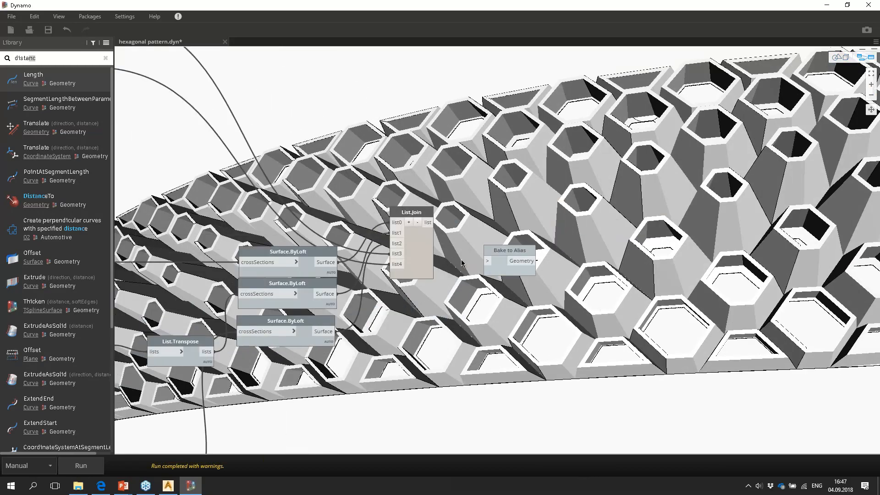
scroll(458, 261, "up", 3)
mouse_move(414, 302)
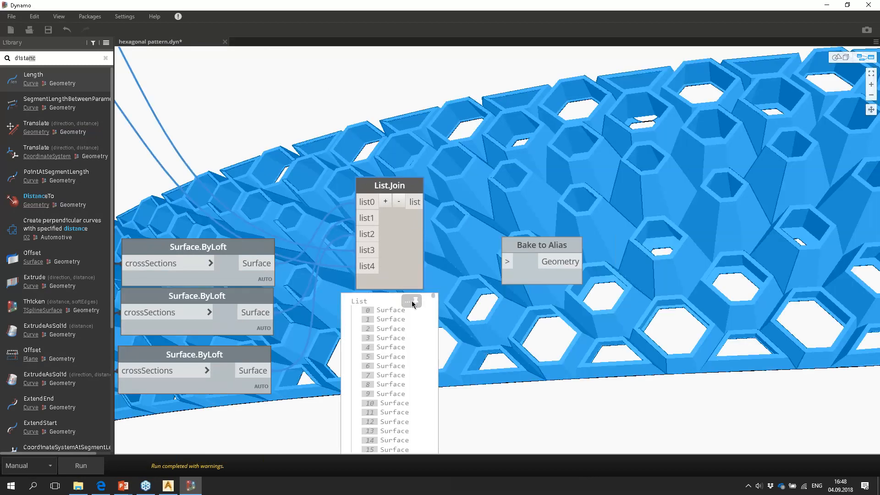
left_click_drag(420, 200, 507, 261)
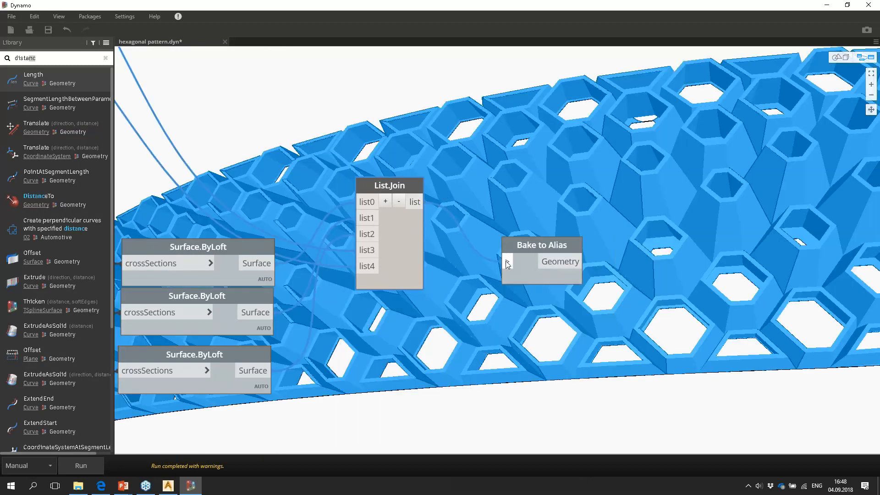
left_click(82, 467)
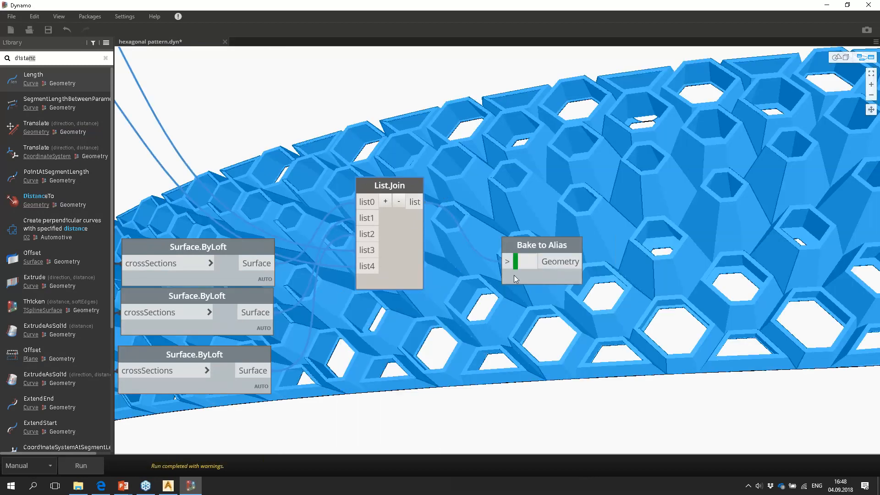
left_click(525, 267)
Switch to Alias and apply multi-color diagnostic shading to the baked grille, viewing it from the side.
left_click(827, 5)
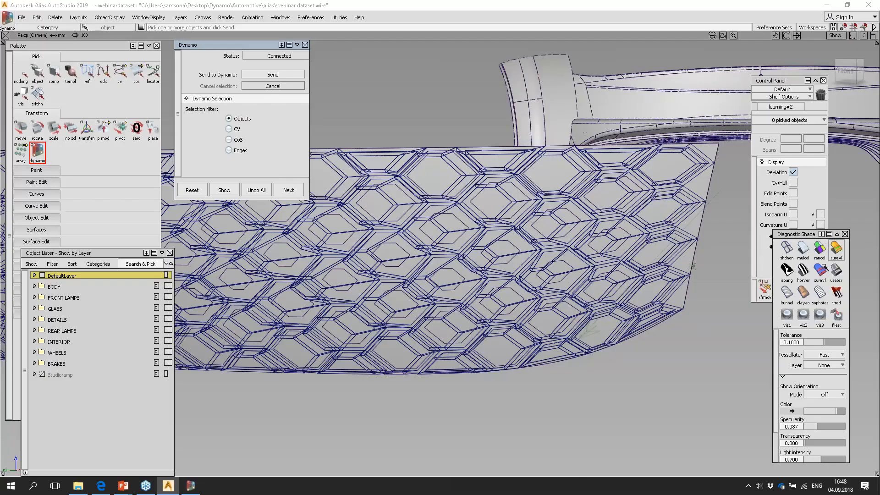
left_click(792, 248)
left_click(803, 250)
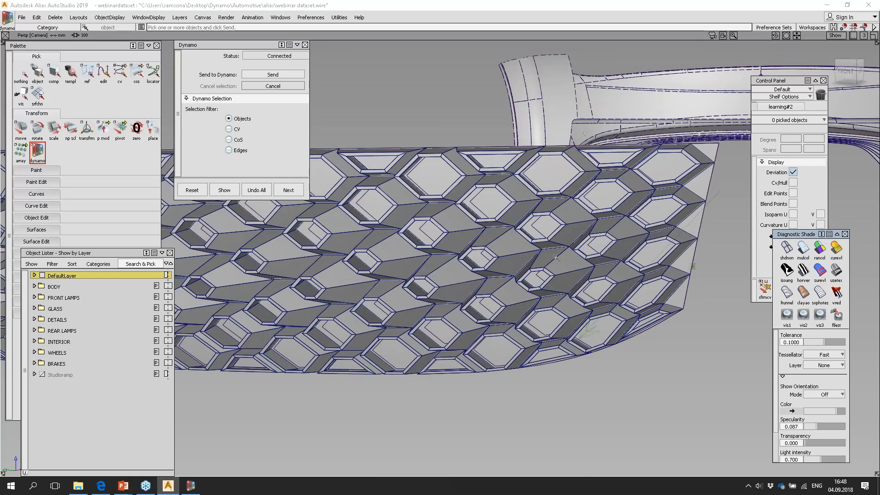
key("shift+alt")
left_click_drag(545, 252, 527, 149, "alt+shift")
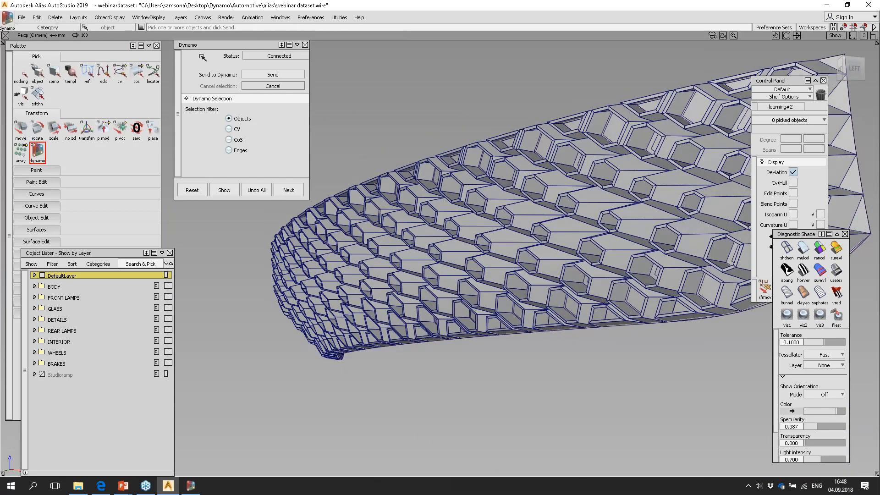
Make the hidden car body objects around the baked grille visible.
left_click(78, 18)
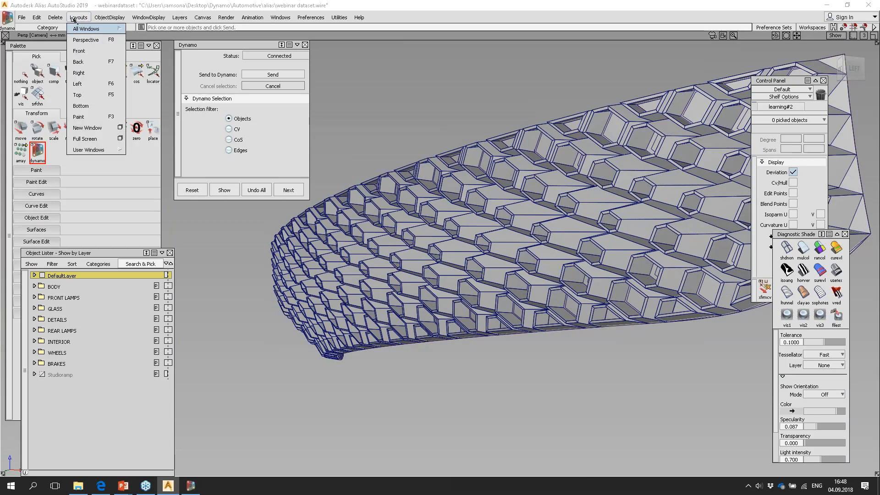
left_click(143, 17)
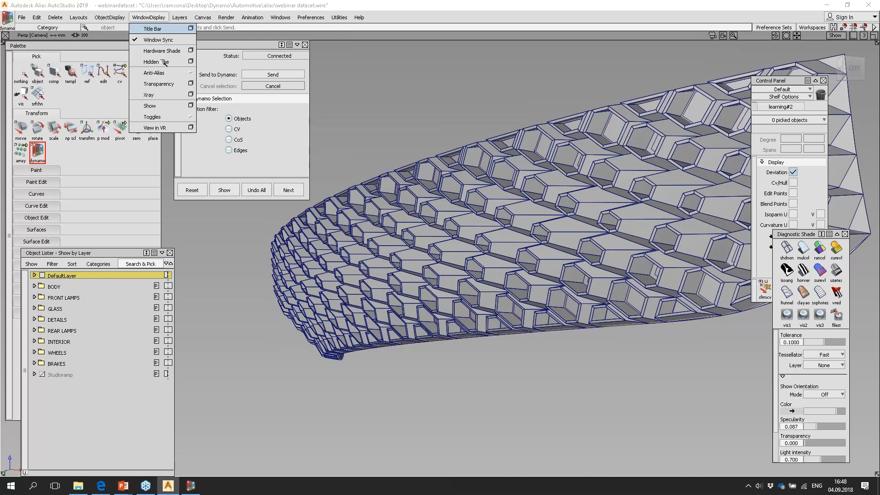
left_click(110, 18)
left_click(110, 18)
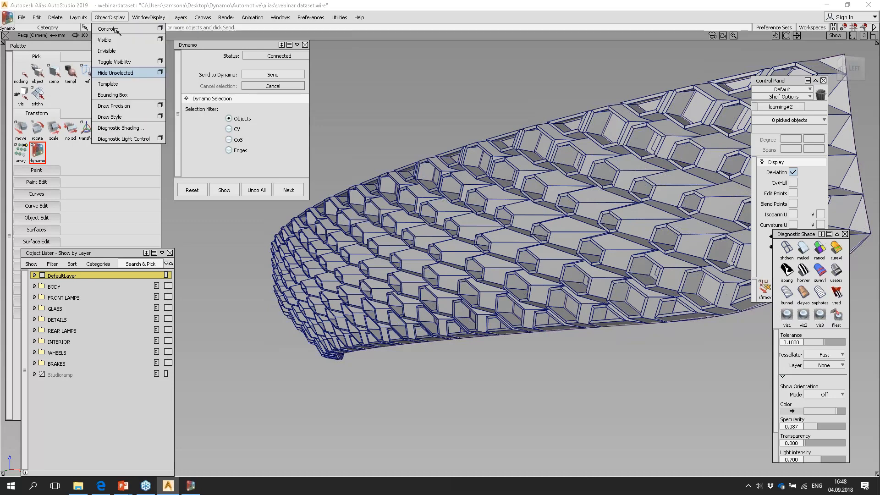
left_click(109, 39)
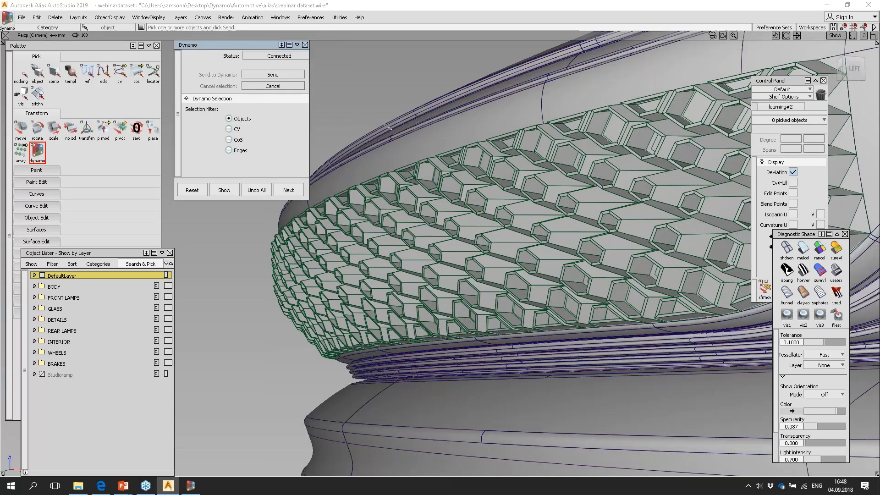
Examine how the baked hexagonal grille sits in the car's front end from several angles.
left_click_drag(372, 85, 429, 224, "alt+shift")
right_click_drag(429, 224, 561, 251, "alt+shift")
left_click_drag(561, 250, 568, 184, "alt+shift")
middle_click_drag(568, 184, 533, 158, "alt+shift")
right_click_drag(533, 158, 556, 201, "alt+shift")
left_click_drag(556, 201, 575, 211, "alt+shift")
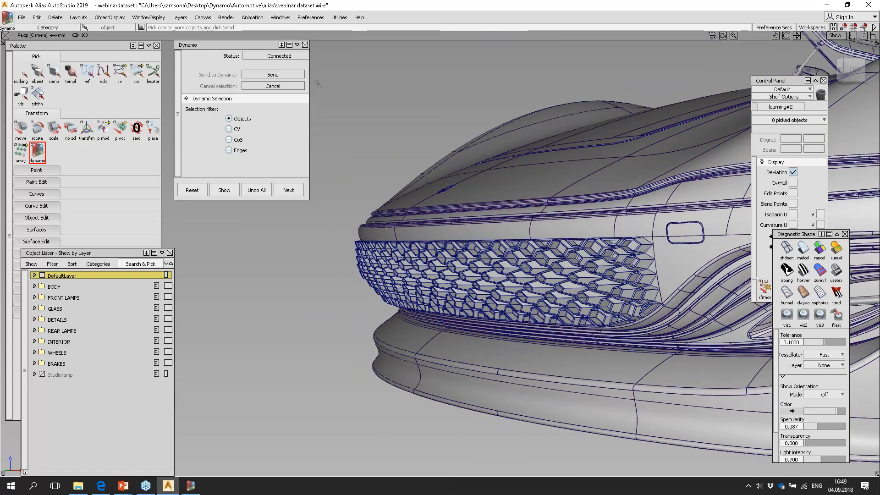
Switch to Dynamo, disconnect List.Join from the Bake to Alias node and run the graph.
left_click(192, 486)
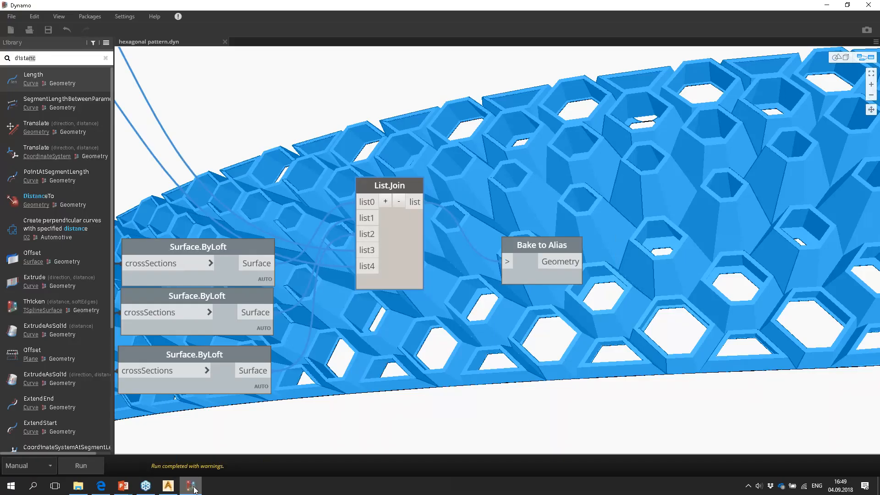
left_click(506, 260)
left_click(453, 92)
left_click(81, 466)
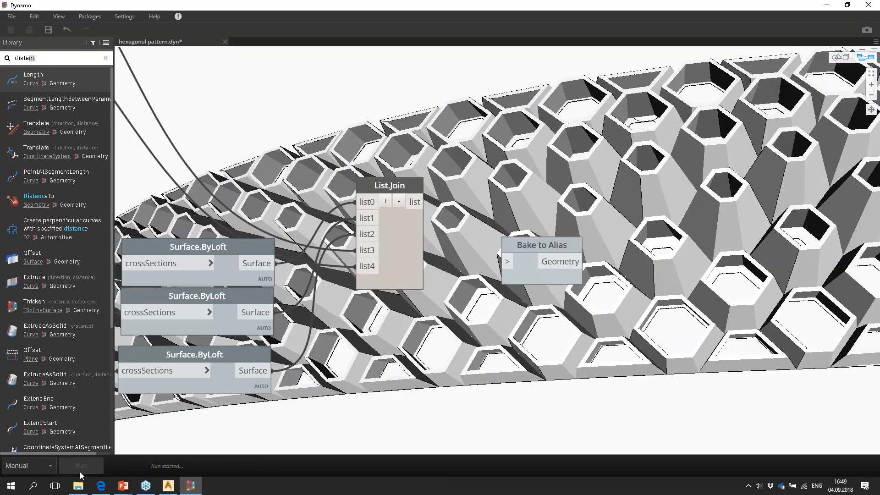
Restore Dynamo to a smaller floating window and place it over the Alias viewport so both programs are visible.
mouse_move(386, 284)
mouse_move(166, 489)
left_click_drag(163, 6, 471, 37)
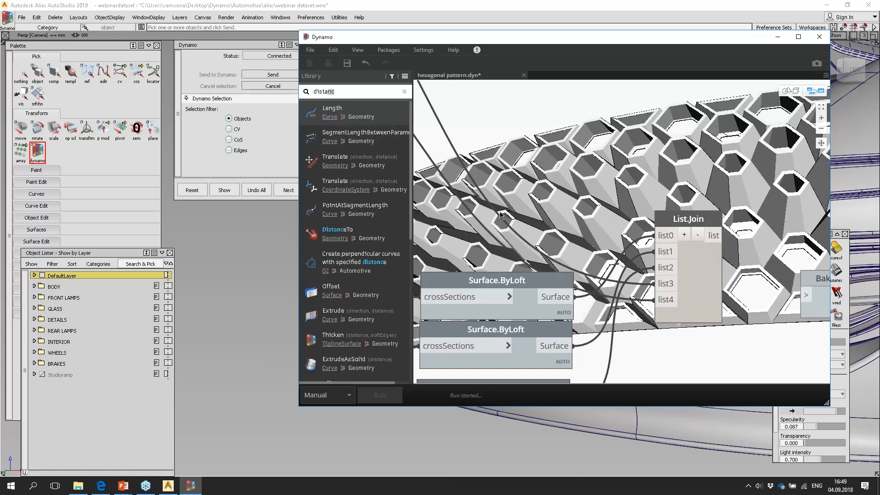
left_click_drag(553, 44, 385, 54)
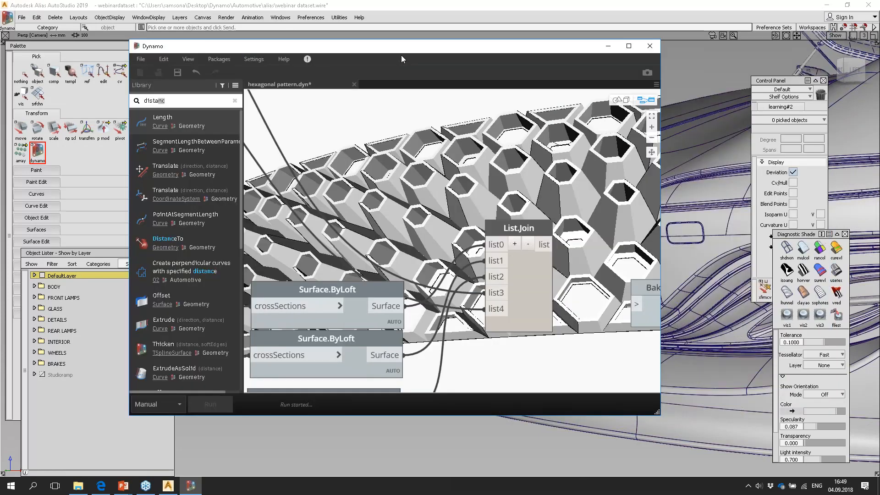
Preview the List.Join node's output list and check the Alias model behind the Dynamo window.
mouse_move(525, 291)
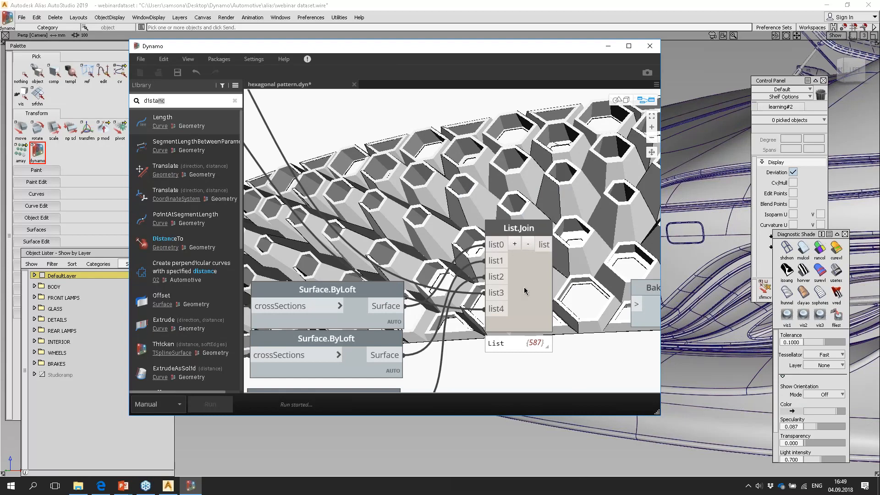
middle_click_drag(574, 330, 465, 294)
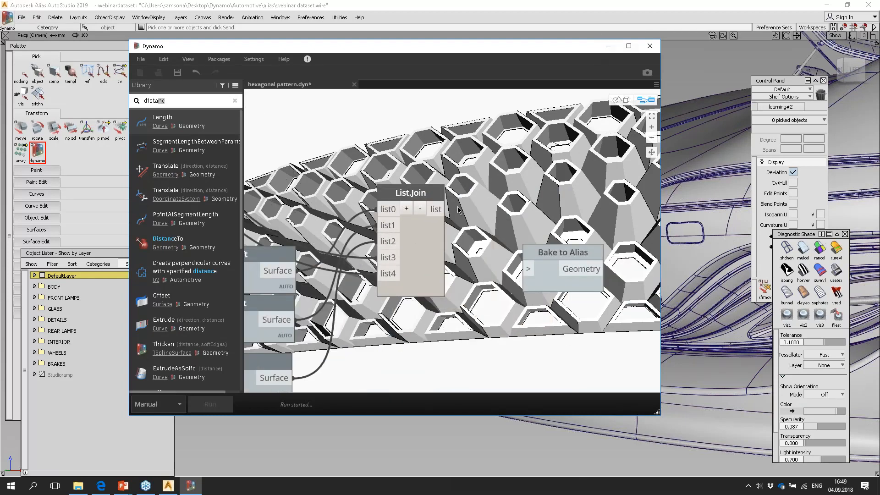
mouse_move(419, 205)
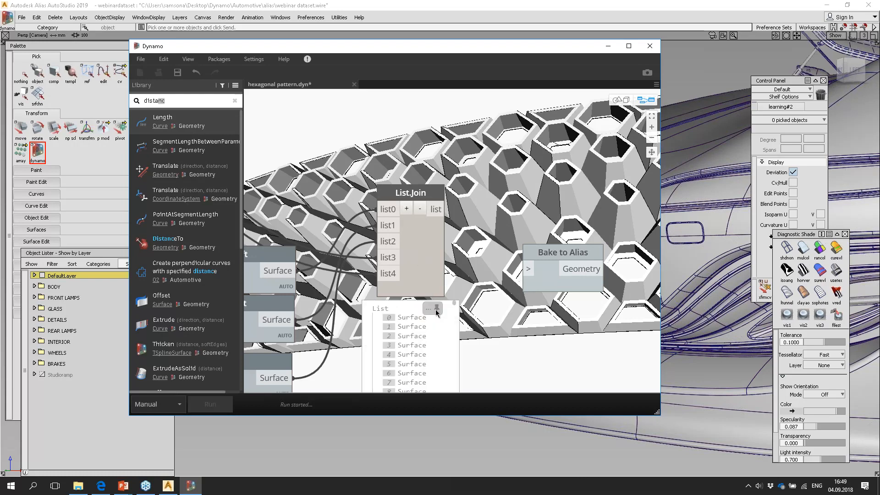
left_click(608, 46)
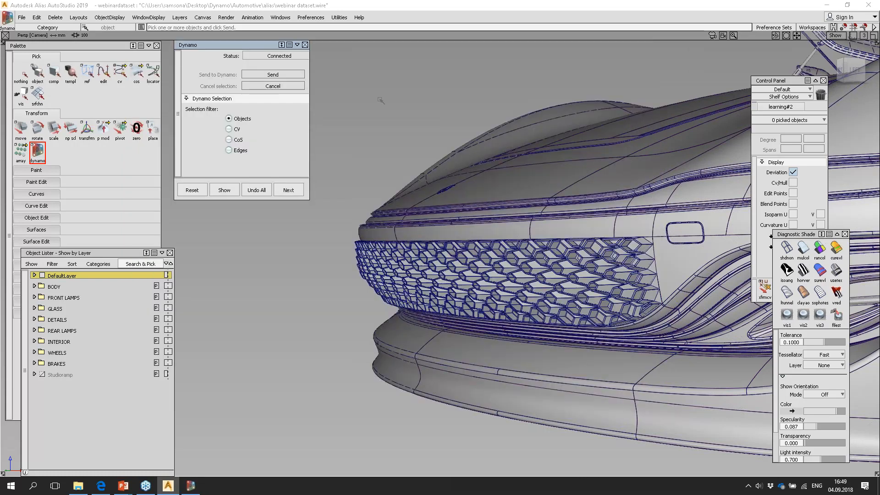
left_click(191, 485)
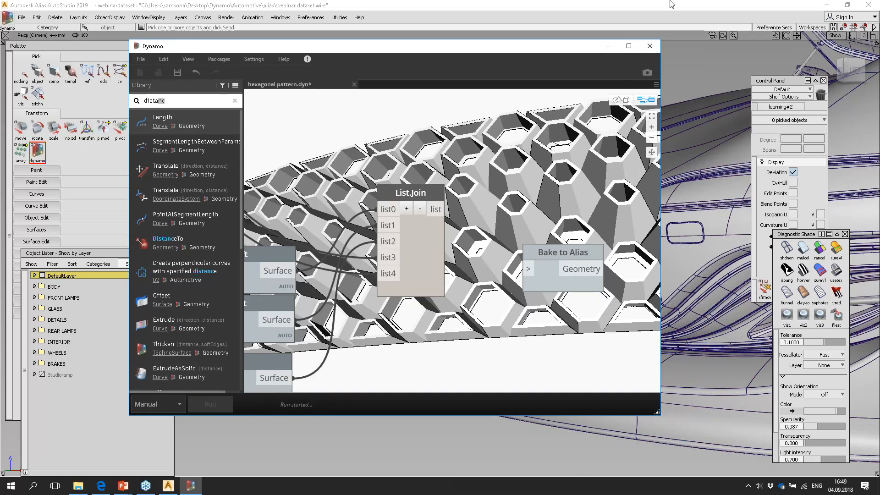
Try to close Dynamo, end the DynamoAlias task in Task Manager and close Task Manager.
left_click(650, 46)
left_click(466, 276)
key("ctrl+shift+Escape")
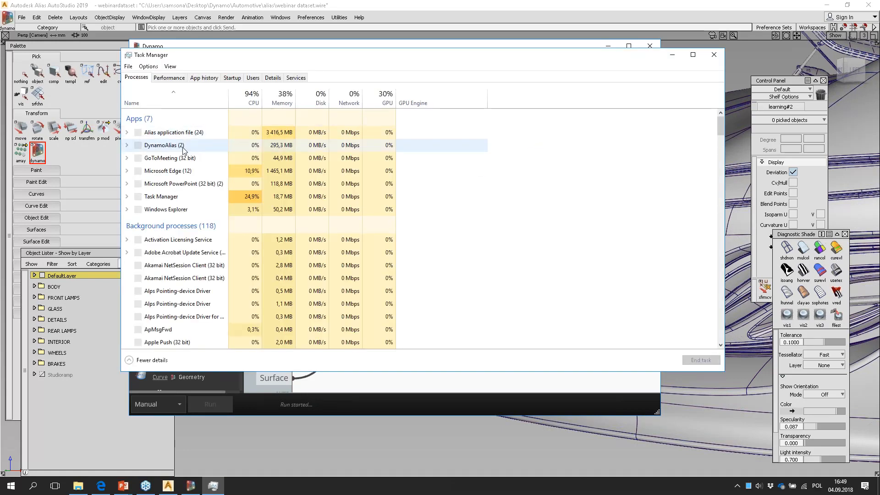
right_click(273, 148)
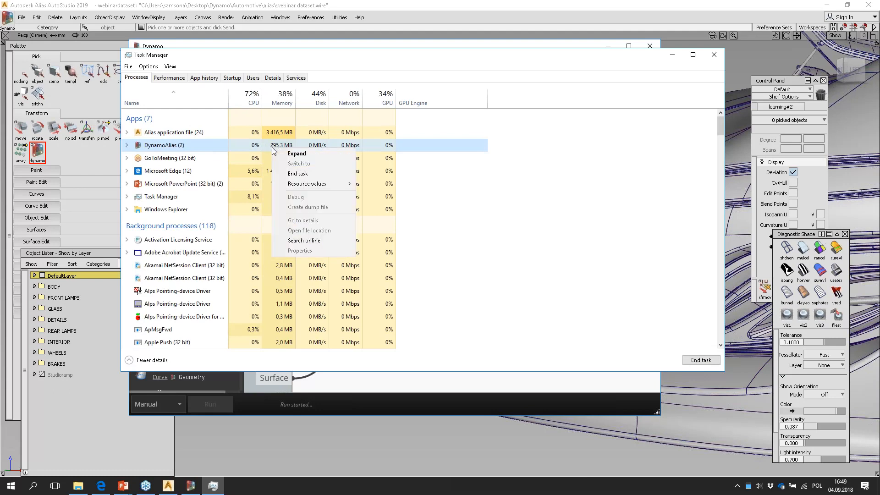
left_click(305, 175)
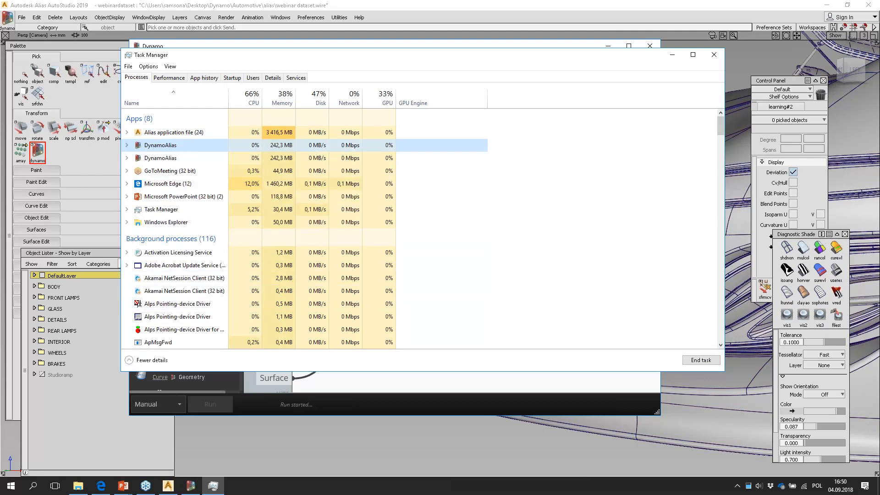
left_click(714, 56)
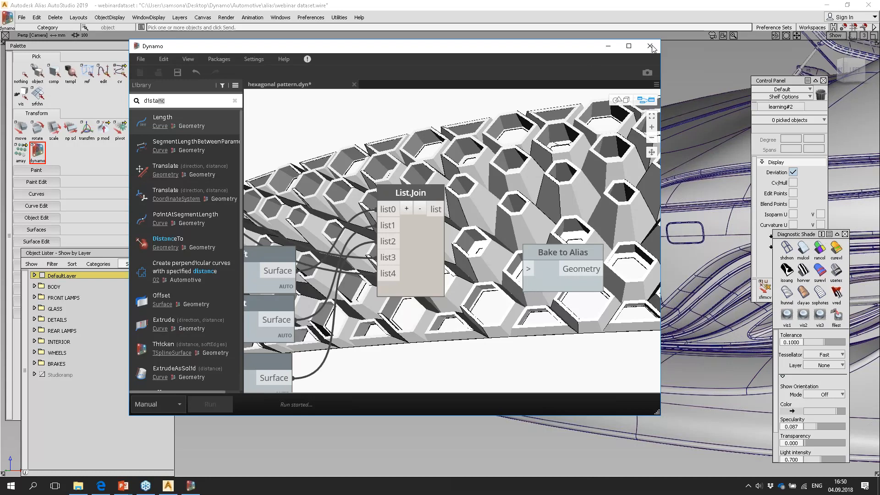
Select the remaining DynamoAlias process in Task Manager and close the crashed program from its error dialog.
mouse_move(191, 486)
key("ctrl+shift+Escape")
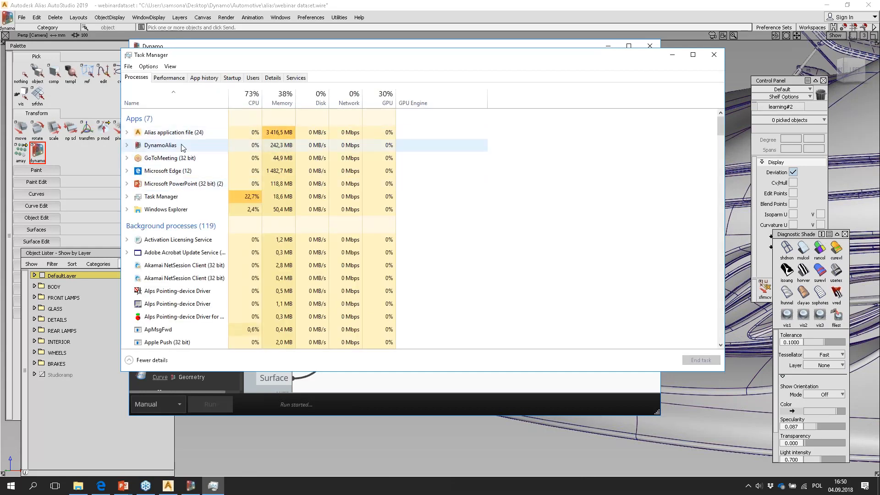
left_click(178, 145)
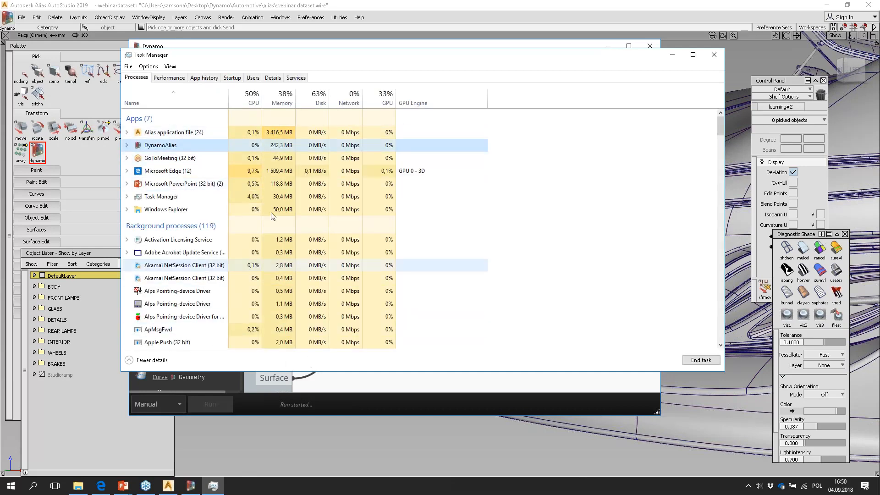
right_click(208, 145)
key("Escape")
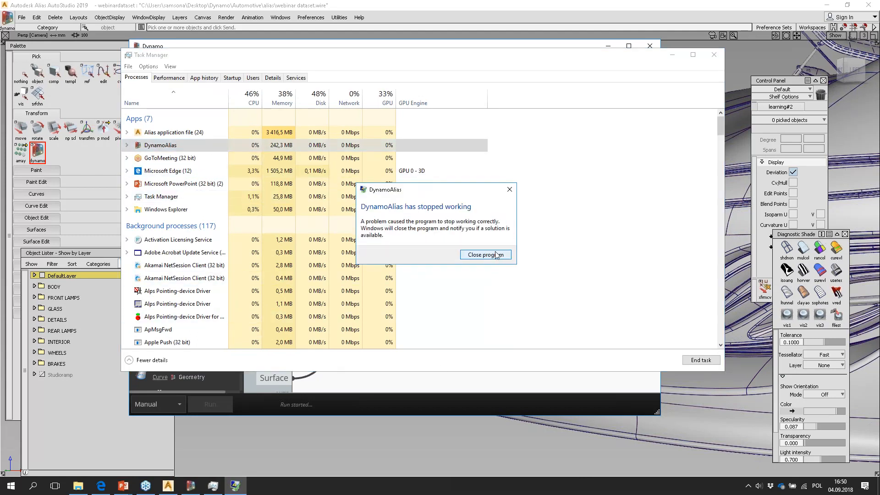
left_click(493, 255)
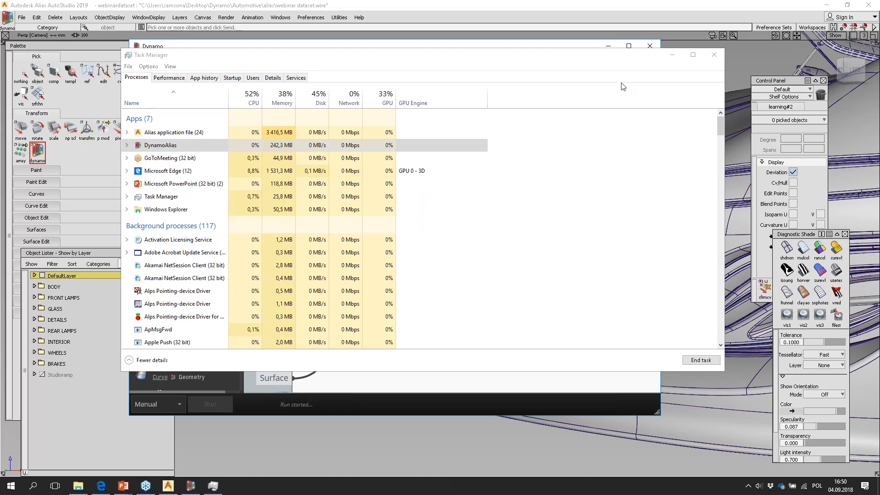
left_click(672, 55)
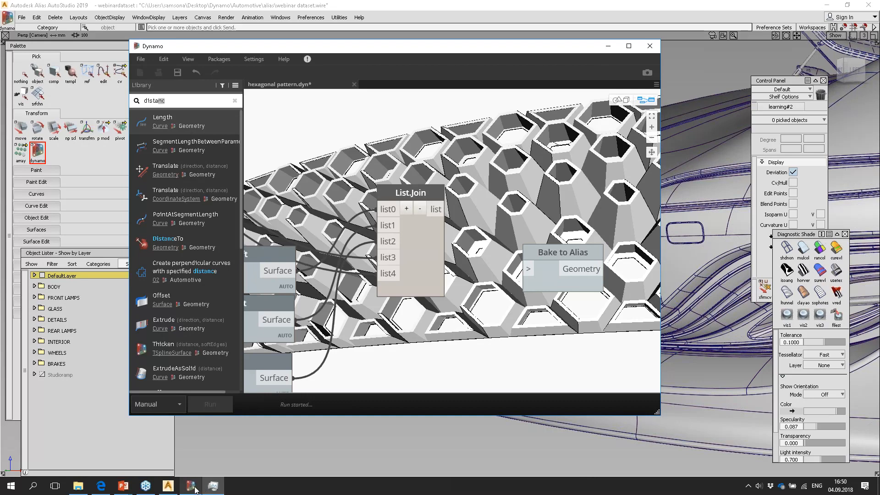
End the leftover DynamoAlias task in Task Manager and minimize Task Manager to return to Alias.
left_click(213, 486)
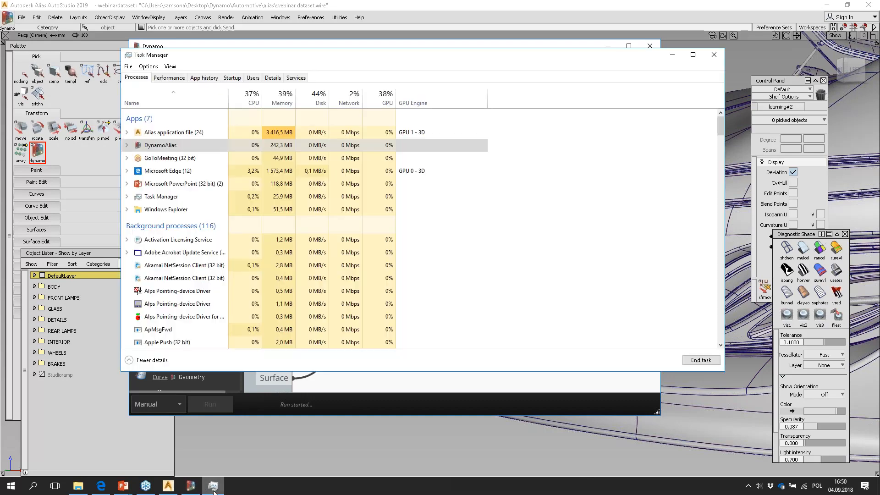
right_click(197, 146)
left_click(223, 165)
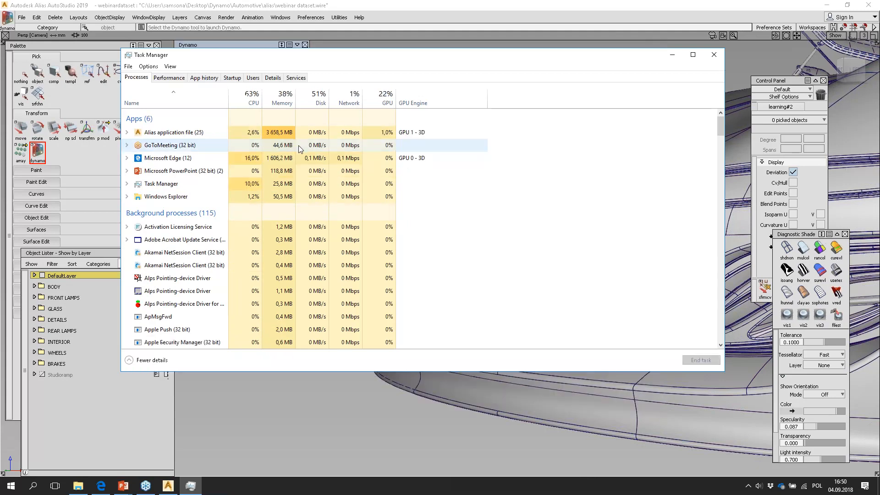
left_click(672, 55)
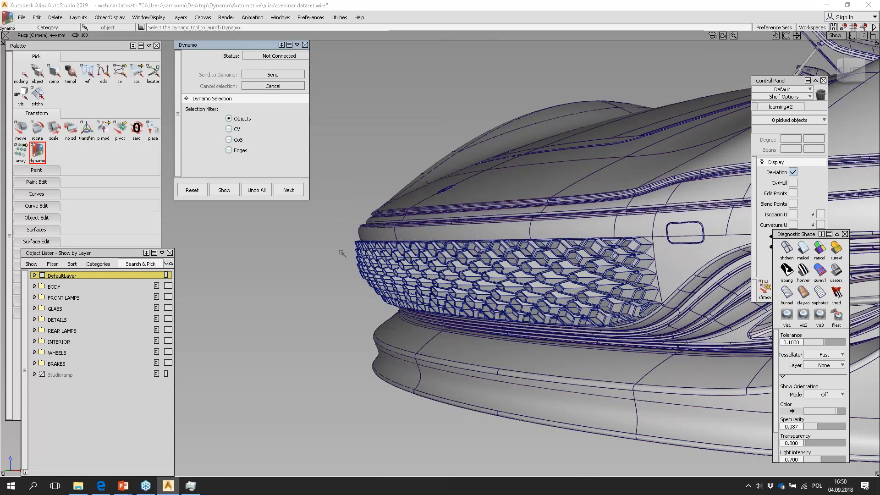
Pick the smooth base surface behind the hexagonal grille and hide all unselected objects.
scroll(656, 256, "up", 5)
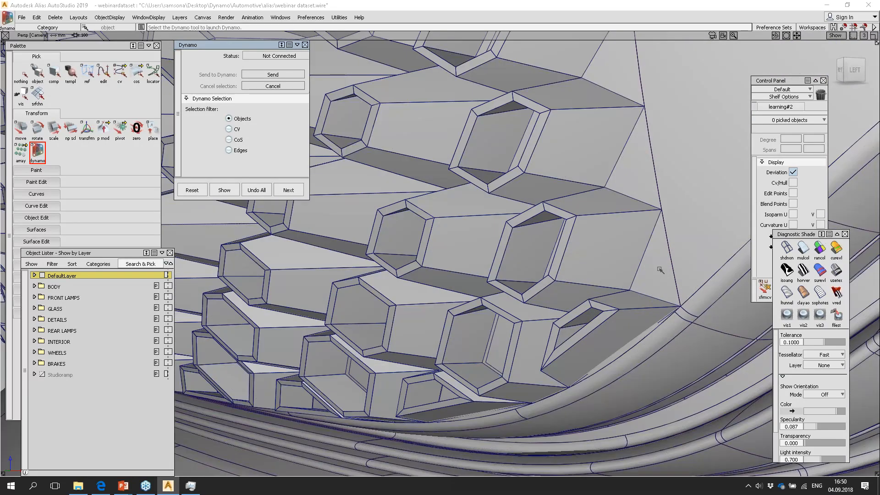
left_click(658, 268)
left_click(674, 286)
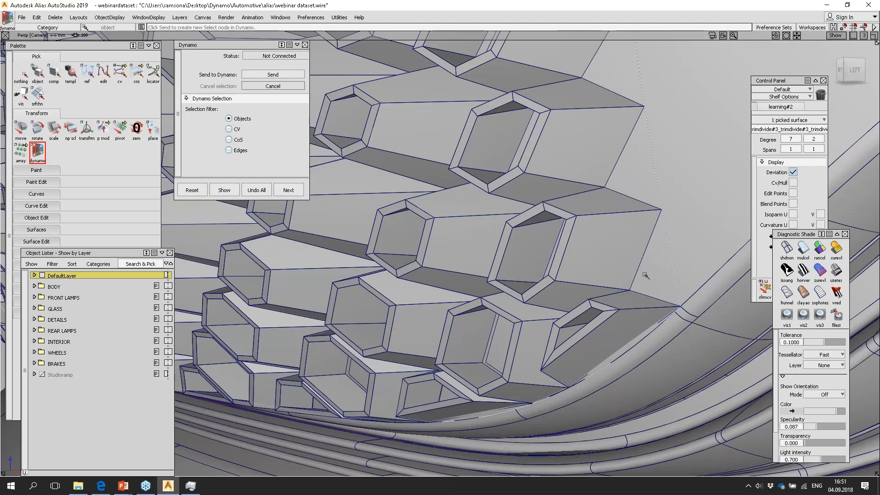
left_click(109, 17)
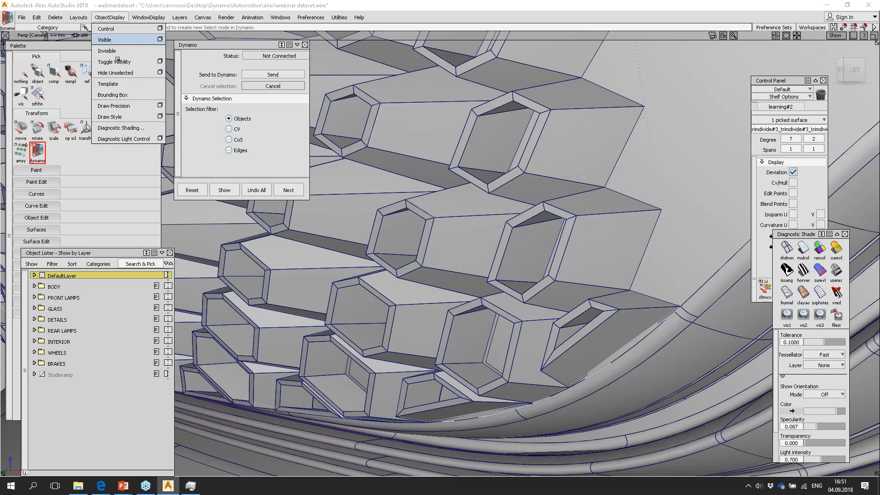
left_click(115, 72)
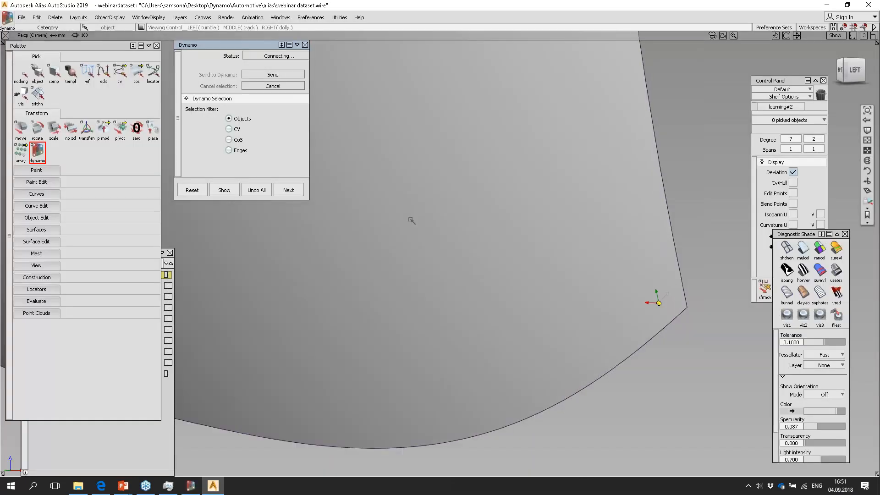
Frame the isolated grille surface in Alias and open hexagonal pattern_TSPLINE.dyn in the relaunched Dynamo.
left_click_drag(411, 220, 414, 208, "alt+shift")
middle_click_drag(414, 208, 448, 254, "alt+shift")
right_click_drag(448, 255, 442, 288, "alt+shift")
left_click_drag(442, 288, 462, 280, "alt+shift")
middle_click_drag(445, 249, 450, 244, "alt+shift")
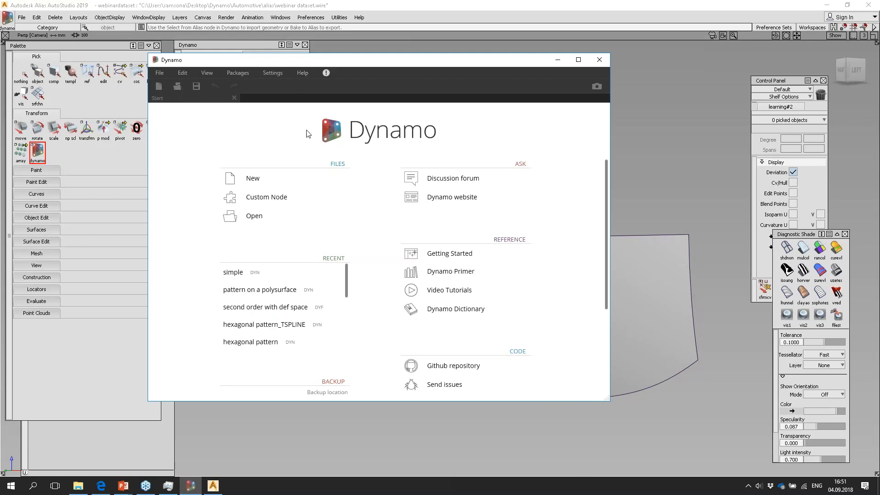
left_click(278, 219)
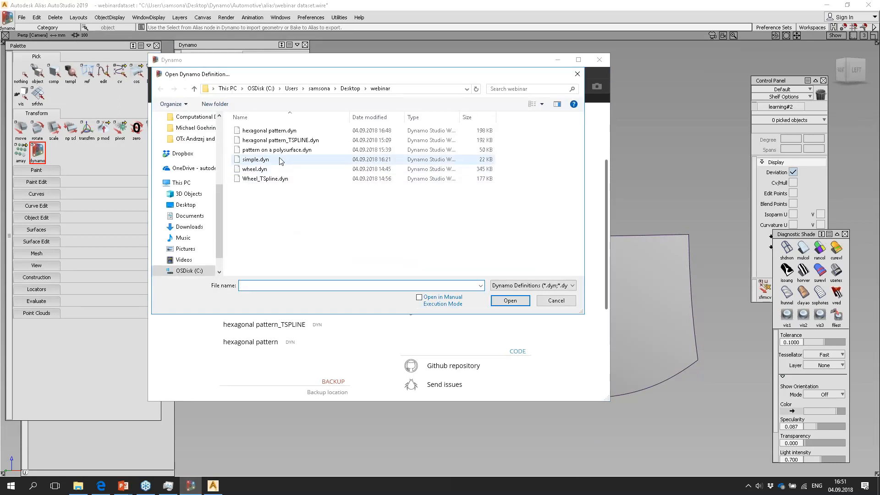
left_click(277, 142)
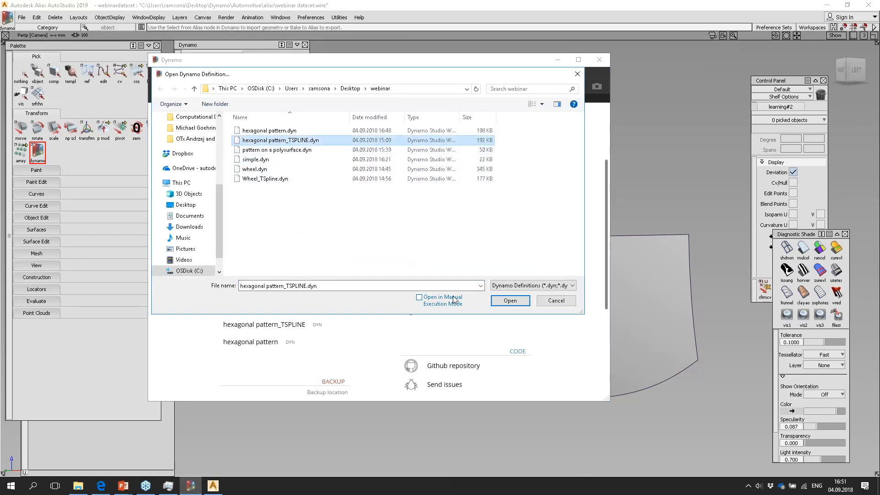
left_click(510, 301)
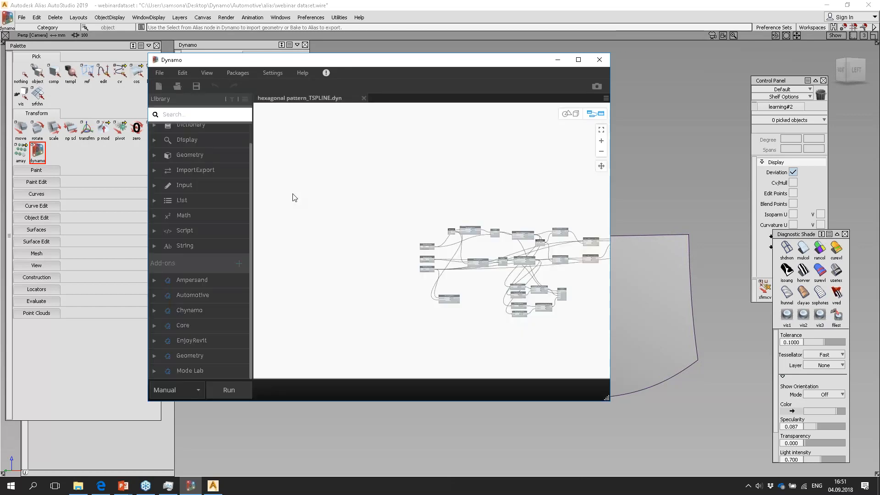
Set the Dynamo selection filter to Edges and send the grille surface's upper edge to the first Select from Alias node.
scroll(439, 191, "up", 5)
scroll(439, 191, "up", 2)
middle_click_drag(471, 207, 362, 179)
left_click(304, 152)
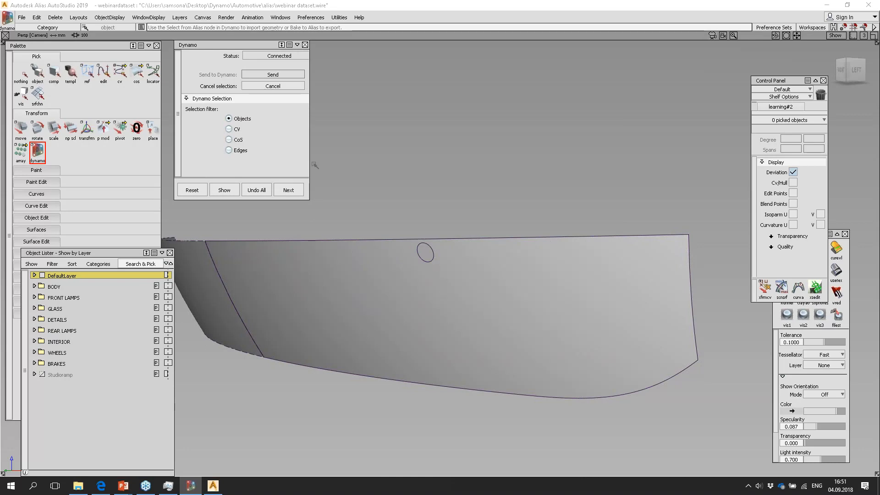
left_click(229, 151)
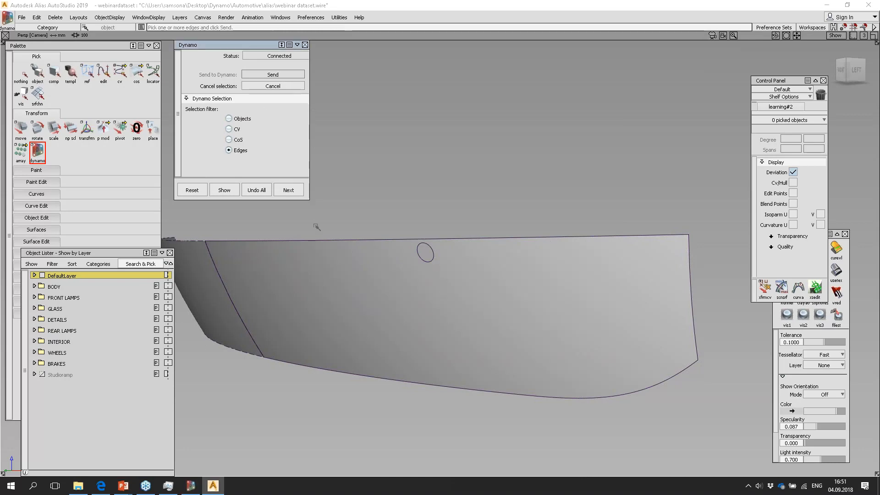
left_click(339, 244)
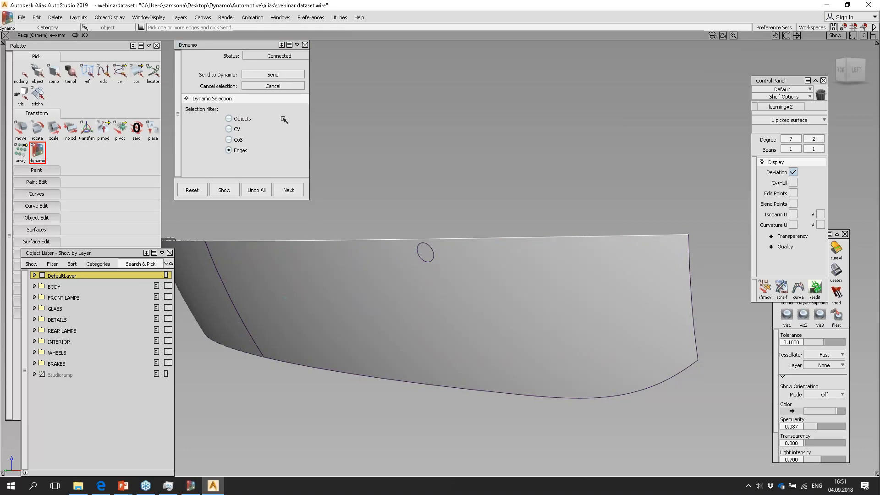
left_click(190, 486)
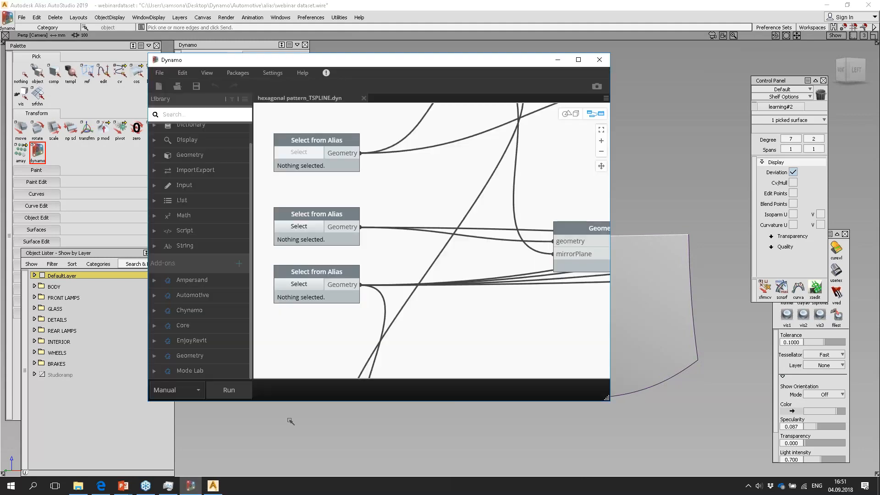
left_click(261, 49)
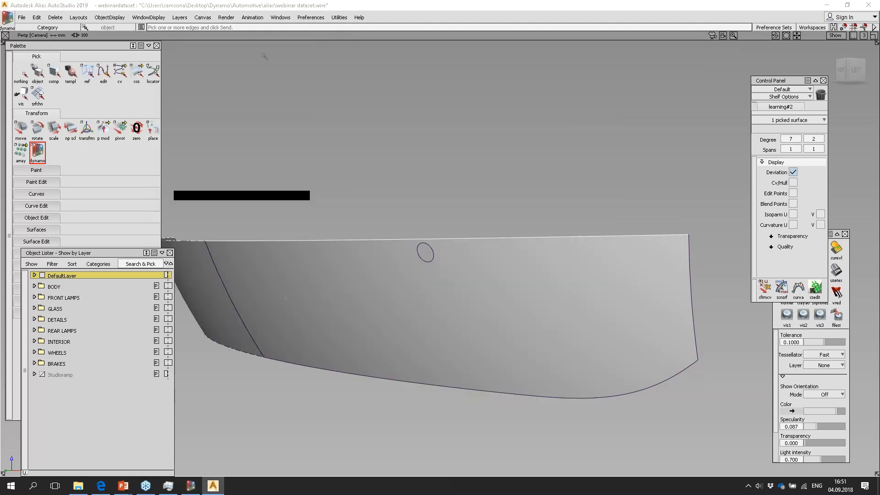
left_click(298, 196)
left_click(272, 74)
left_click(193, 487)
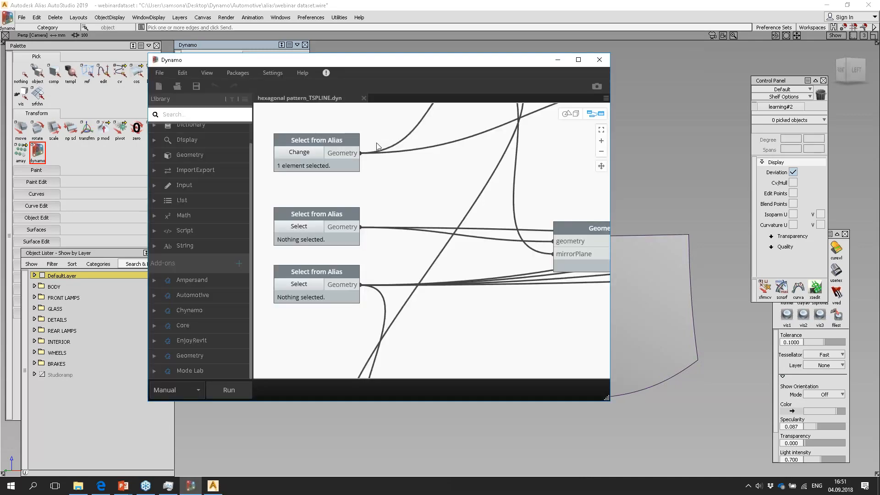
Send the grille surface's lower edges, up to its lower outer corner, to the second Select from Alias node.
left_click(303, 226)
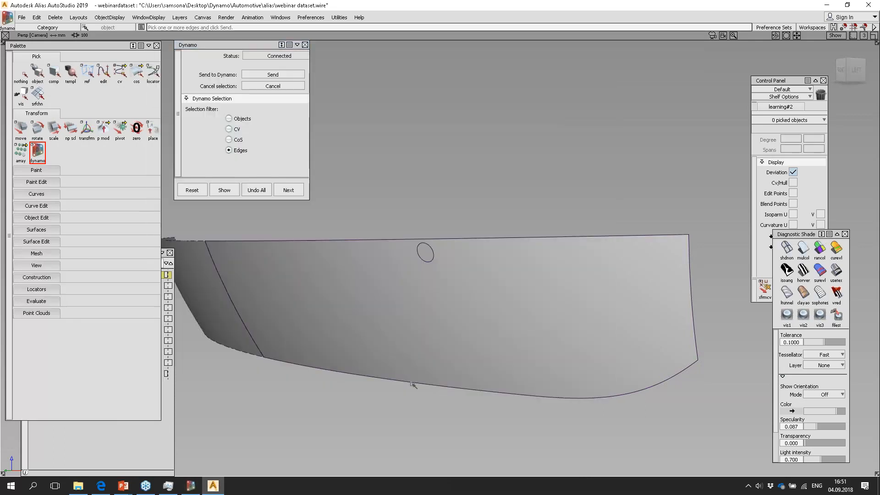
left_click(448, 388)
left_click(488, 389)
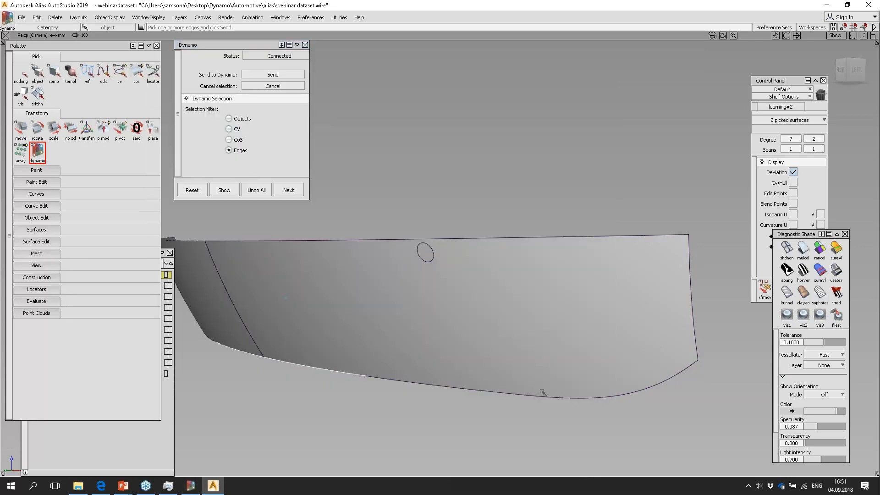
left_click(640, 392)
left_click(652, 388)
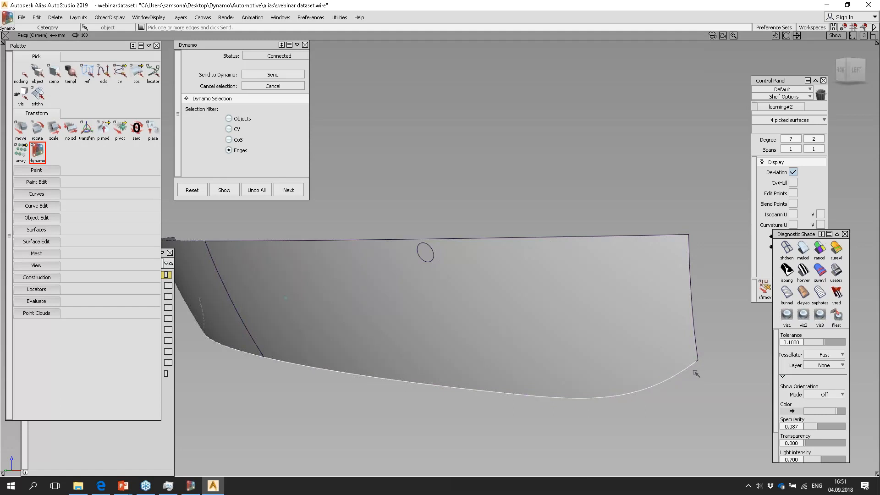
key("shift+alt")
right_click_drag(690, 380, 749, 373, "alt+shift")
middle_click_drag(693, 354, 526, 324, "alt+shift")
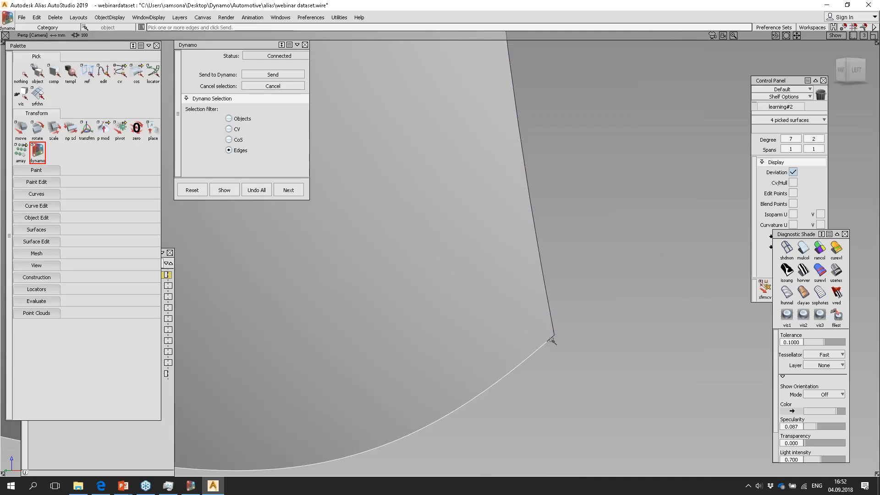
left_click(269, 75)
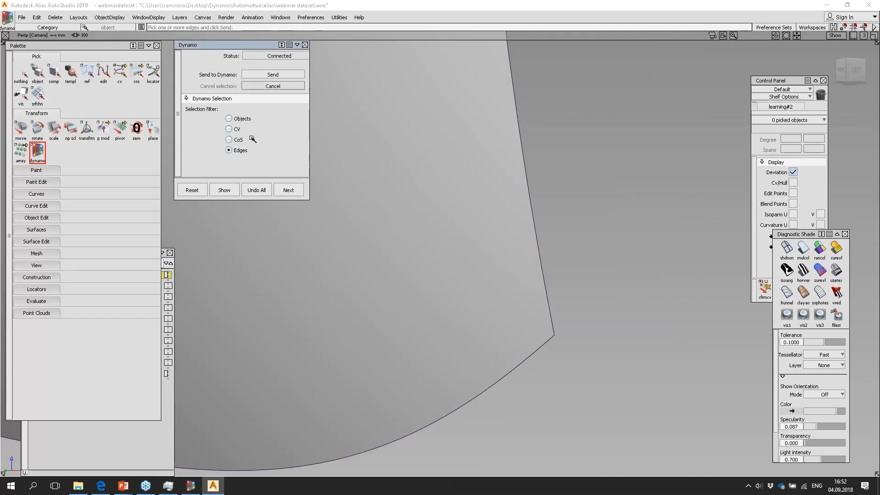
Set the Dynamo selection filter to Objects and send the whole grille surface to the third Select from Alias node.
left_click(231, 118)
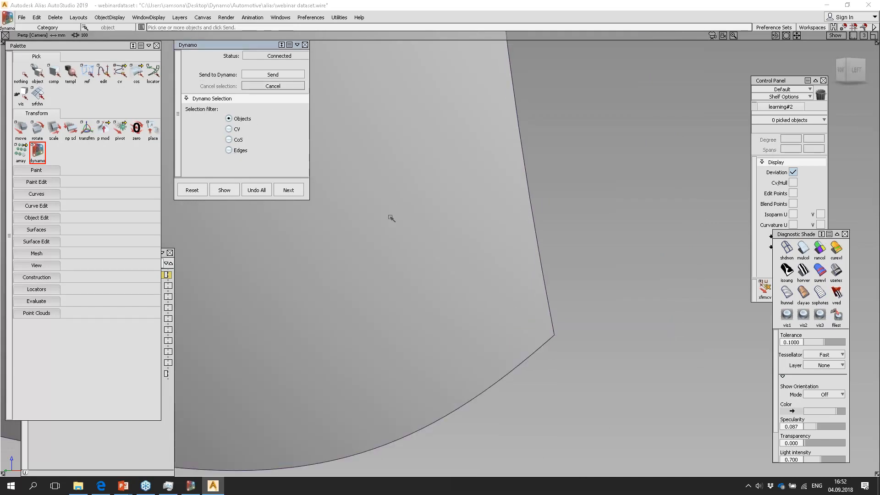
left_click(188, 487)
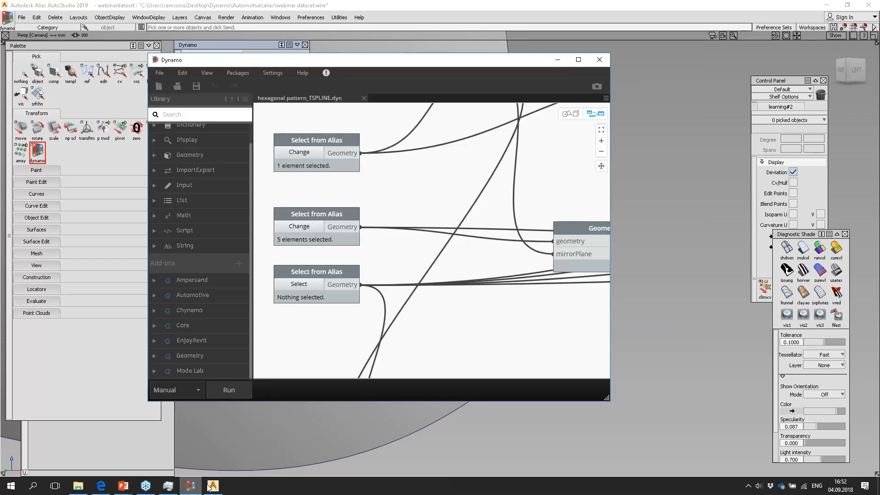
left_click(303, 285)
left_click(362, 203)
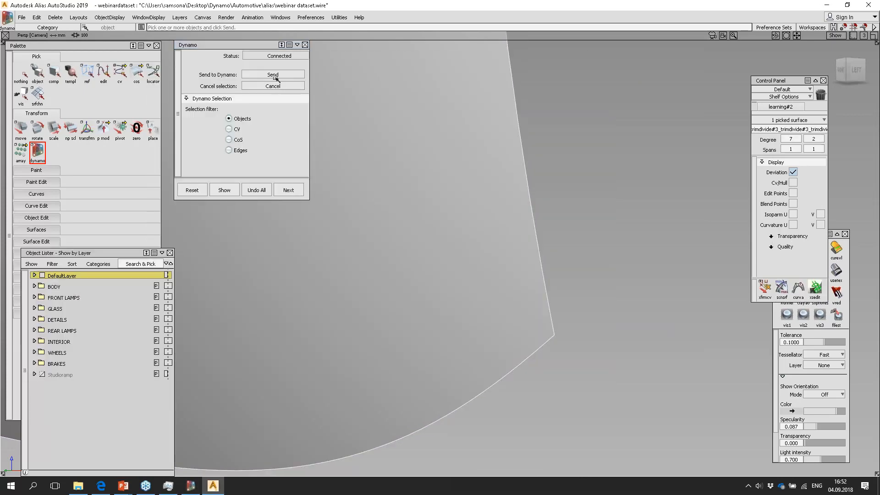
left_click(191, 485)
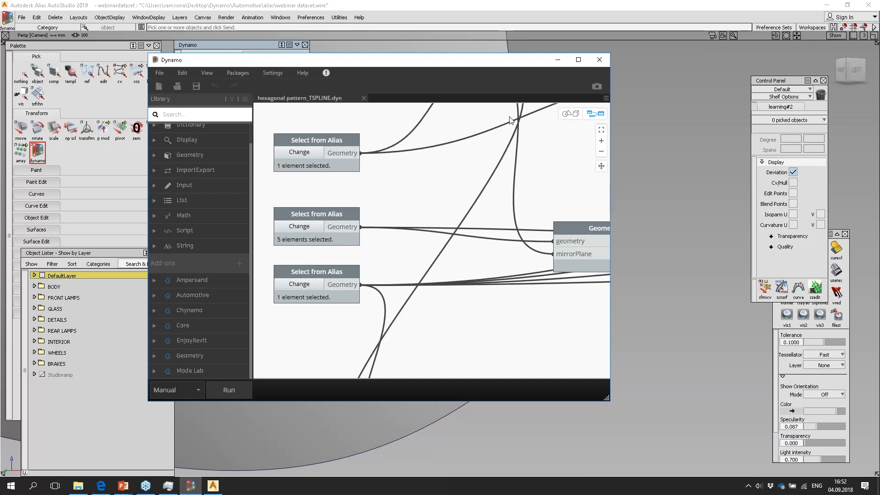
Run the T-Spline graph with the three Alias selections and maximize the Dynamo window.
scroll(466, 198, "down", 5)
scroll(504, 198, "up", 3)
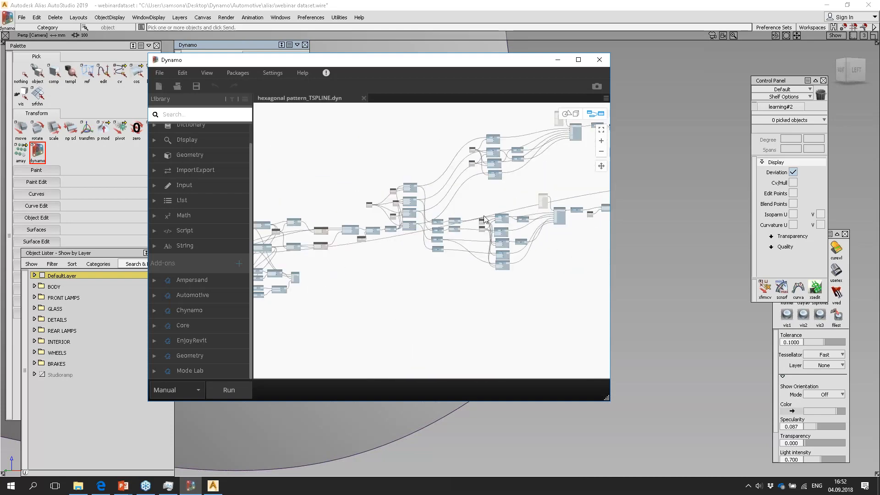
scroll(505, 198, "up", 6)
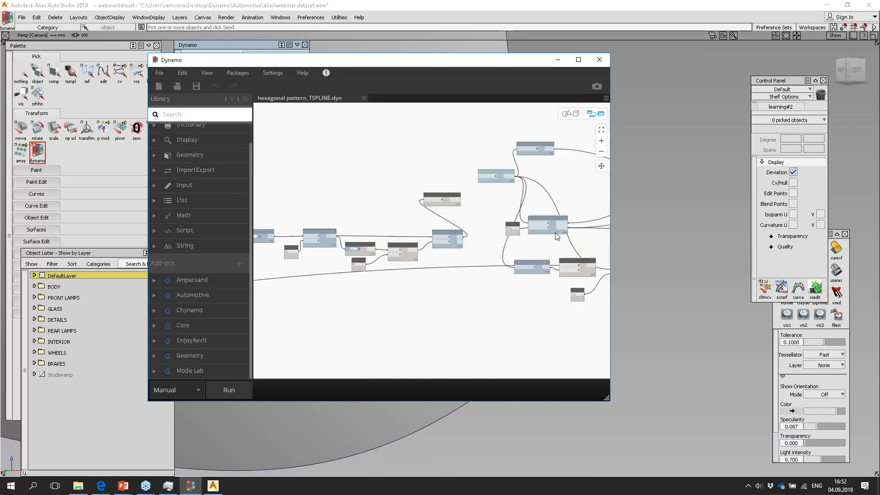
scroll(392, 168, "down", 5)
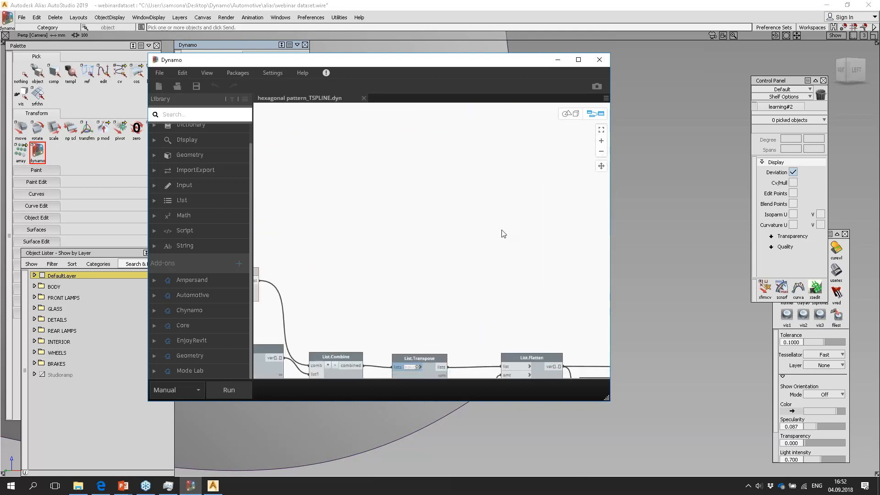
scroll(412, 203, "up", 4)
left_click(229, 389)
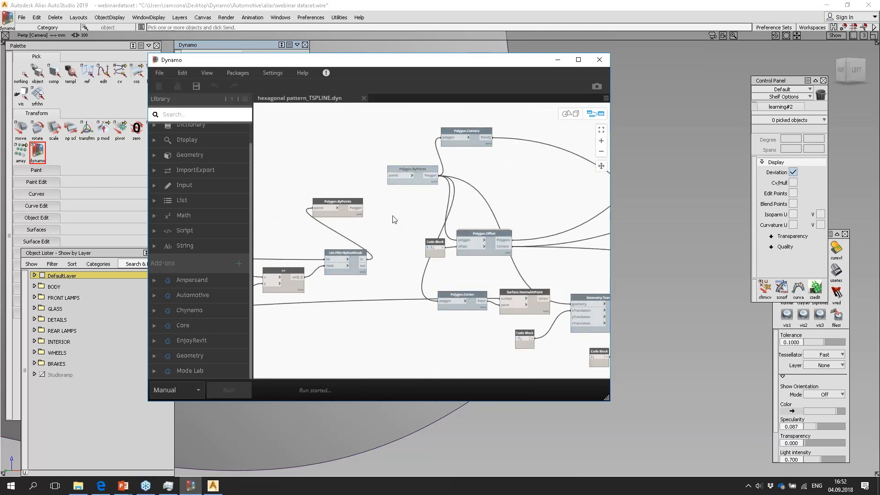
left_click(578, 60)
Examine the generated hexagon outlines in the 3D preview and return to the node graph.
left_click(840, 57)
scroll(512, 238, "down", 5)
right_click_drag(540, 219, 519, 229)
left_click(865, 58)
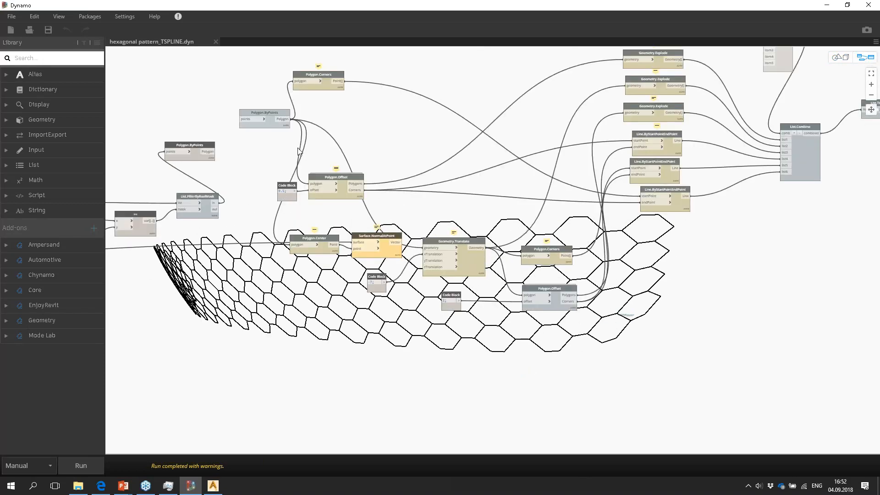
Wire the in output of List.FilterByBoolMask to the Polygon.ByPoints node feeding Polygon.Offset, and detach and move aside the other Polygon.ByPoints node.
scroll(298, 151, "up", 5)
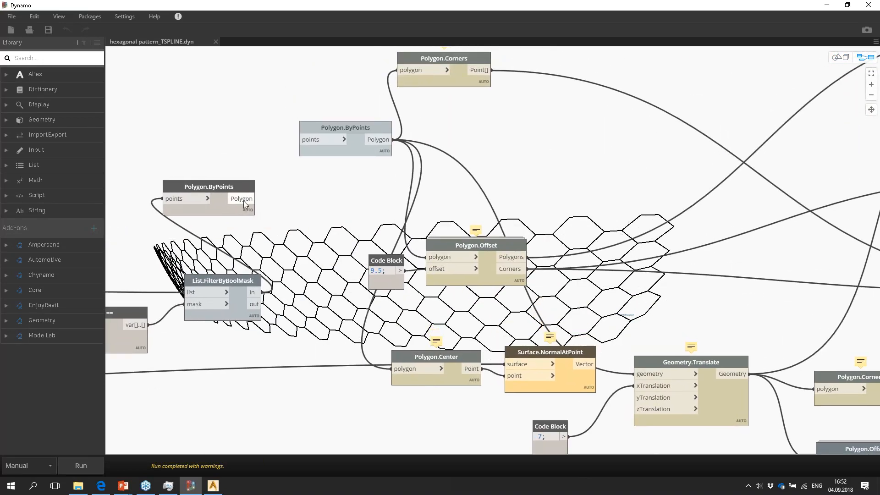
left_click_drag(262, 291, 300, 139)
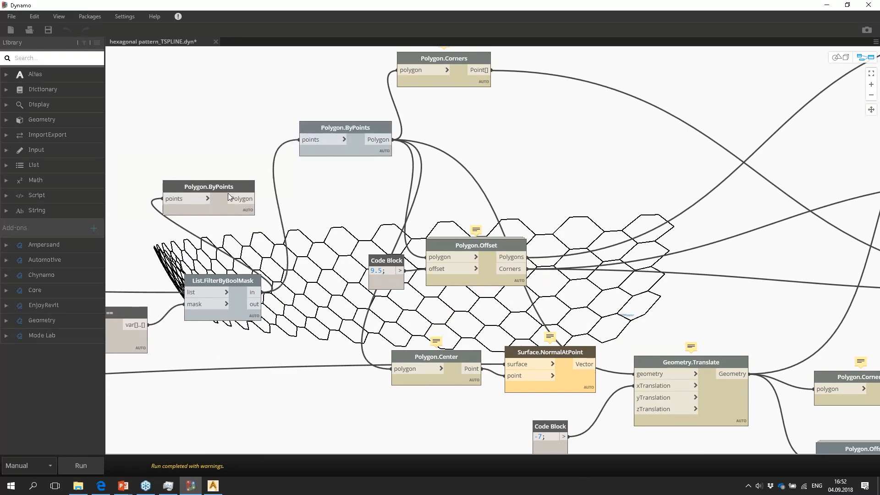
left_click_drag(214, 184, 172, 104)
Run the rewired graph and examine the resulting line framework of the hexagonal cells in 3D.
scroll(245, 124, "down", 8)
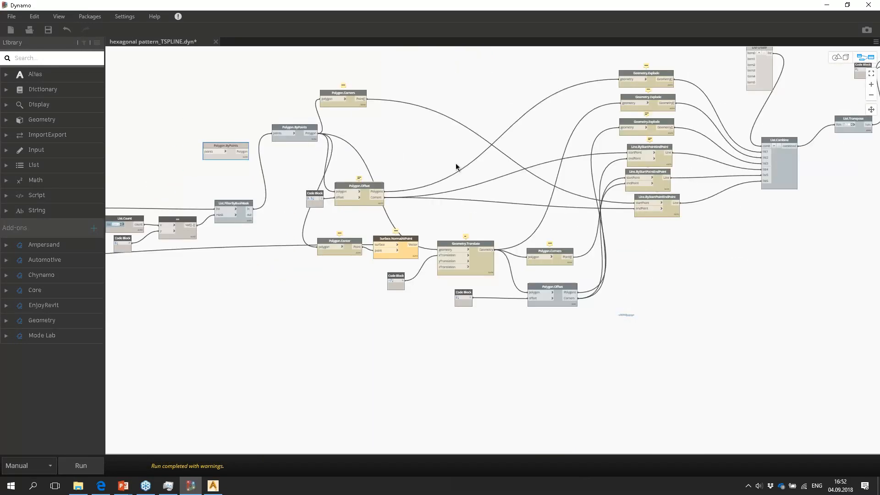
middle_click_drag(753, 126, 587, 169)
scroll(586, 169, "up", 4)
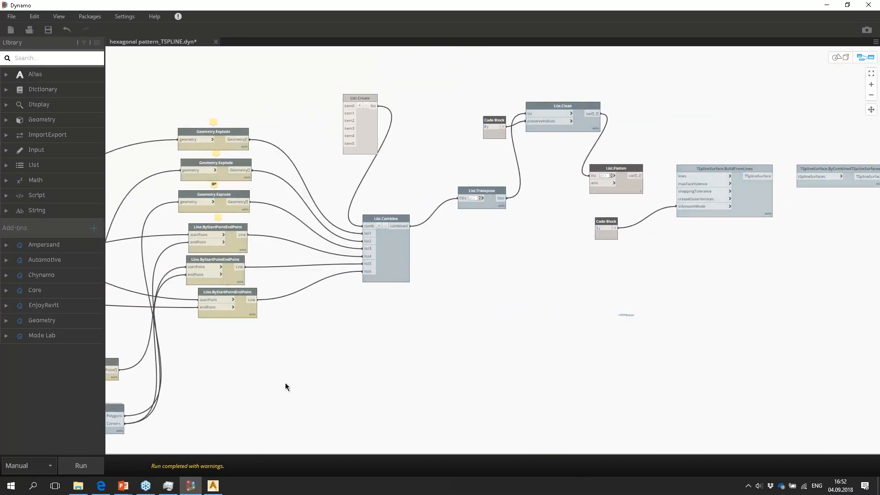
left_click(82, 465)
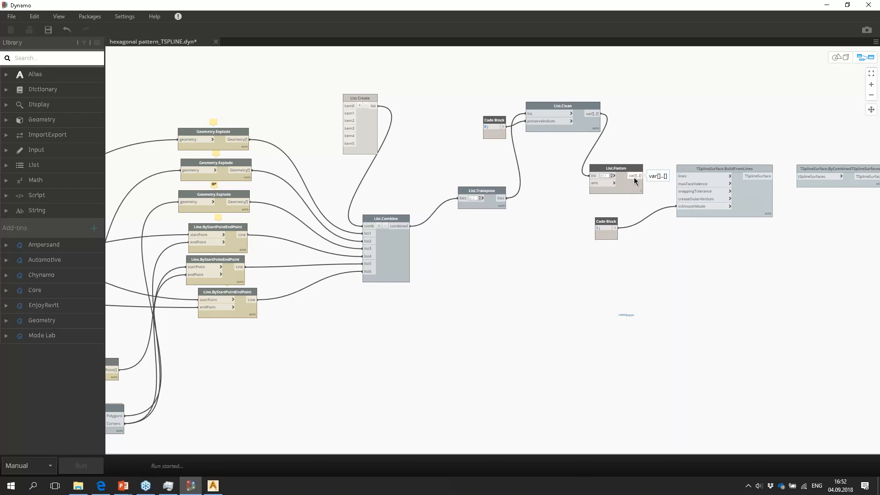
left_click(837, 60)
right_click_drag(704, 154, 546, 171)
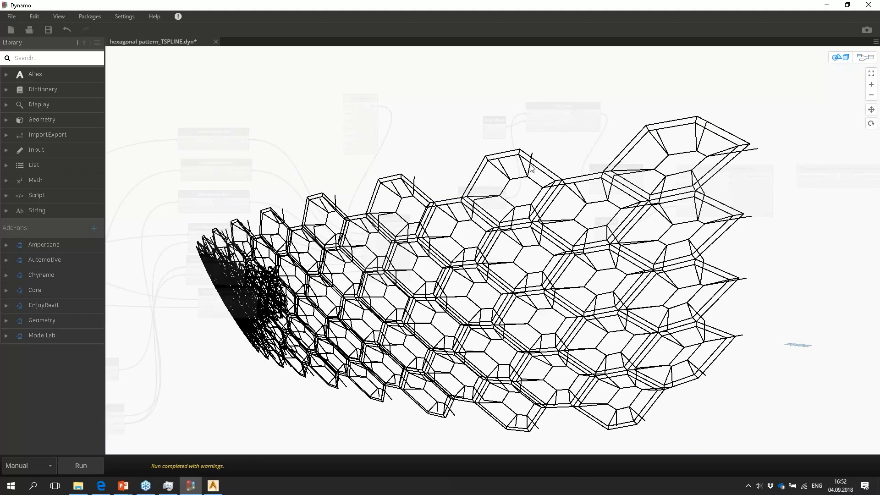
scroll(531, 170, "up", 3)
Add a code block x[10]; fed by List.Flatten and turn off the List.Flatten preview to isolate one cell.
left_click(865, 58)
middle_click_drag(659, 166, 388, 298)
double_click(439, 236)
type("x(")
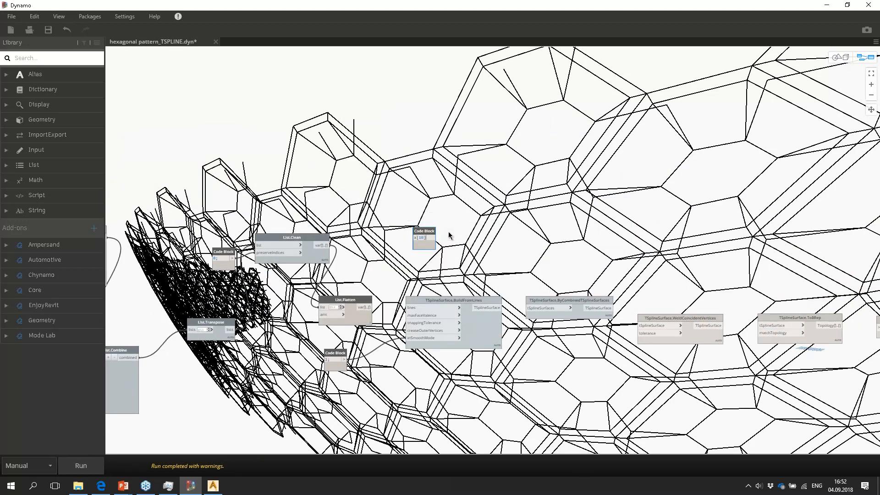
scroll(369, 289, "up", 3)
right_click(341, 331)
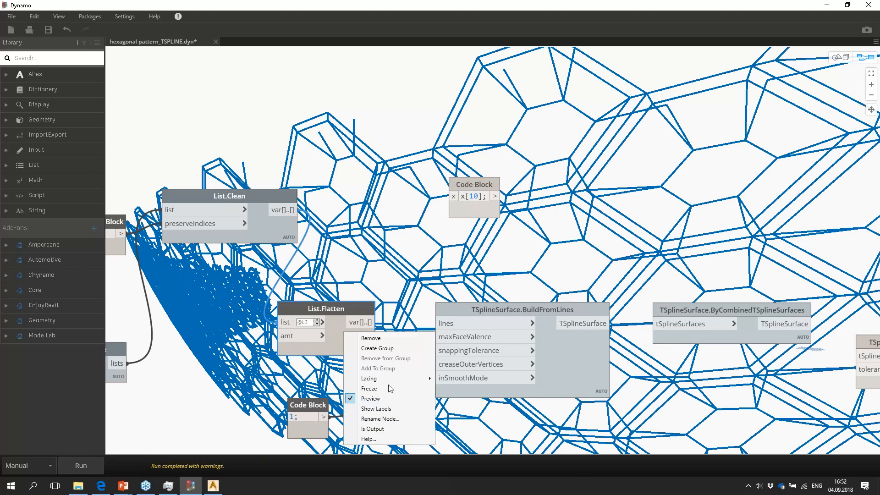
left_click(388, 399)
left_click_drag(375, 322, 451, 197)
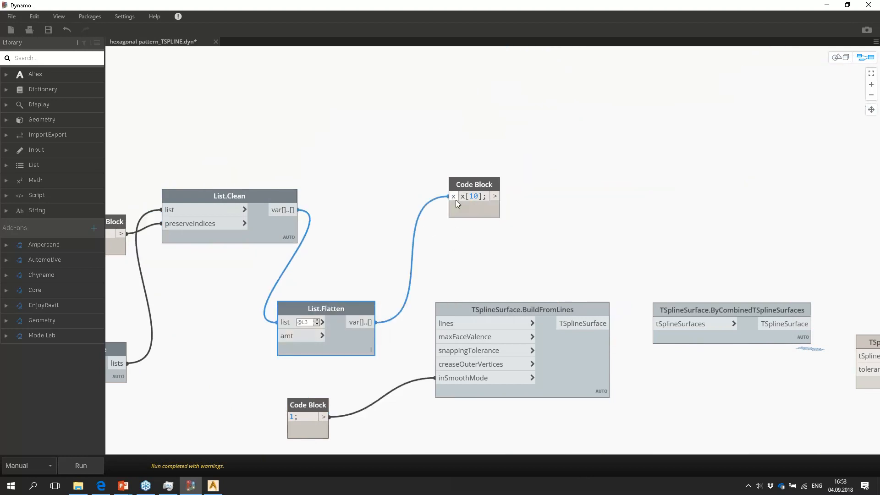
Examine the isolated cell's line framework in 3D and move the x[10] code block out of its way.
left_click(840, 57)
right_click_drag(626, 280, 606, 262)
right_click_drag(514, 221, 517, 224)
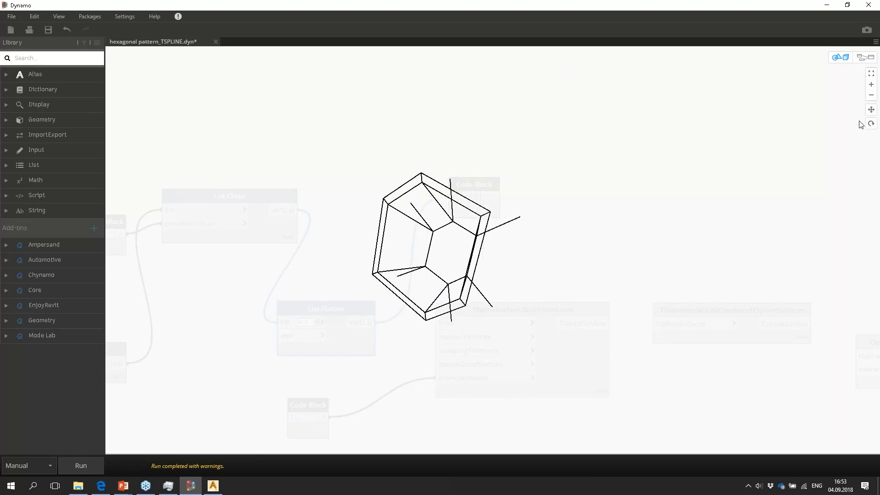
left_click(865, 57)
left_click_drag(494, 203, 488, 172)
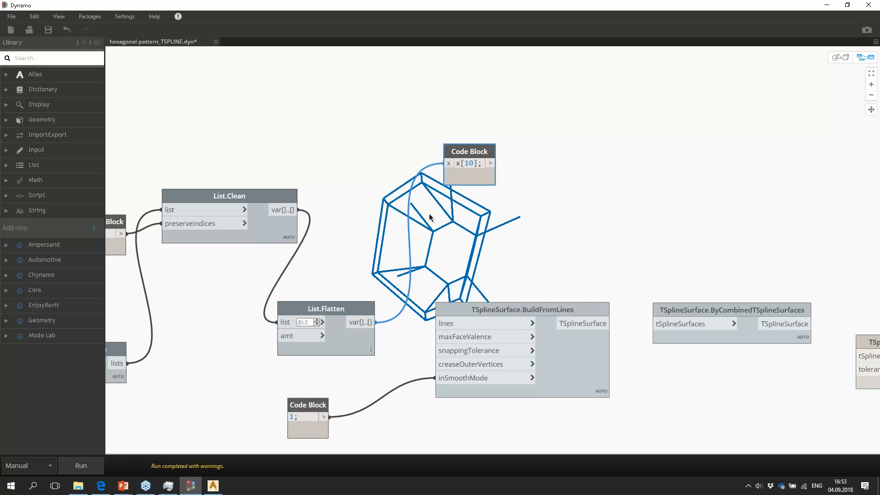
Disconnect the x[10] code block, wire List.Flatten to the lines input of TSplineSurface.BuildFromLines, and run the graph.
middle_click_drag(430, 213, 370, 174)
left_click_drag(388, 125, 298, 122)
left_click(298, 123)
left_click(314, 284)
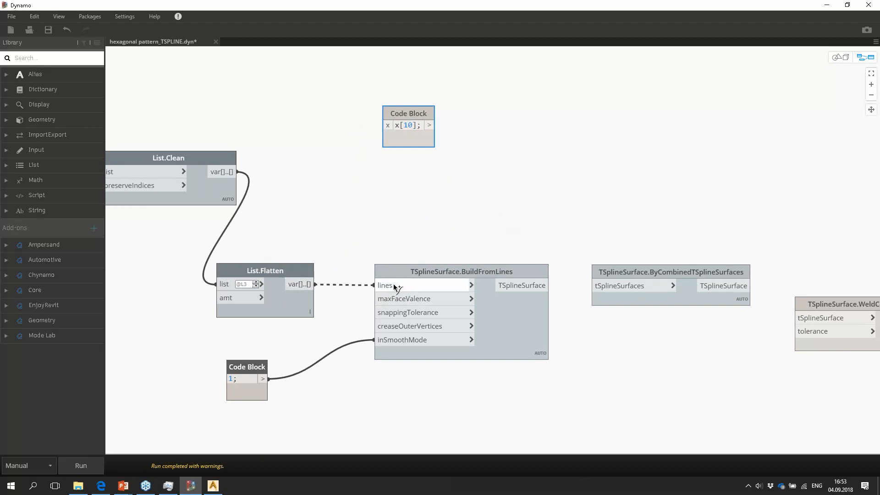
left_click(375, 285)
left_click(101, 466)
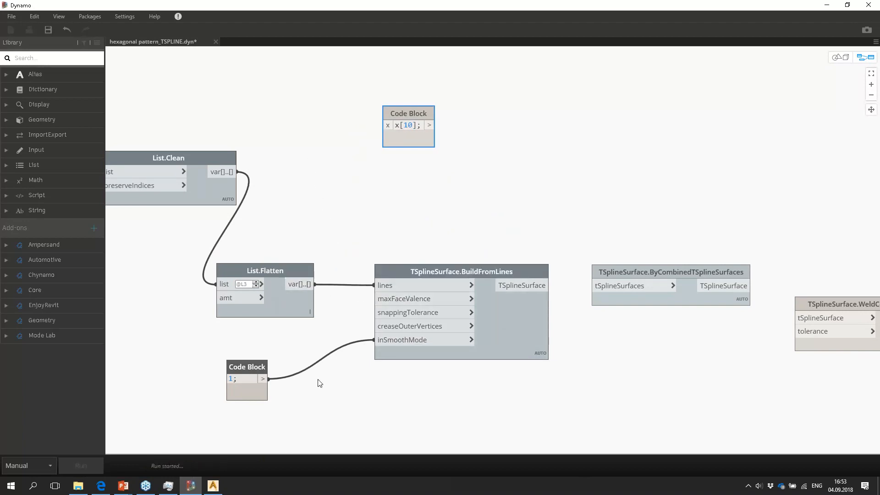
Turn on the geometry preview of TSplineSurface.BuildFromLines and check its output list.
mouse_move(510, 313)
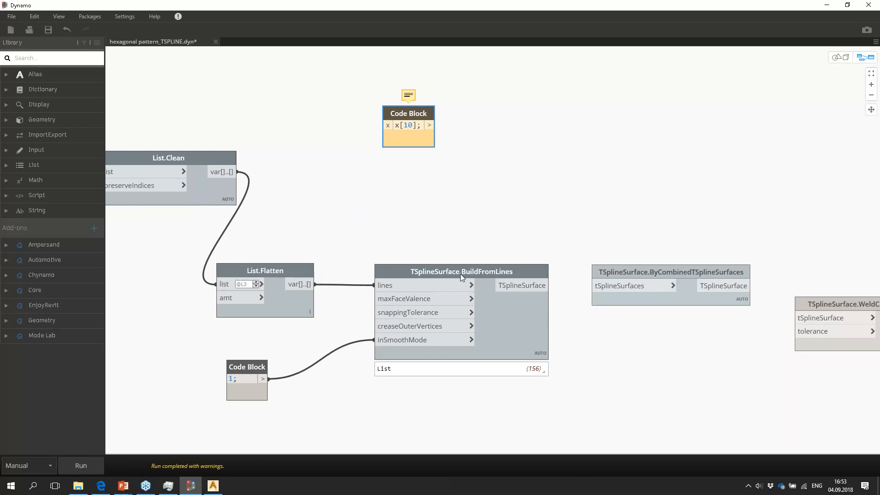
mouse_move(534, 372)
right_click(521, 331)
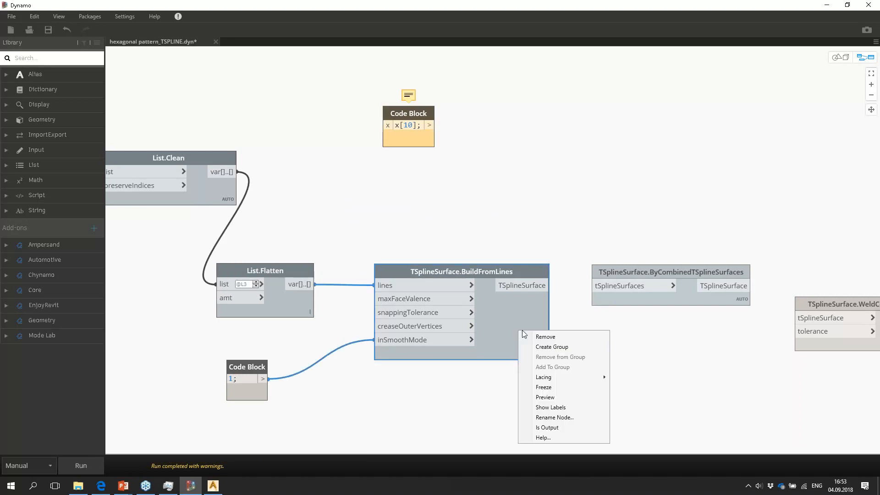
left_click(548, 398)
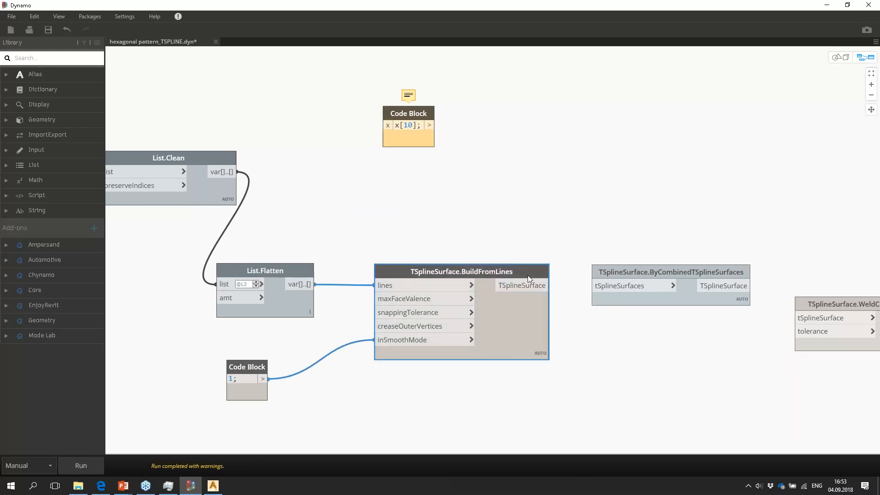
mouse_move(541, 371)
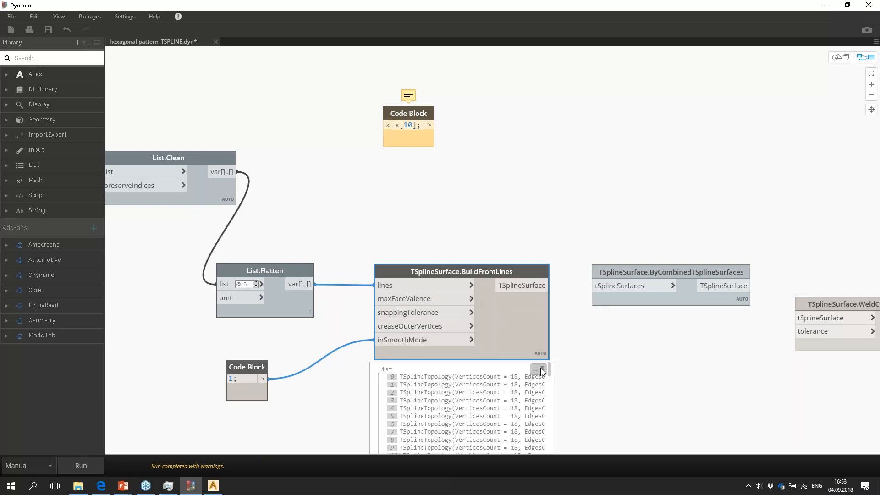
Examine the T-Spline cells across the grille in the 3D preview, from close up and from other angles.
left_click(838, 58)
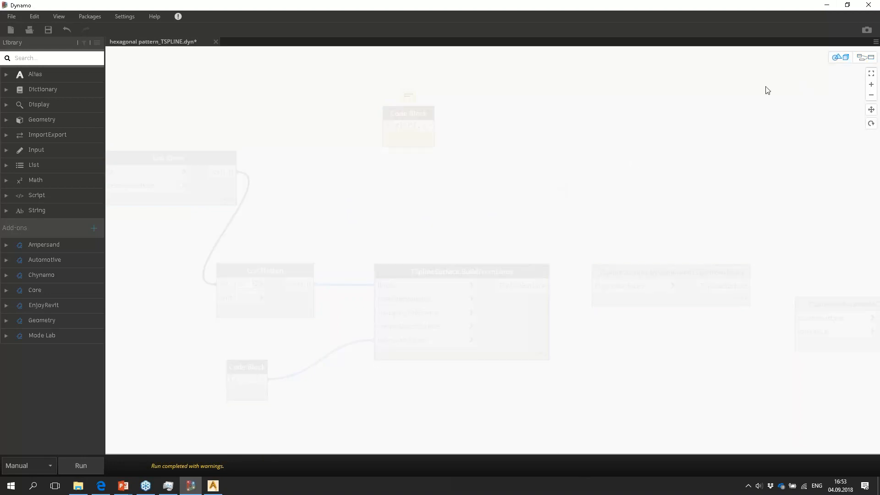
left_click(841, 57)
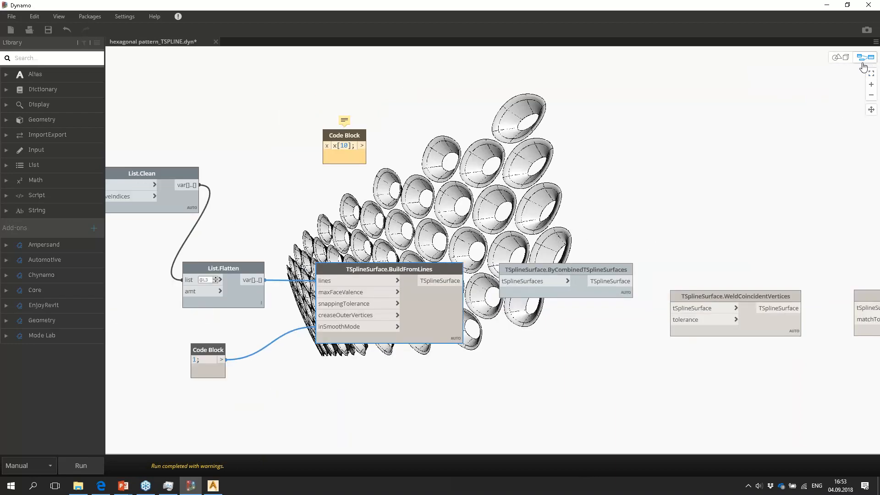
left_click(839, 56)
right_click_drag(585, 187, 612, 166)
scroll(517, 192, "up", 5)
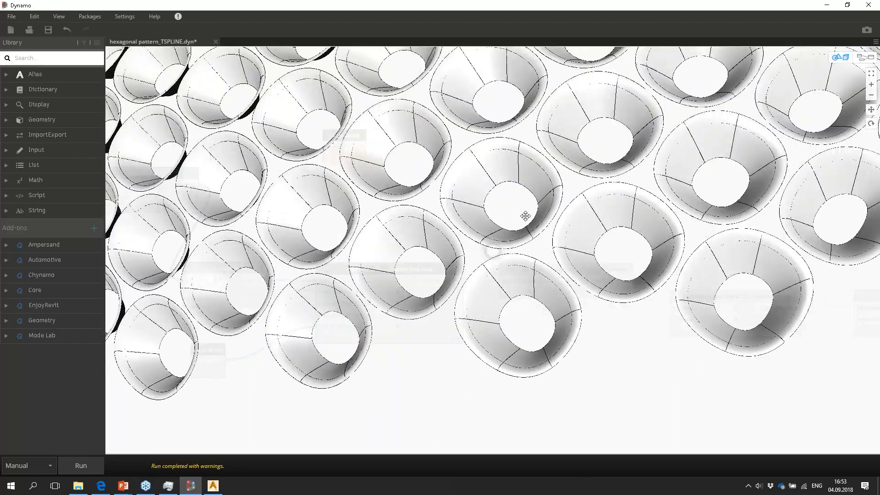
scroll(525, 216, "down", 5)
right_click_drag(492, 243, 687, 227)
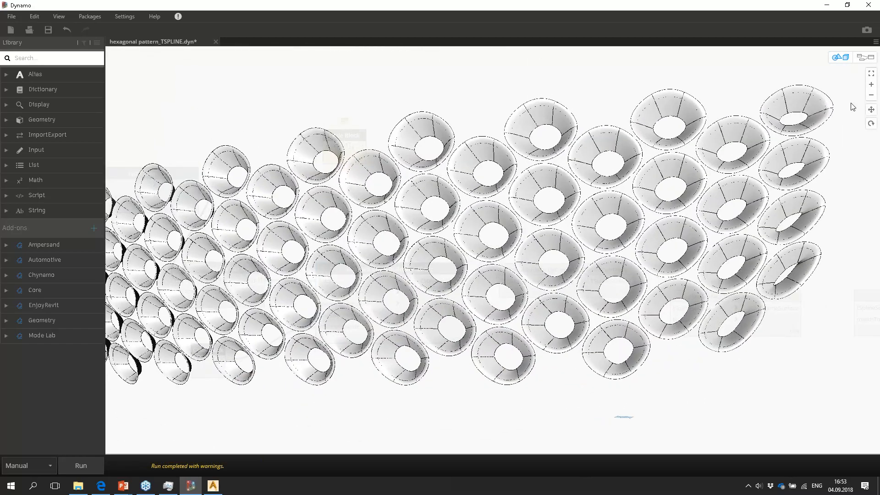
Return to the graph and turn on the geometry preview of List.Flatten to overlay the line framework on the cells.
left_click(856, 62)
right_click(241, 299)
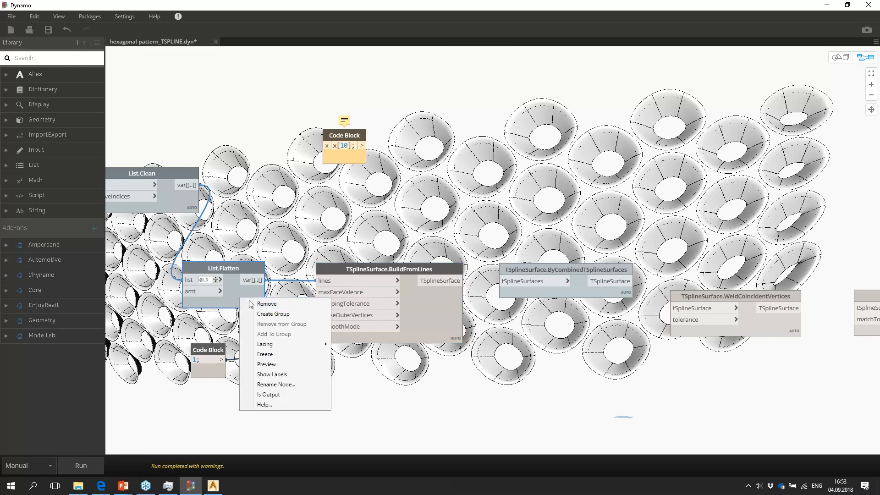
left_click(262, 365)
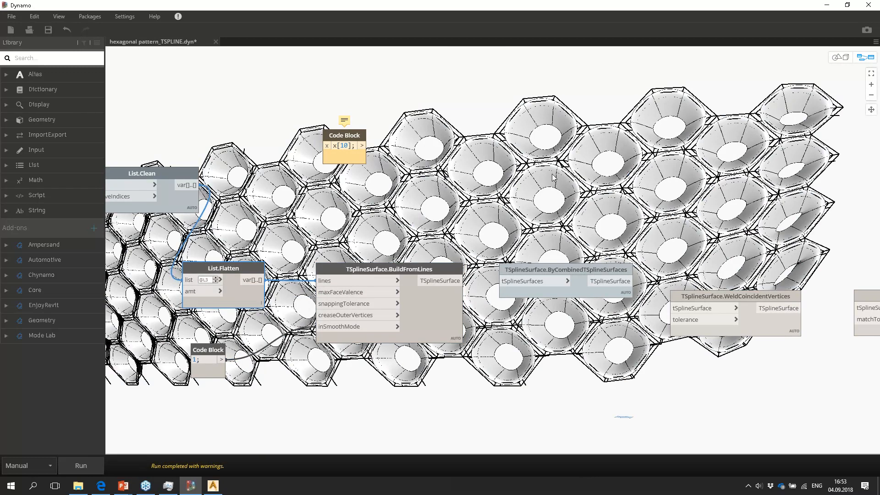
Wire TSplineSurface.BuildFromLines through ByCombinedTSplineSurfaces into the tSplineSurface input of WeldCoincidentVertices and run the graph.
scroll(479, 281, "up", 3)
middle_click_drag(608, 284, 391, 265)
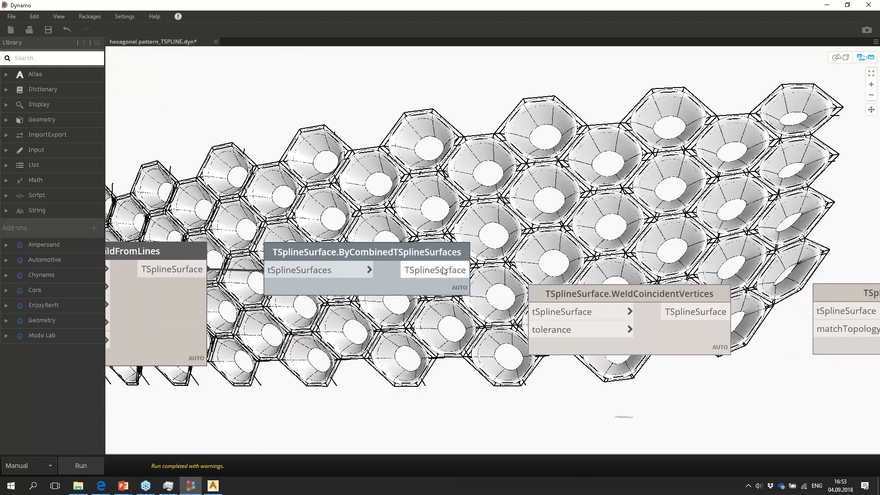
left_click(642, 348)
scroll(669, 285, "up", 3)
scroll(683, 249, "down", 5)
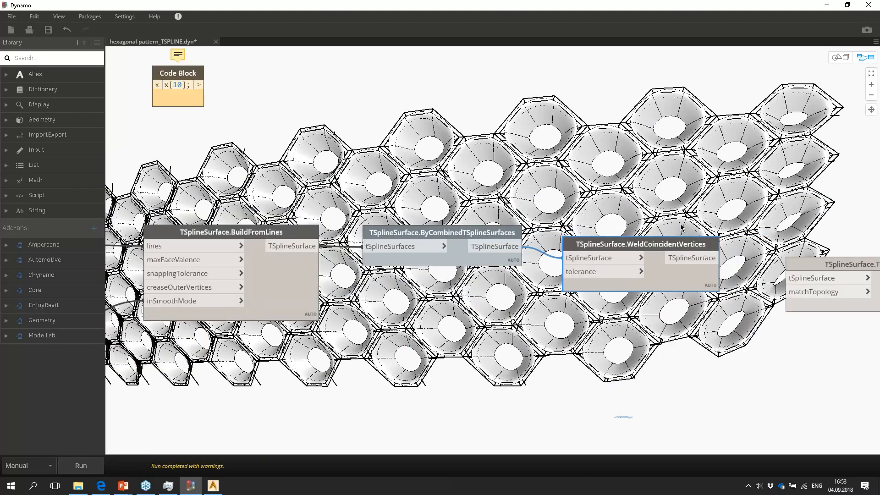
scroll(681, 227, "down", 2)
middle_click_drag(680, 227, 463, 283)
left_click(80, 471)
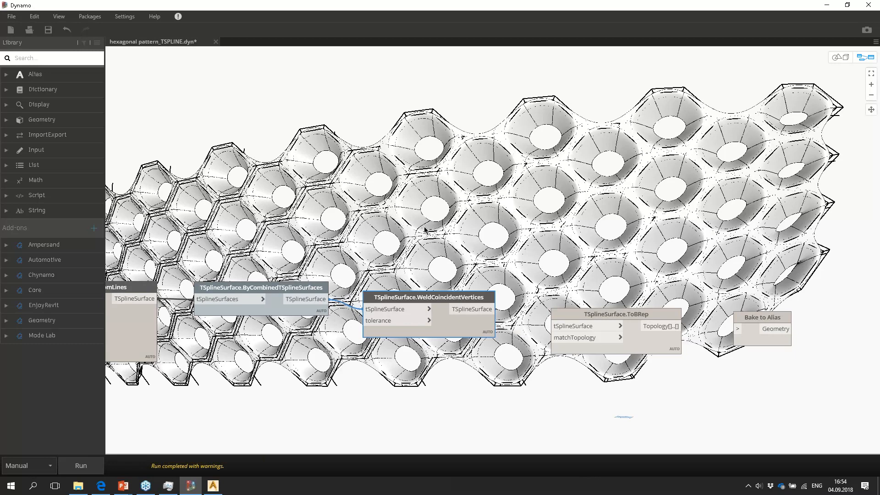
Turn off the geometry previews of TSplineSurface.BuildFromLines and List.Flatten and examine the welded grille surface in 3D.
middle_click_drag(163, 311, 349, 297)
mouse_move(308, 322)
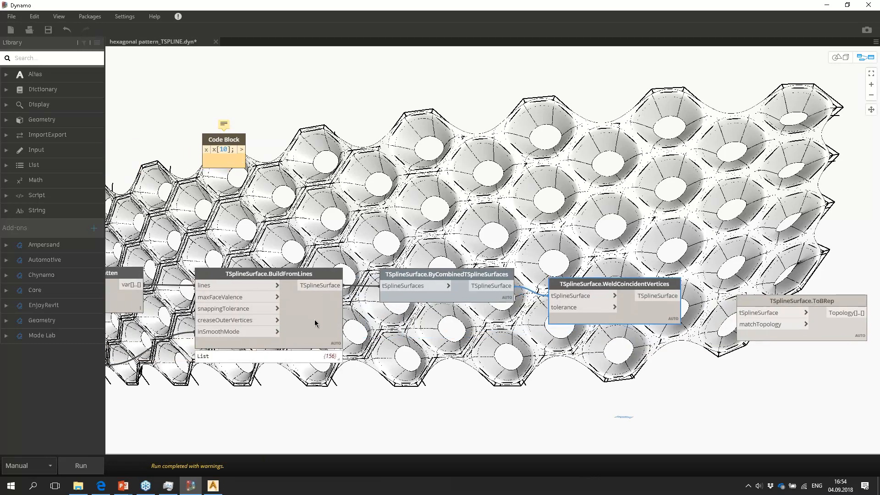
right_click(325, 332)
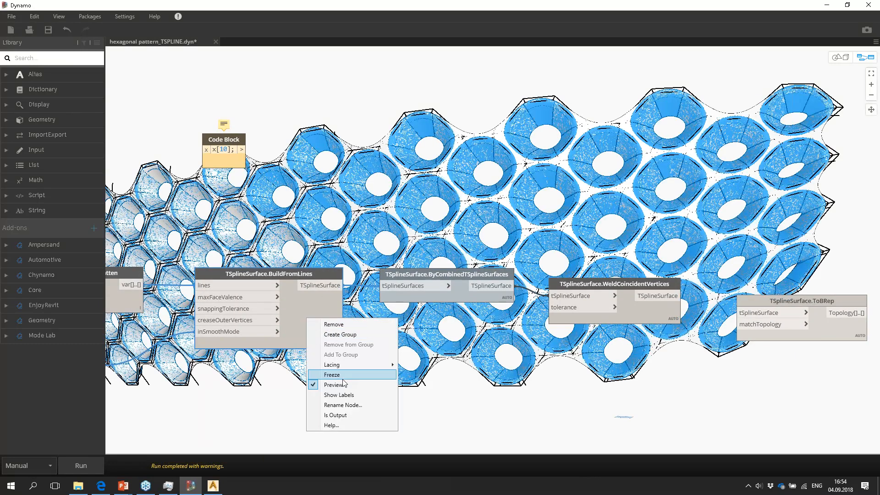
left_click(345, 385)
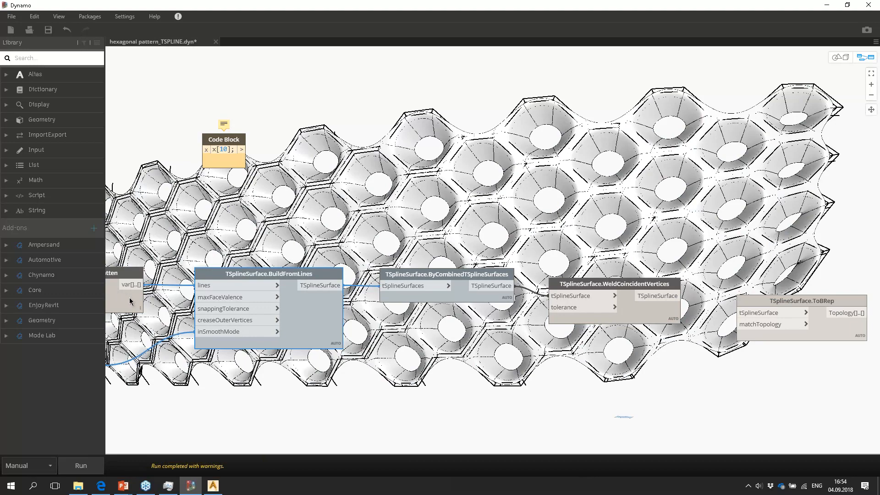
right_click(112, 289)
left_click(137, 359)
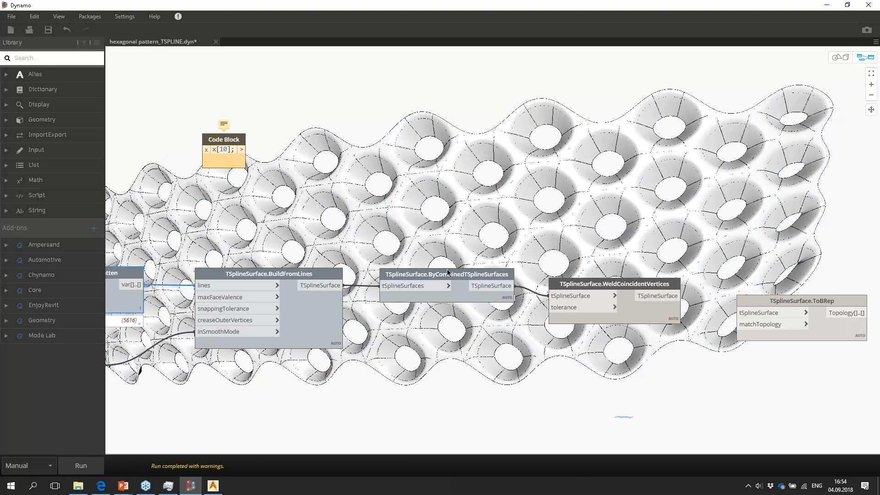
left_click(834, 62)
right_click_drag(654, 205, 472, 229)
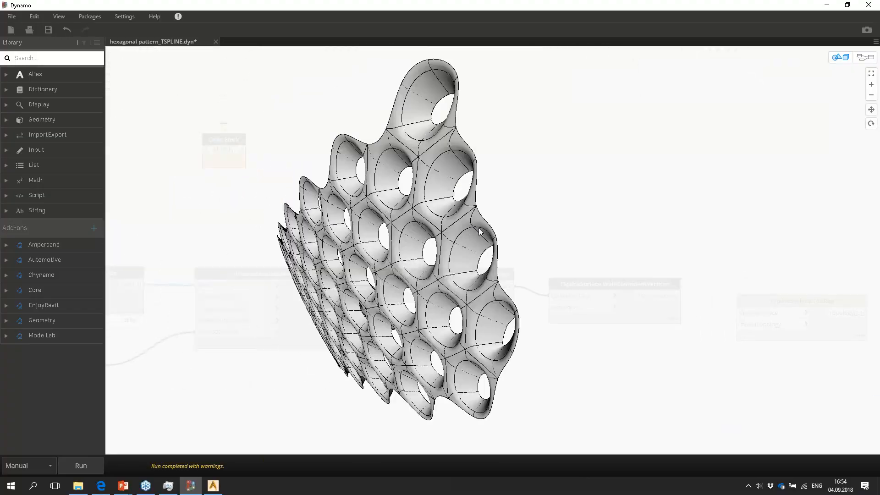
scroll(495, 231, "up", 6)
right_click_drag(547, 227, 556, 206)
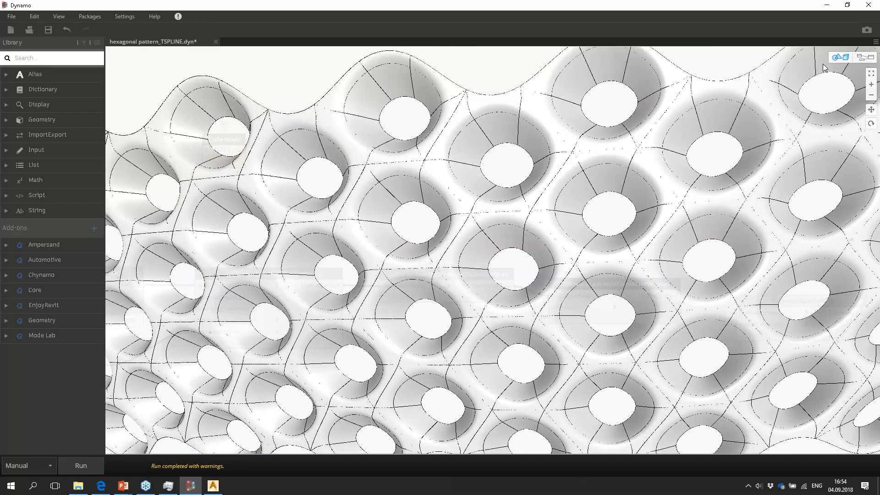
Wire WeldCoincidentVertices to the tSplineSurface input of TSplineSurface.ToBRep, run the graph, and check the ToBRep output.
left_click(869, 59)
scroll(463, 286, "up", 5)
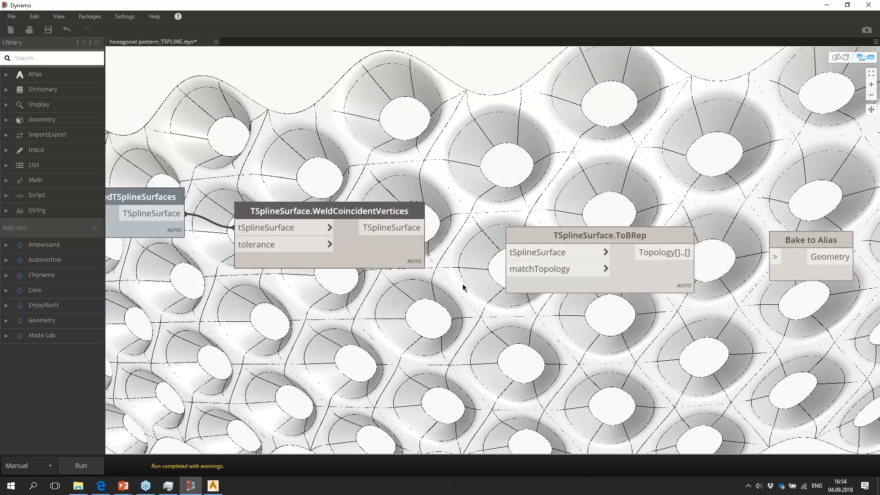
left_click_drag(394, 237, 481, 260)
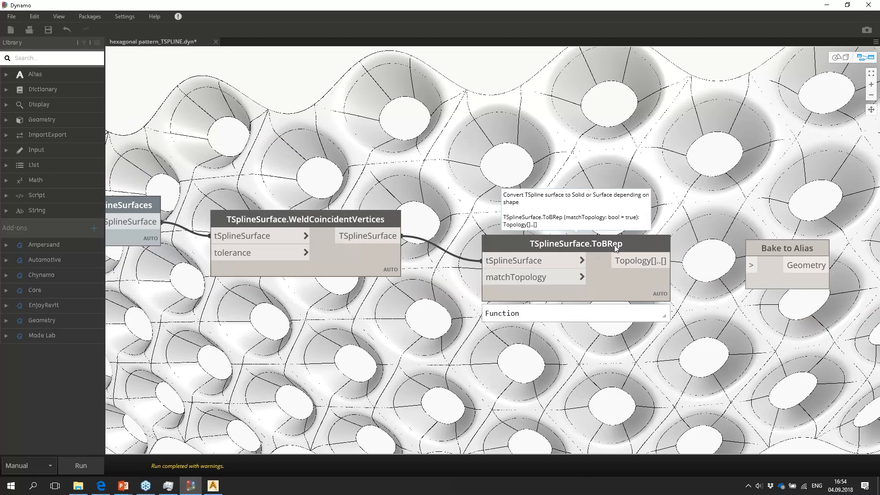
left_click(98, 469)
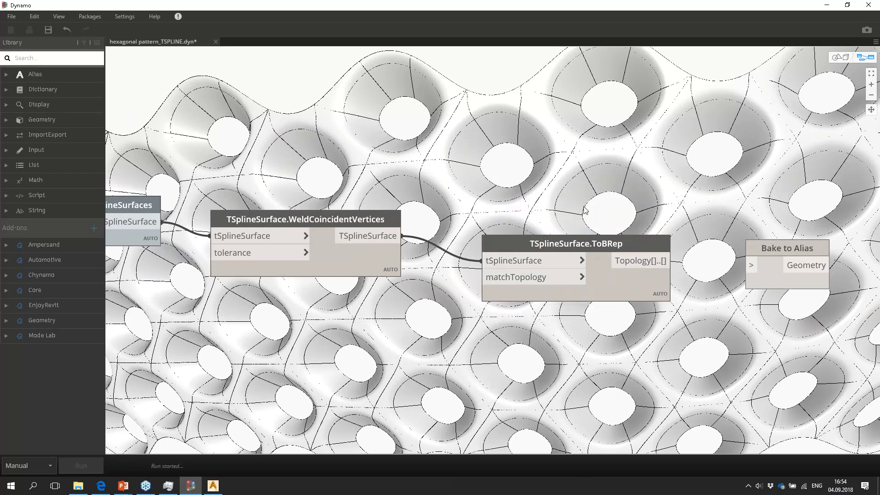
mouse_move(584, 248)
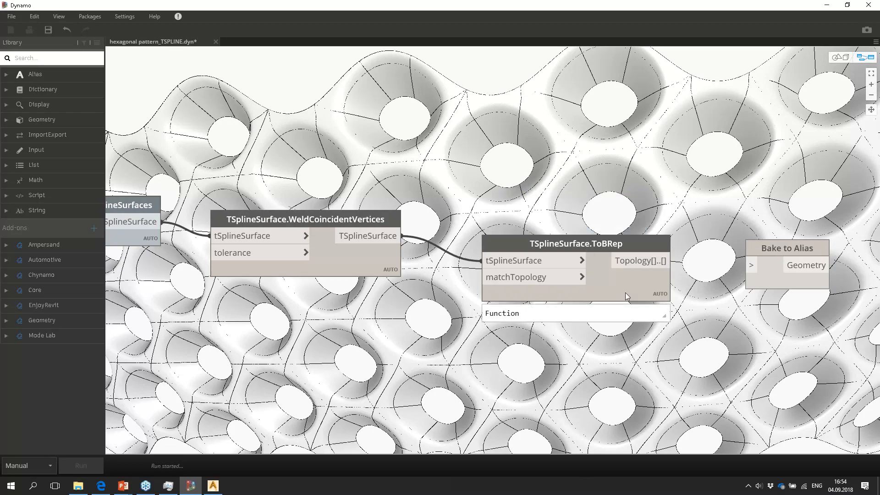
middle_click_drag(573, 262, 503, 259)
scroll(502, 258, "up", 2)
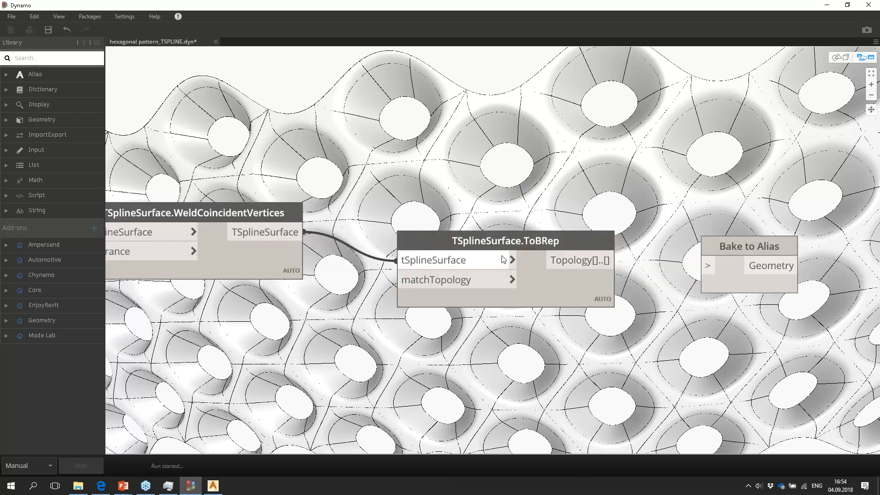
middle_click_drag(585, 283, 412, 293)
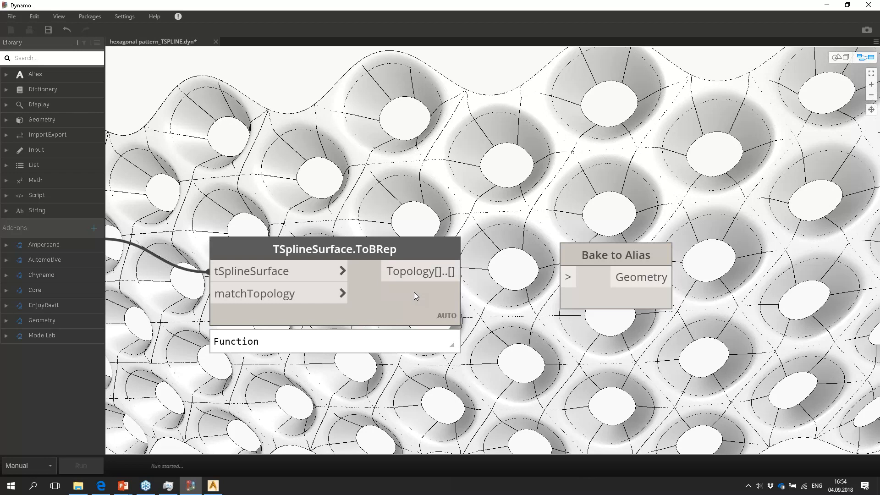
mouse_move(438, 344)
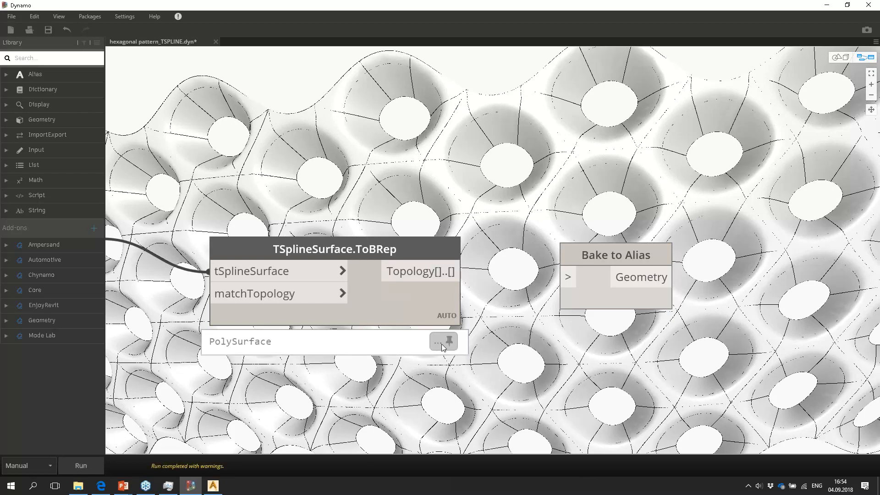
Bake the ToBRep topology to Alias by wiring it into Bake to Alias and running the graph, and switch to Alias.
left_click_drag(460, 271, 568, 277)
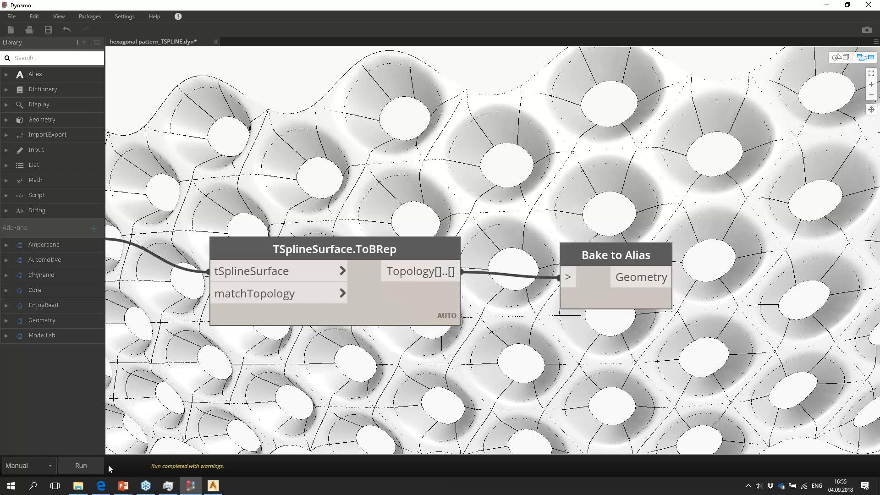
left_click(86, 466)
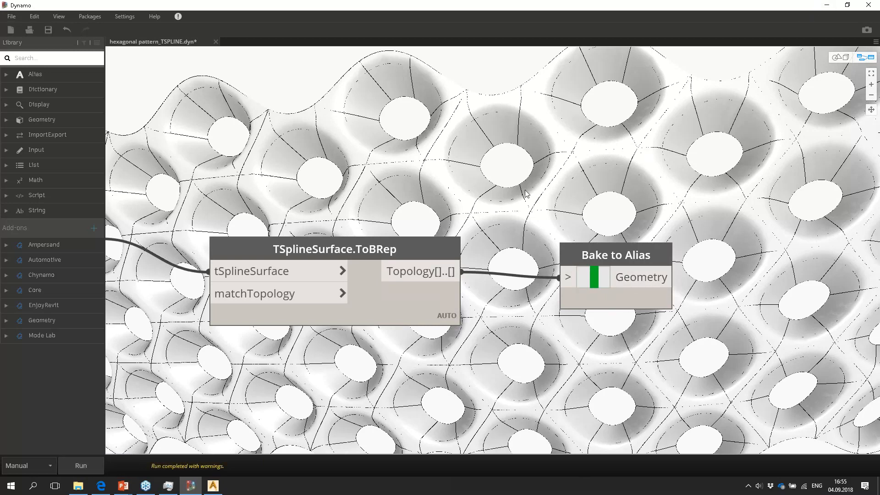
left_click(213, 485)
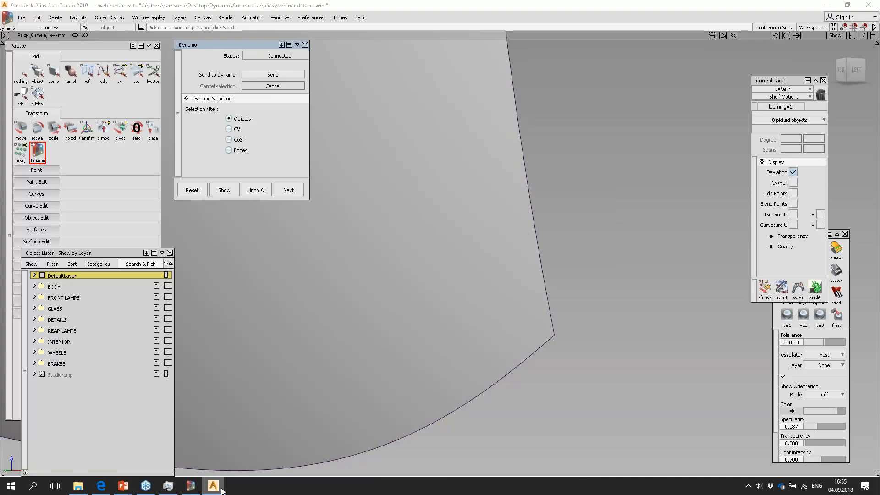
left_click(188, 491)
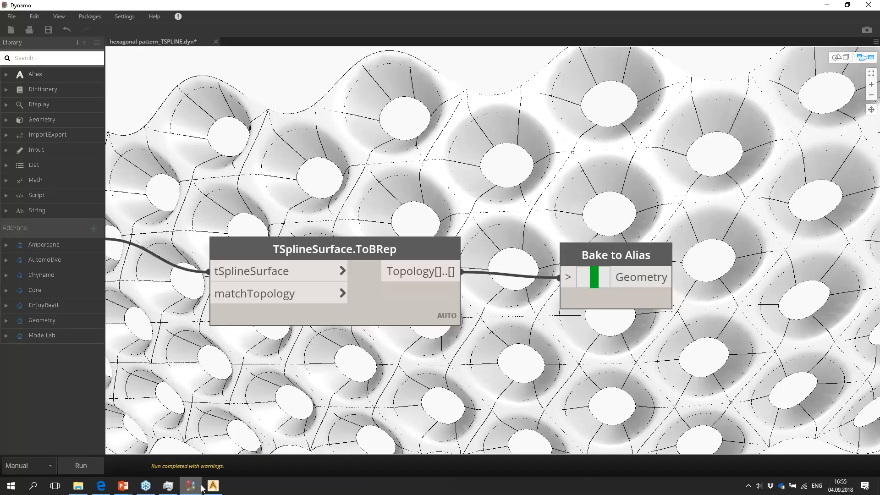
mouse_move(215, 485)
left_click(213, 485)
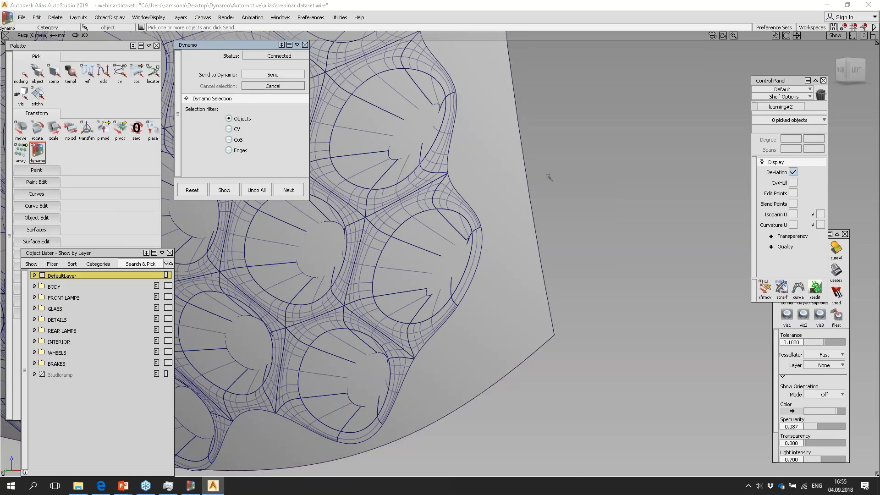
Move the Control Panel clear of the Diagnostic Shade controls and shade the baked grille cells.
right_click_drag(566, 170, 550, 229, "alt+shift")
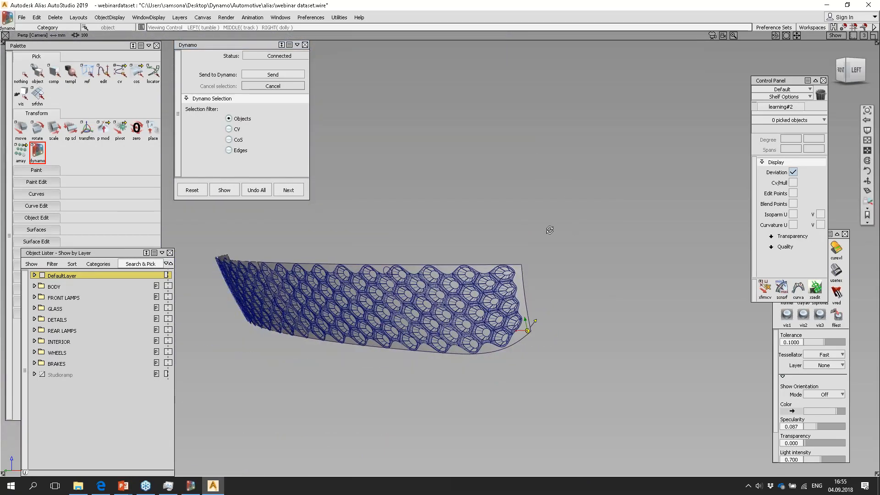
left_click_drag(549, 230, 402, 270, "alt+shift")
right_click_drag(402, 270, 568, 268, "alt+shift")
left_click_drag(568, 268, 668, 243, "alt+shift")
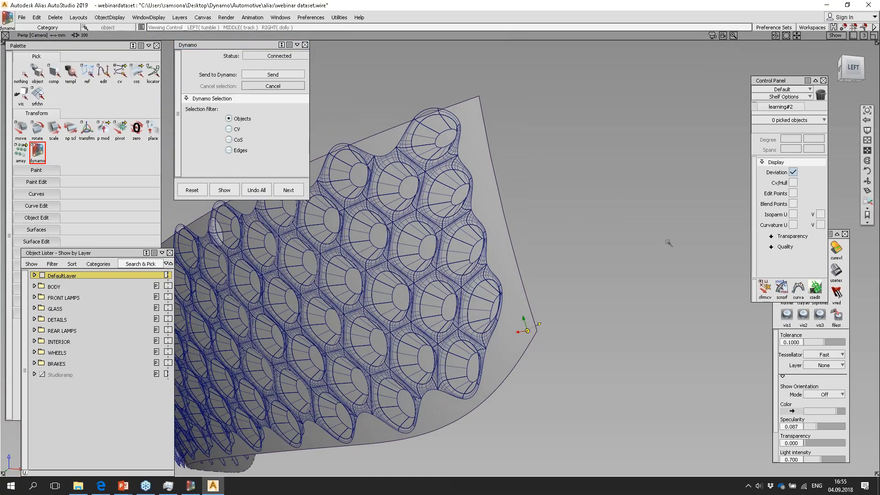
left_click_drag(785, 84, 719, 39)
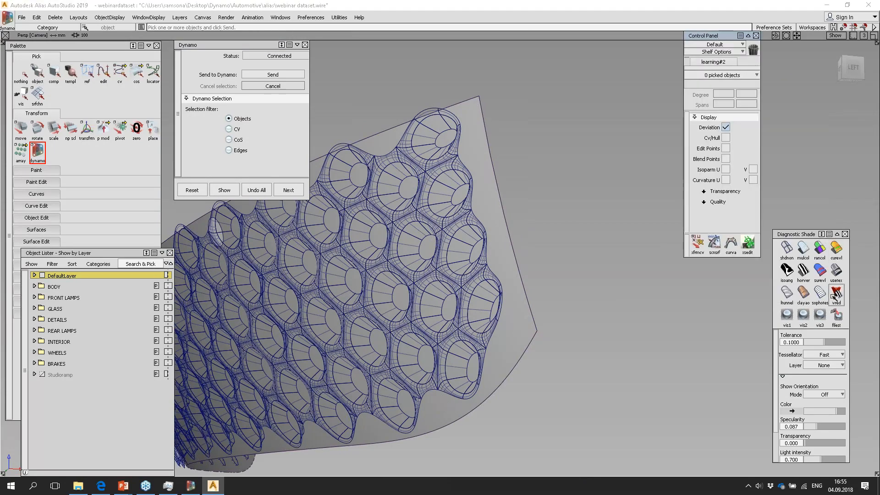
left_click(787, 247)
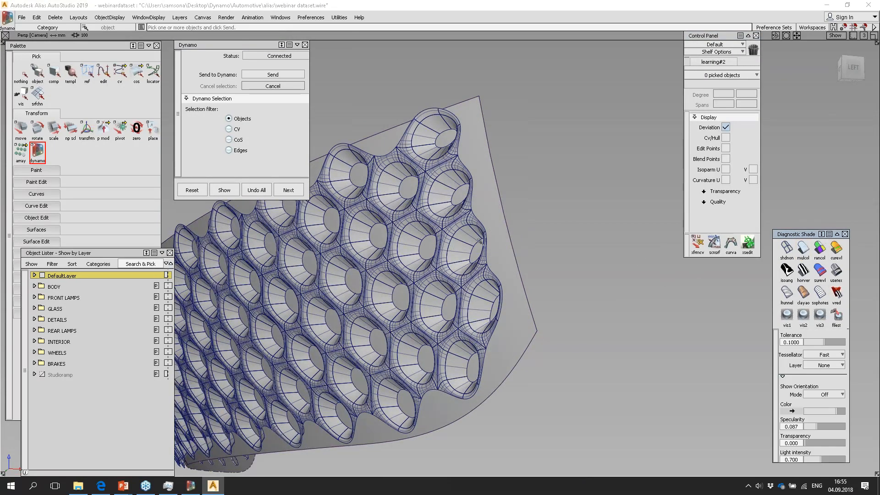
Examine the shaded hexagonal cells on the grille surface from close up and as a whole pattern.
right_click_drag(412, 259, 455, 259, "alt+shift")
left_click_drag(454, 259, 513, 286, "alt+shift")
right_click_drag(513, 287, 471, 369, "alt+shift")
left_click_drag(471, 369, 431, 321, "alt+shift")
middle_click_drag(431, 320, 687, 316, "alt+shift")
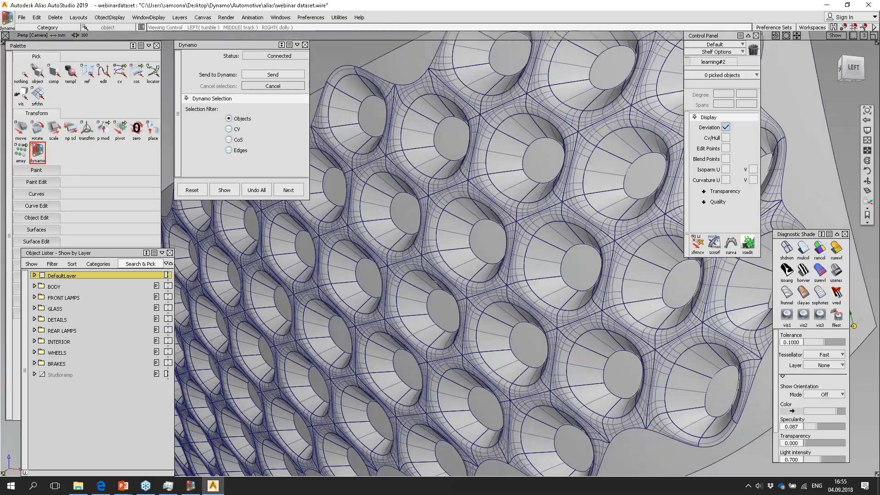
right_click_drag(688, 316, 733, 321, "alt+shift")
mouse_move(471, 320)
right_mouse_down("alt+shift")
mouse_move(504, 321)
mouse_move(330, 319)
mouse_move(458, 318)
right_mouse_up("alt+shift")
left_click_drag(458, 319, 455, 362, "alt+shift")
right_click_drag(455, 361, 451, 339, "alt+shift")
middle_click_drag(451, 339, 426, 366, "alt+shift")
right_click_drag(426, 325, 426, 225, "alt+shift")
middle_click_drag(426, 224, 362, 133, "alt+shift")
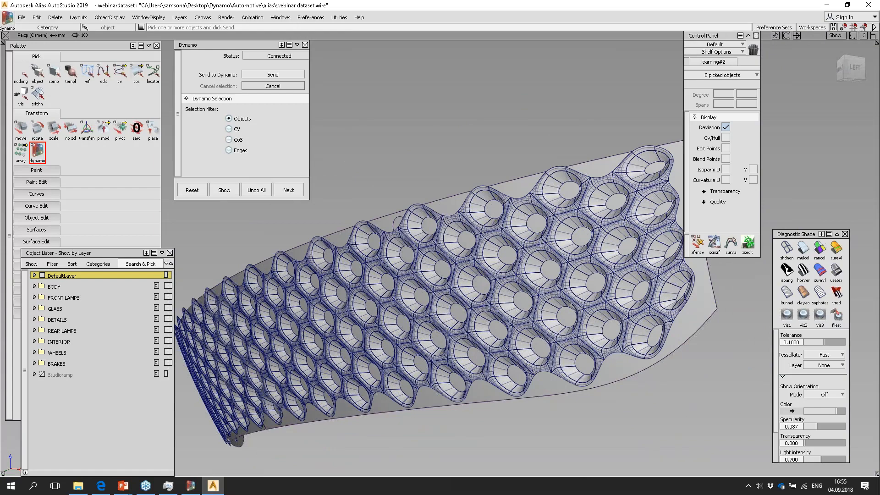
Switch to the presentation, advance past the Front Grills and Large surface patterning slides, and play the embedded video.
mouse_move(123, 486)
left_click(174, 442)
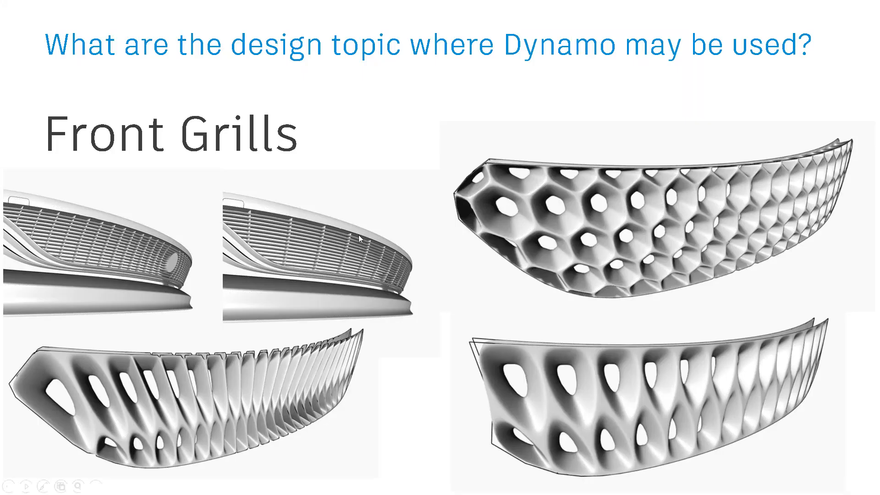
left_click(356, 232)
left_click(365, 224)
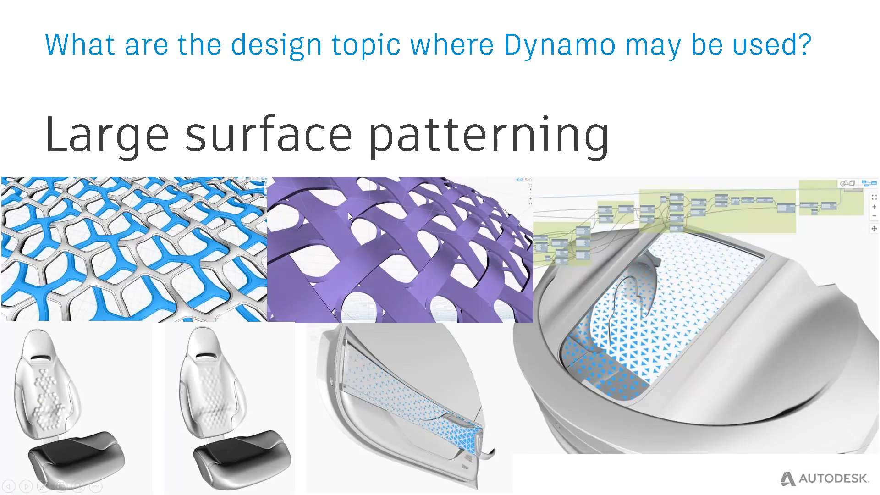
left_click(381, 211)
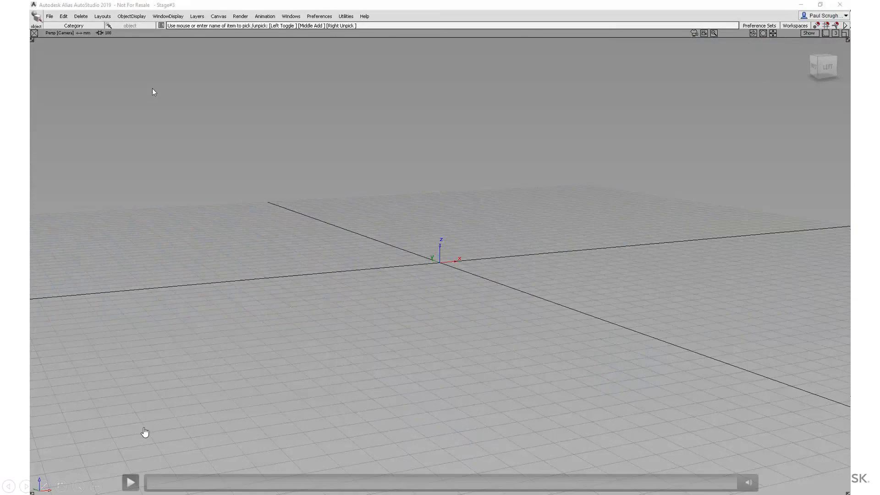
left_click(130, 480)
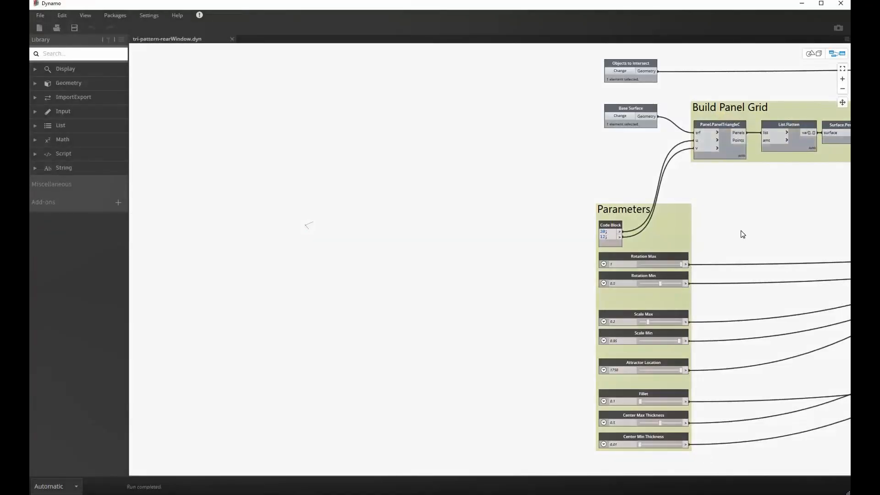
Turn on the geometry preview of Polygon.ByPoints in the Build Panel Grid group and show the triangular panel grid in 3D.
middle_click_drag(742, 234, 429, 197)
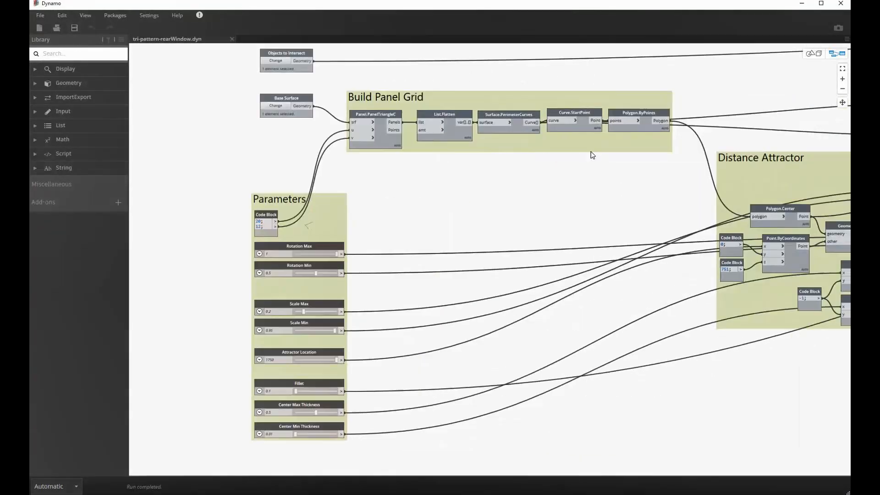
right_click(647, 122)
left_click(665, 180)
key("ctrl+b")
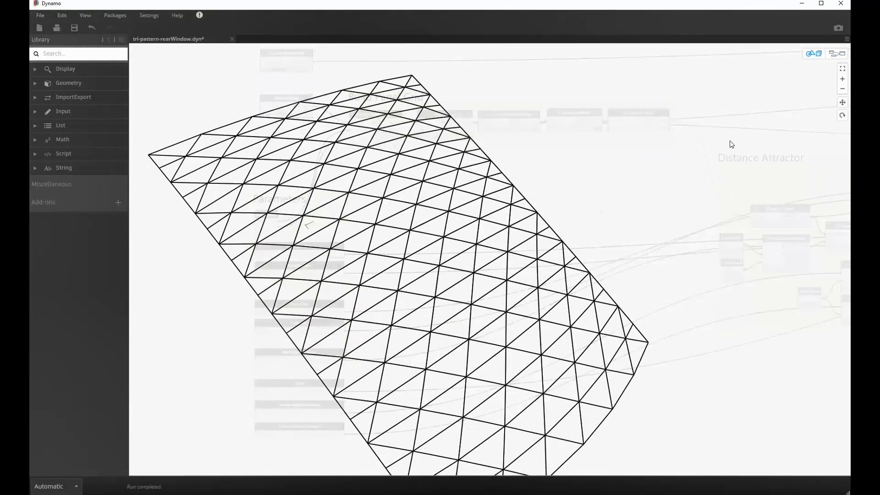
Fit the triangular panel grid in the 3D view, return to the graph and turn off the Polygon.ByPoints geometry preview.
left_click(841, 70)
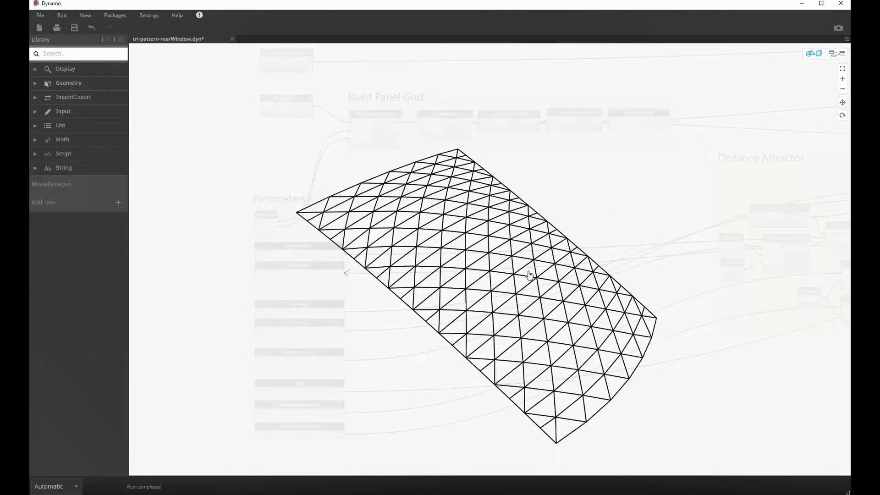
key("ctrl+b")
right_click(646, 126)
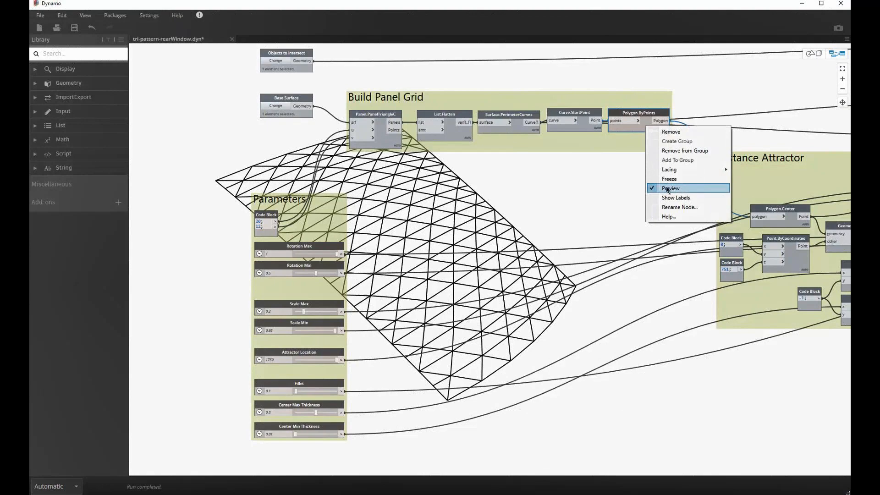
left_click(668, 189)
Turn on the geometry preview of PolyCurve.Fillet to show the filleted triangle outlines.
middle_click_drag(728, 243, 275, 245)
middle_click_drag(687, 111, 433, 180)
right_click(430, 177)
left_click(453, 238)
middle_click_drag(449, 305, 254, 328)
left_click(462, 251)
right_click(684, 205)
left_click(708, 269)
left_click(743, 271)
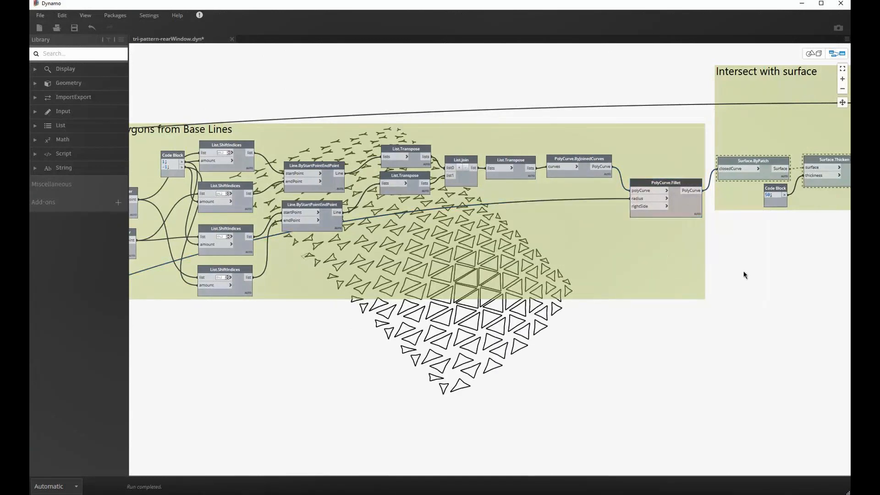
In the Parameters group, set the Code Block's second value to 30 and Scale Max to 0.5.
left_click(842, 69)
middle_click_drag(288, 281, 649, 261)
scroll(513, 286, "up", 3)
scroll(513, 287, "up", 3)
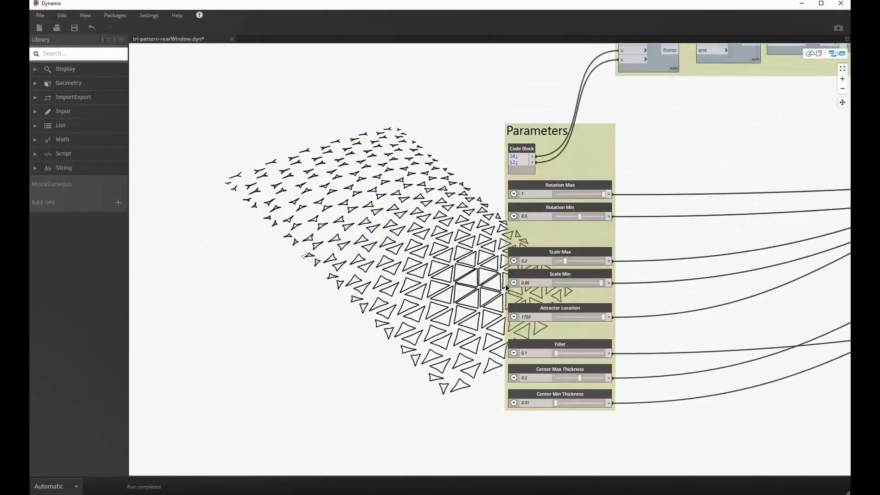
middle_click_drag(514, 287, 576, 216)
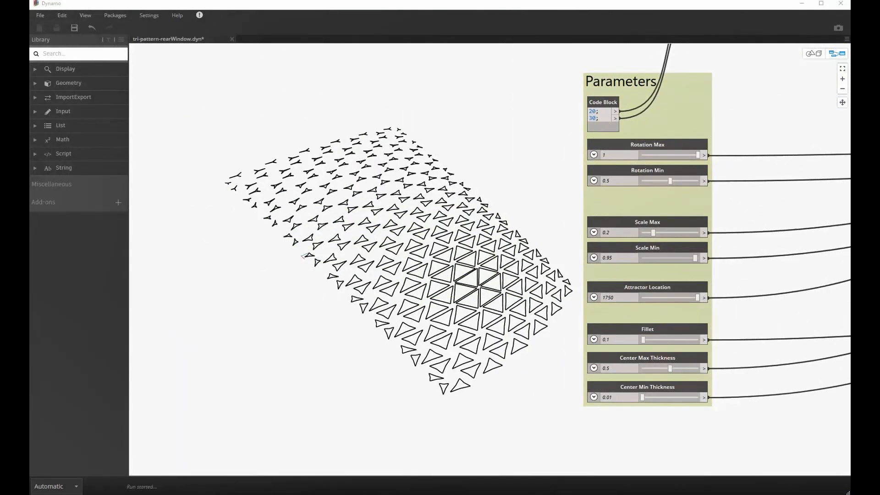
left_click(613, 233)
type(".5")
key("Return")
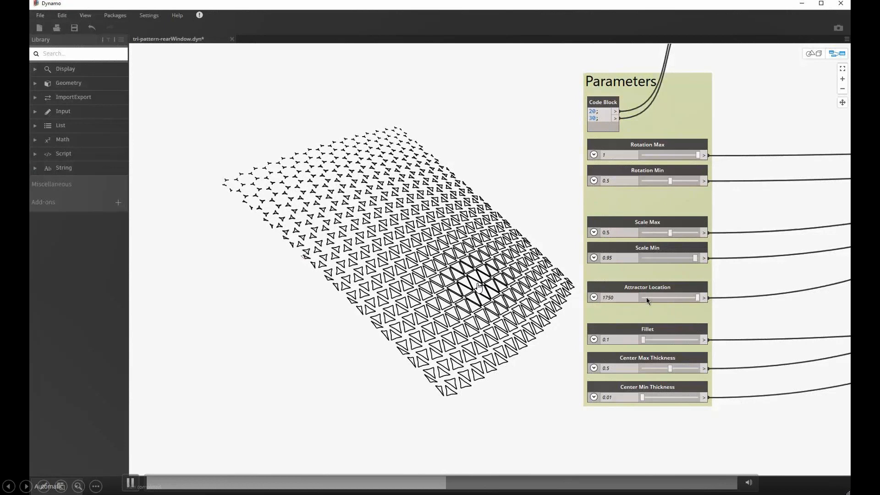
Set Attractor Location to about 1668.9, Center Max Thickness to 0.2 and Center Min Thickness to 0.25.
left_click(694, 298)
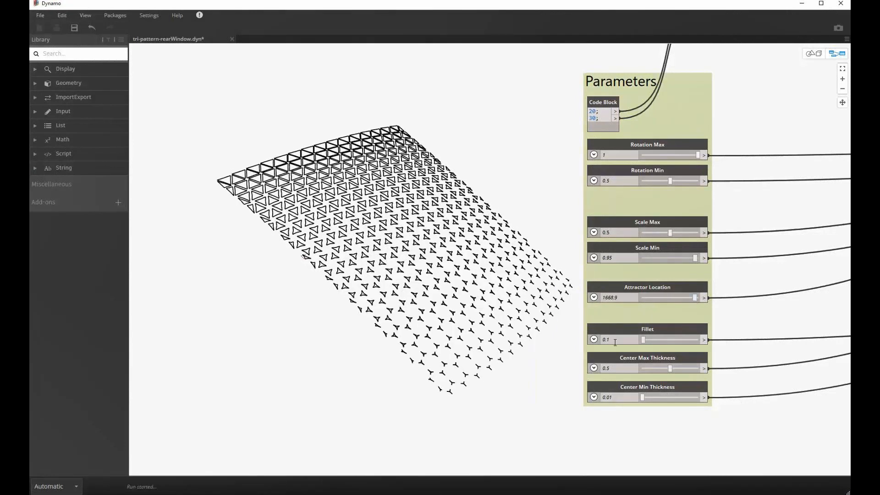
left_click(614, 368)
key("Return")
left_click(627, 397)
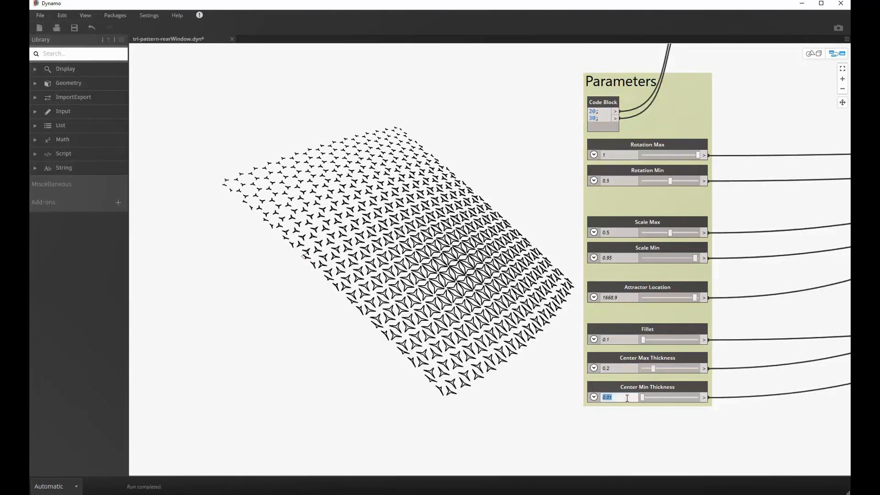
key("Return")
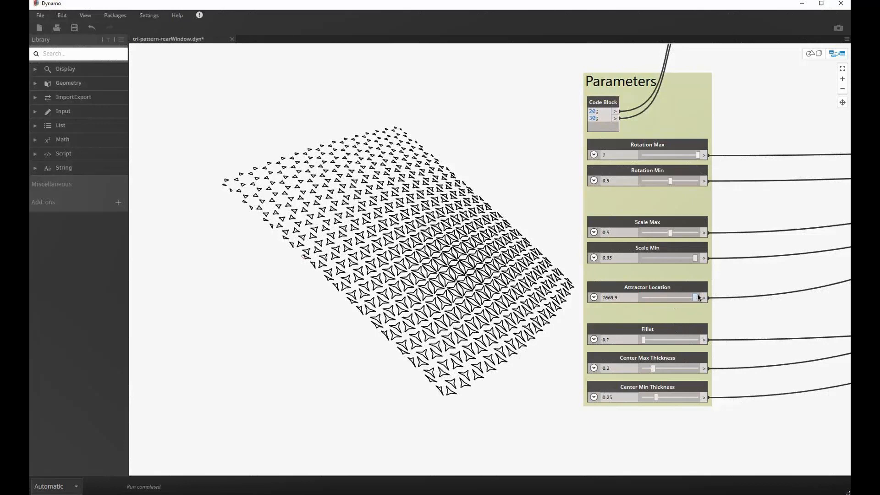
Hide the PolyCurve.Fillet preview, and unfreeze and preview Surface.ByPatch in the Intersect with surface group.
left_click(842, 68)
scroll(617, 213, "up", 5)
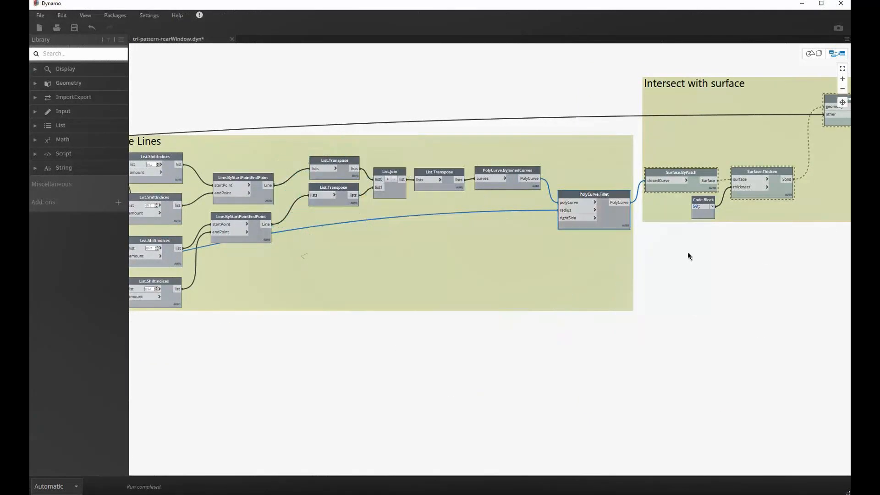
scroll(687, 251, "up", 3)
right_click(506, 247)
left_click(522, 302)
right_click(508, 246)
left_click(525, 310)
middle_click_drag(381, 157, 460, 249)
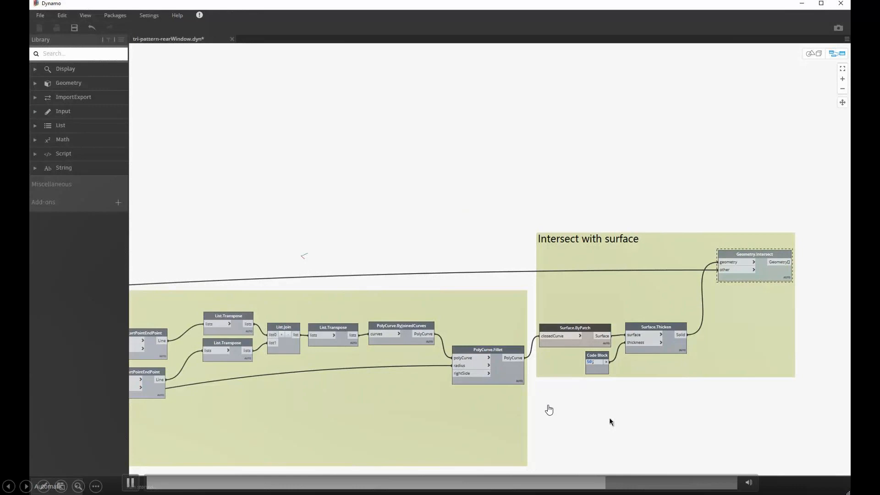
Turn off the Surface.ByPatch preview, and unfreeze and preview Geometry.Intersect.
right_click(592, 338)
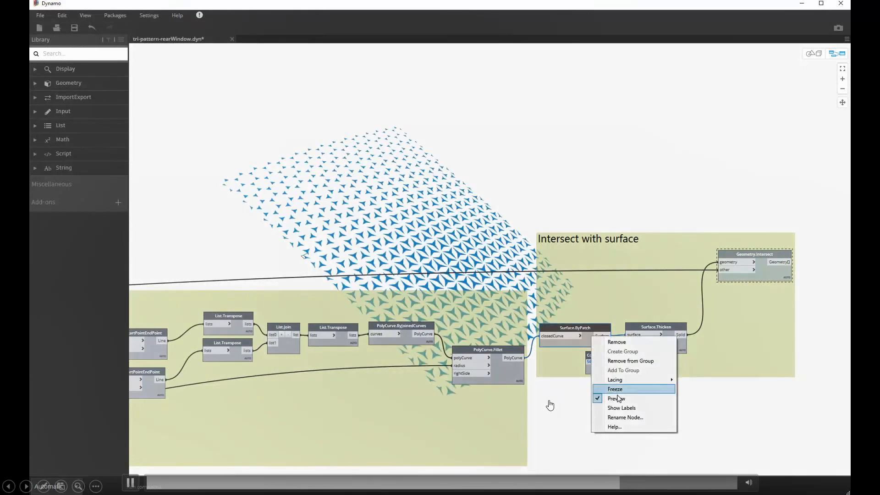
left_click(617, 396)
right_click(760, 271)
left_click(737, 322)
right_click(759, 273)
left_click(776, 337)
left_click(692, 246)
middle_click_drag(694, 204, 723, 267)
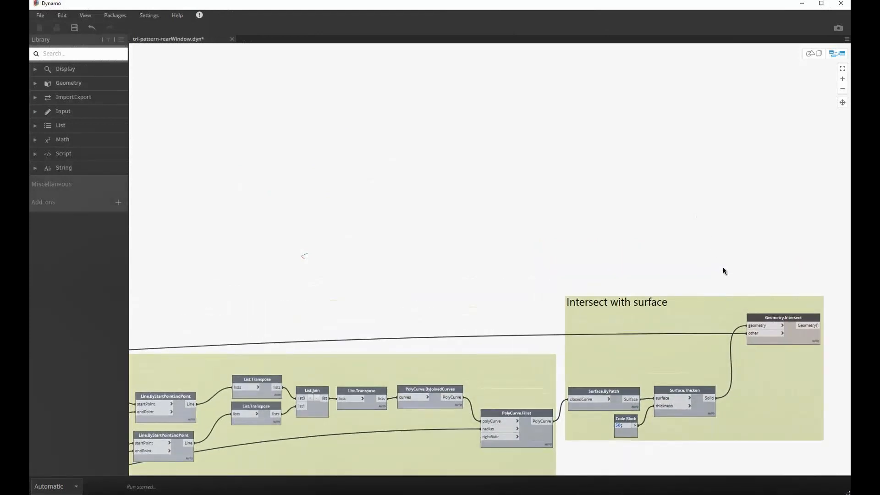
Add a bake node, connect the Geometry.Intersect output to it and bake the triangle pattern to Alias.
middle_click_drag(779, 280, 517, 218)
right_click(658, 275)
type("bake")
key("Return")
left_click(550, 262)
left_click(659, 287)
left_click(664, 338)
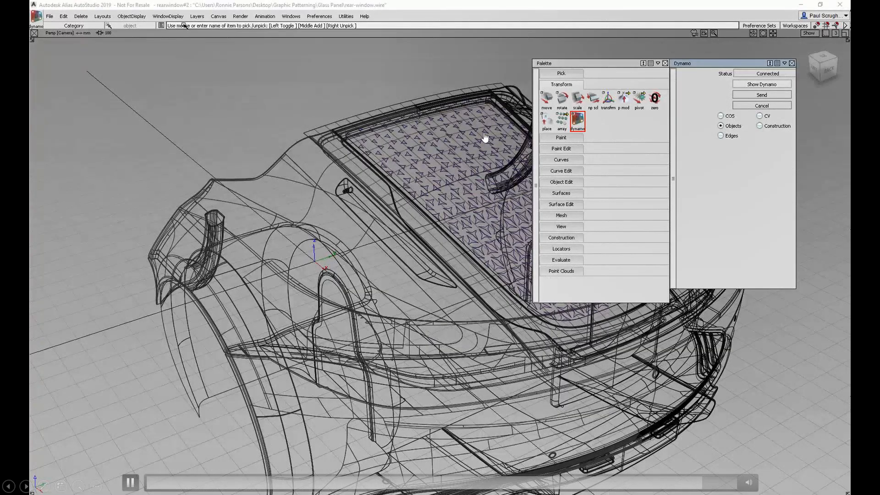
Change the window display in Alias and examine the triangle pattern baked on the car's rear window.
left_click(168, 16)
left_click(169, 48)
mouse_move(428, 137)
left_mouse_down("alt+shift")
mouse_move(401, 134)
mouse_move(403, 166)
mouse_move(415, 170)
left_mouse_up("alt+shift")
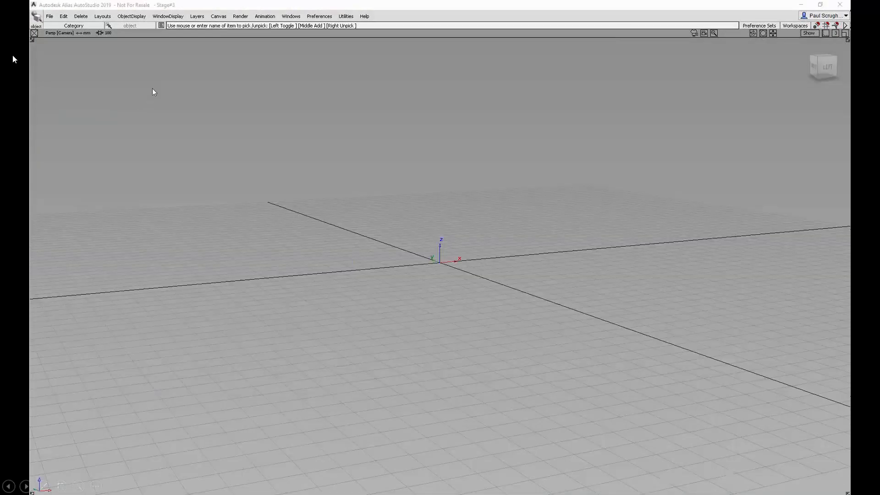
left_click(49, 17)
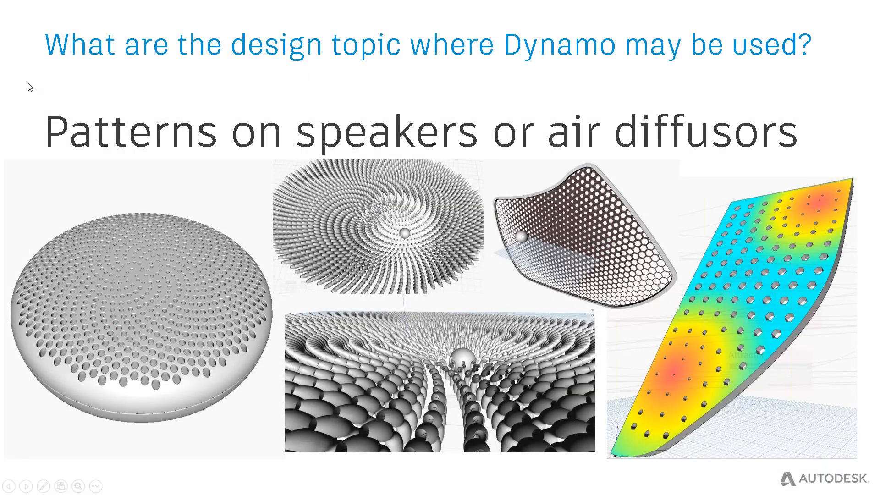